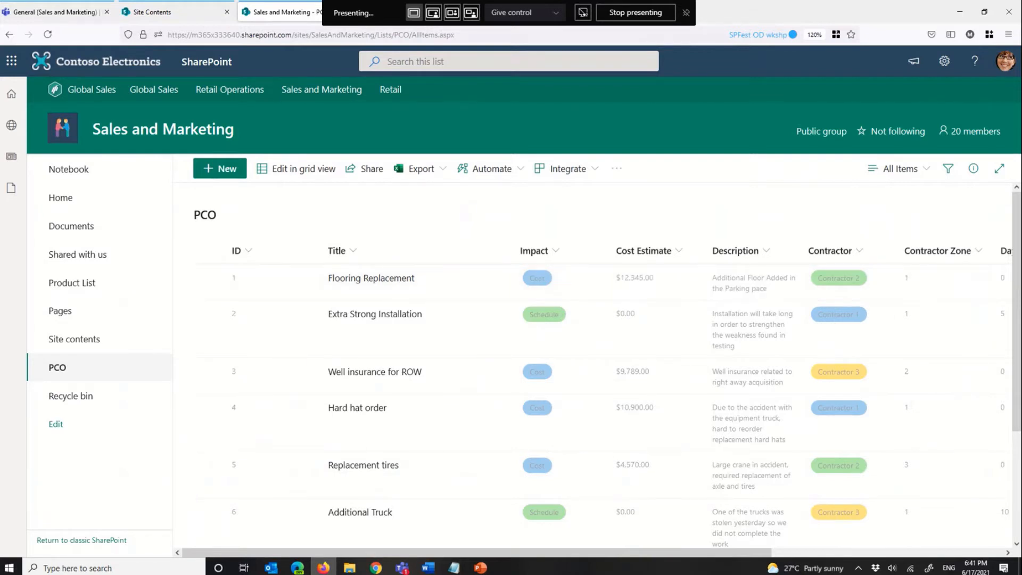
# Step: Switch to the Adaptive Cards website in Edge and examine the AdaptiveCard properties in the Schema Explorer
pyautogui.hotkey('alt', 'Tab')
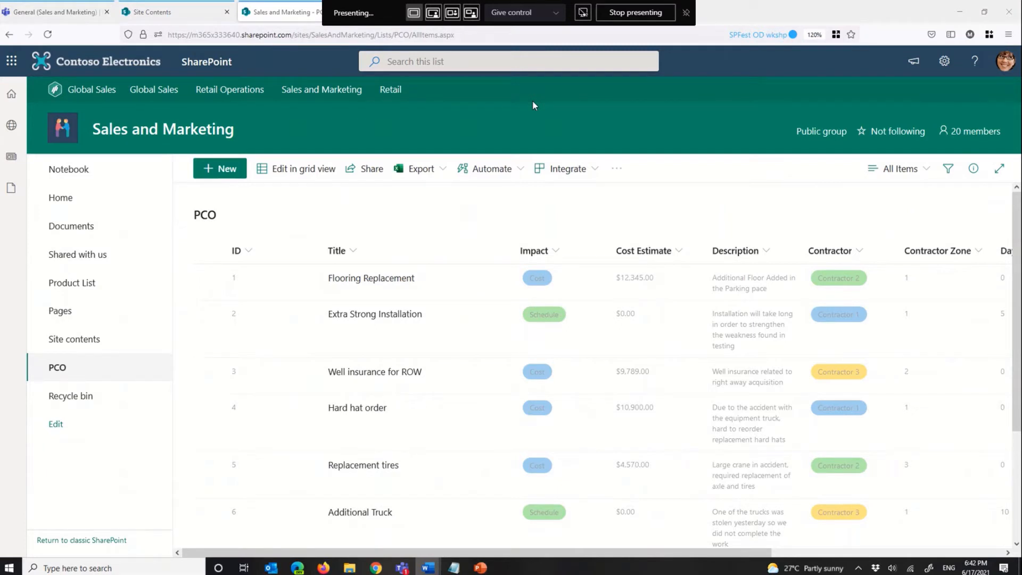
pyautogui.click(248, 407)
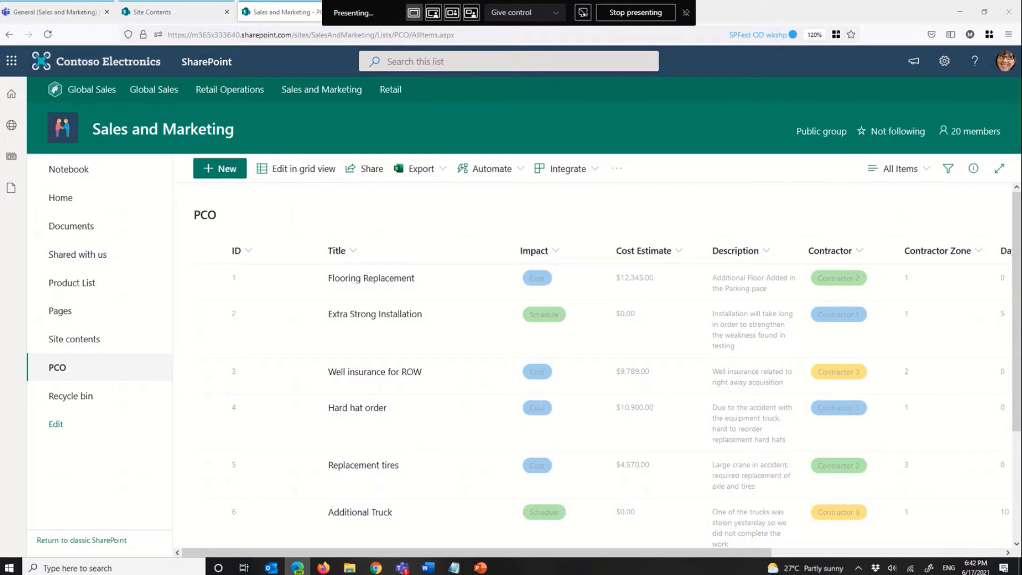
pyautogui.moveTo(1021, 101); pyautogui.dragTo(347, 1)
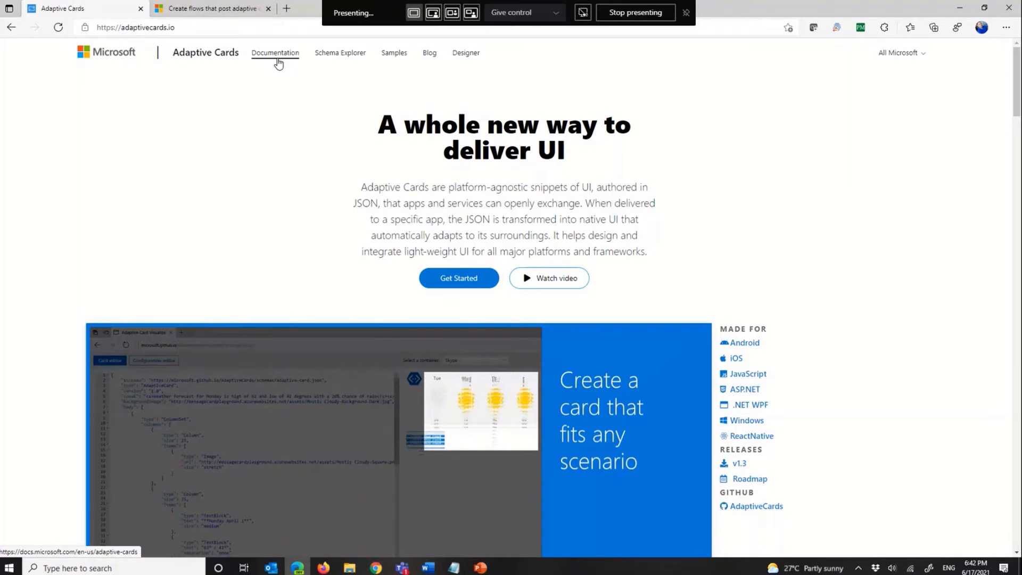
pyautogui.click(330, 62)
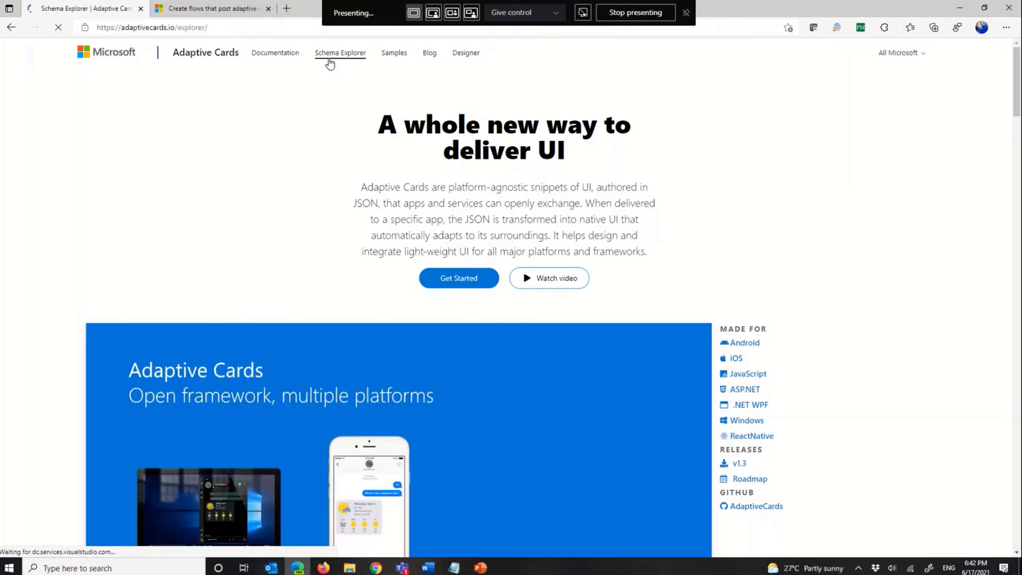
pyautogui.scroll(-10, 512, 186)
pyautogui.scroll(15, 410, 212)
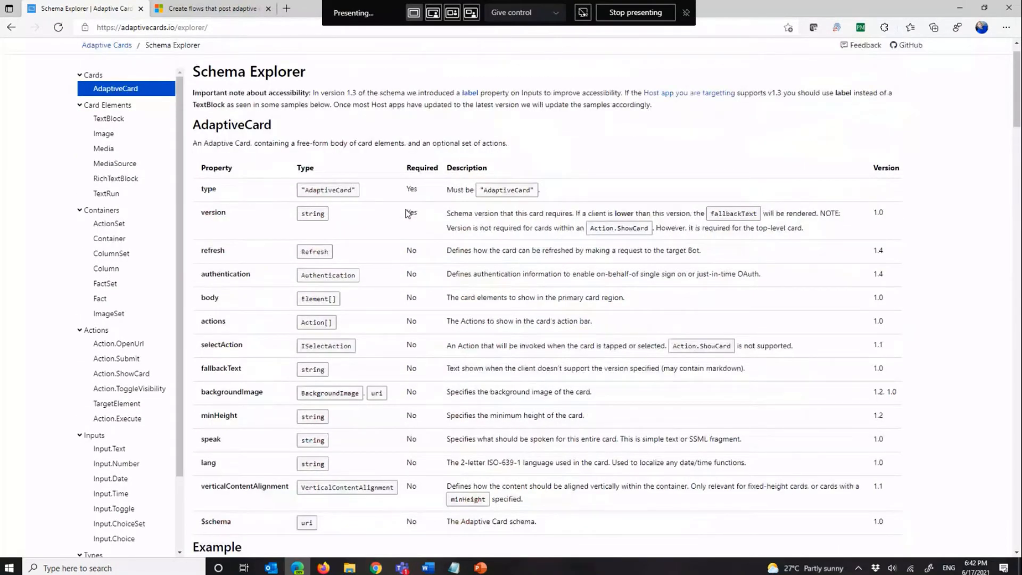
pyautogui.scroll(3, 408, 214)
# Step: Open the Adaptive Cards Designer and check the columns of the PCO list in SharePoint against the sample card
pyautogui.click(466, 57)
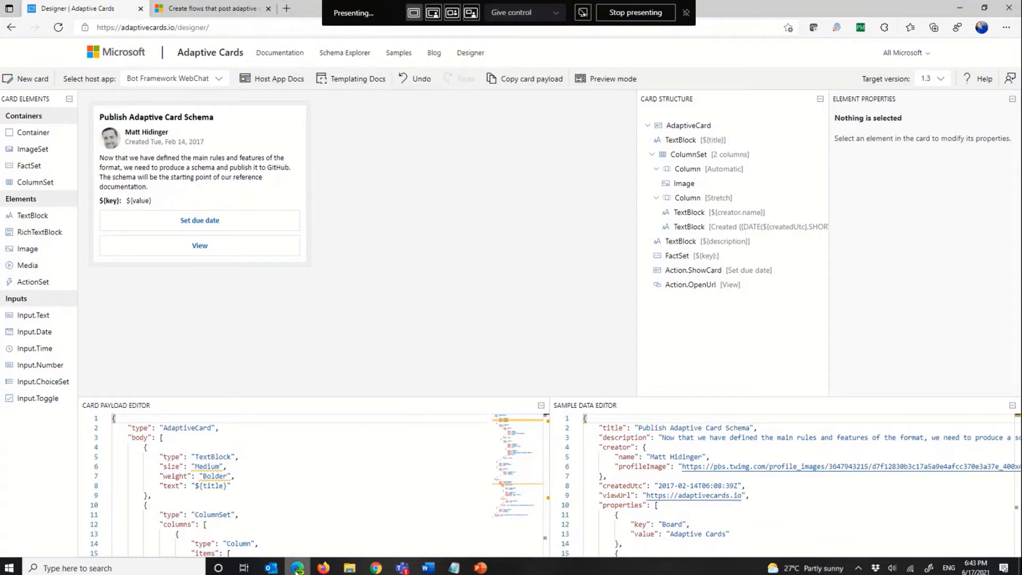
pyautogui.click(324, 568)
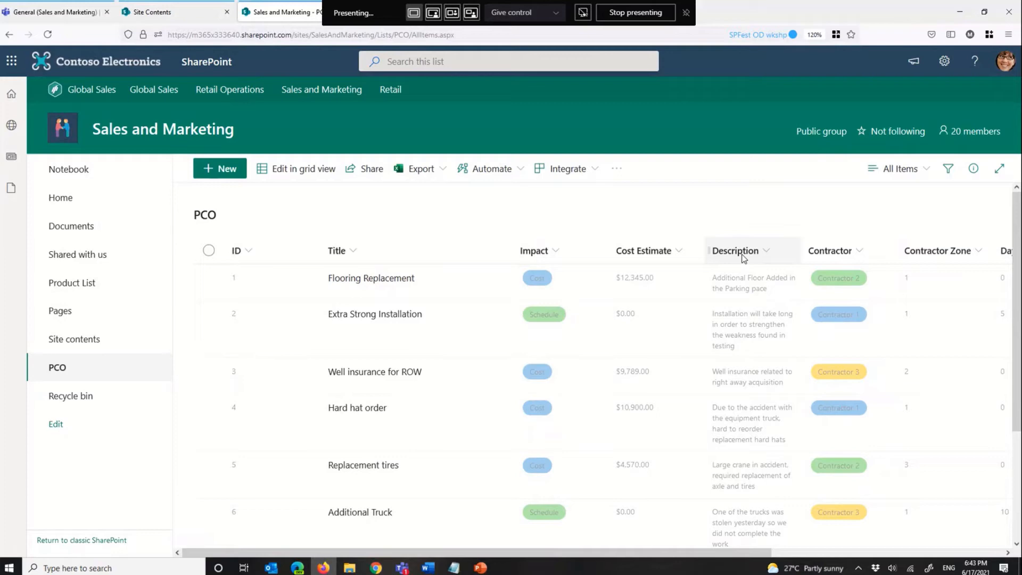
pyautogui.hotkey('alt', 'Tab')
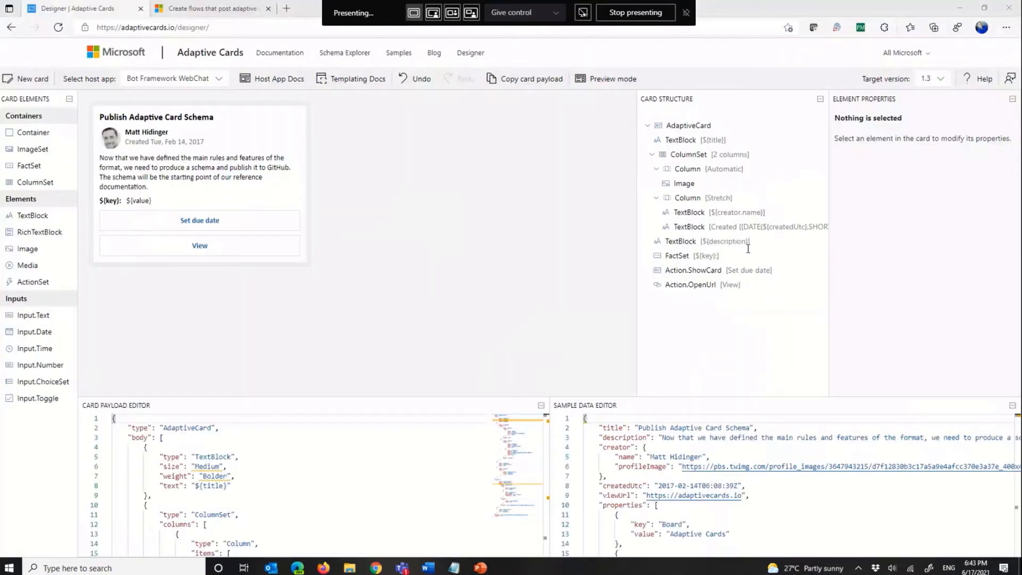
pyautogui.click(501, 159)
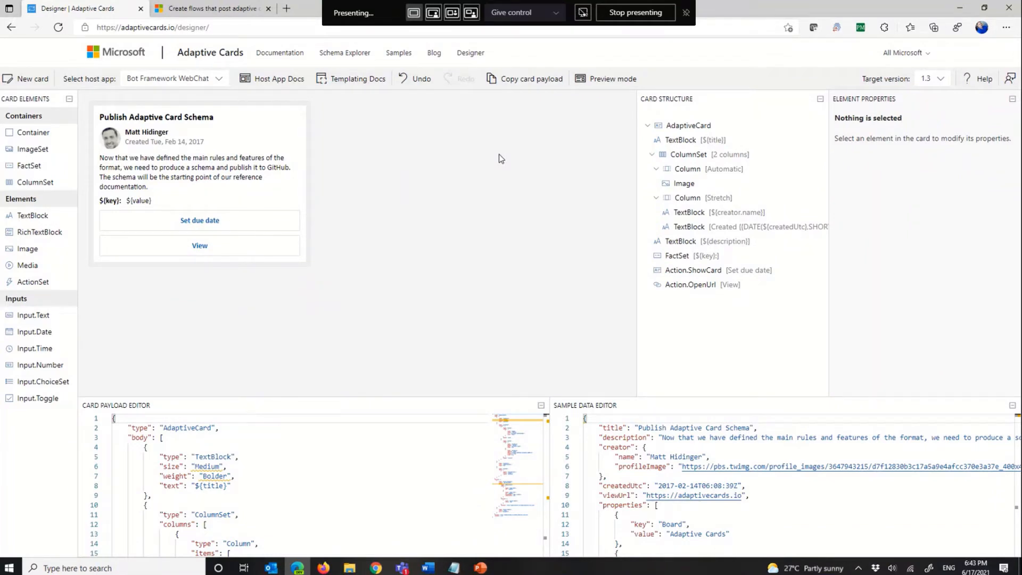
# Step: Examine the available host apps and inspect the sample card's structure, from the AdaptiveCard root and title down to the FactSet
pyautogui.click(220, 84)
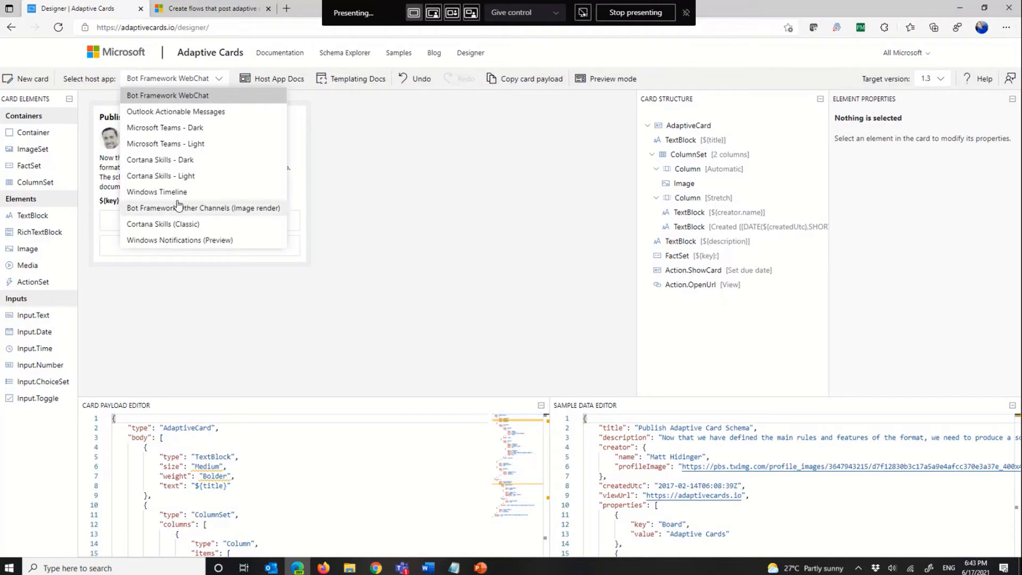
pyautogui.click(402, 200)
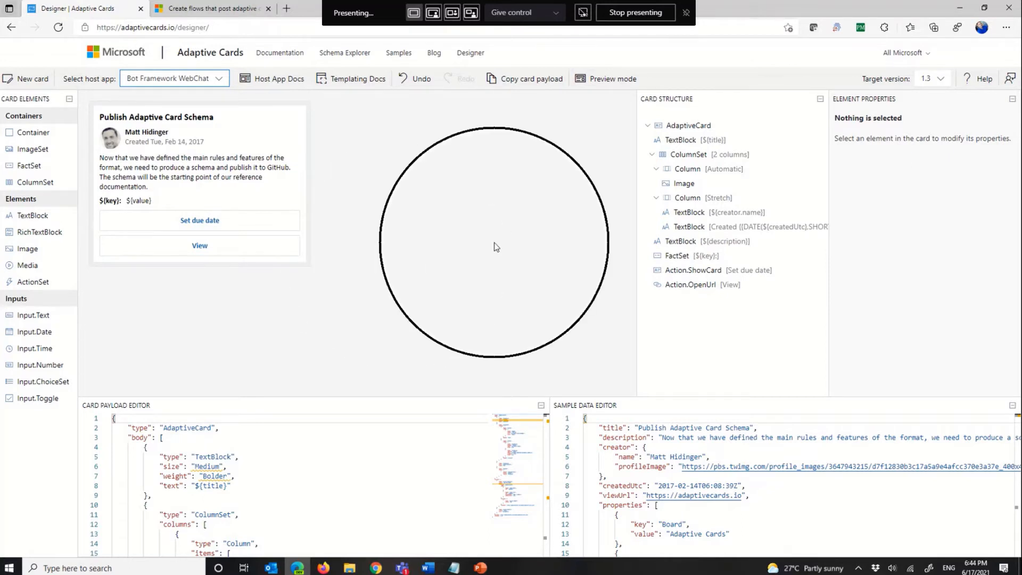
pyautogui.click(687, 127)
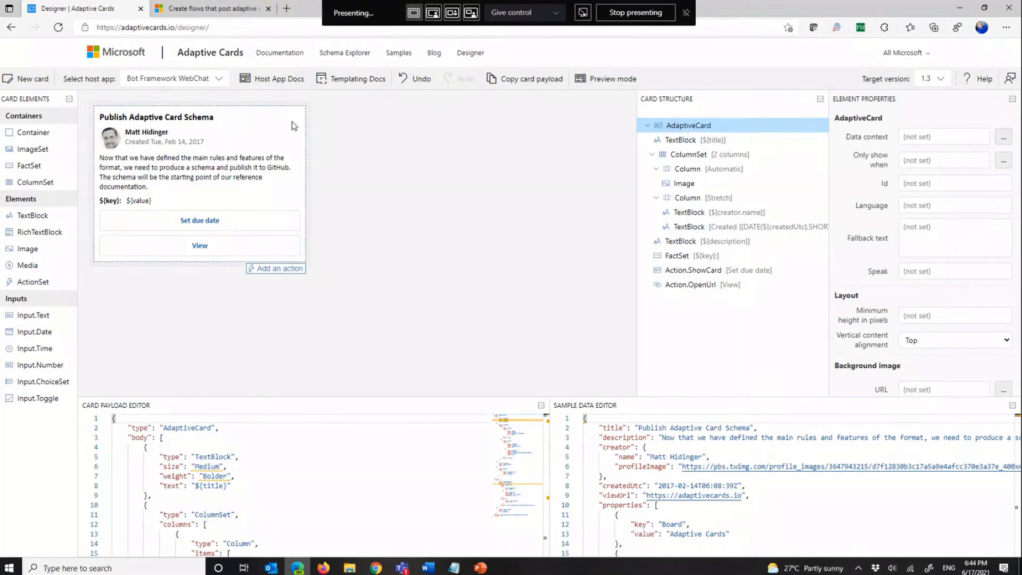
pyautogui.click(694, 143)
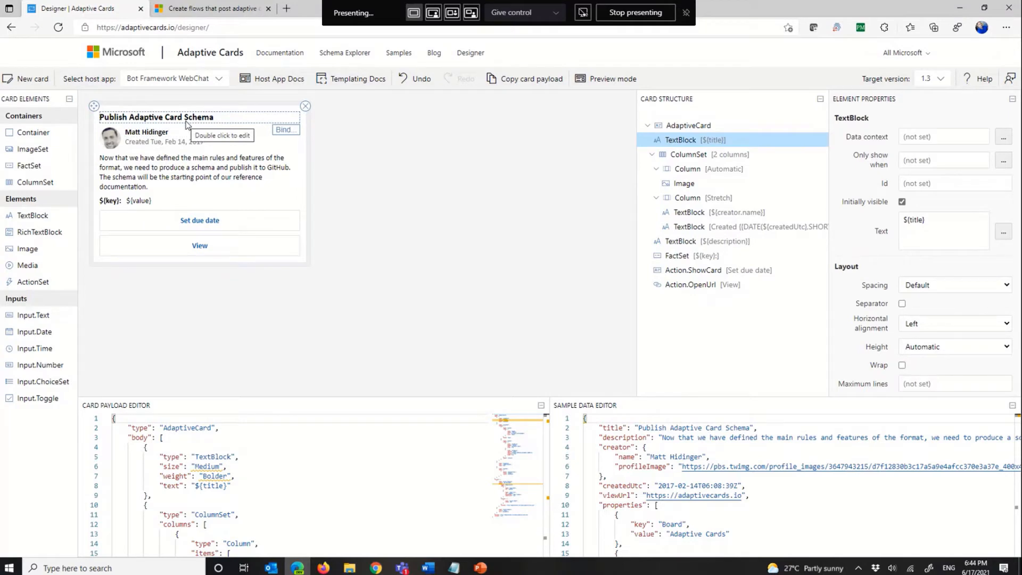
pyautogui.click(695, 162)
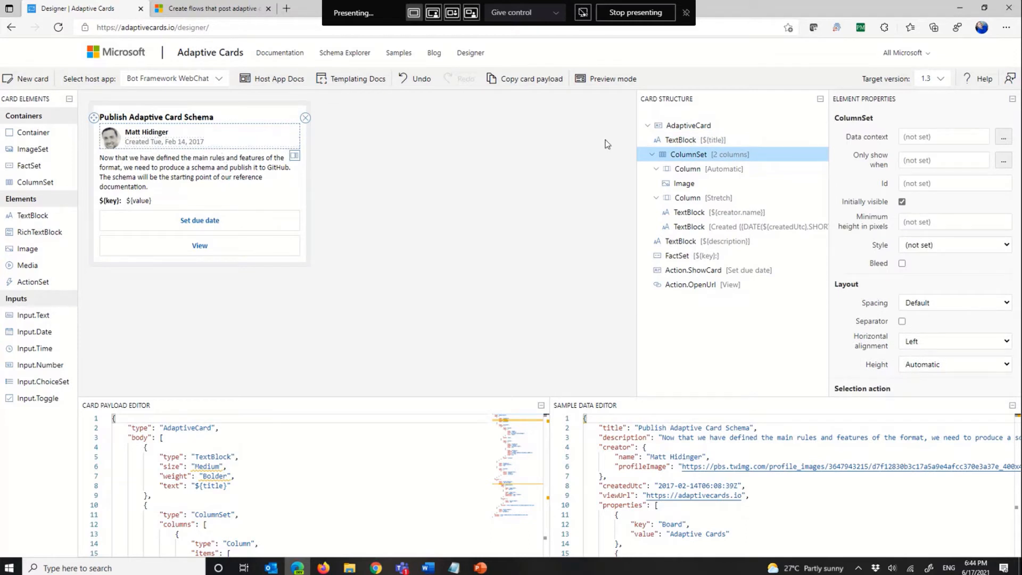
pyautogui.click(684, 186)
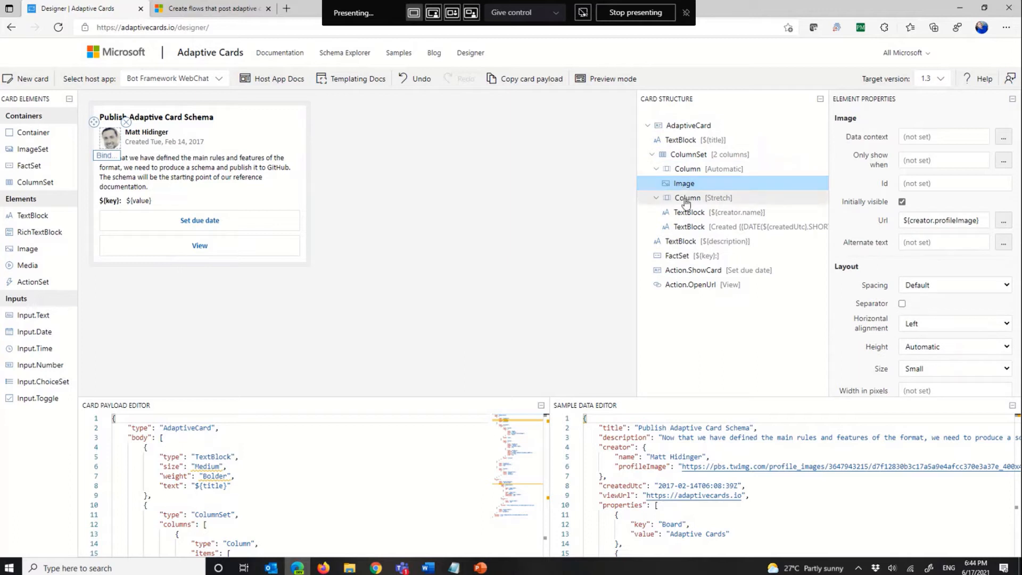
pyautogui.click(686, 199)
pyautogui.click(688, 213)
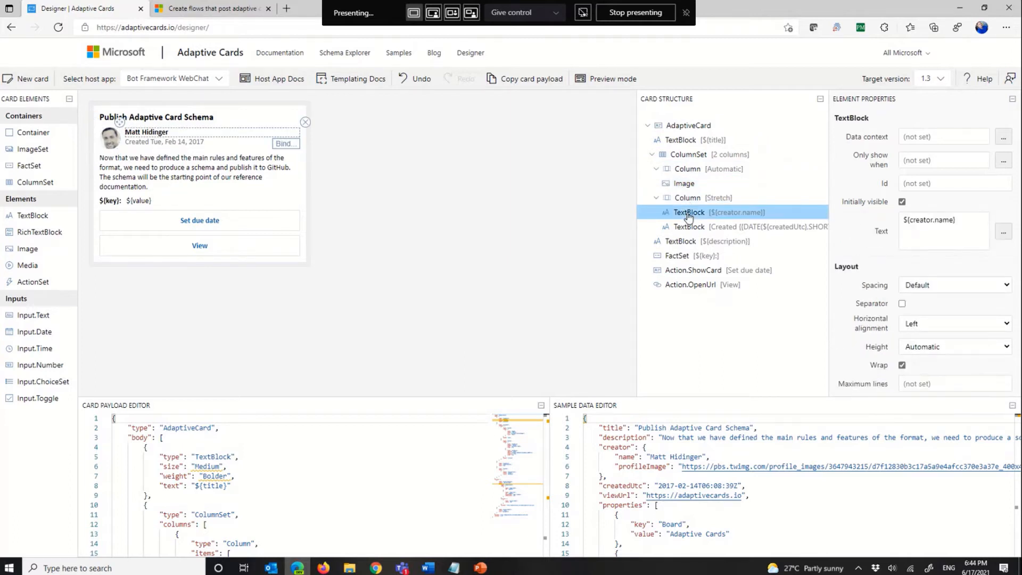
pyautogui.click(681, 242)
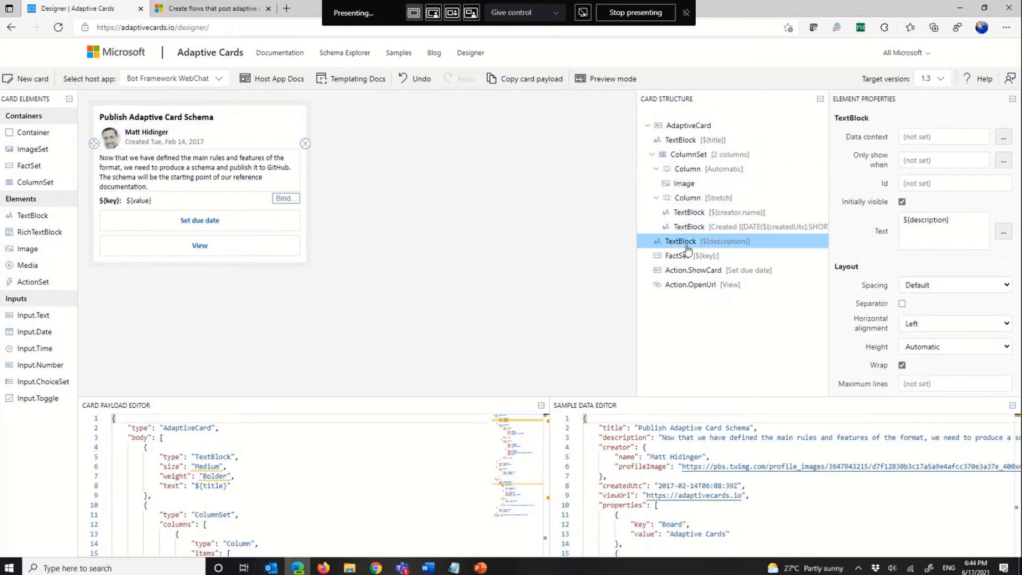
pyautogui.click(686, 256)
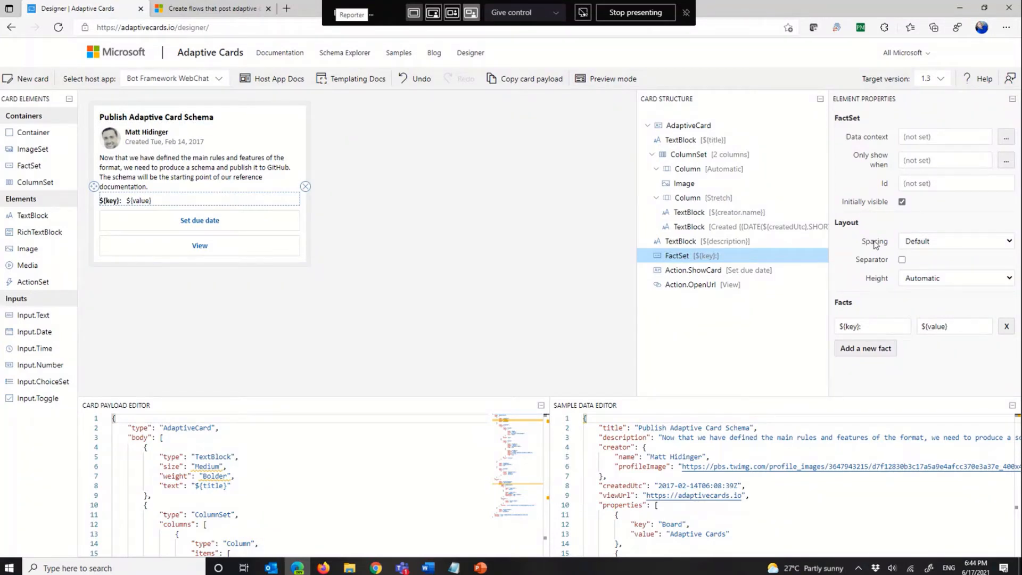
pyautogui.press('super+plus')
# Step: Delete the two-column ColumnSet holding the creator's image, name and creation date from the card
pyautogui.click(692, 138)
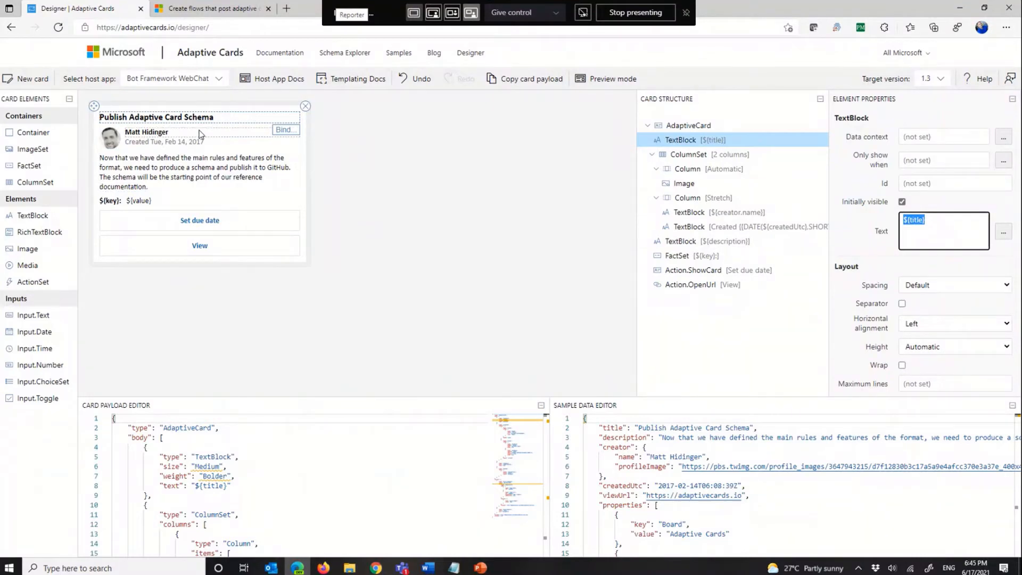
pyautogui.click(101, 131)
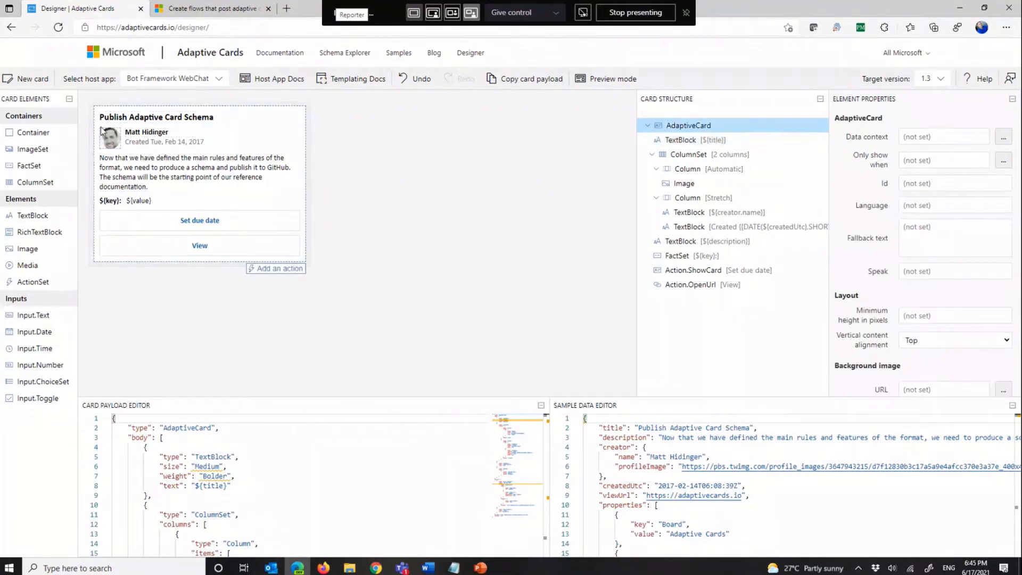
pyautogui.click(104, 131)
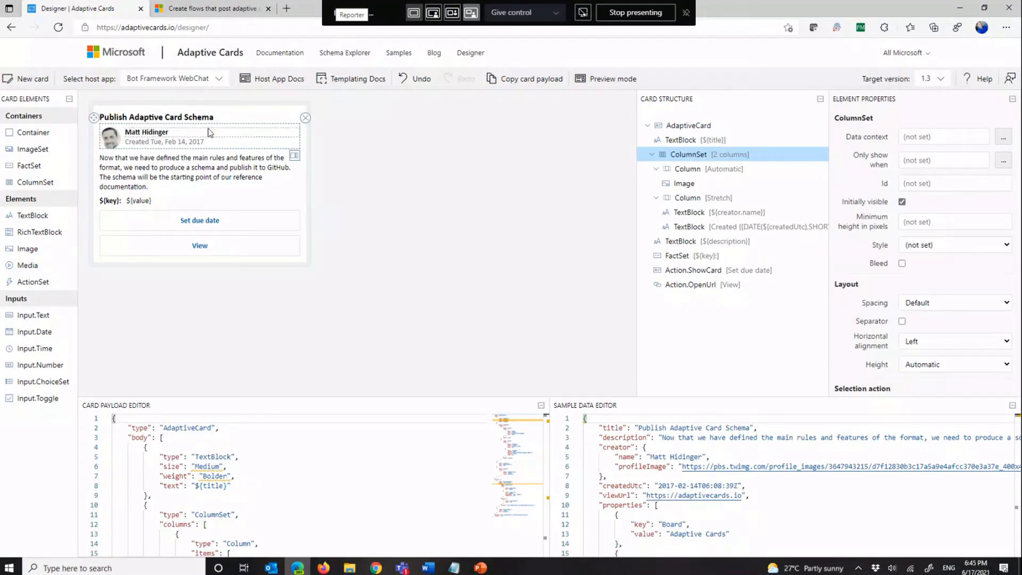
pyautogui.click(305, 117)
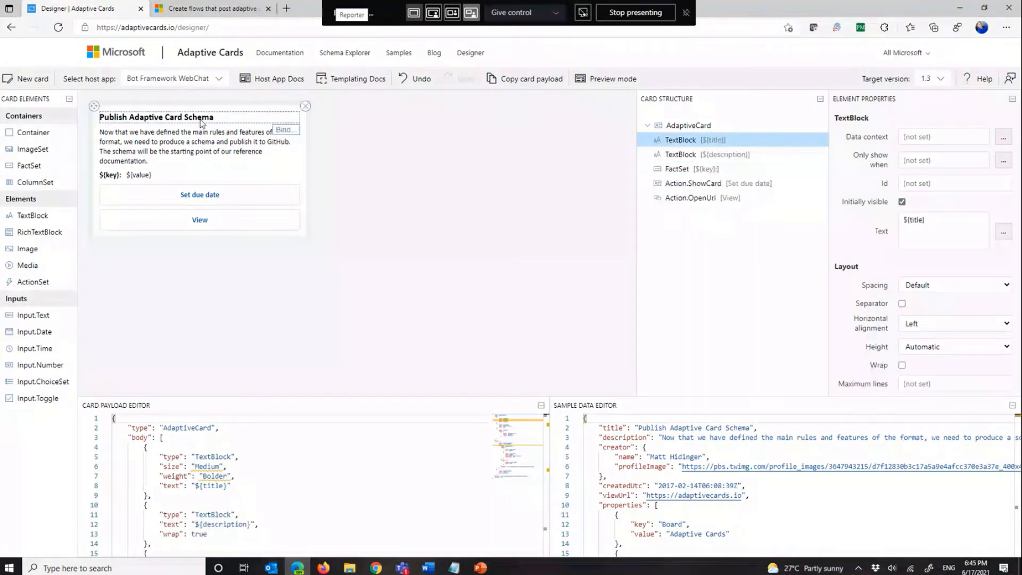
# Step: Replace the card's title text with "Update from SharePoint"
pyautogui.click(968, 223)
pyautogui.write('Upda')
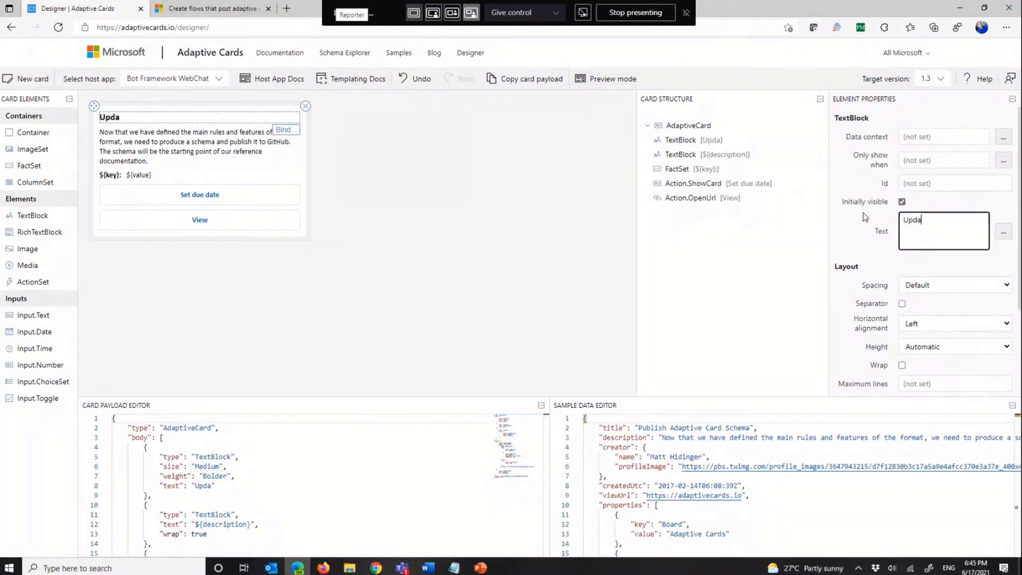
pyautogui.write('te from SharePoint')
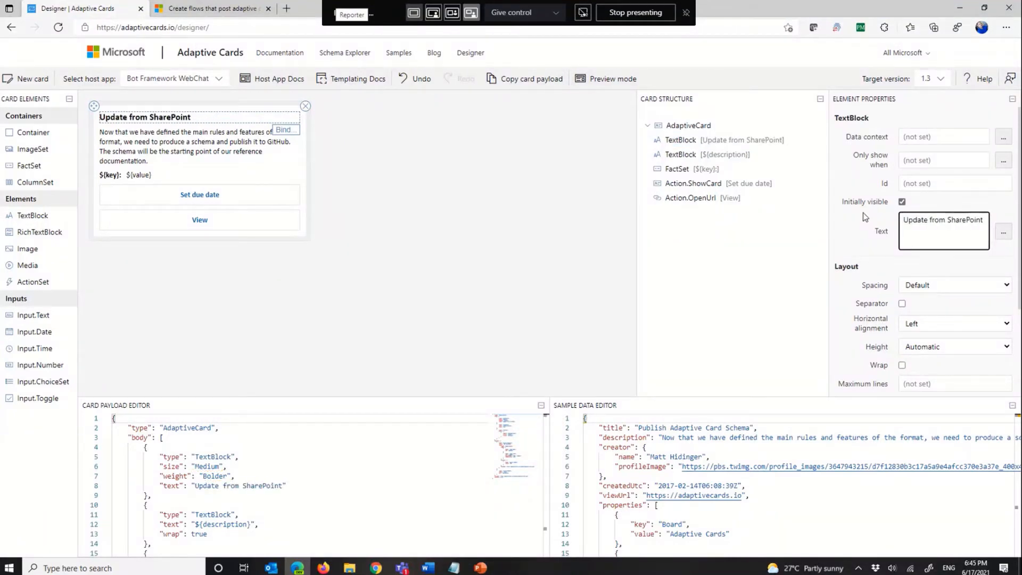
# Step: Replace the text of the description TextBlock below the title with "Description"
pyautogui.click(222, 149)
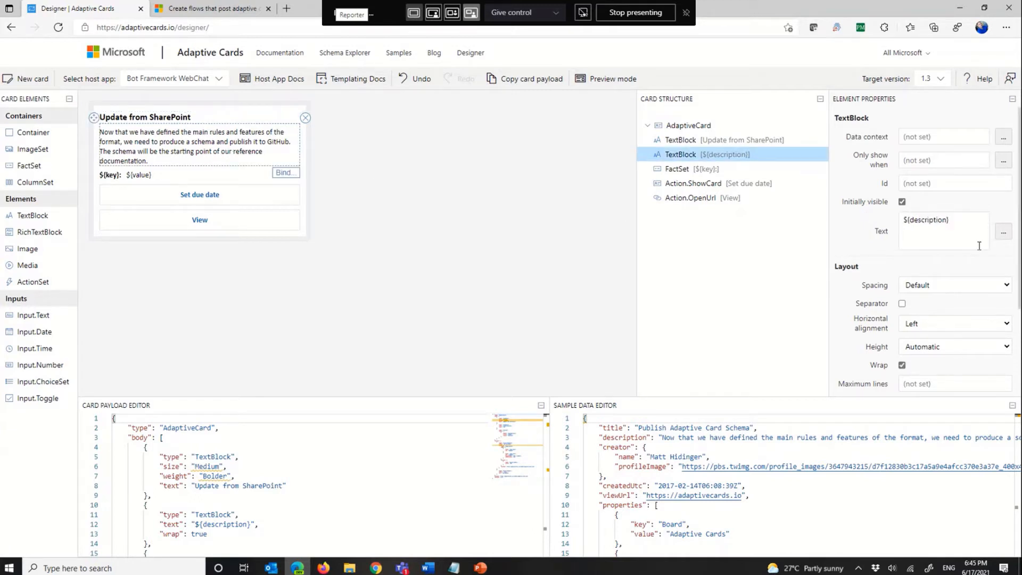
pyautogui.moveTo(947, 221); pyautogui.dragTo(891, 222)
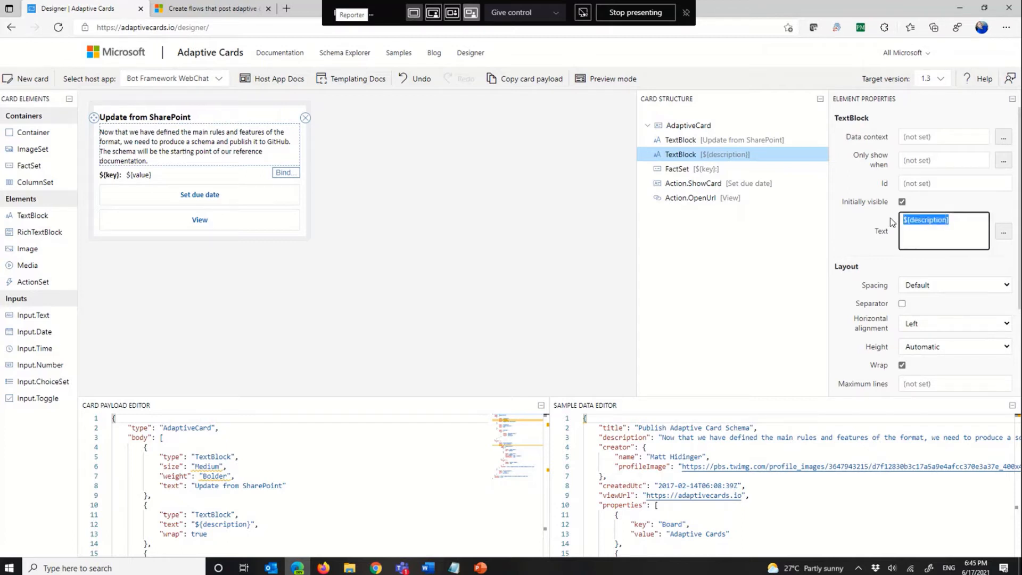
pyautogui.write('Dedscr')
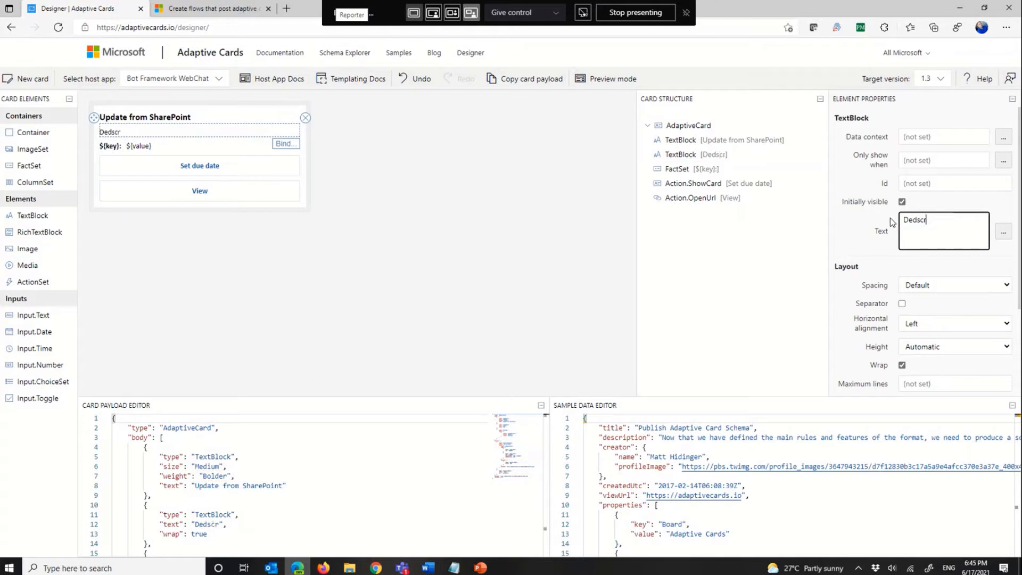
pyautogui.press('BackSpace')
pyautogui.press('BackSpace')
pyautogui.press('BackSpace')
pyautogui.press('BackSpace')
pyautogui.write('scription')
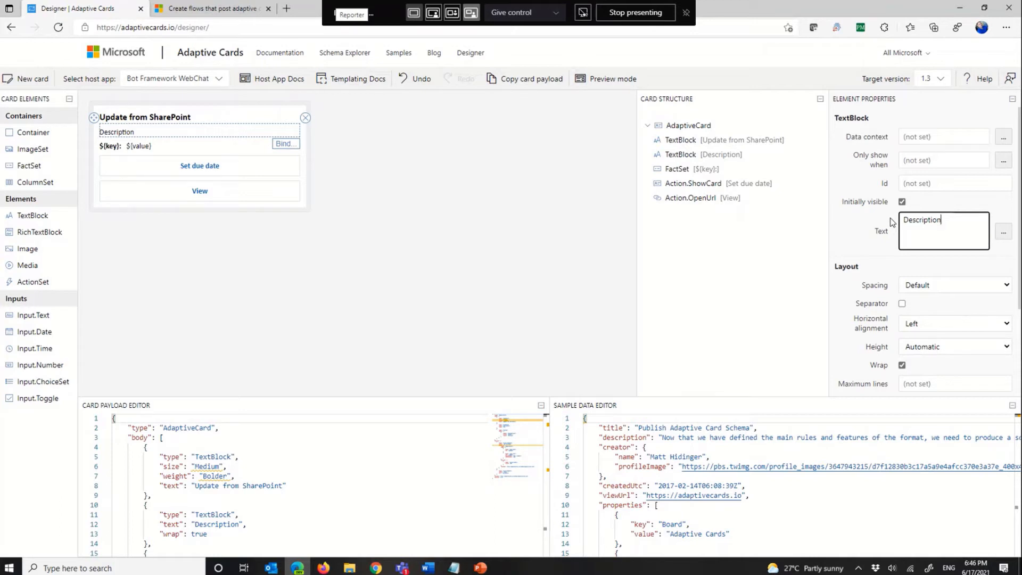
# Step: Check the PCO list's column names in SharePoint, and set the FactSet's existing fact to name "Title:" and value "SPTitle"
pyautogui.click(171, 147)
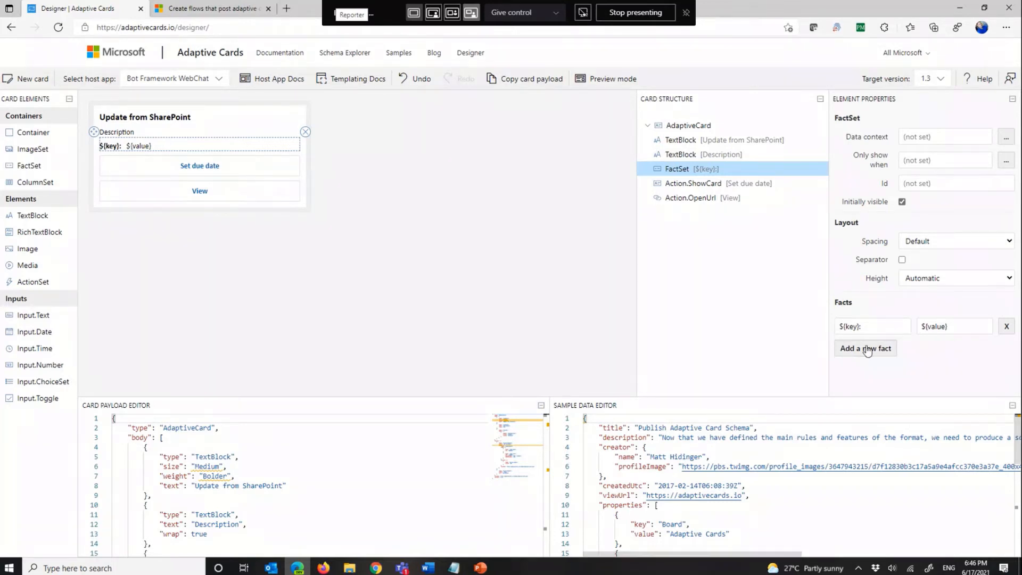
pyautogui.tripleClick(867, 326)
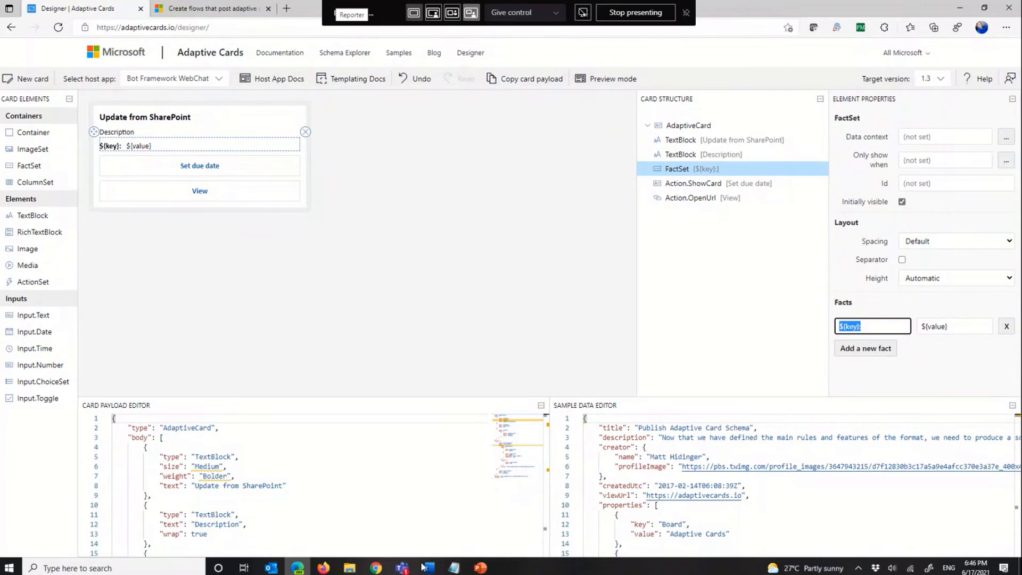
pyautogui.click(323, 567)
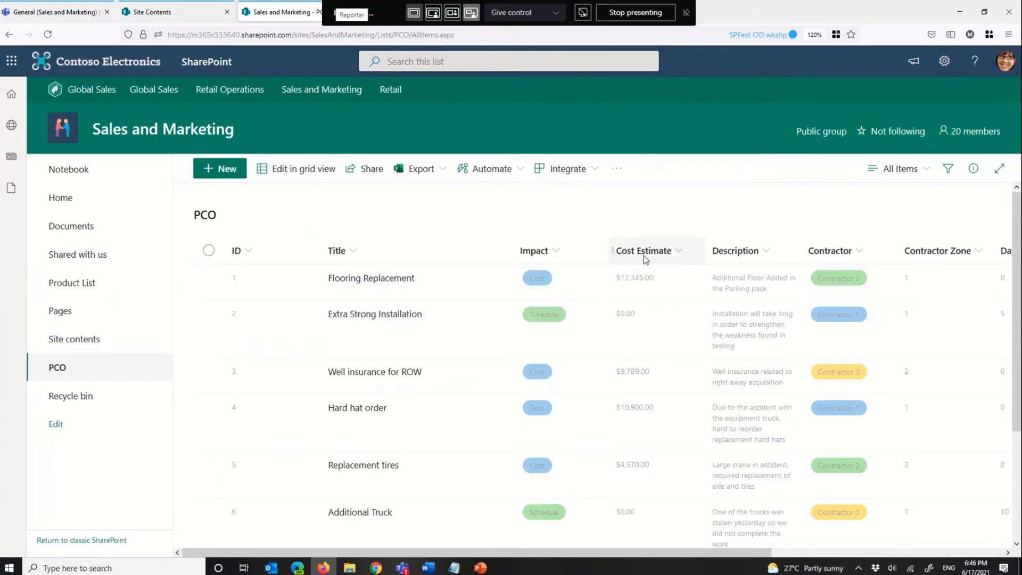
pyautogui.click(960, 11)
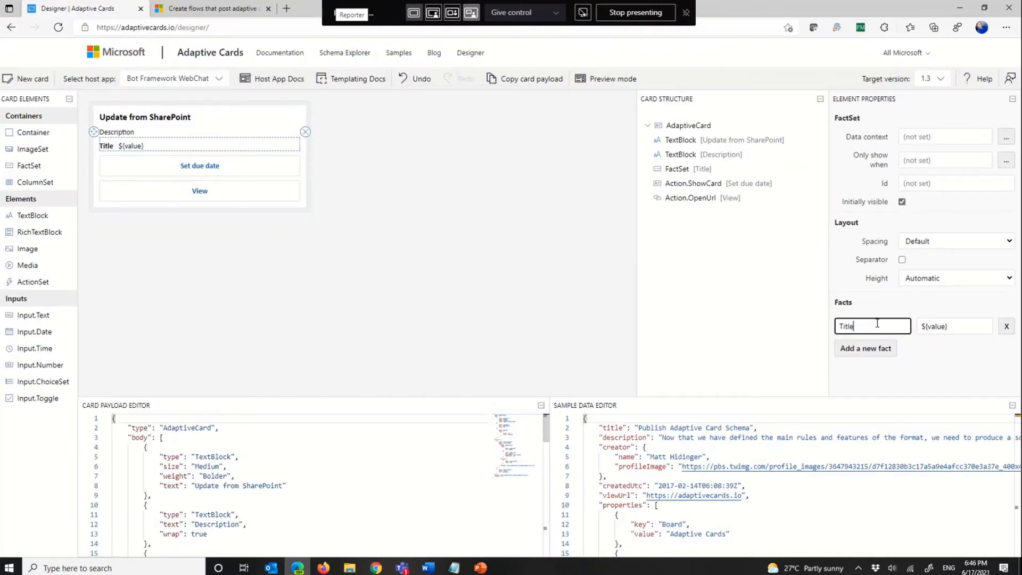
pyautogui.write(':')
pyautogui.press('Tab')
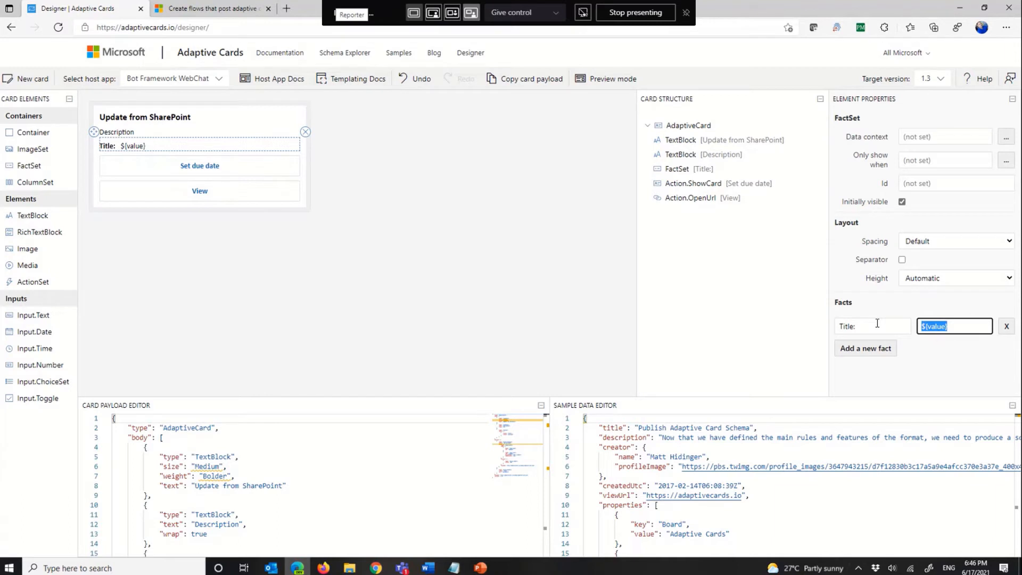
pyautogui.write('SPTitle')
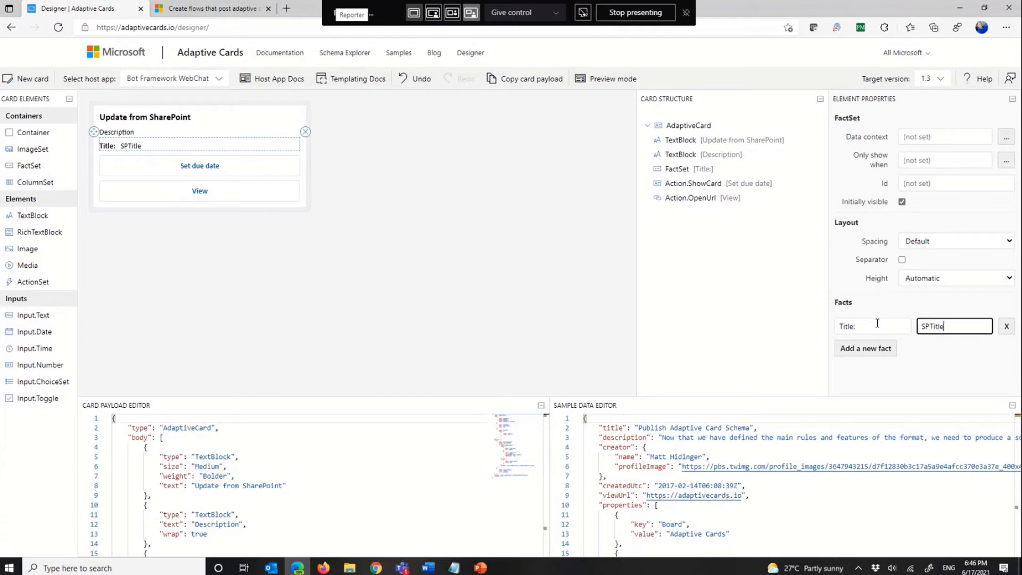
# Step: Add a second fact to the FactSet with name "Impact:" and value "SPImpact"
pyautogui.click(867, 349)
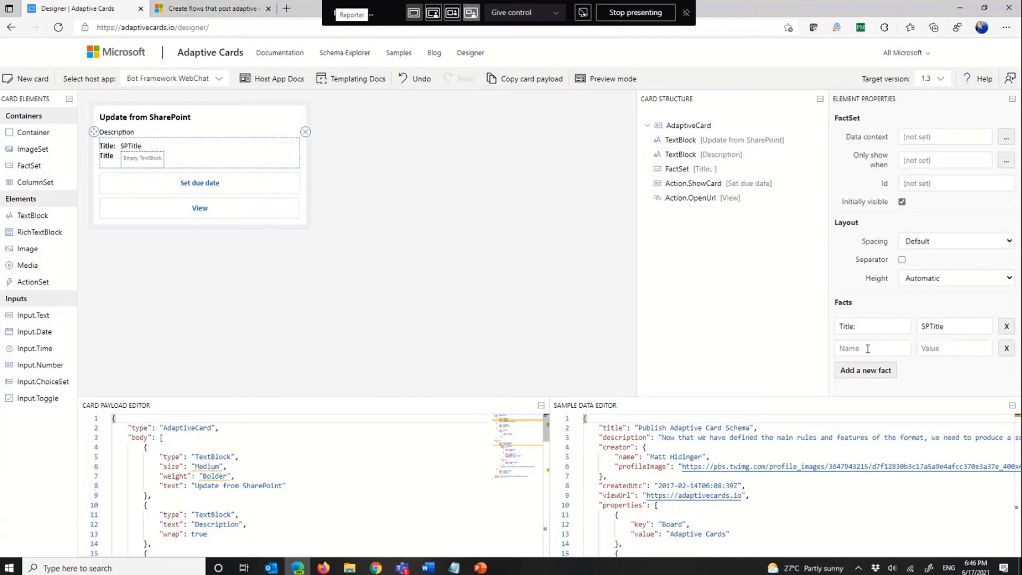
pyautogui.click(867, 349)
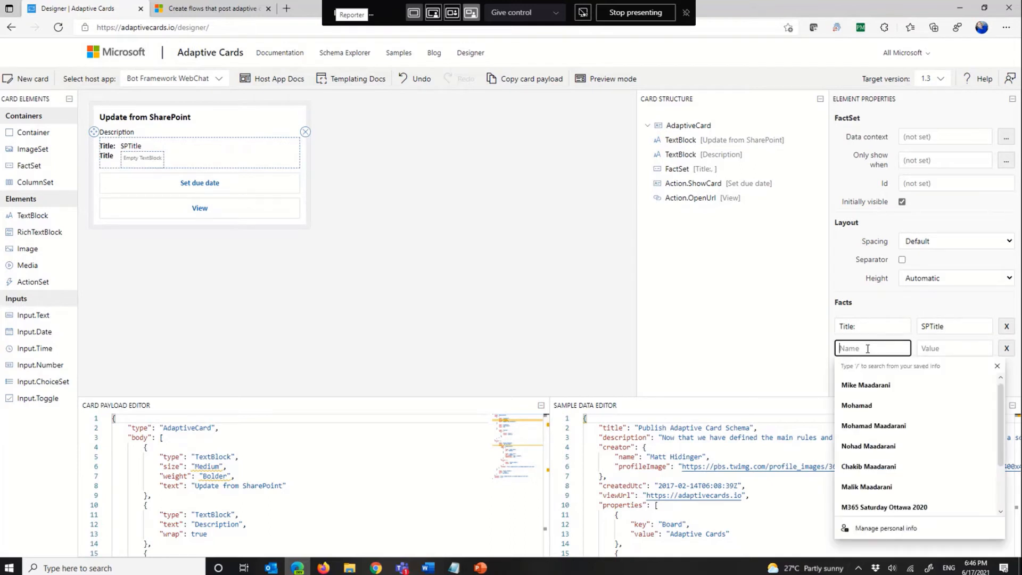
pyautogui.write('I')
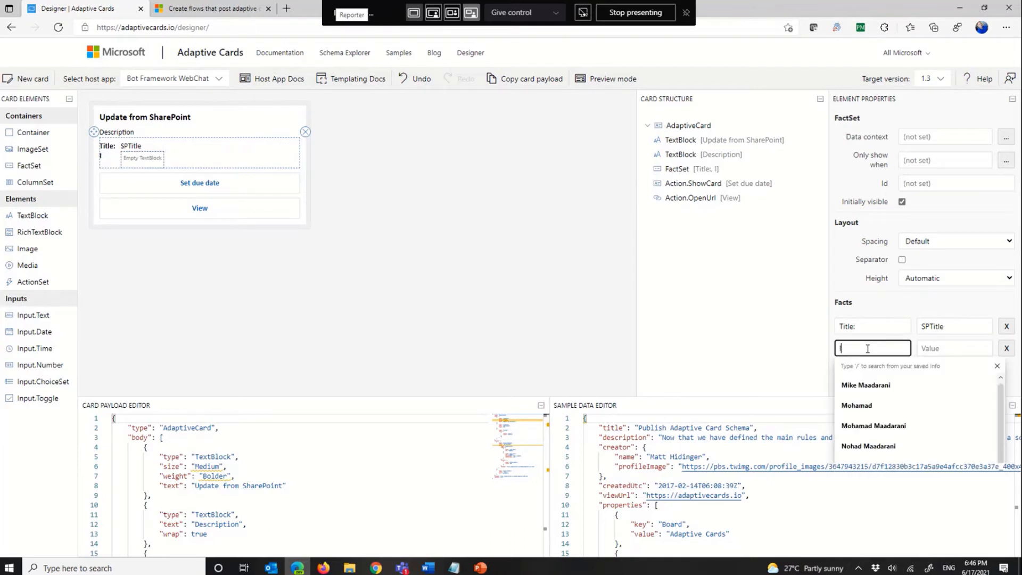
pyautogui.write('mpactL')
pyautogui.press('Tab')
pyautogui.hotkey('shift', 'Tab')
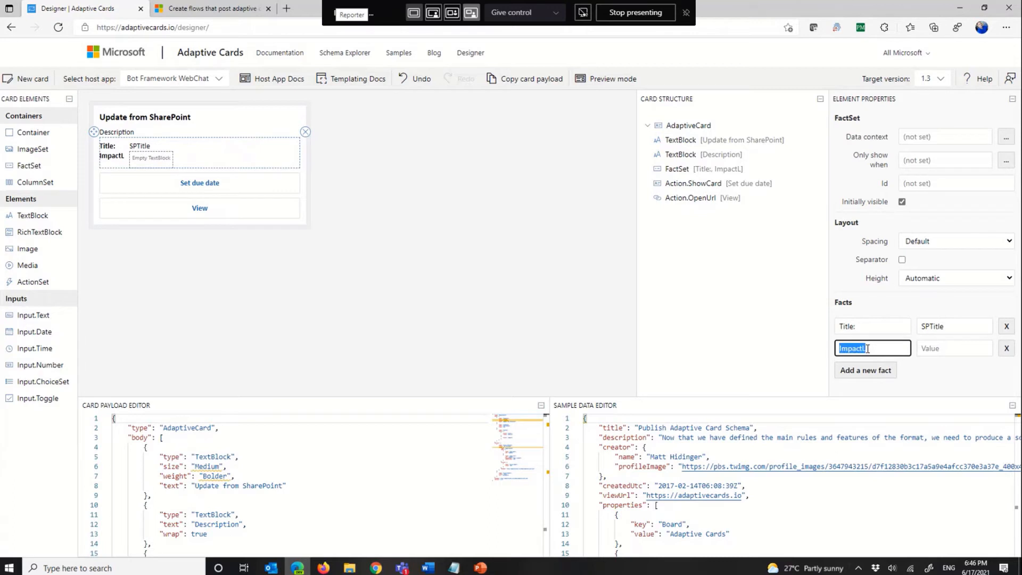
pyautogui.write('Impact:')
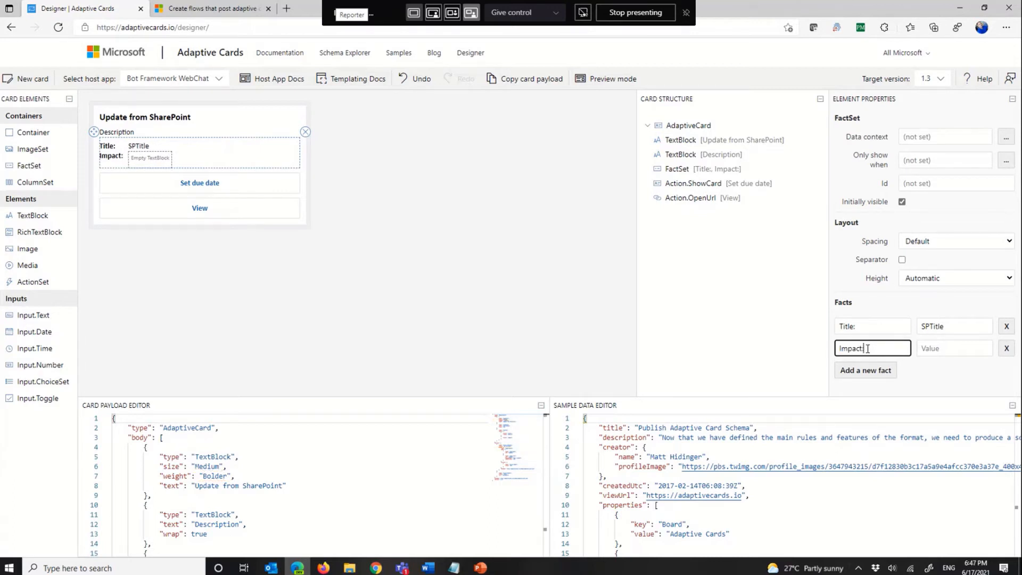
pyautogui.click(954, 349)
pyautogui.write('SPI')
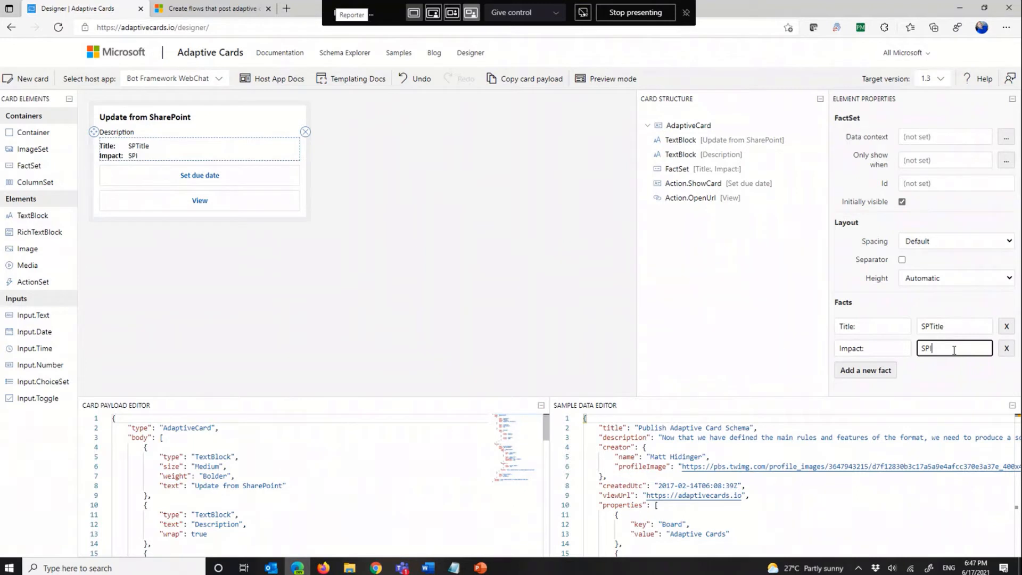
pyautogui.write('mpact')
# Step: Add a third fact to the FactSet with name "Cost Estimate:" and value "SPCost"
pyautogui.click(869, 371)
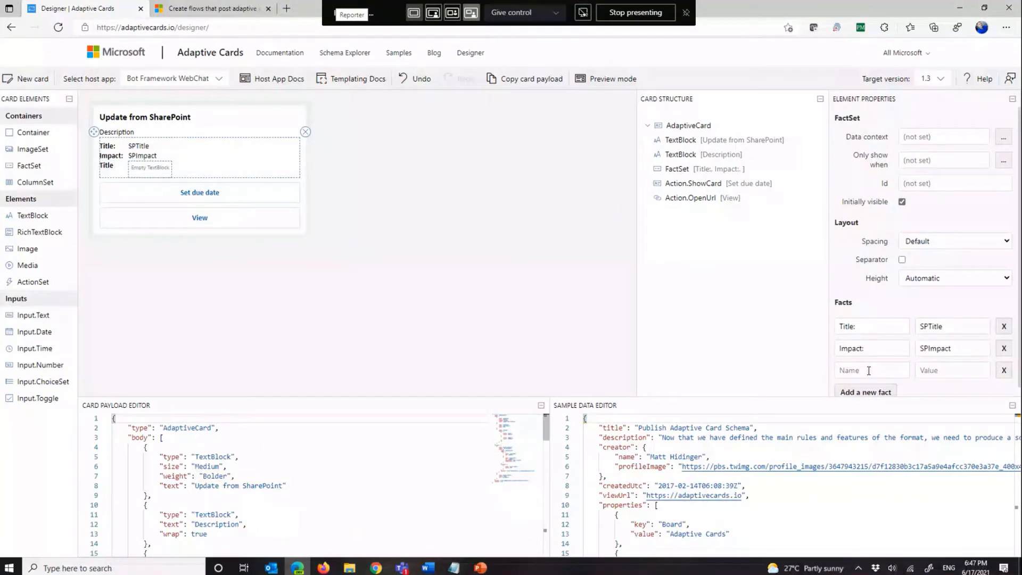
pyautogui.click(874, 371)
pyautogui.write('Cost Estimate:')
pyautogui.press('Tab')
pyautogui.write('SPC')
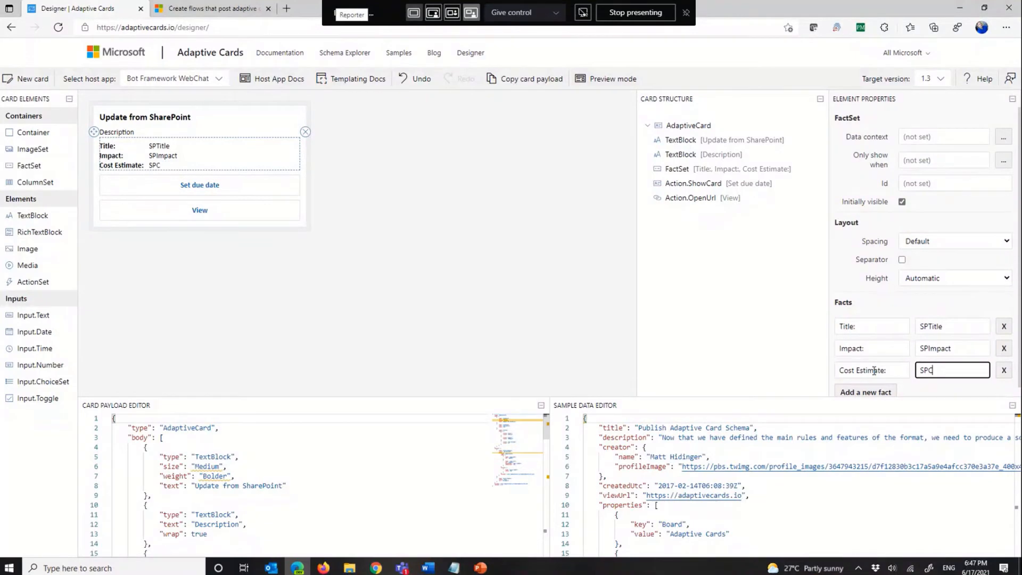
pyautogui.write('ost')
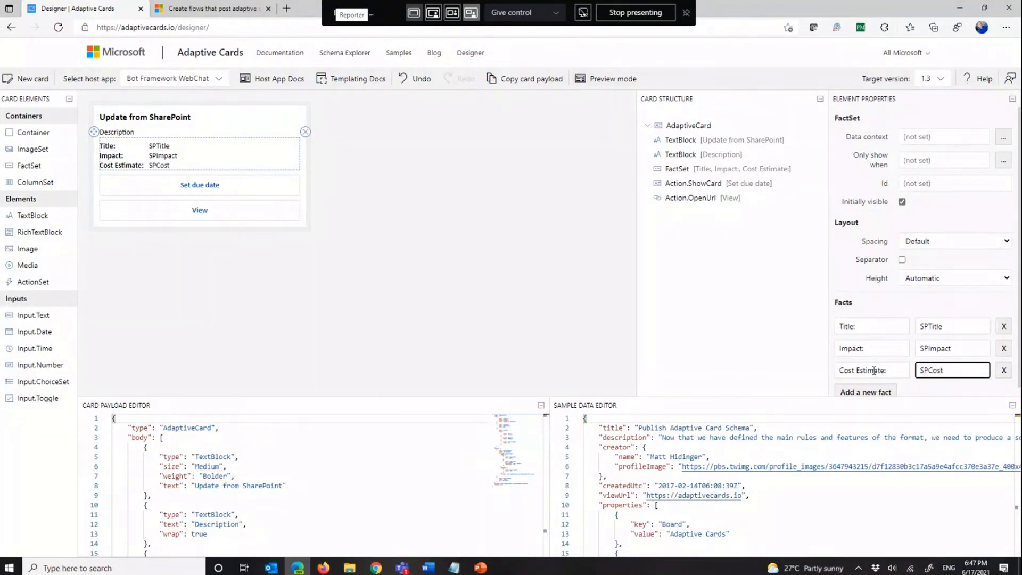
pyautogui.click(868, 392)
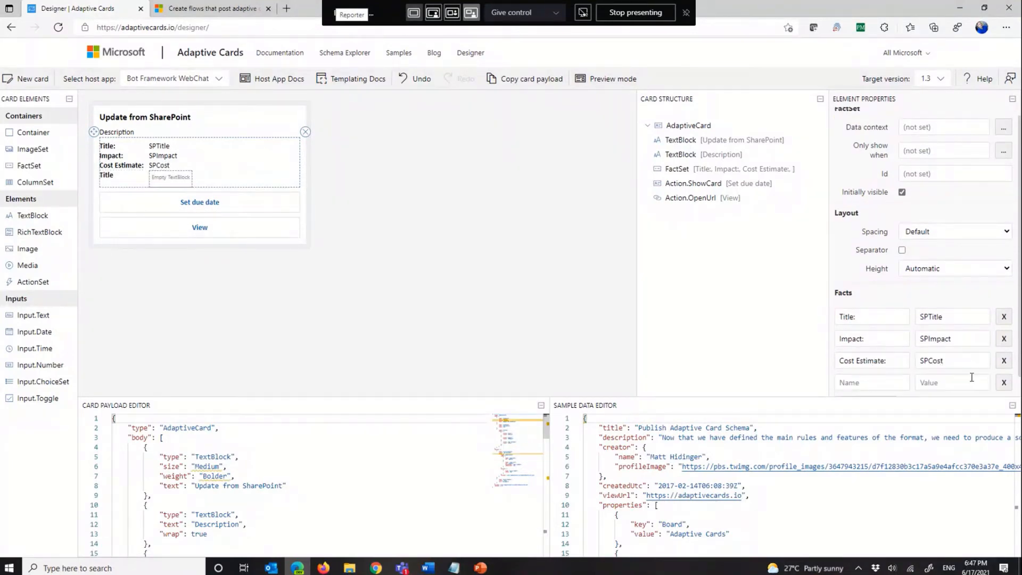
pyautogui.scroll(-1, 980, 373)
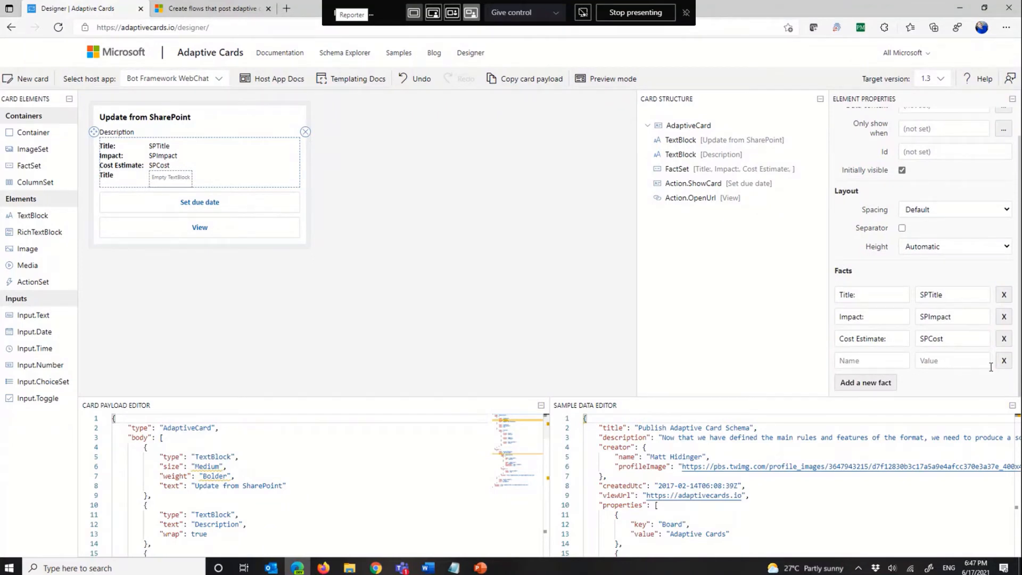
pyautogui.click(1004, 360)
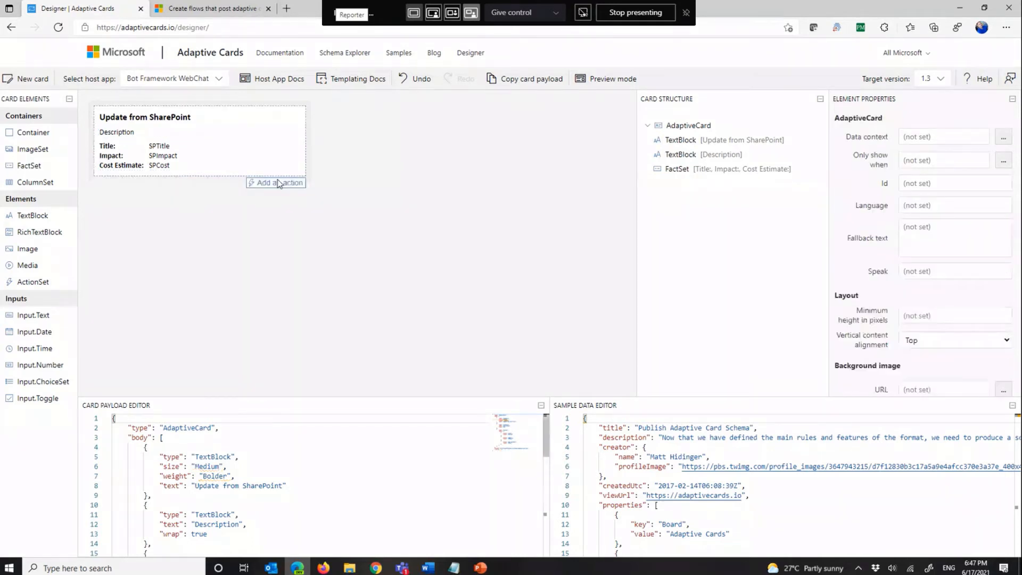
# Step: Add an Action.OpenUrl action to the card below the FactSet
pyautogui.click(266, 184)
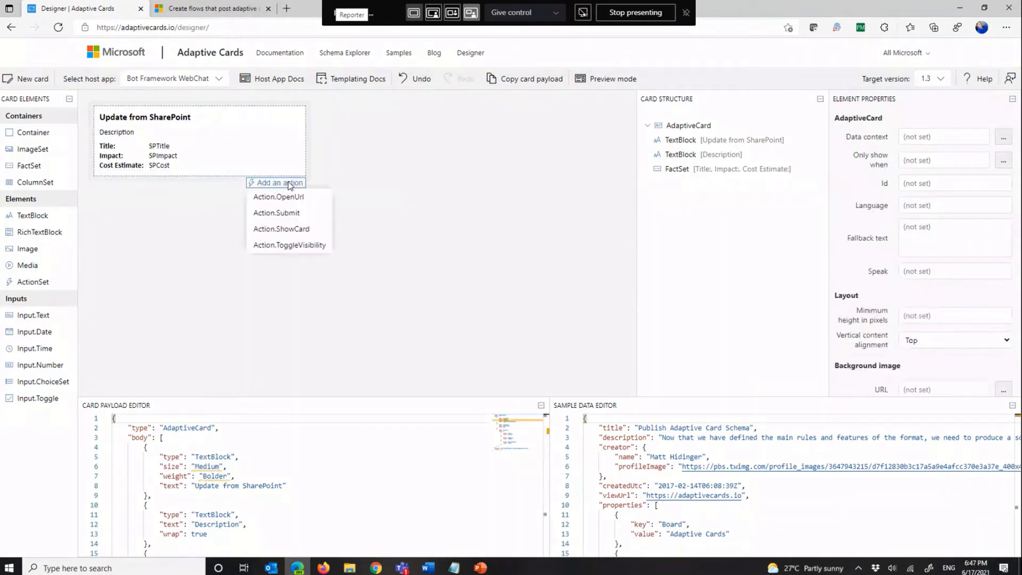
pyautogui.click(299, 197)
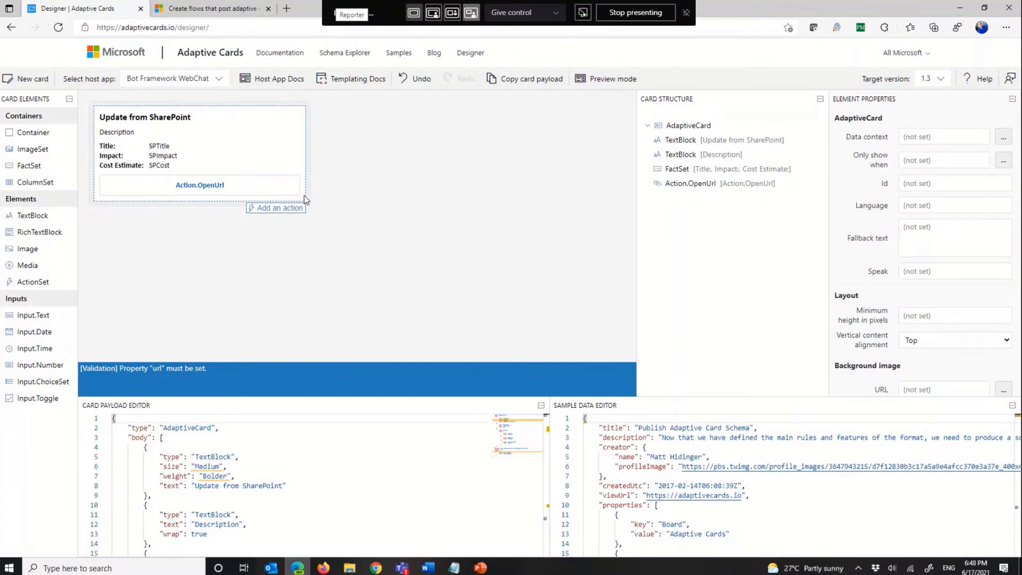
pyautogui.scroll(-3, 896, 246)
pyautogui.scroll(2, 896, 246)
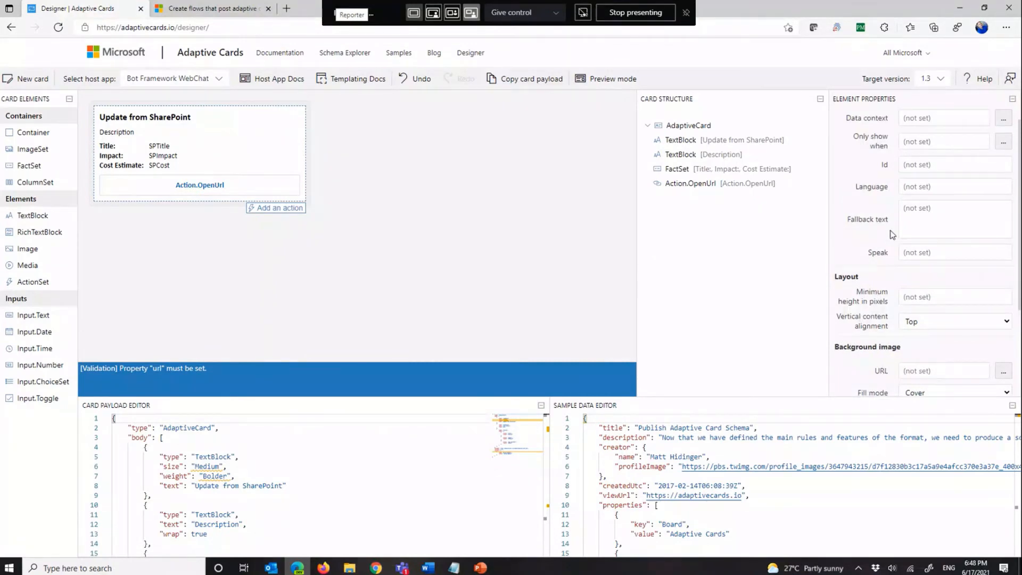
pyautogui.scroll(-2, 892, 234)
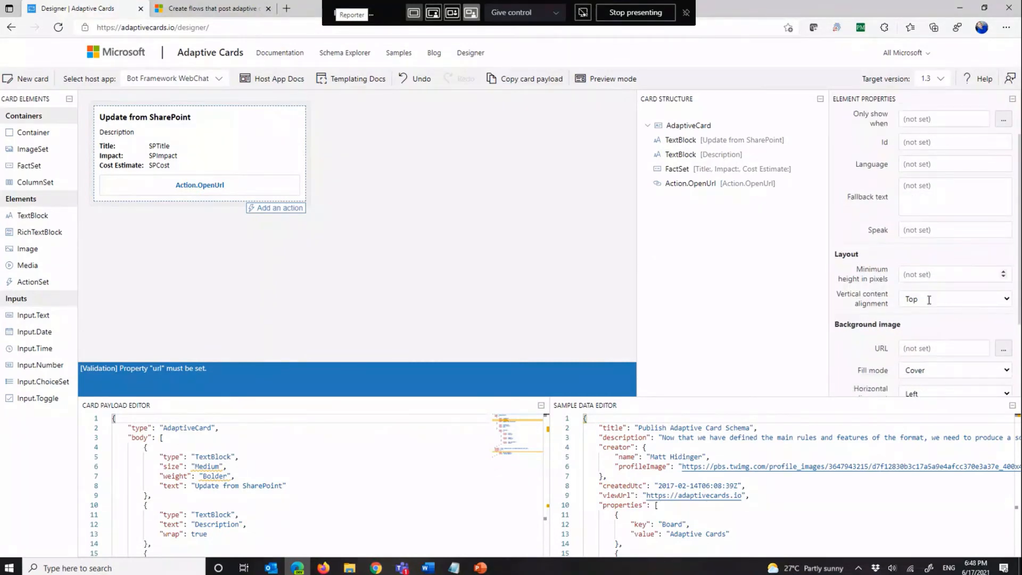
# Step: Set the OpenUrl action's title to "Open SharePoint Item"
pyautogui.click(233, 190)
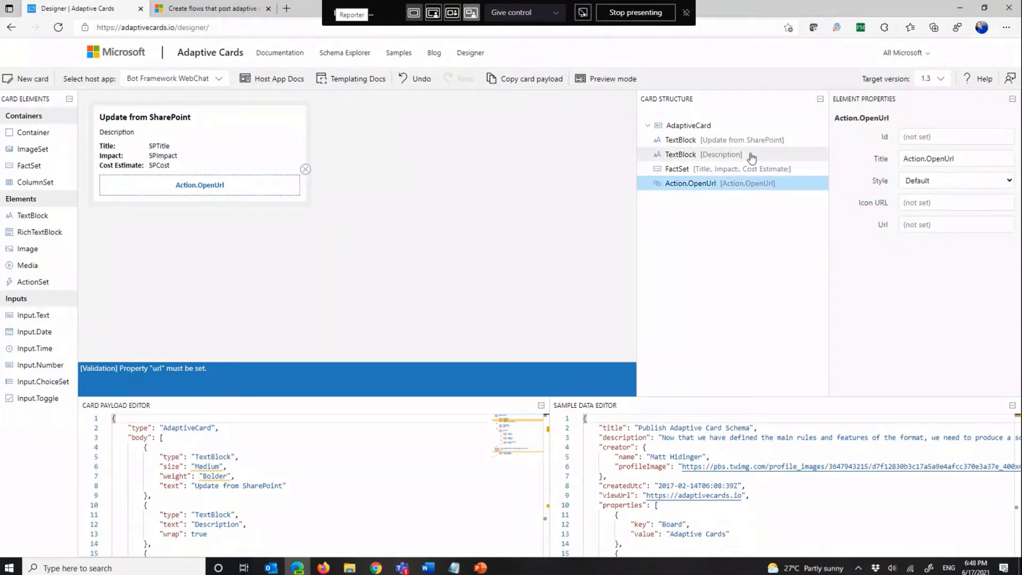
pyautogui.tripleClick(951, 154)
pyautogui.write('Open S')
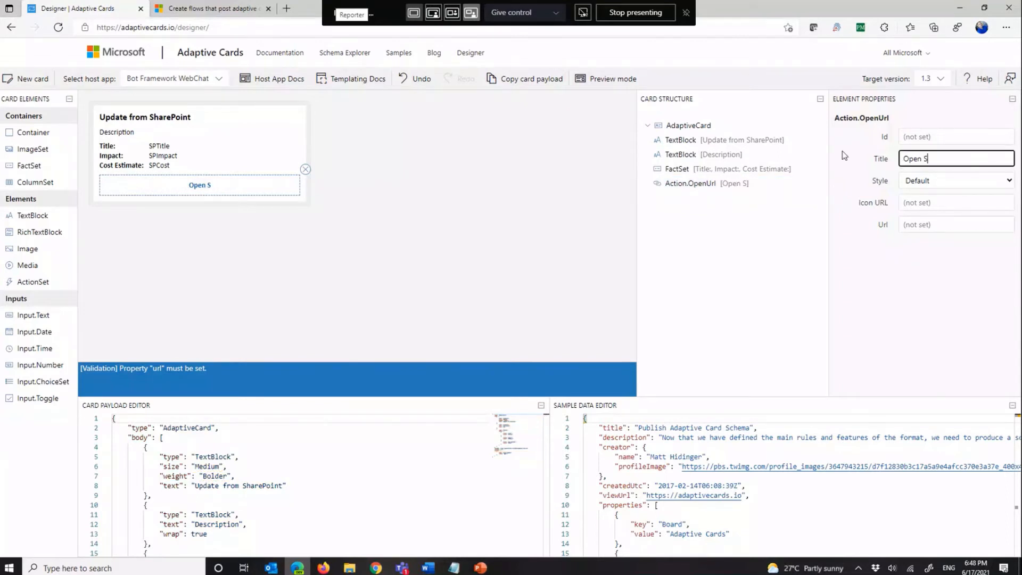
pyautogui.write('harePotn')
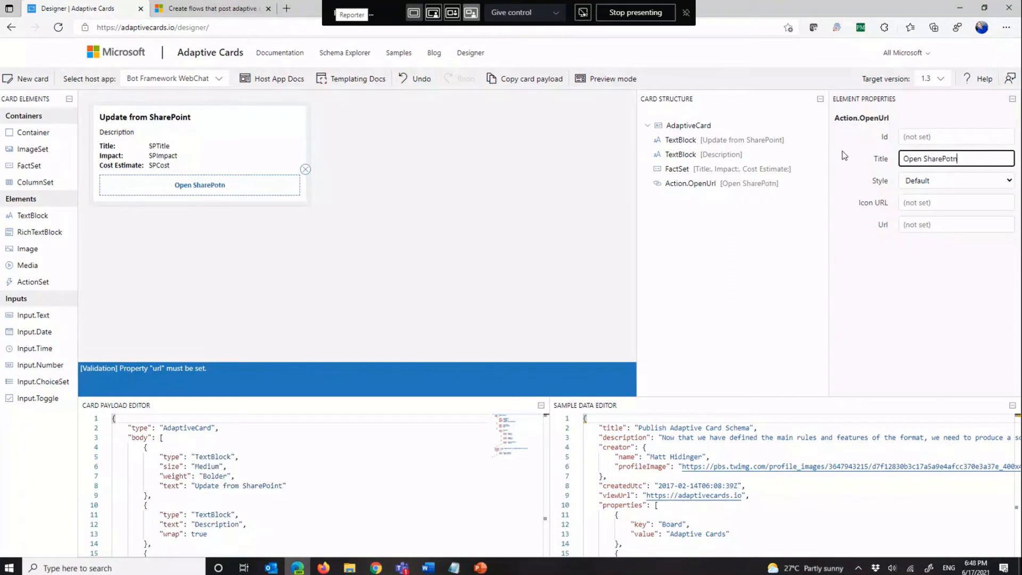
pyautogui.press('BackSpace')
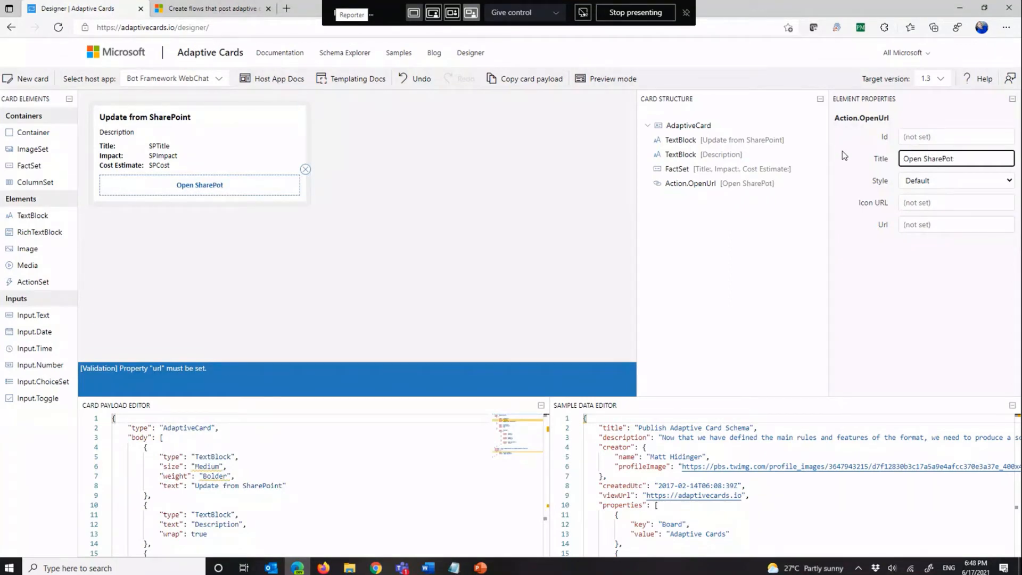
pyautogui.press('BackSpace')
pyautogui.write('int Item')
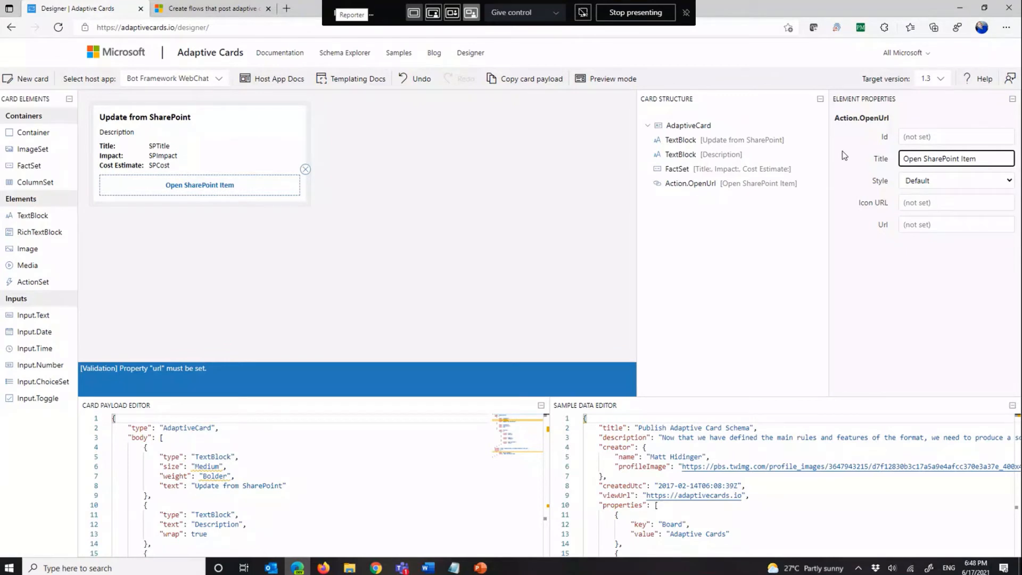
# Step: Search Google Images in a new browser tab for "open icon image" to find an icon for the action
pyautogui.click(929, 204)
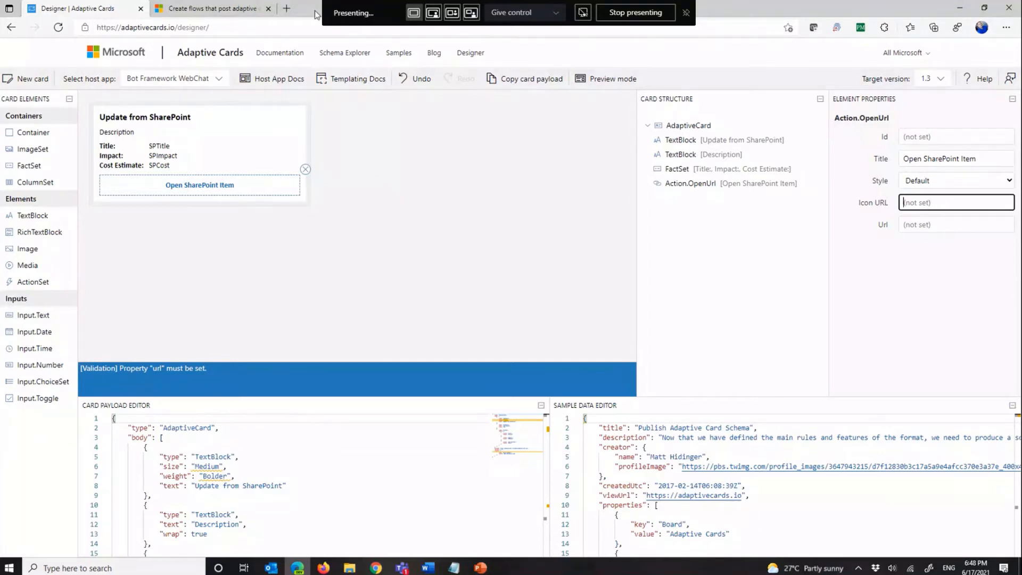
pyautogui.click(286, 9)
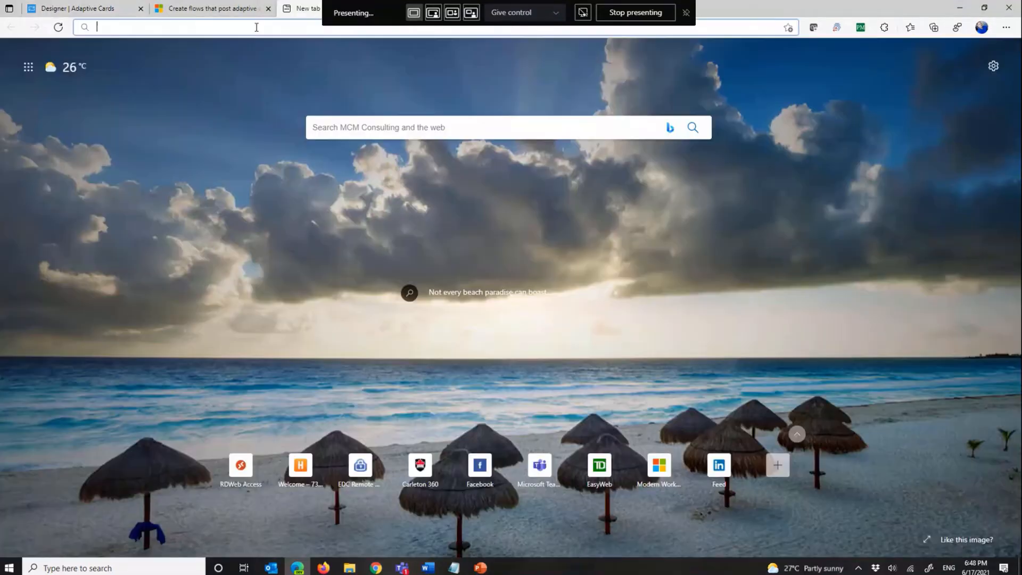
pyautogui.write('icon ')
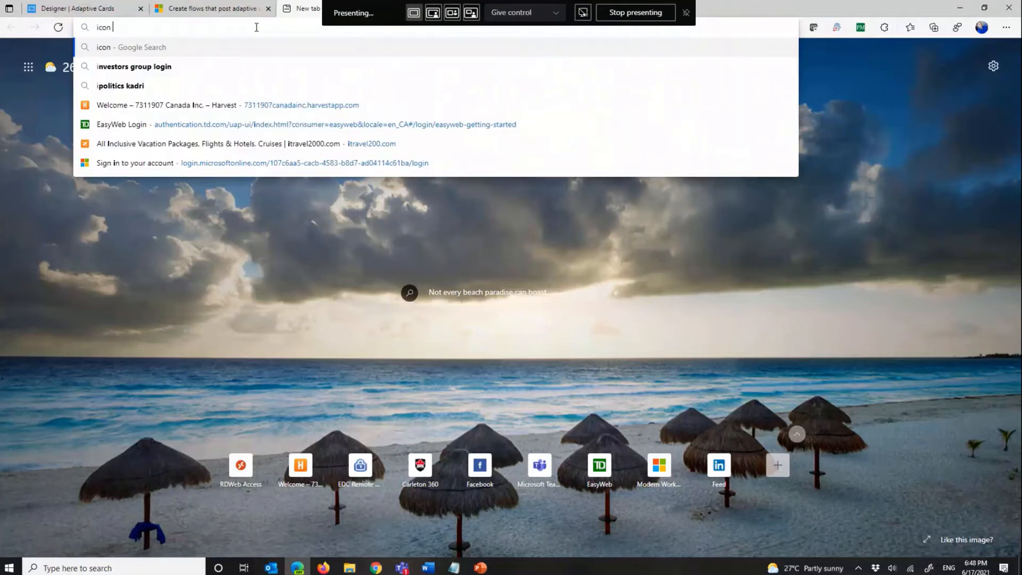
pyautogui.write('image')
pyautogui.press('Return')
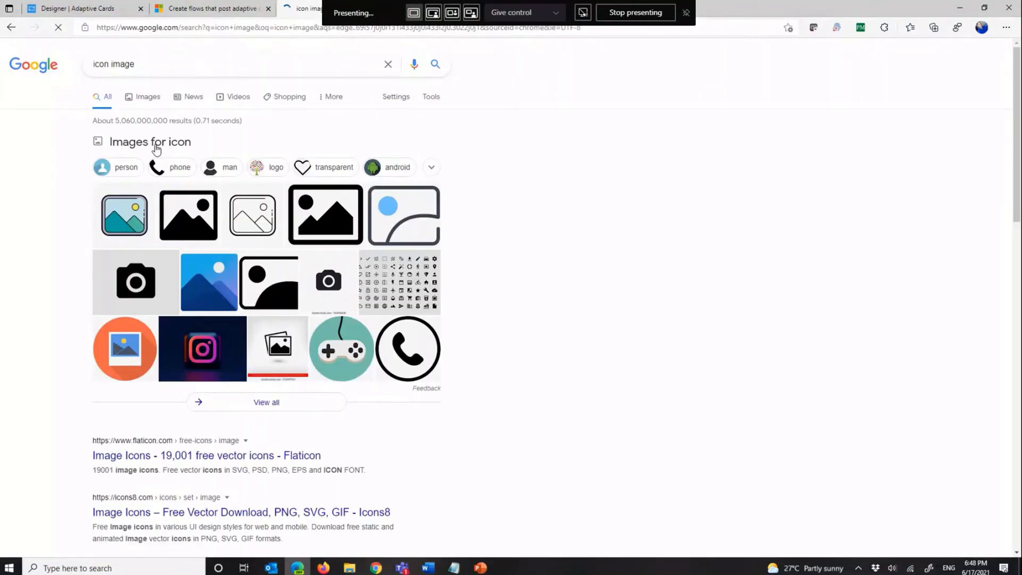
pyautogui.click(94, 64)
pyautogui.write('open')
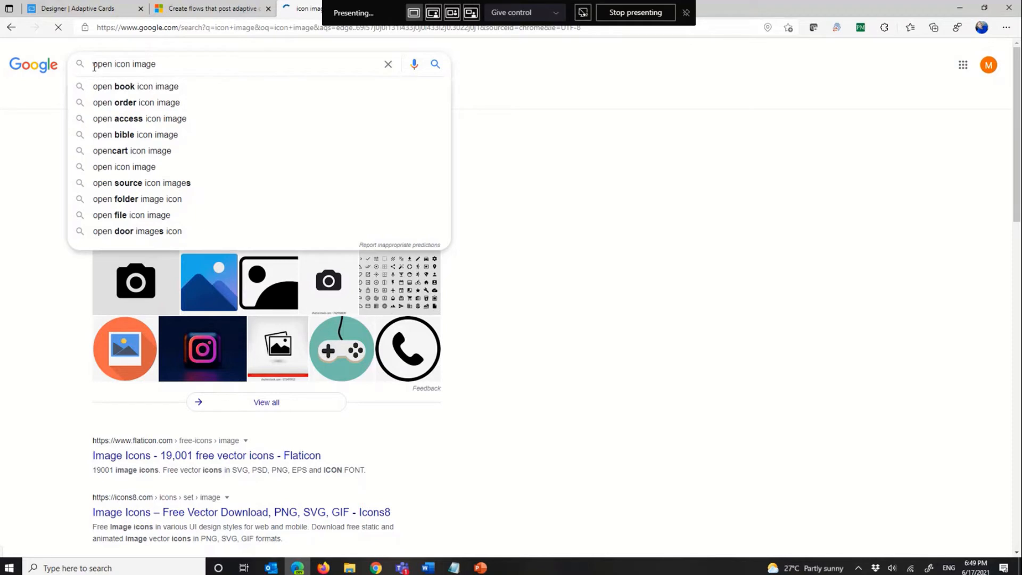
pyautogui.press('Return')
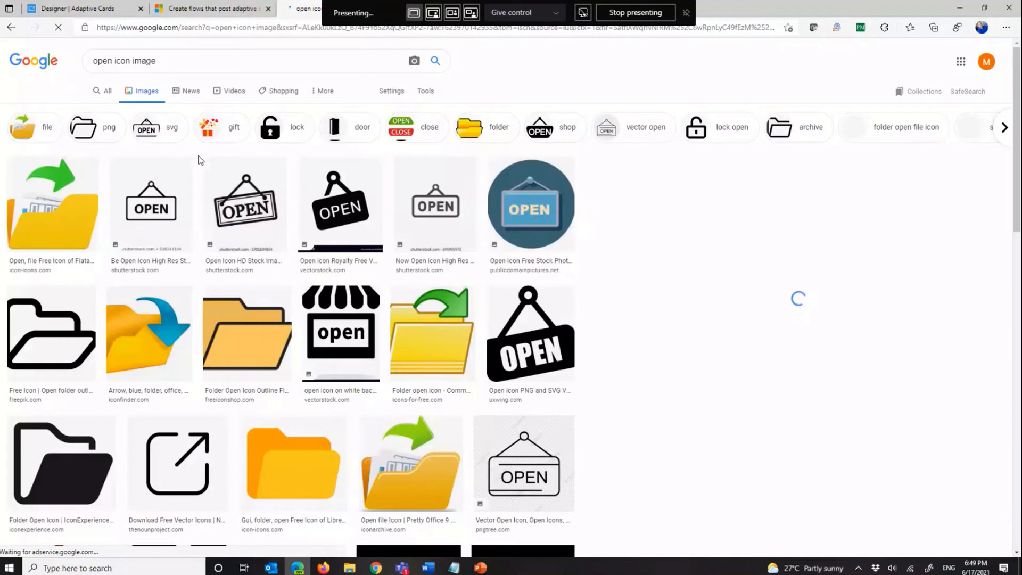
# Step: Copy the image link of the yellow folder icon with the green arrow and paste it as the action's Icon URL
pyautogui.click(78, 229)
pyautogui.rightClick(824, 255)
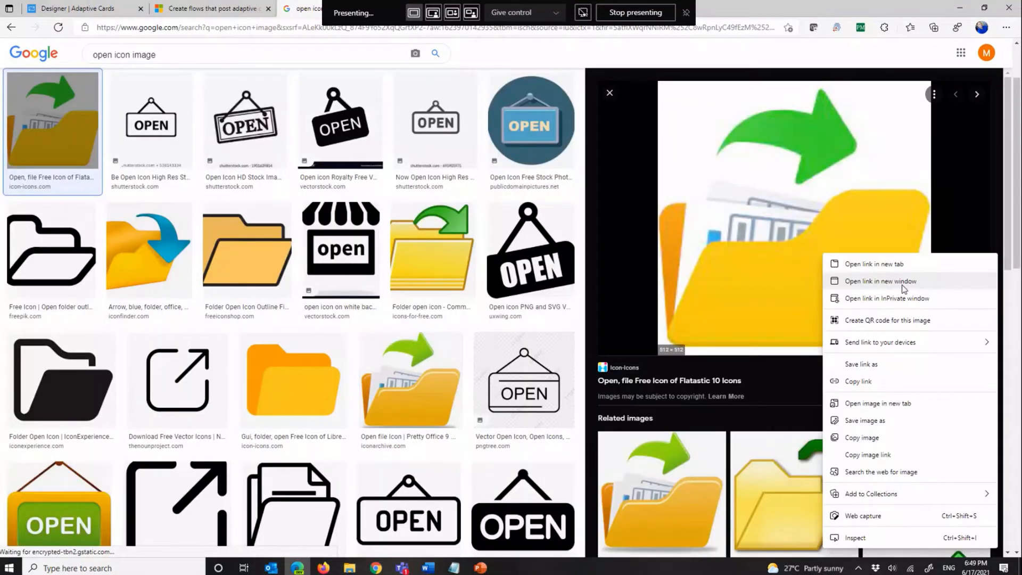
pyautogui.click(869, 454)
pyautogui.click(80, 9)
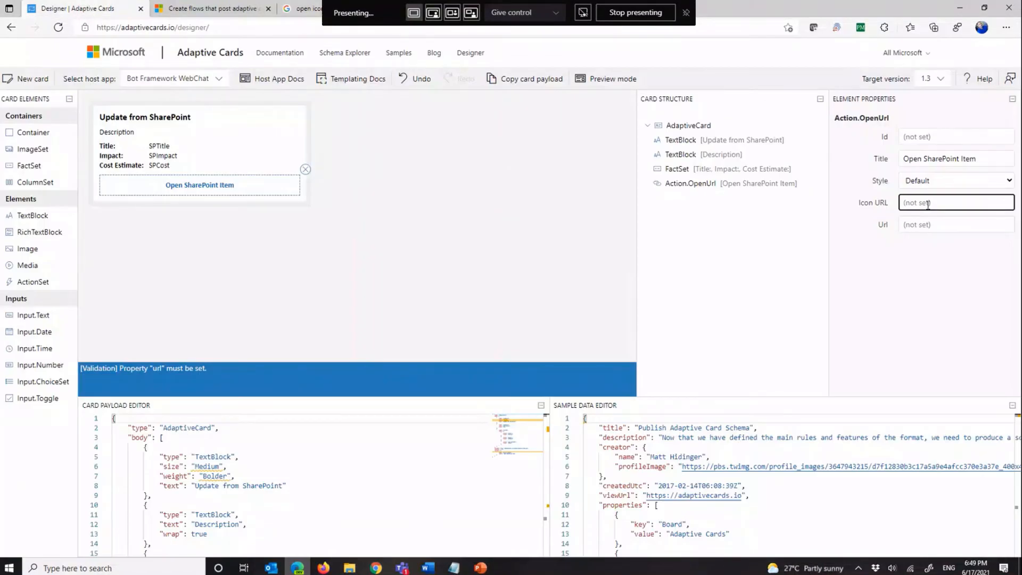
pyautogui.hotkey('ctrl', 'v')
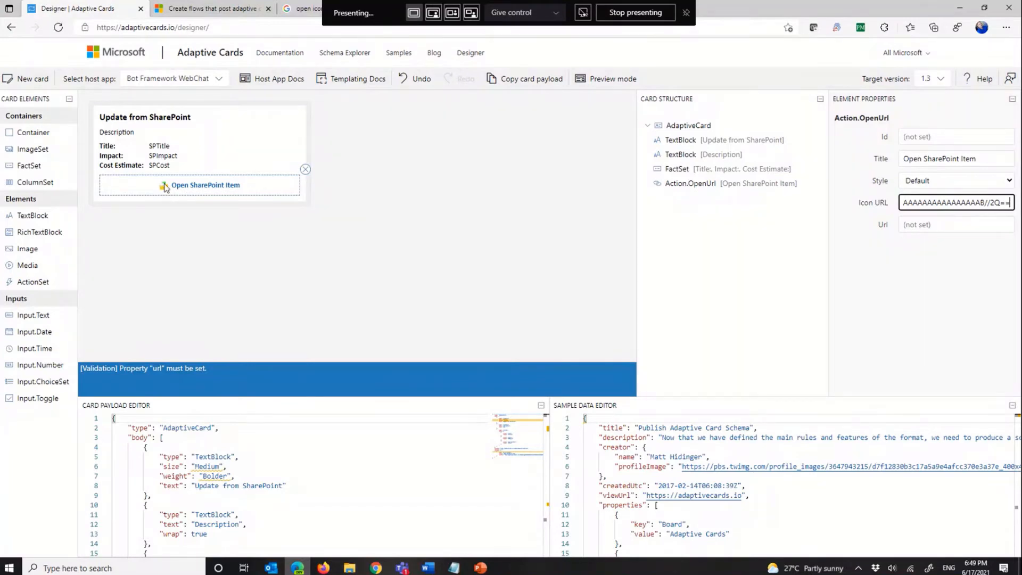
pyautogui.click(954, 229)
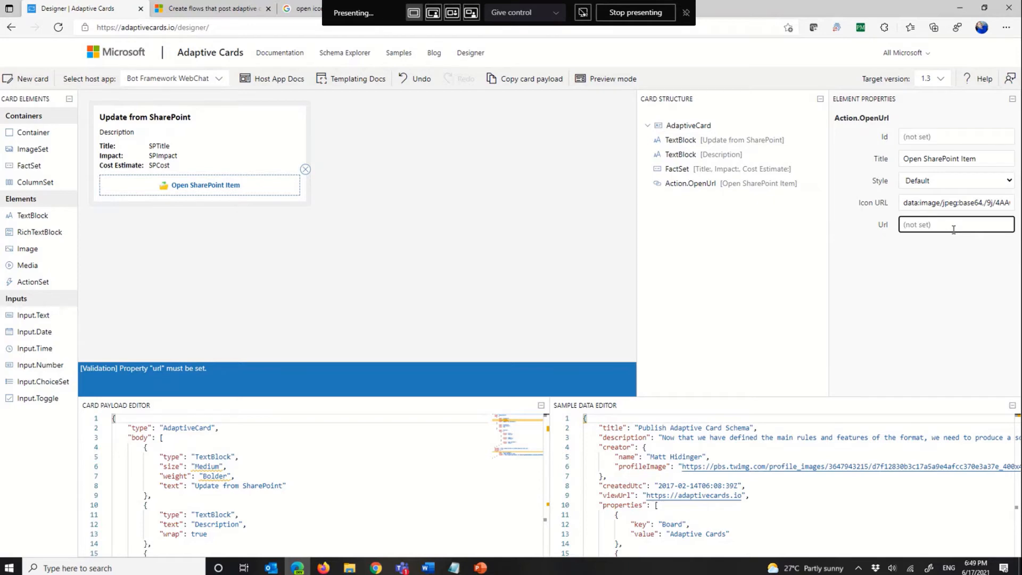
pyautogui.write('http')
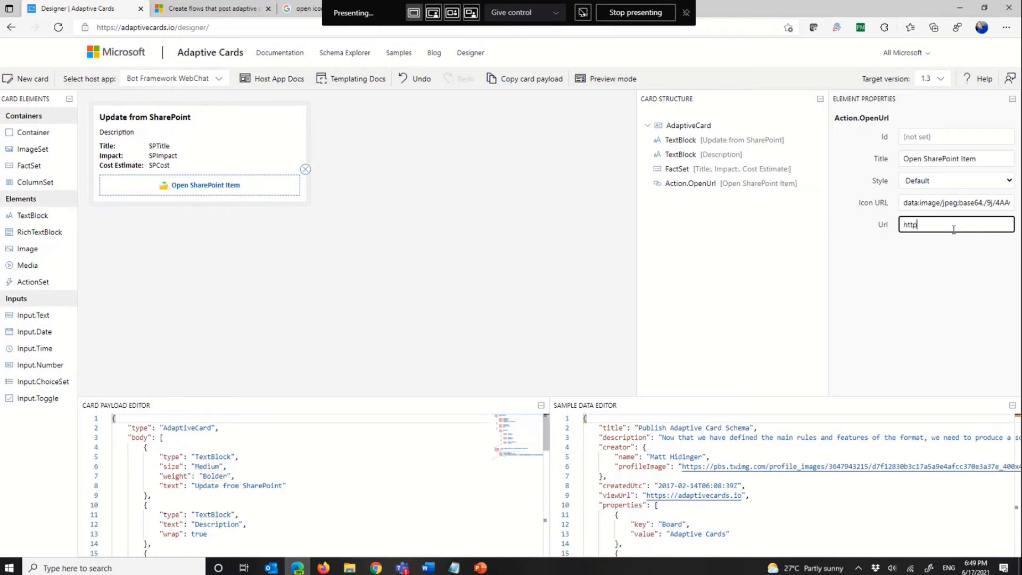
pyautogui.write('s://')
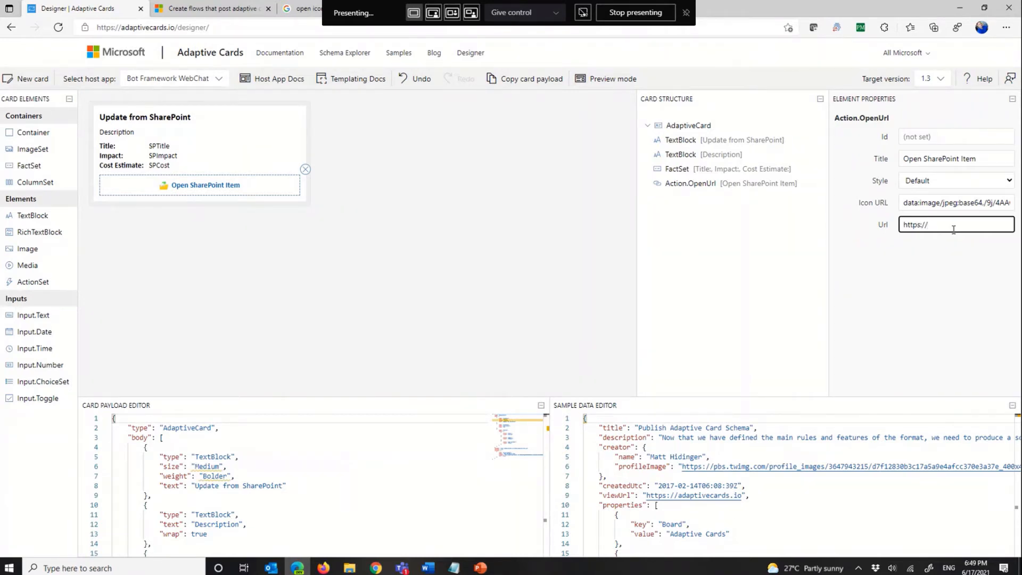
pyautogui.write('www.microsoft.com')
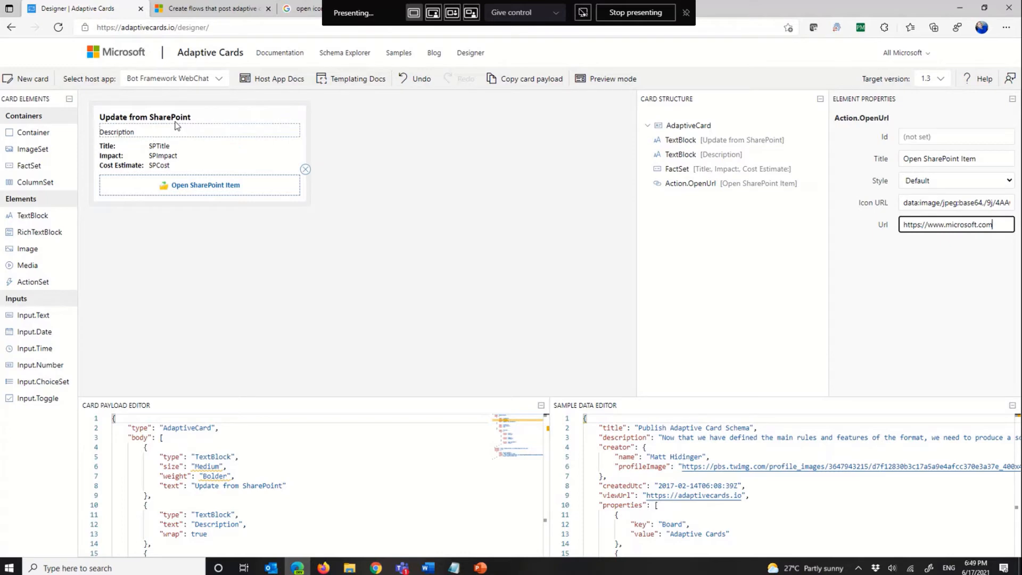
pyautogui.moveTo(339, 397); pyautogui.dragTo(344, 241)
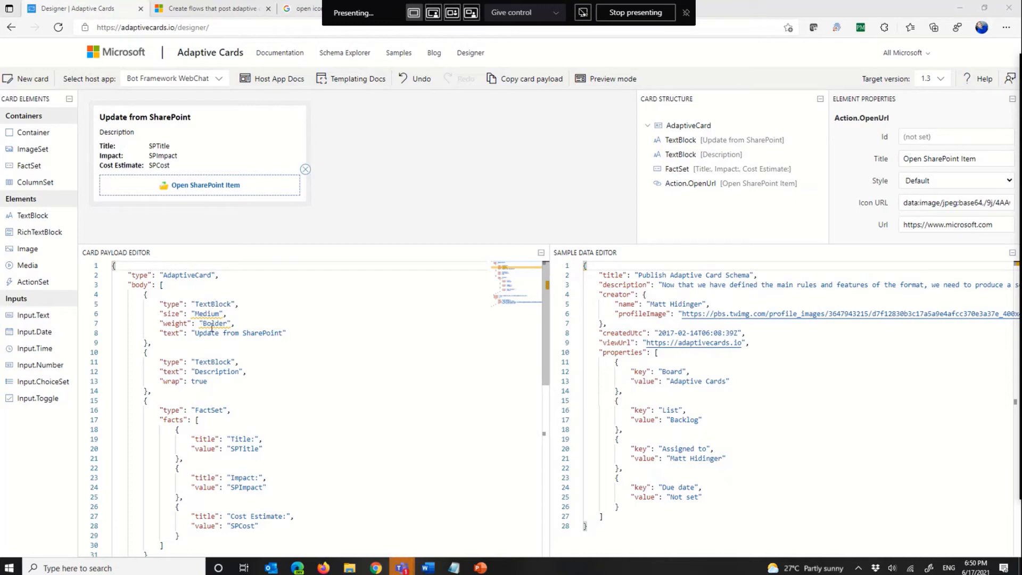
# Step: Set the card preview's host app to Microsoft Teams - Light
pyautogui.moveTo(207, 325)
pyautogui.click(237, 450)
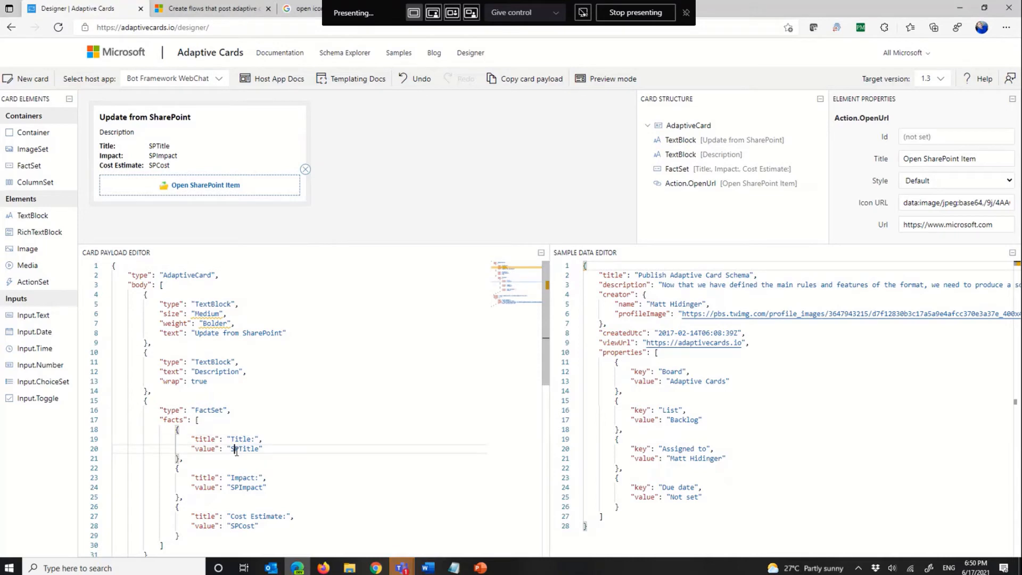
pyautogui.moveTo(446, 568)
pyautogui.click(166, 81)
pyautogui.click(178, 149)
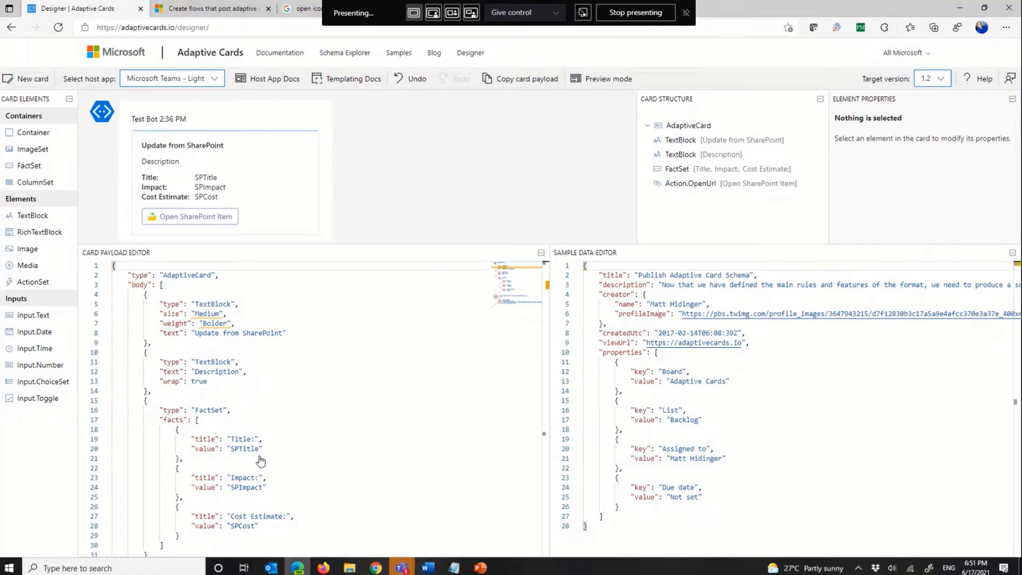
# Step: Try target versions 1.4 and 1.3 for the card, and set the target version back to 1.2
pyautogui.press('super+equal')
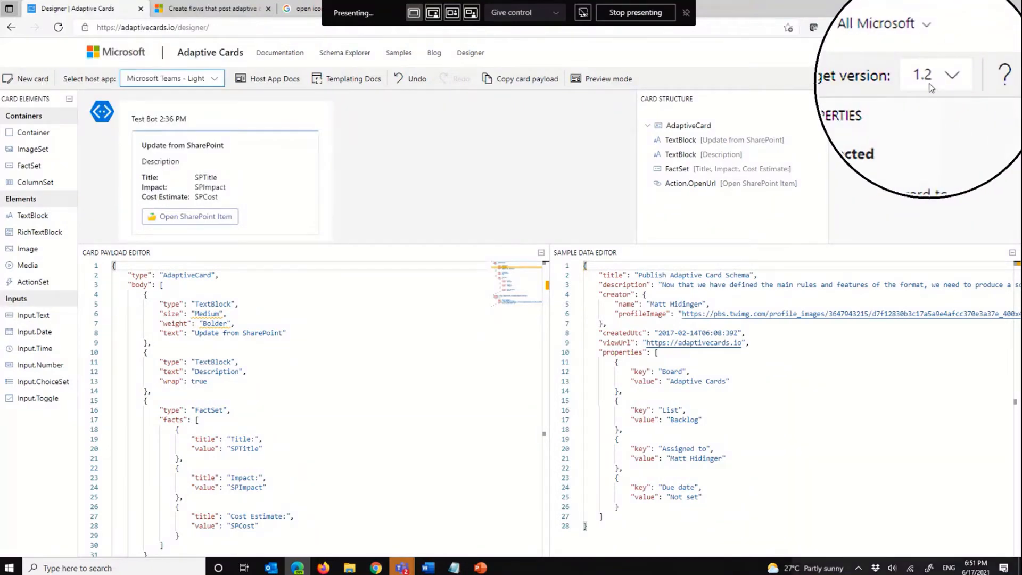
pyautogui.press('Escape')
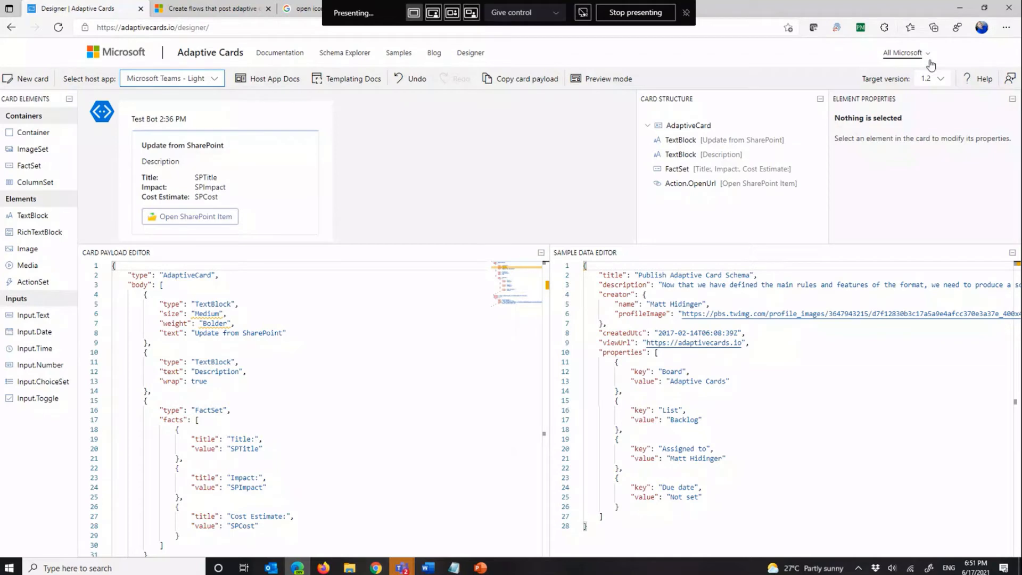
pyautogui.click(931, 79)
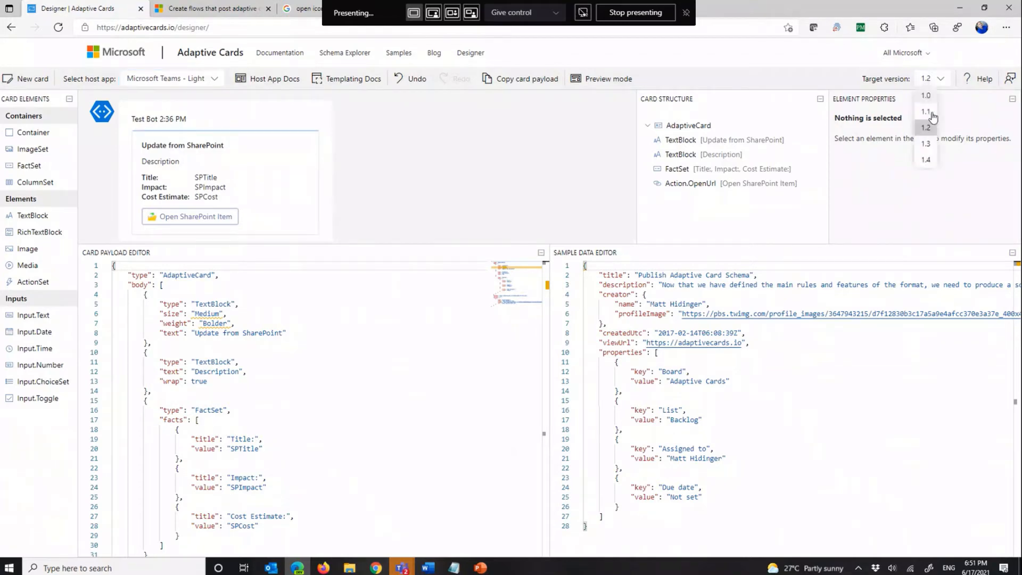
pyautogui.click(928, 160)
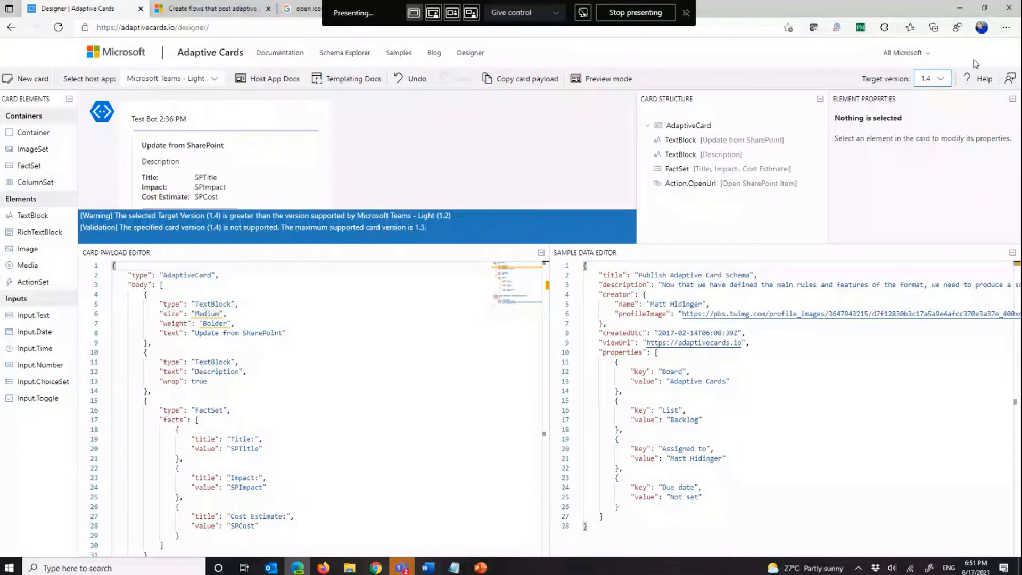
pyautogui.press('Up')
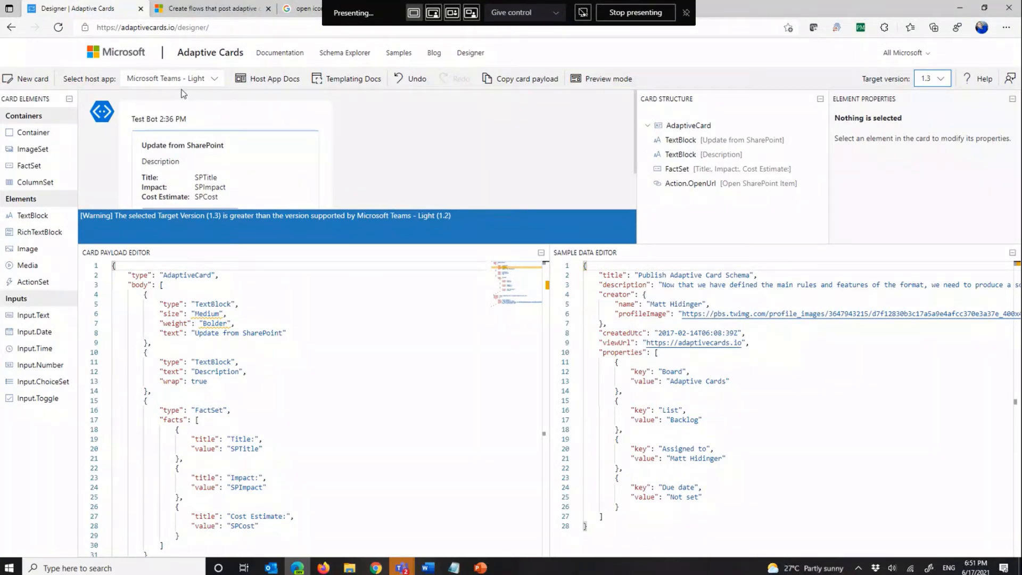
pyautogui.click(932, 79)
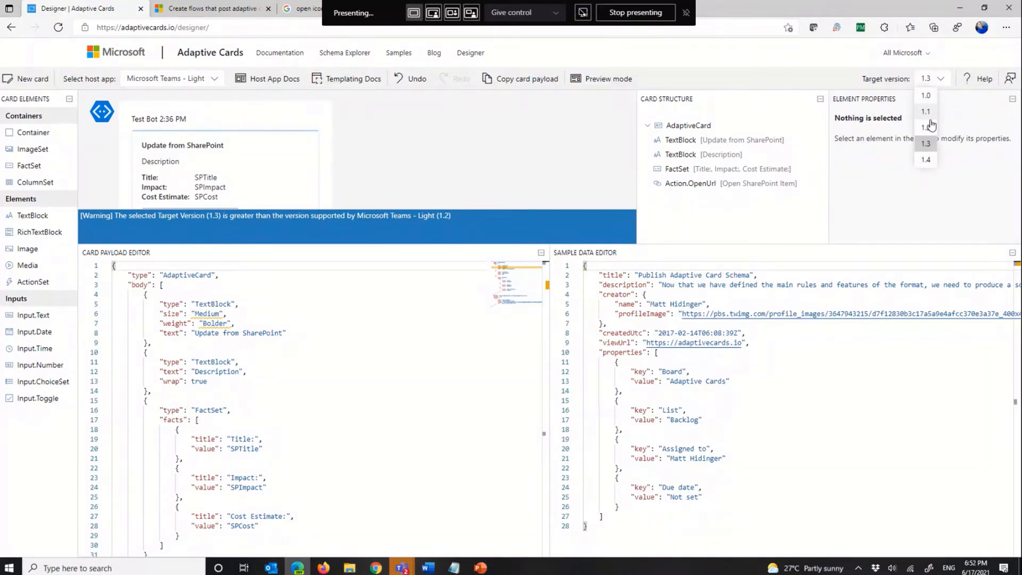
pyautogui.click(927, 128)
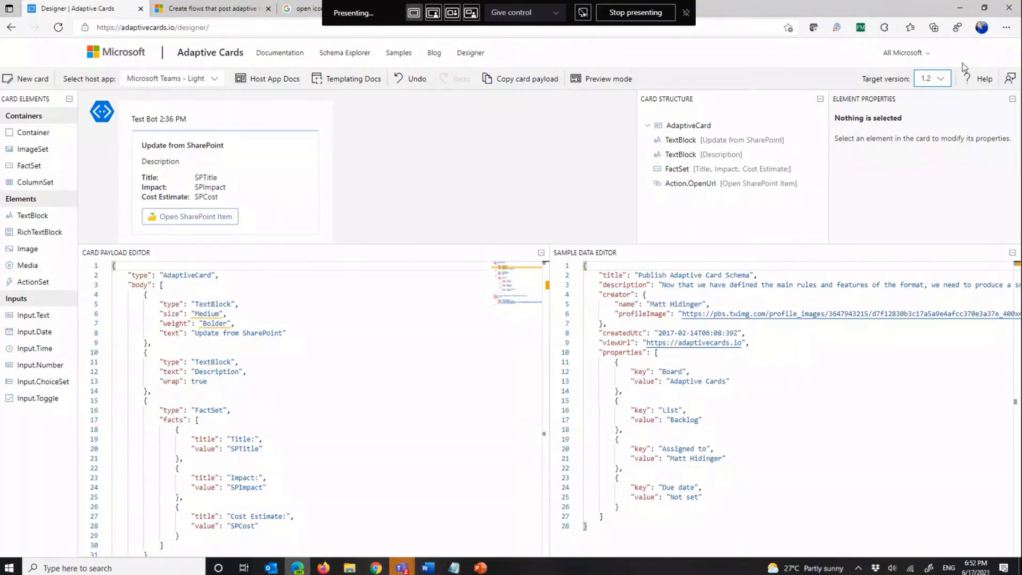
# Step: Select the entire JSON code of the card in the payload editor
pyautogui.click(401, 336)
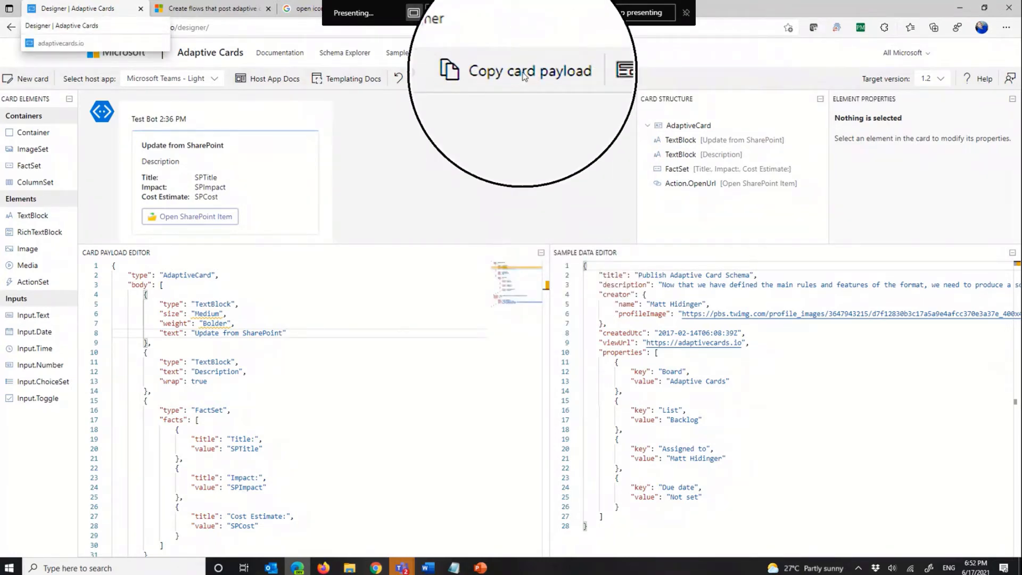
pyautogui.click(397, 376)
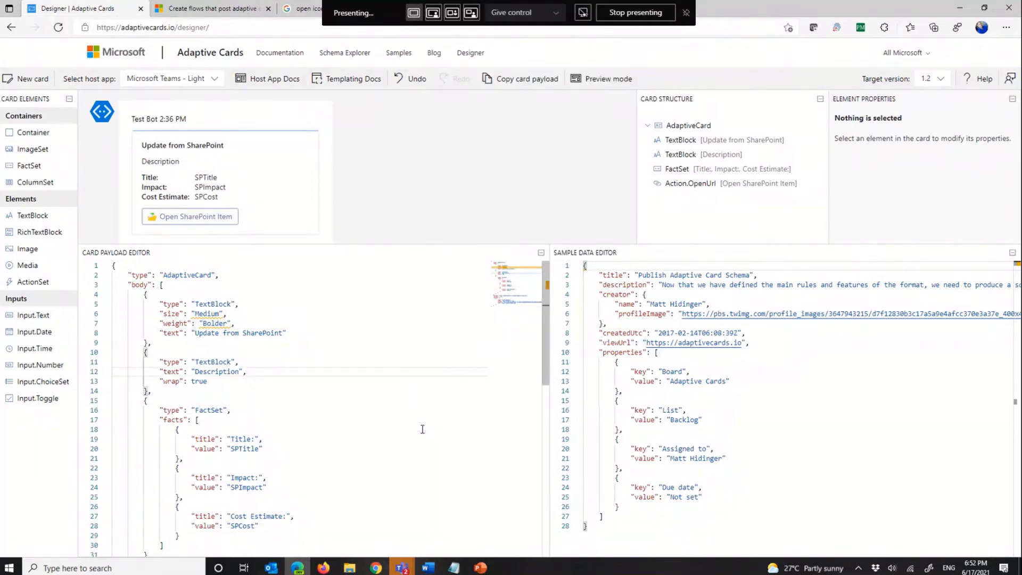
pyautogui.hotkey('ctrl', 'a')
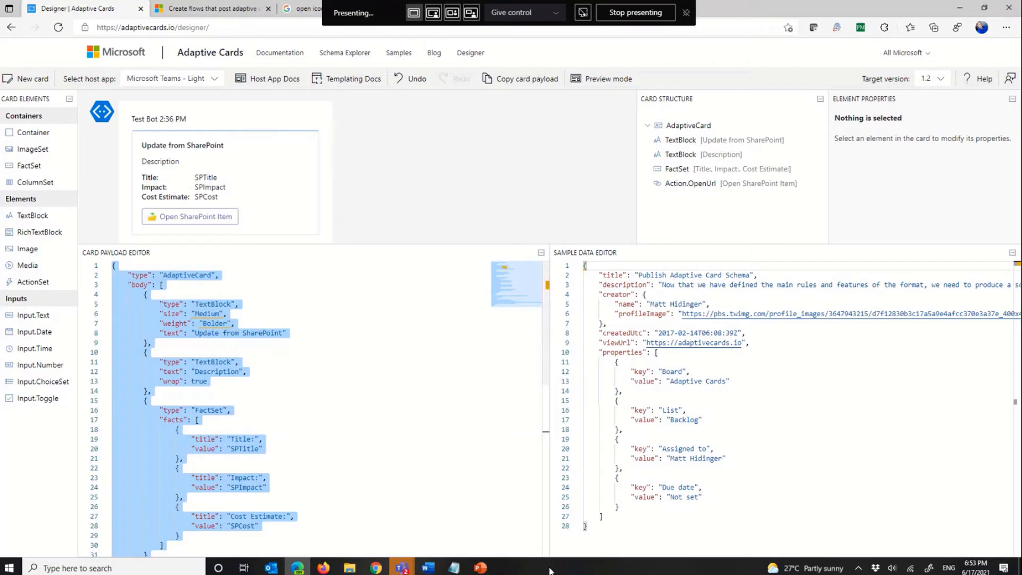
# Step: Switch to Firefox and open the General channel of the U.S. Sales team in Microsoft Teams
pyautogui.click(324, 568)
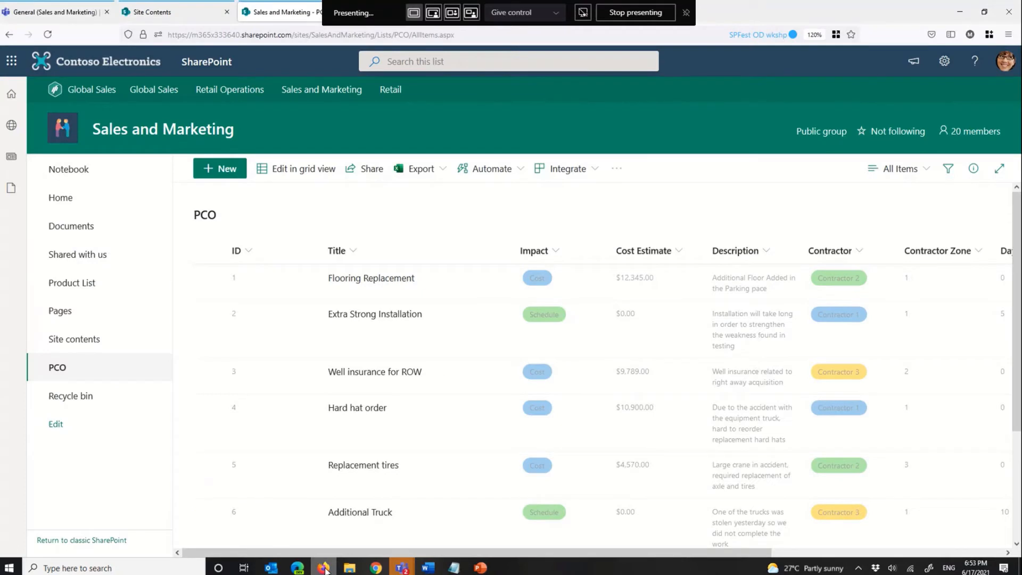
pyautogui.click(687, 13)
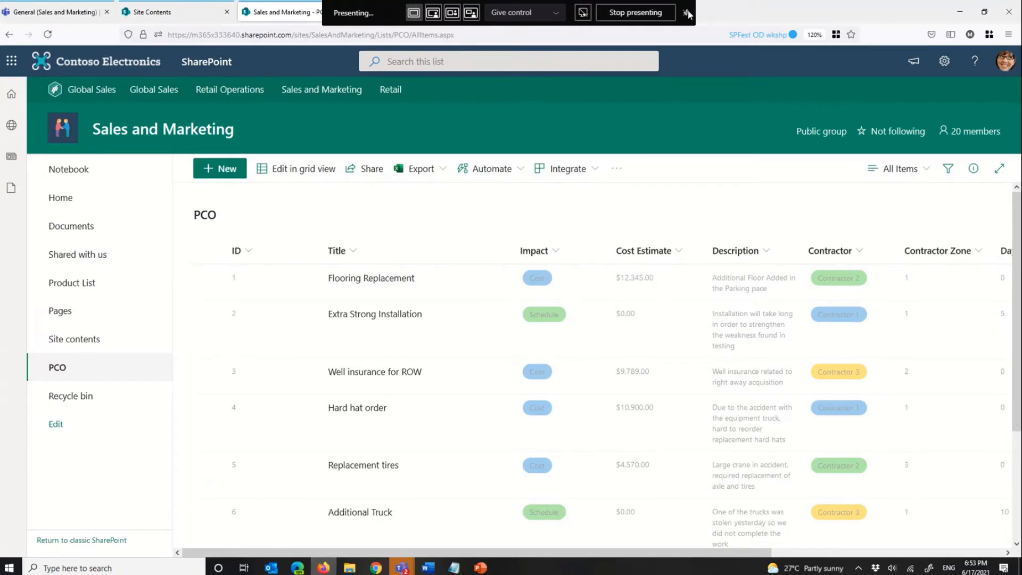
pyautogui.click(717, 15)
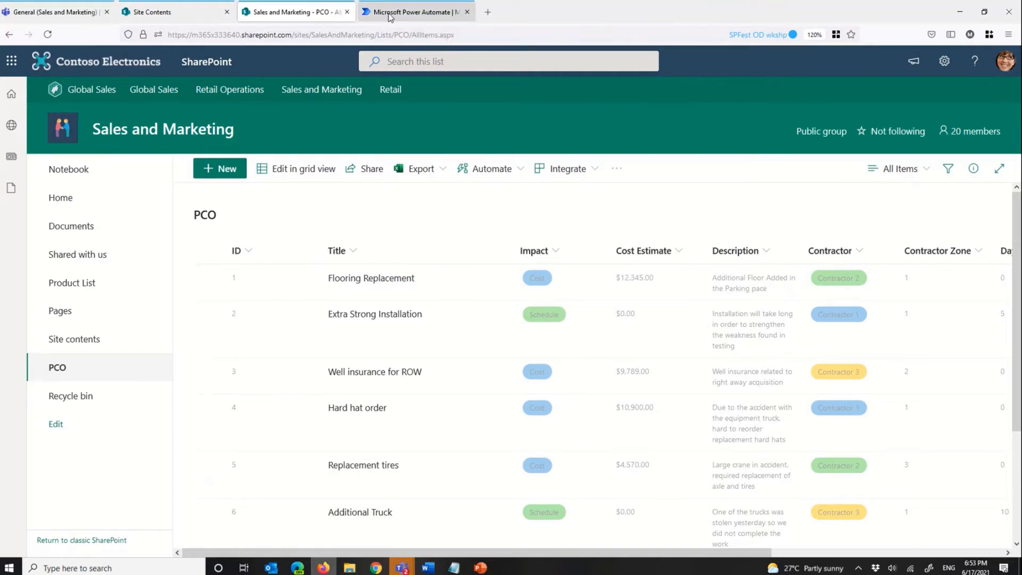
pyautogui.click(390, 16)
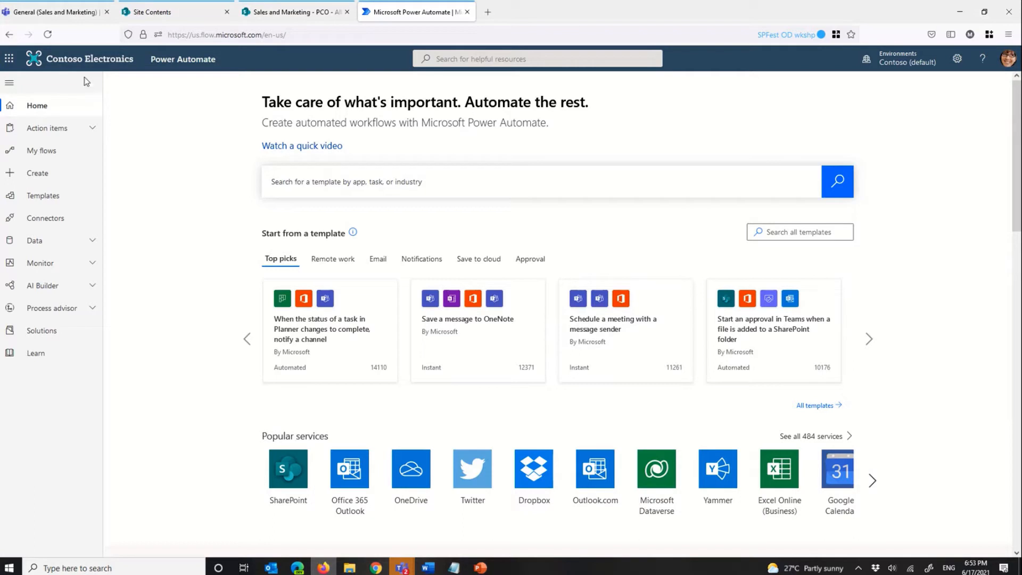
pyautogui.click(61, 14)
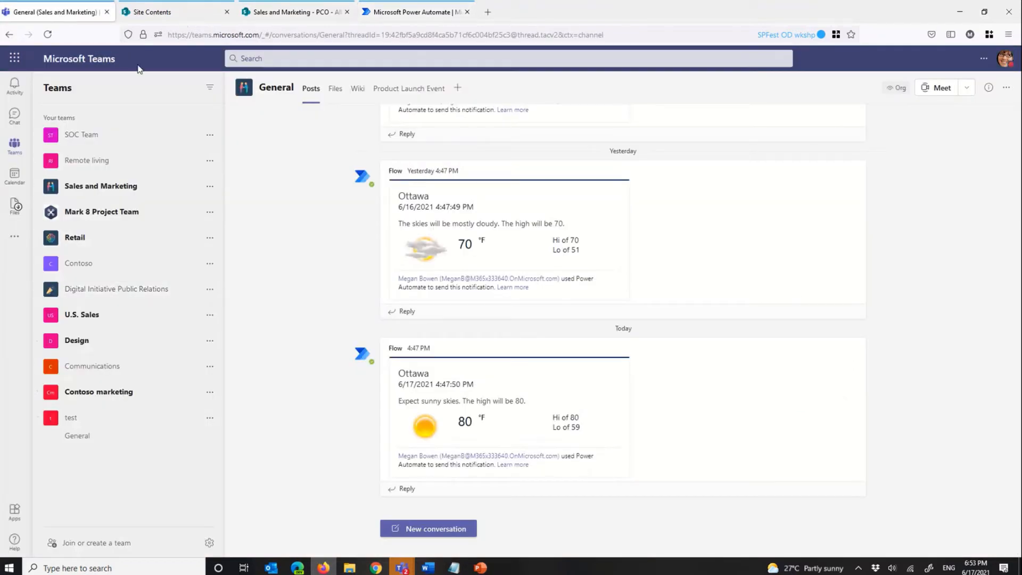
pyautogui.click(288, 15)
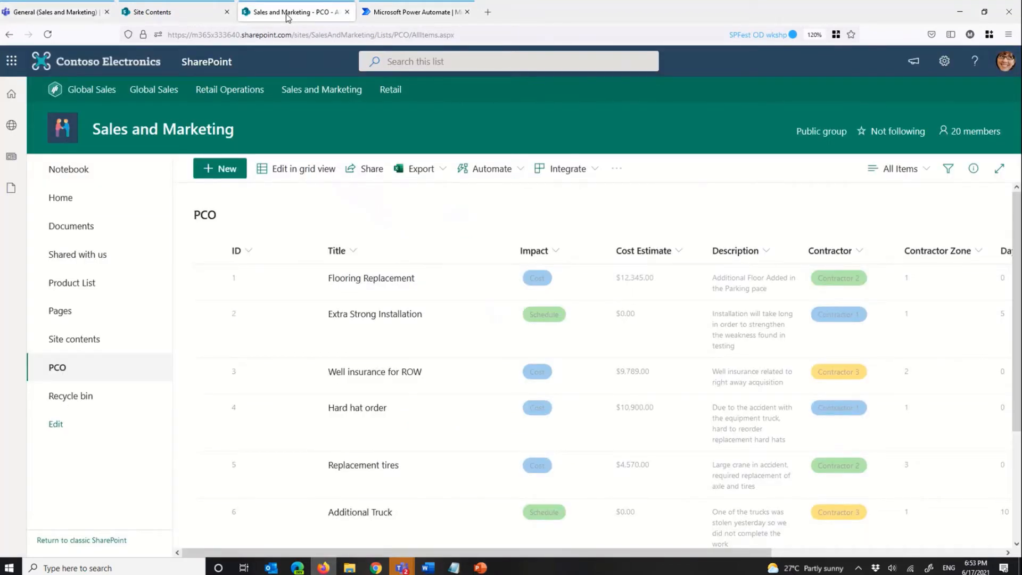
pyautogui.click(58, 13)
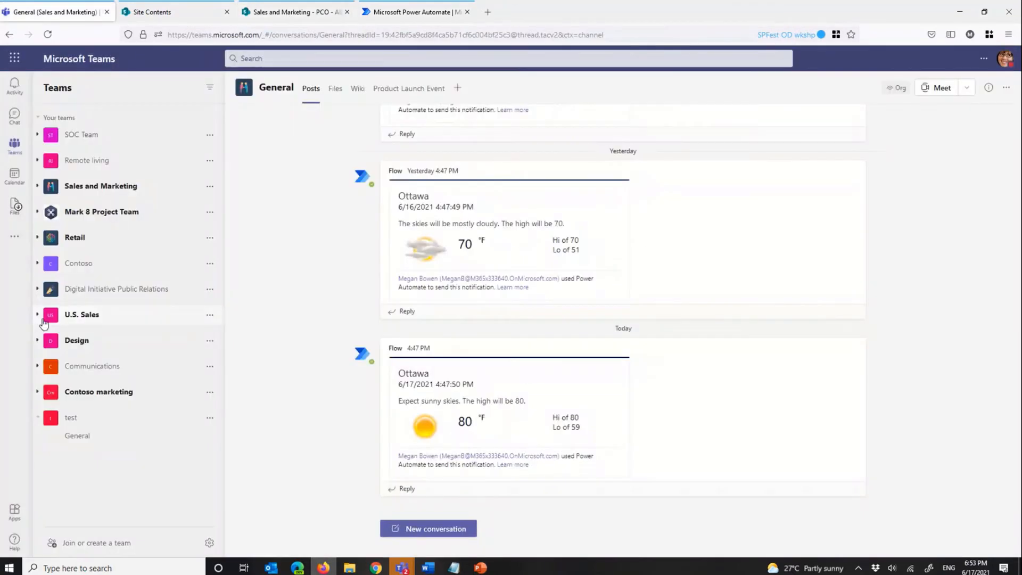
pyautogui.click(37, 315)
pyautogui.click(74, 331)
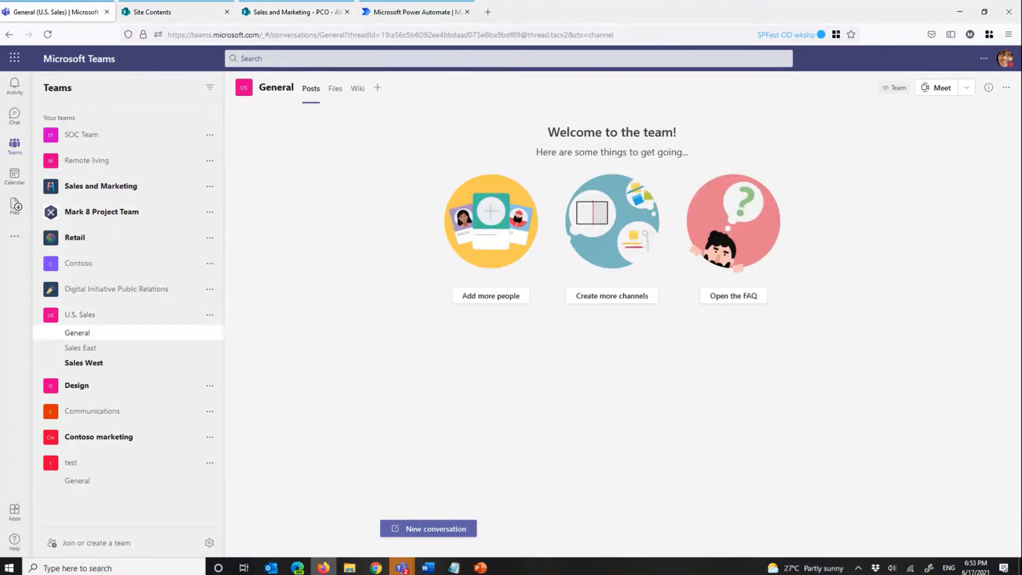
# Step: Switch to Power Automate and start a new instant cloud flow from My flows, skipping the name and trigger choice
pyautogui.click(416, 11)
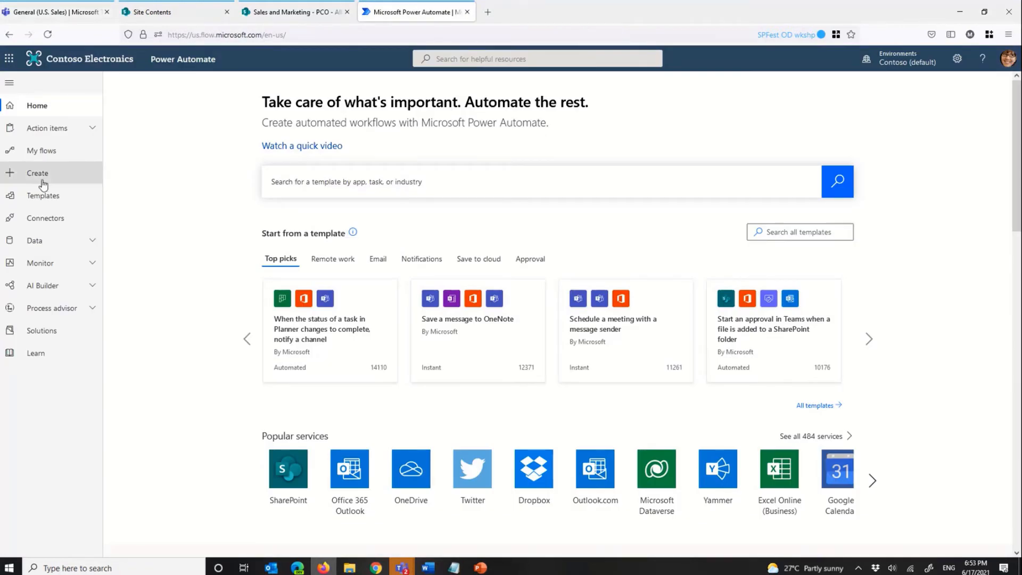
pyautogui.click(46, 152)
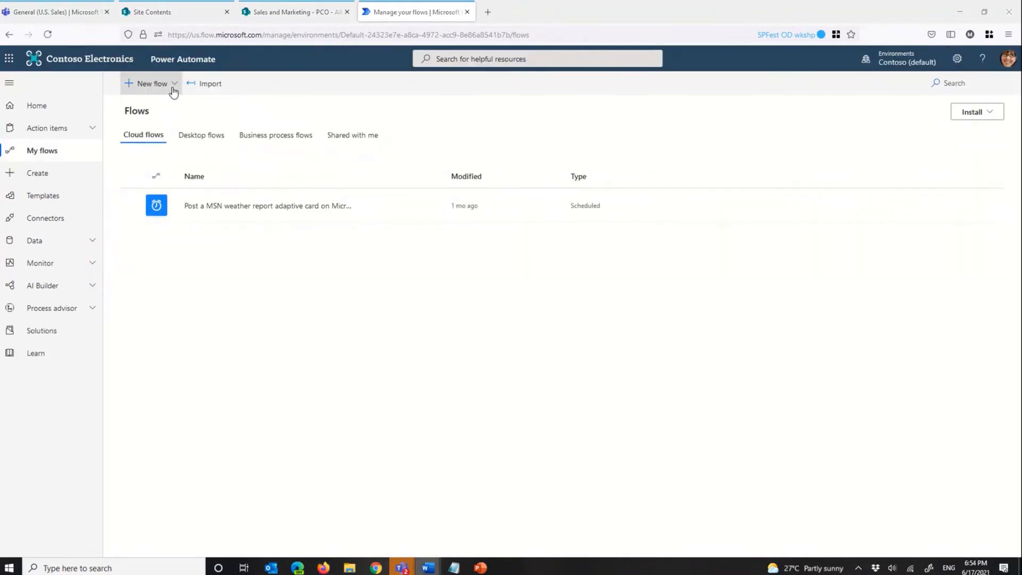
pyautogui.click(174, 85)
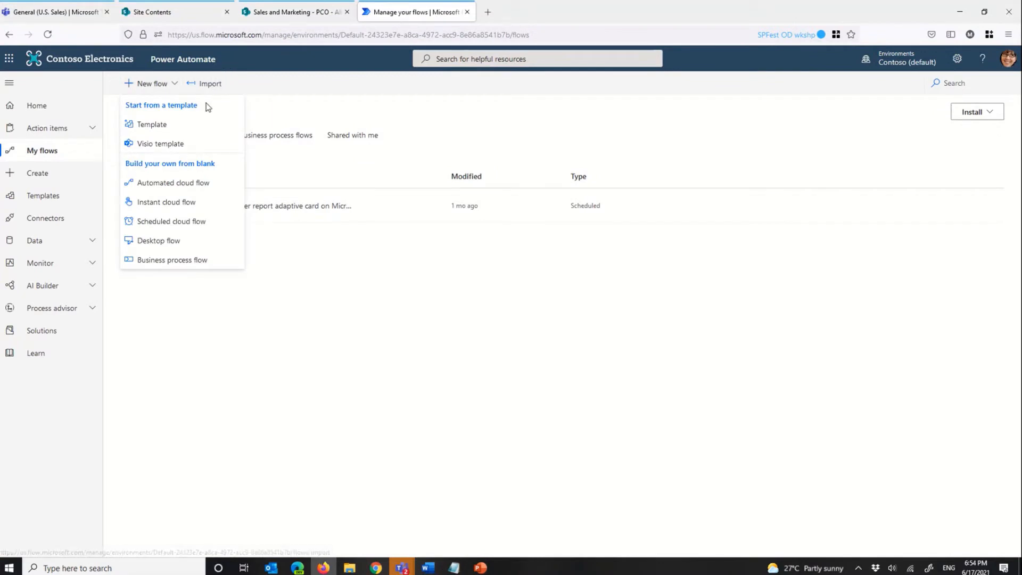
pyautogui.click(169, 203)
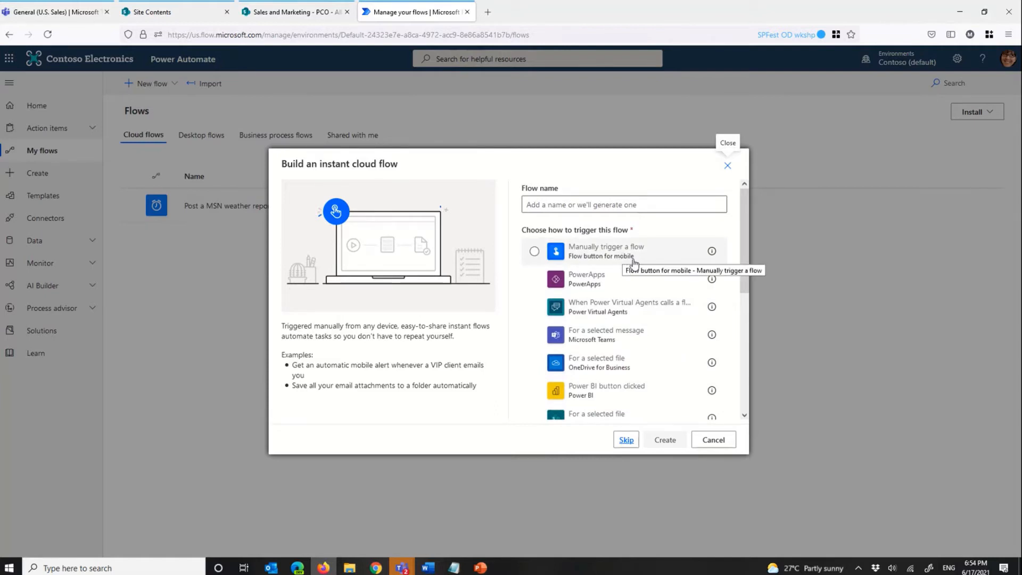
pyautogui.scroll(-1, 605, 382)
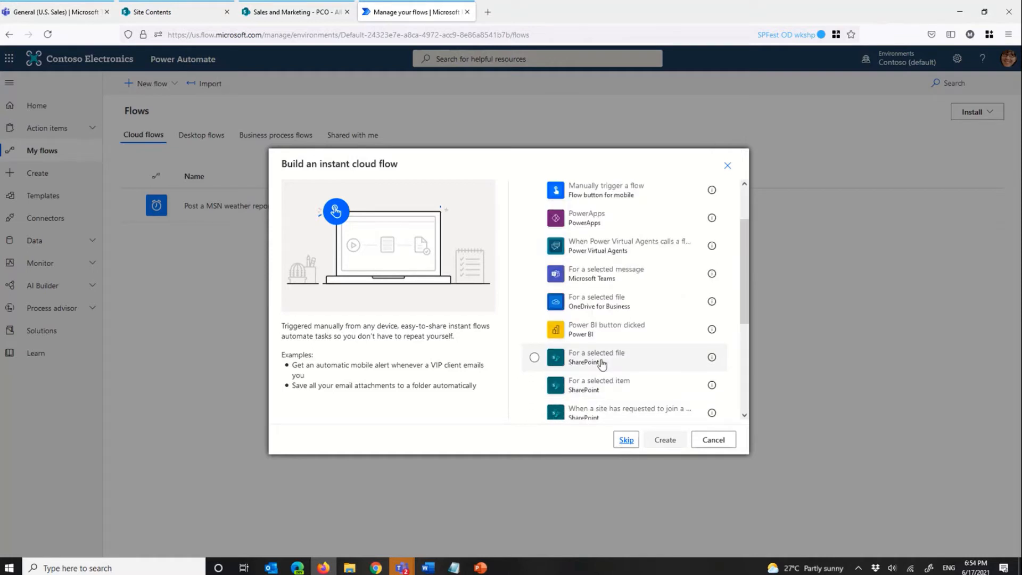
pyautogui.click(626, 440)
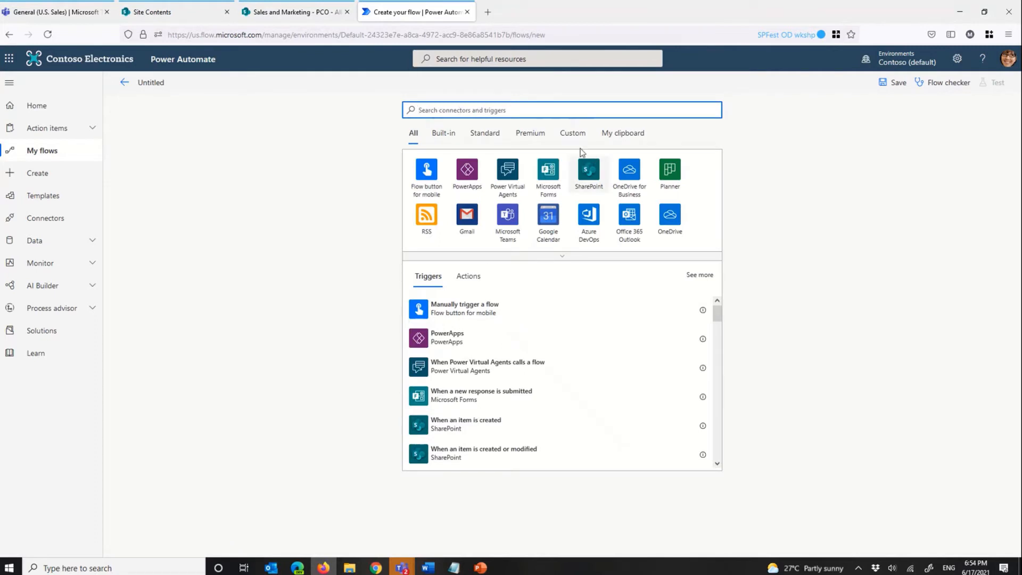
# Step: Search the SharePoint connector's triggers for "get" and add the "For a selected item" trigger to the flow
pyautogui.click(592, 178)
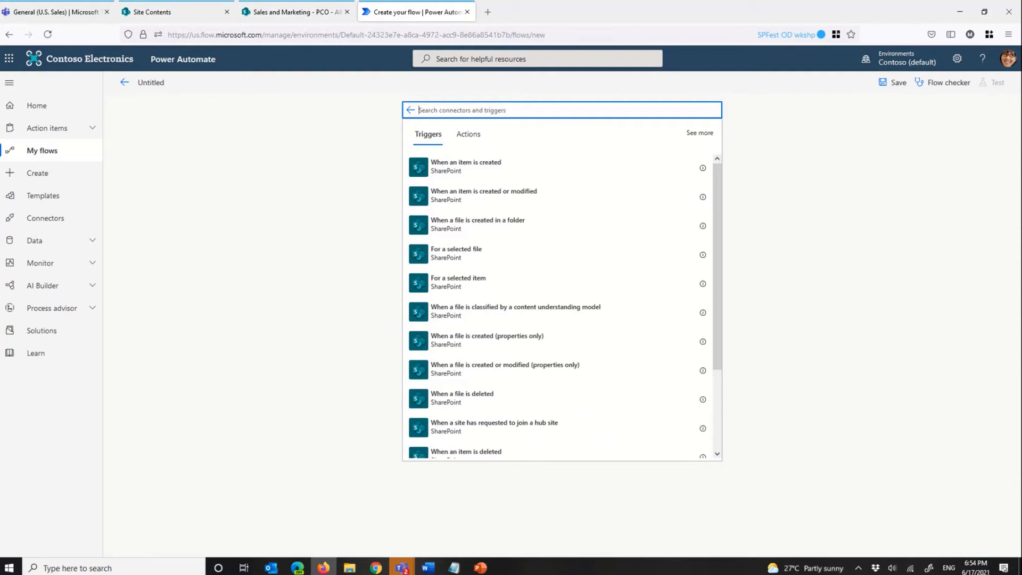
pyautogui.write('item')
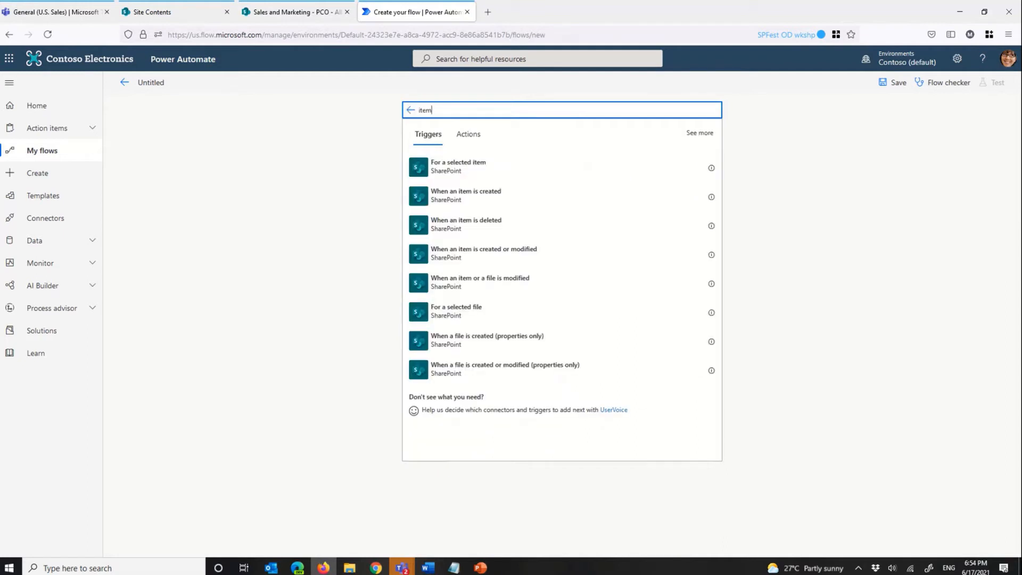
pyautogui.press('BackSpace')
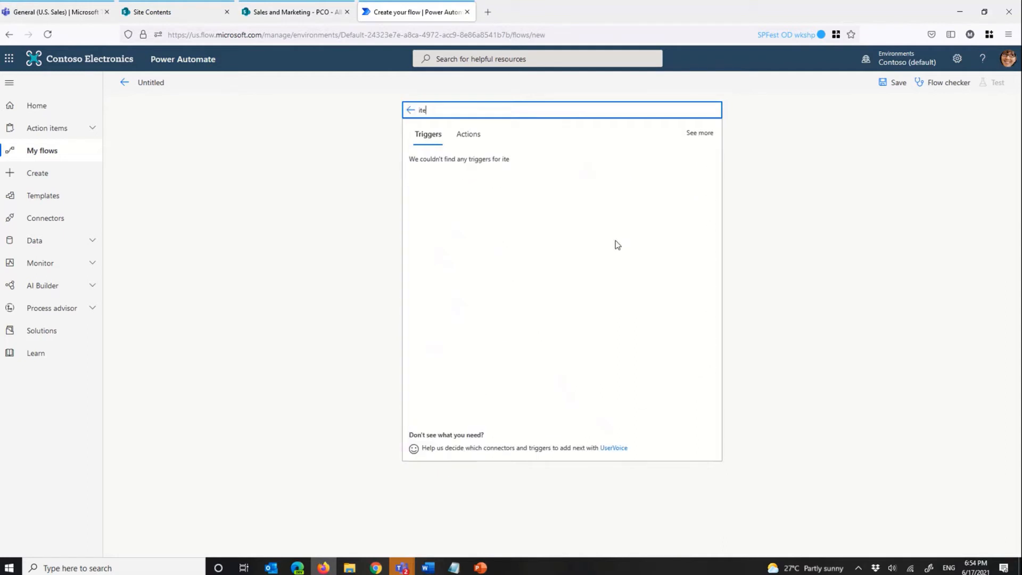
pyautogui.press('BackSpace')
pyautogui.press('BackSpace')
pyautogui.press('BackSpace')
pyautogui.write('get')
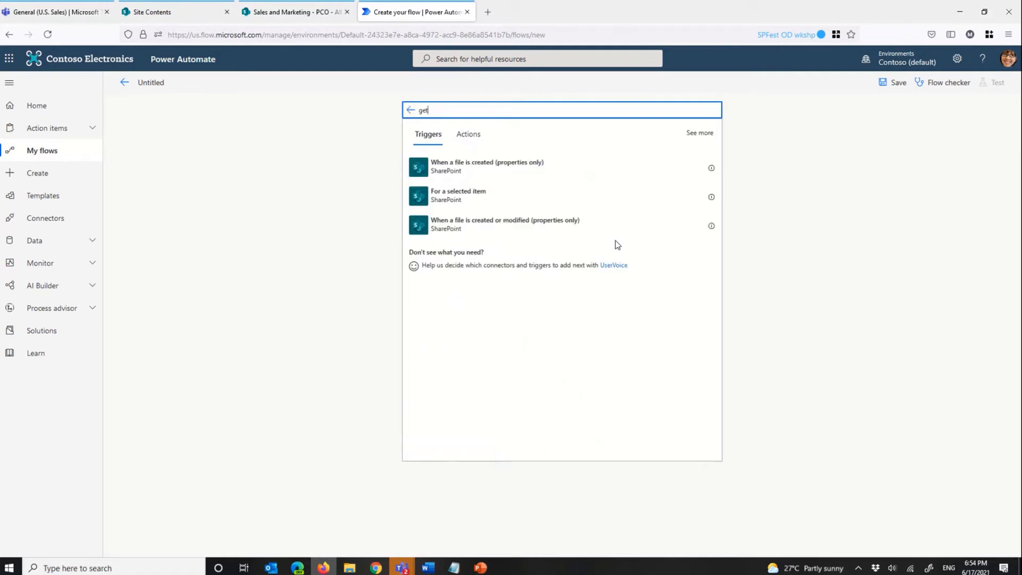
pyautogui.click(522, 200)
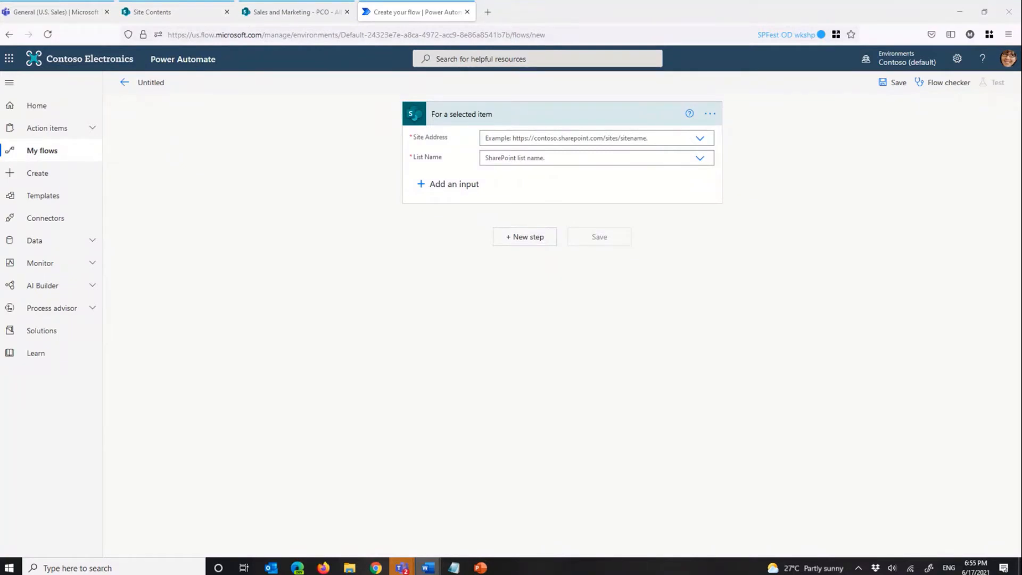
# Step: Set the trigger's Site Address to the Sales and Marketing site and its List Name to PCO
pyautogui.click(700, 139)
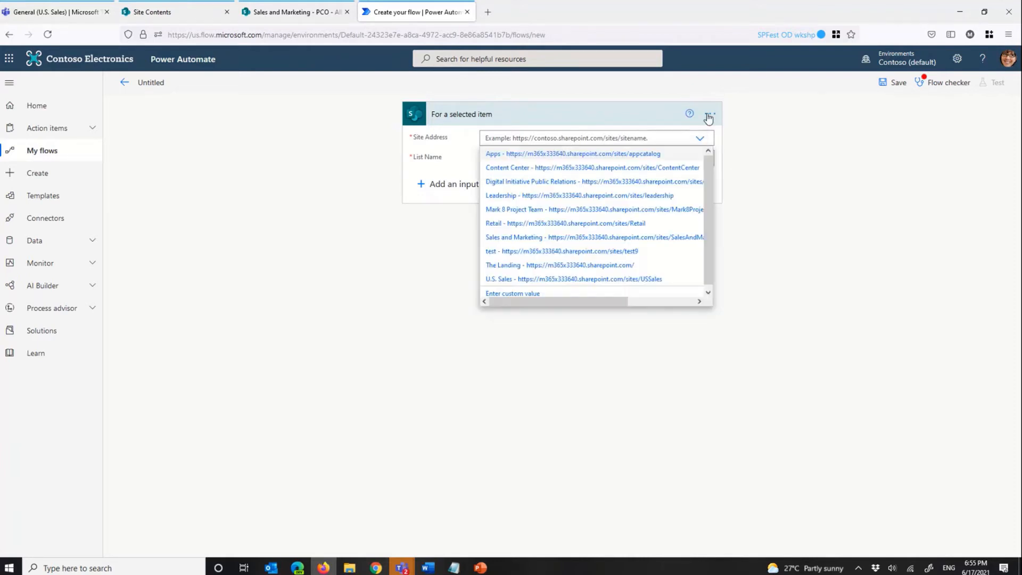
pyautogui.click(637, 237)
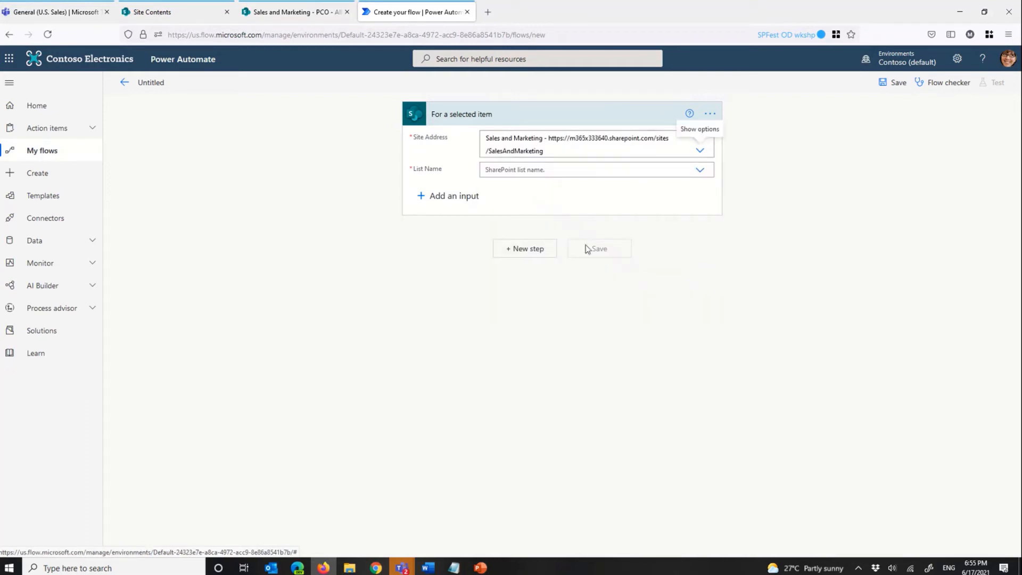
pyautogui.click(700, 169)
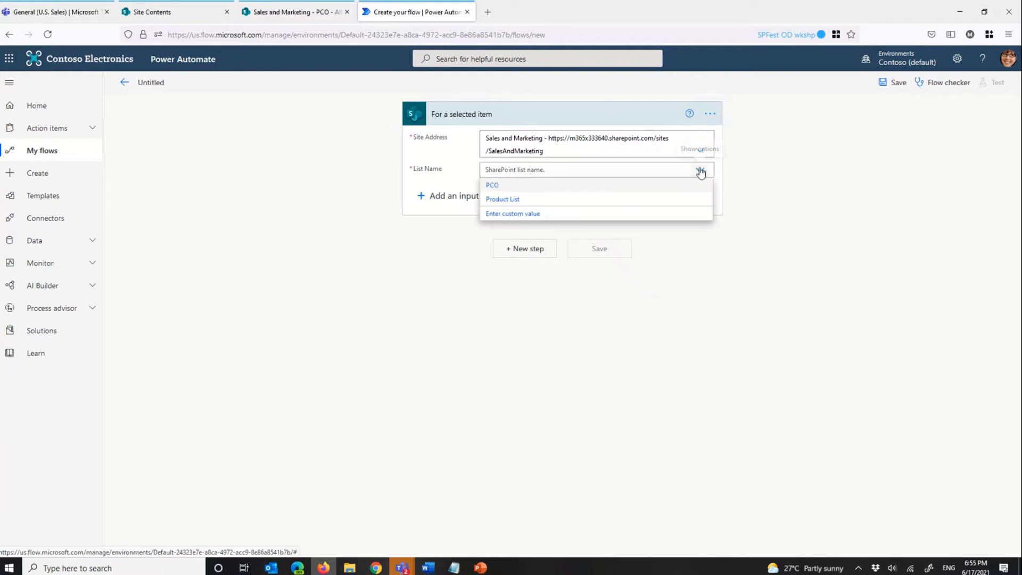
pyautogui.click(572, 186)
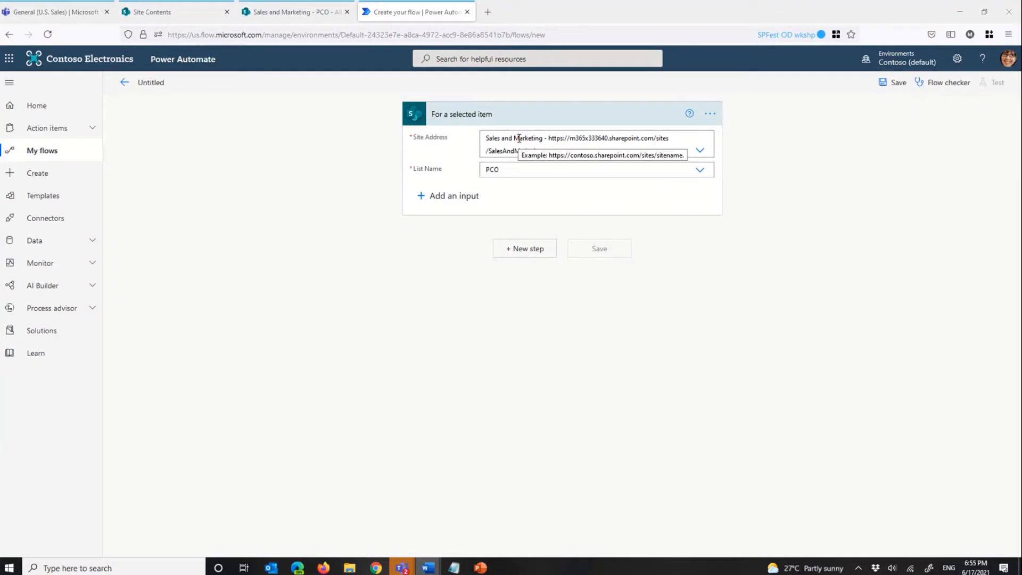
# Step: Add a SharePoint "Get item" action after the trigger, searching the connector's actions for "get"
pyautogui.click(520, 249)
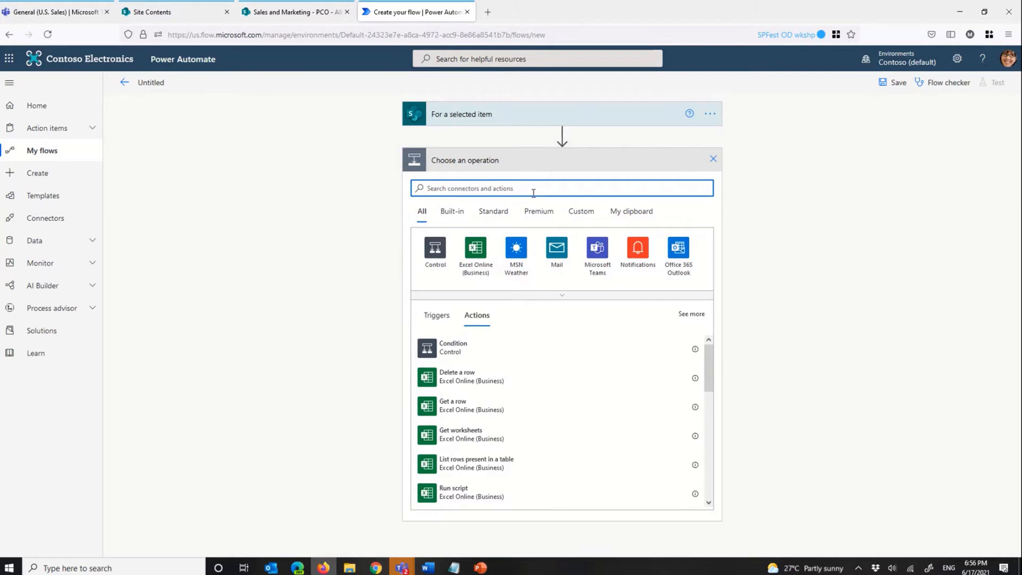
pyautogui.write('share')
pyautogui.click(517, 265)
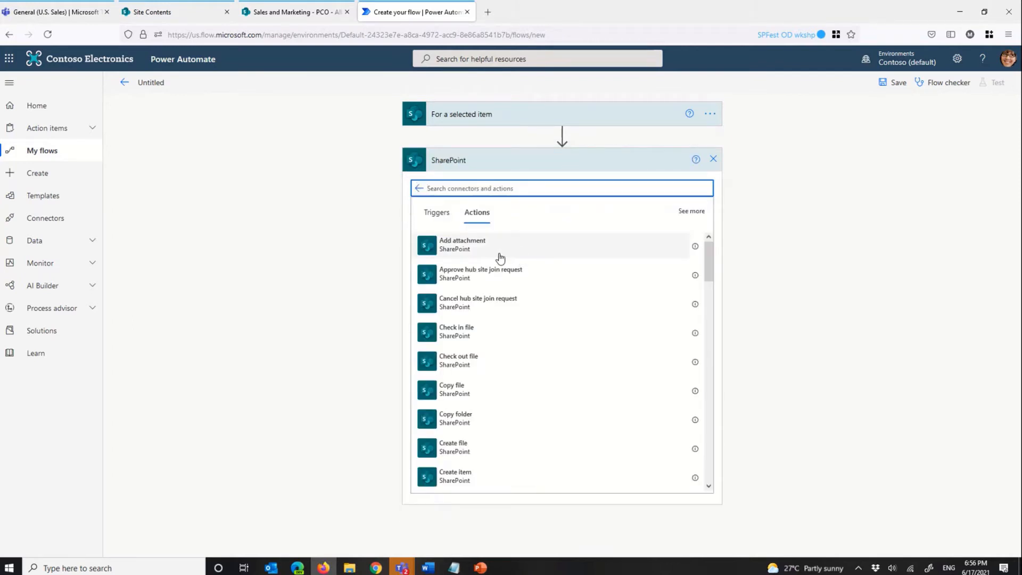
pyautogui.write('get')
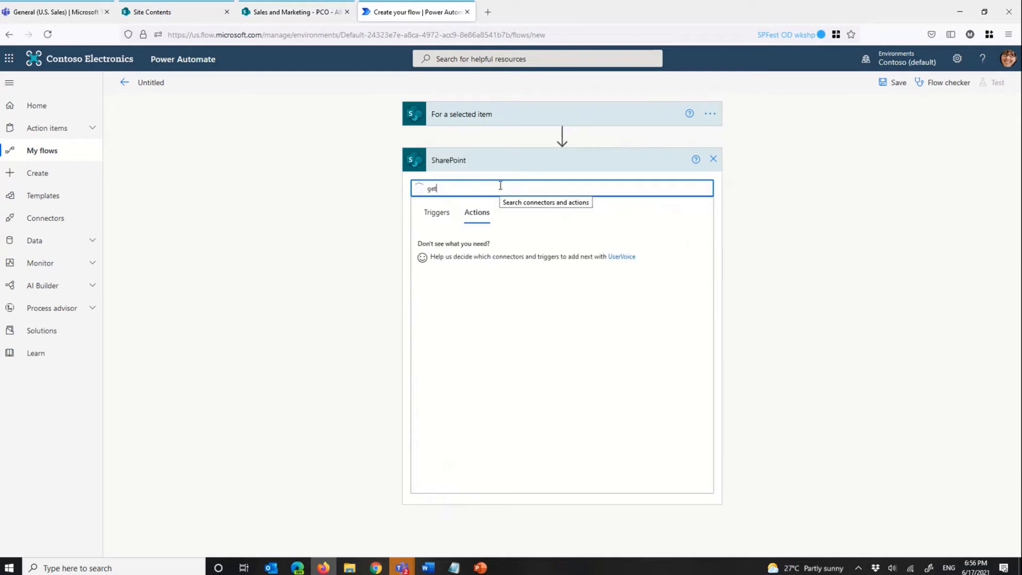
pyautogui.click(478, 280)
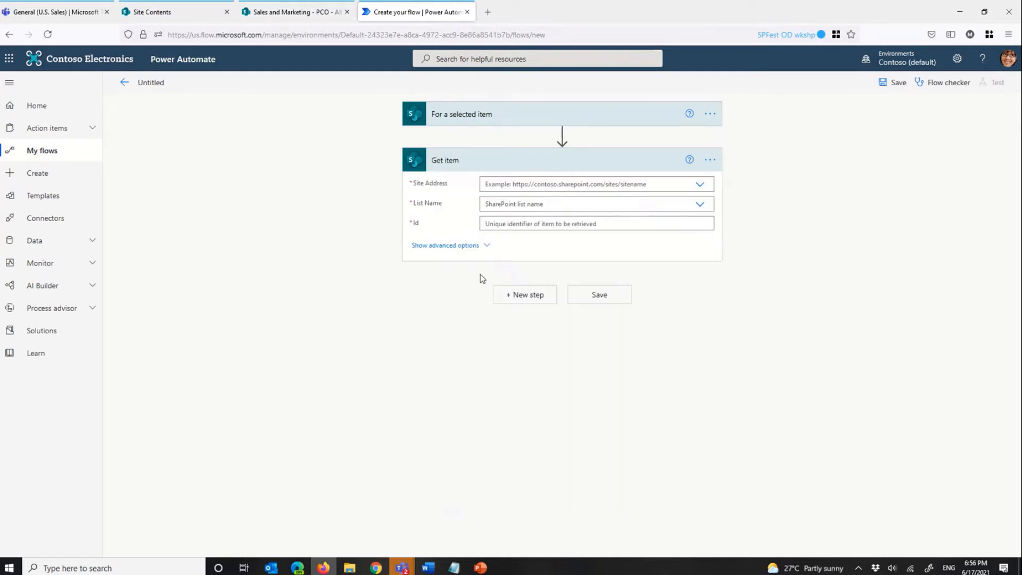
# Step: Set the Get item action's Site Address to Sales and Marketing, List Name to PCO and Id to the trigger's ID dynamic content
pyautogui.click(697, 186)
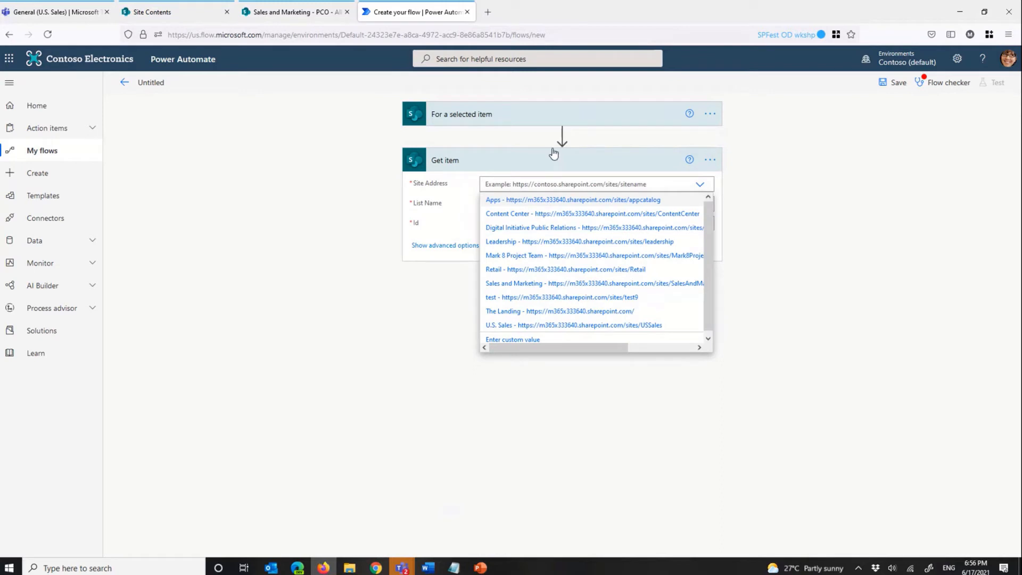
pyautogui.click(576, 286)
pyautogui.click(693, 215)
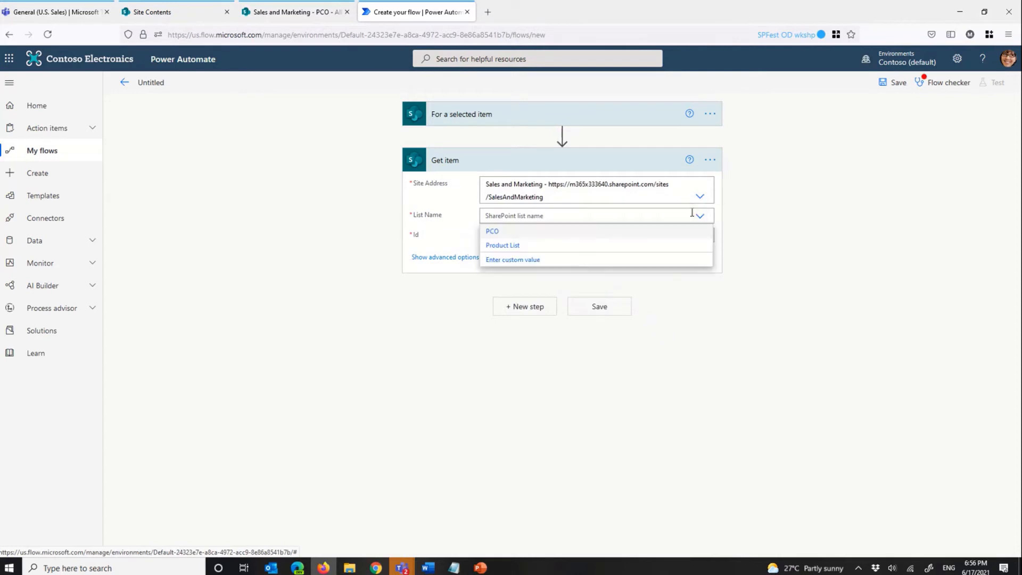
pyautogui.click(490, 232)
pyautogui.click(557, 237)
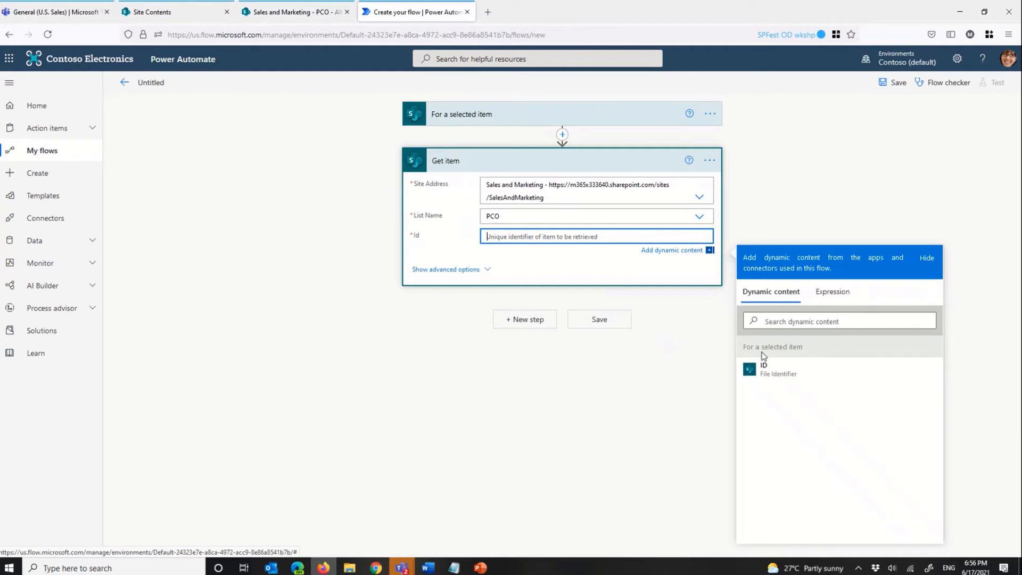
pyautogui.click(756, 376)
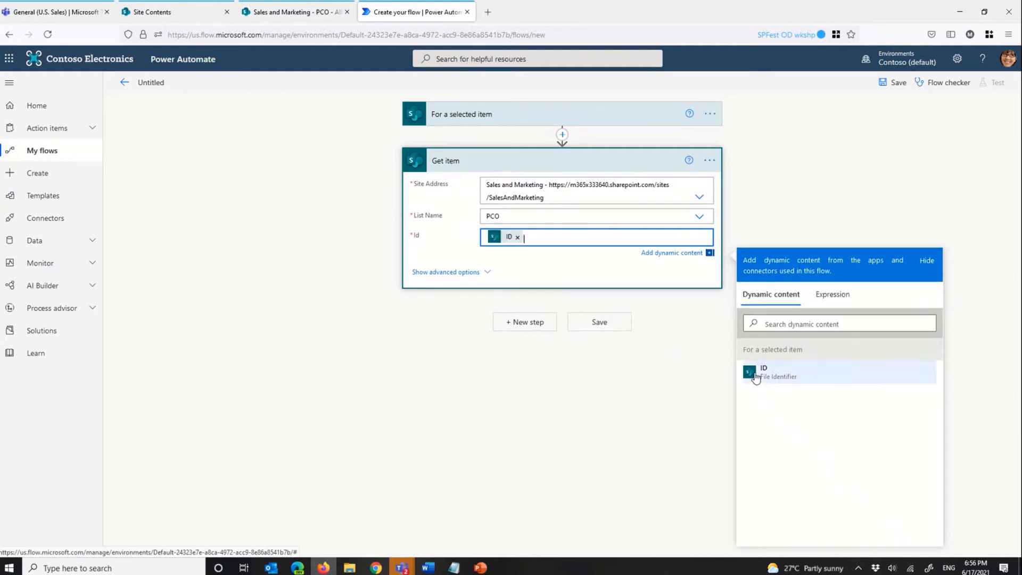
pyautogui.click(400, 292)
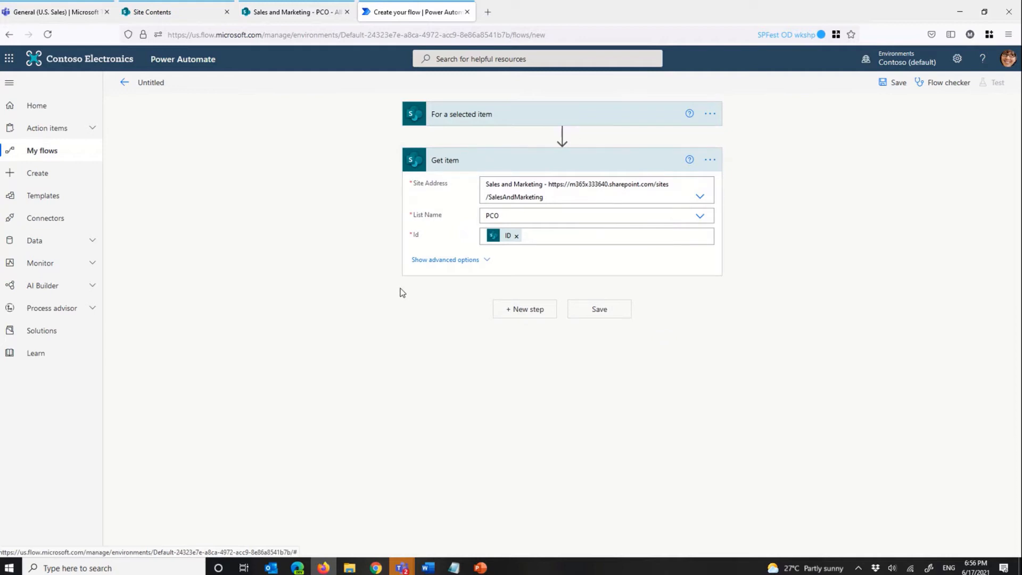
# Step: Search the Microsoft Teams actions for "adaptive" and add "Post your own adaptive card as the Flow bot to a channel (preview)"
pyautogui.click(534, 314)
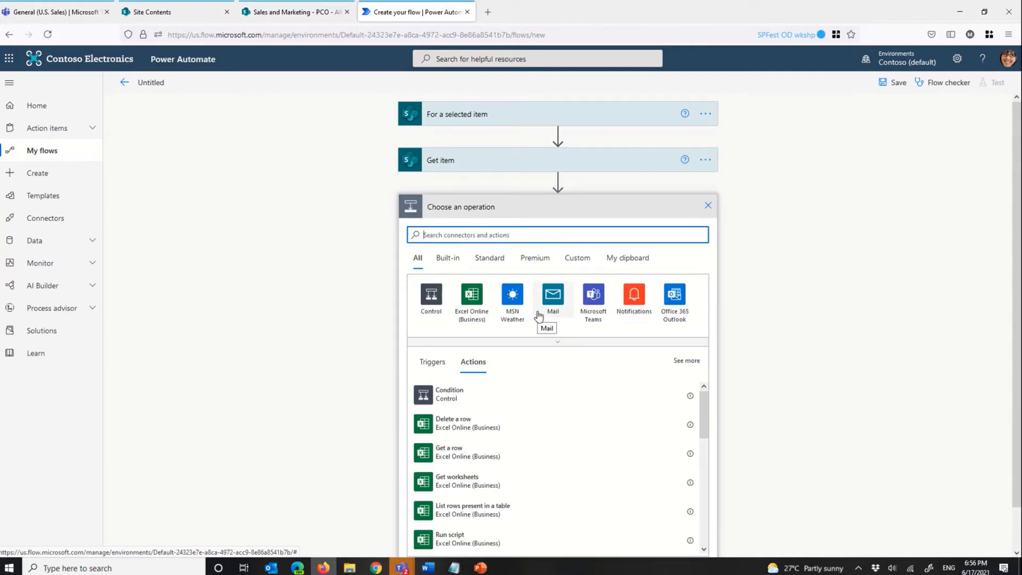
pyautogui.click(595, 297)
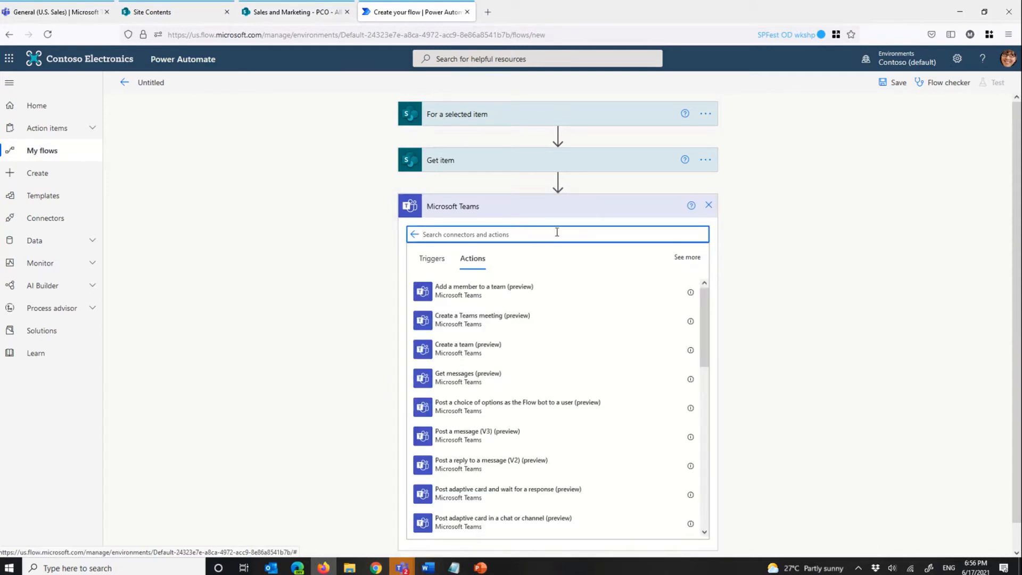
pyautogui.write('adaptive')
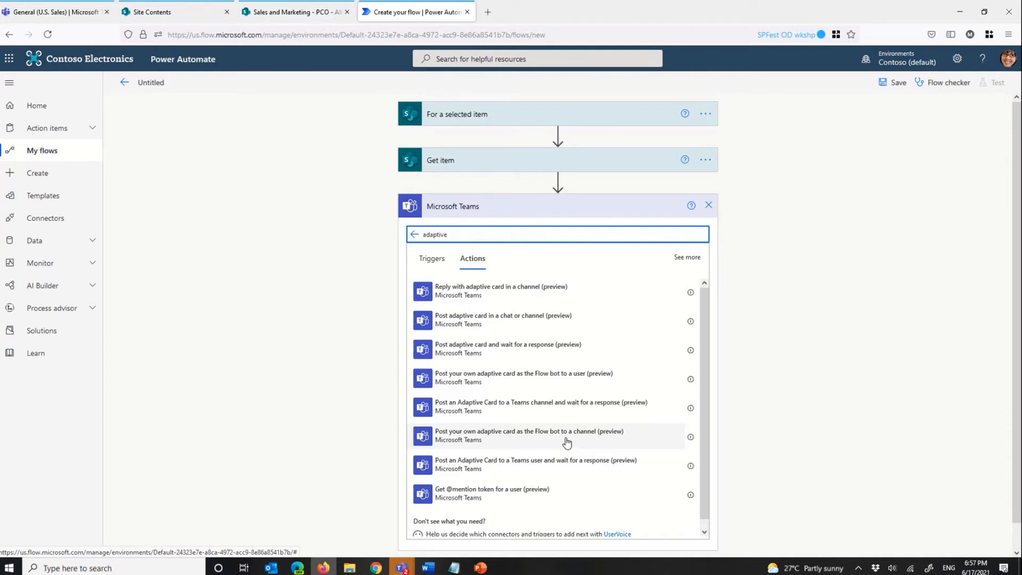
pyautogui.click(567, 443)
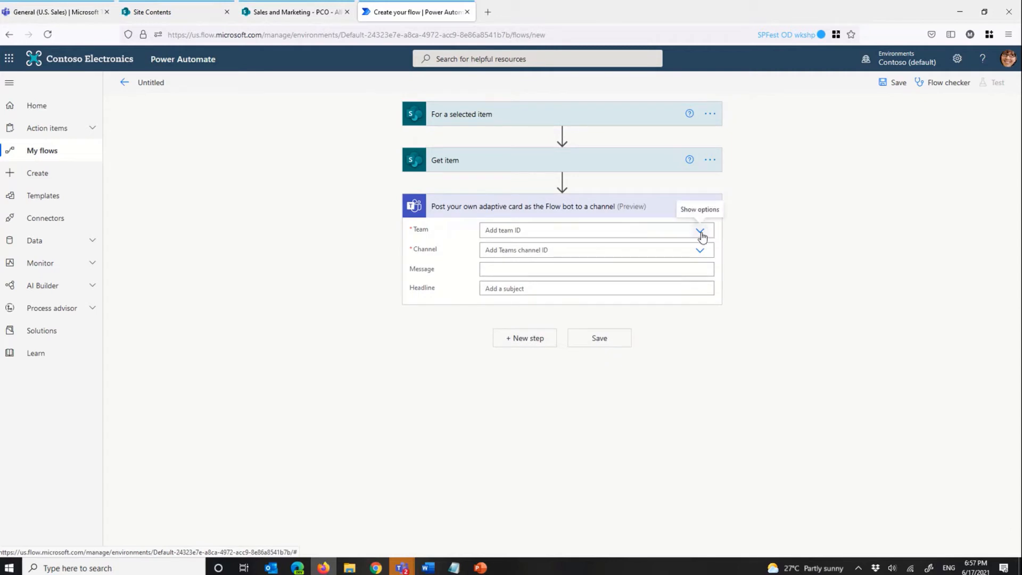
# Step: Set the Teams action's Team to U.S. Sales and Channel to General, and paste the copied adaptive card JSON as the Message
pyautogui.click(700, 232)
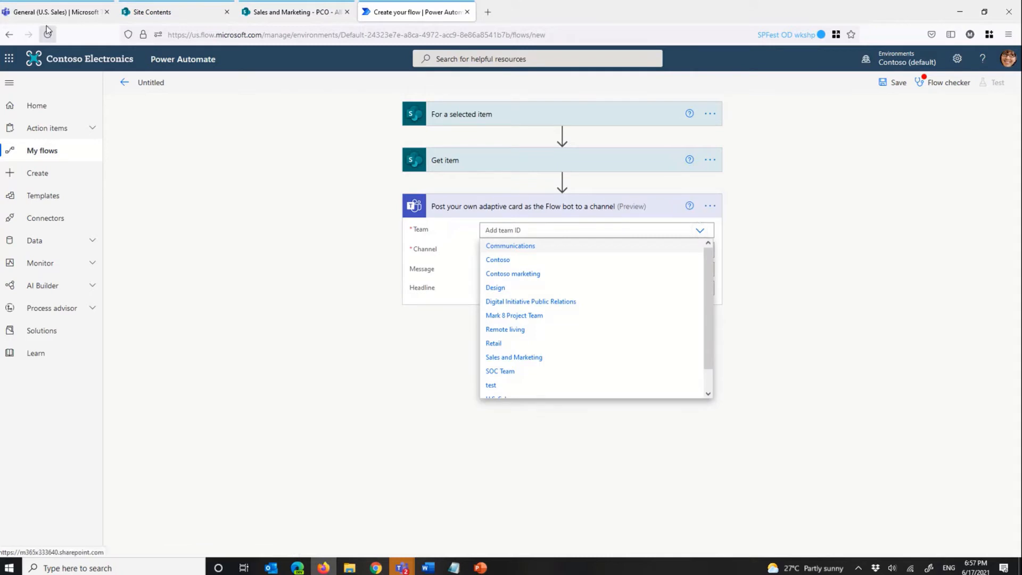
pyautogui.scroll(-1, 600, 299)
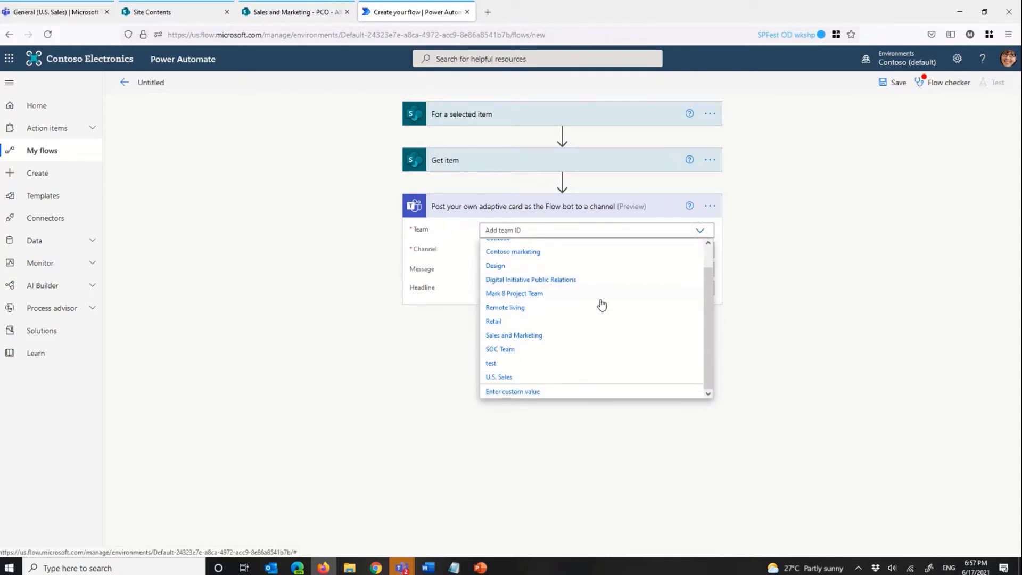
pyautogui.click(505, 378)
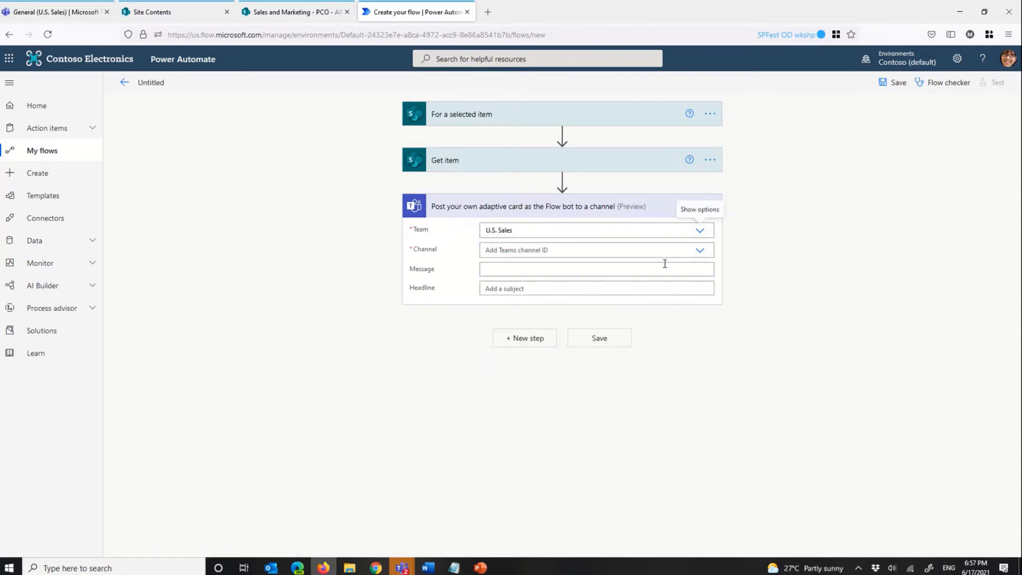
pyautogui.click(700, 252)
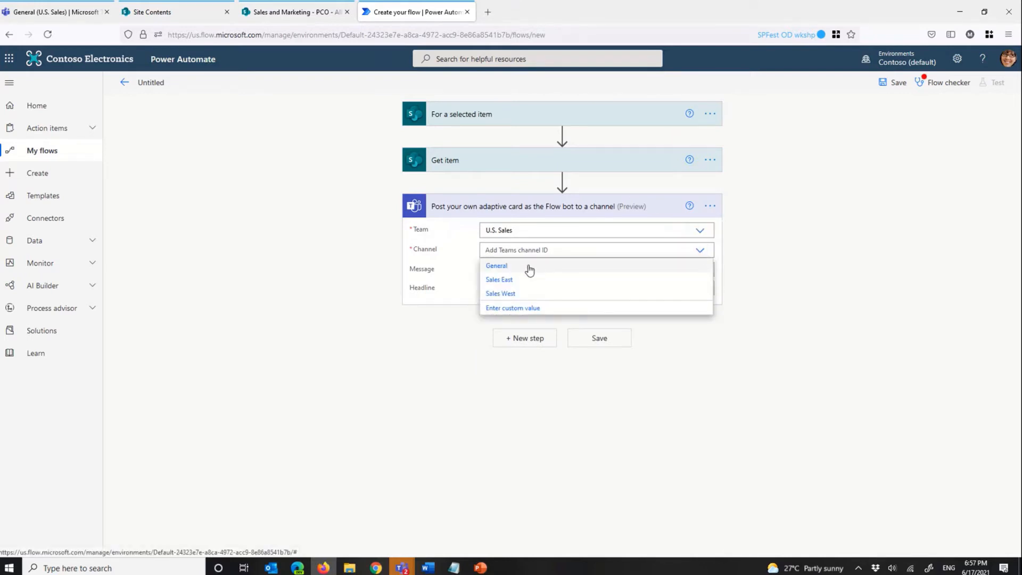
pyautogui.click(530, 266)
pyautogui.click(538, 270)
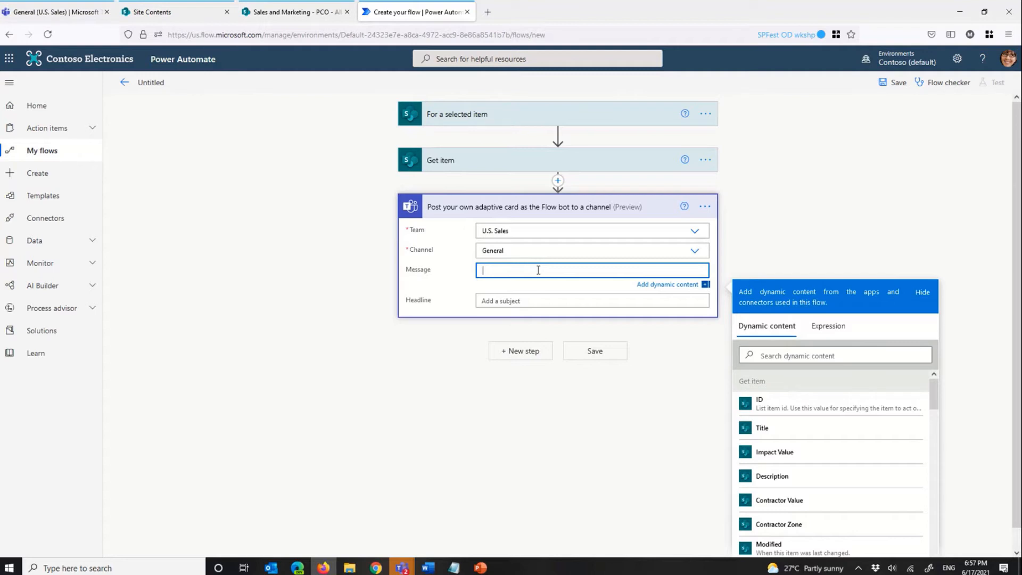
pyautogui.hotkey('ctrl', 'v')
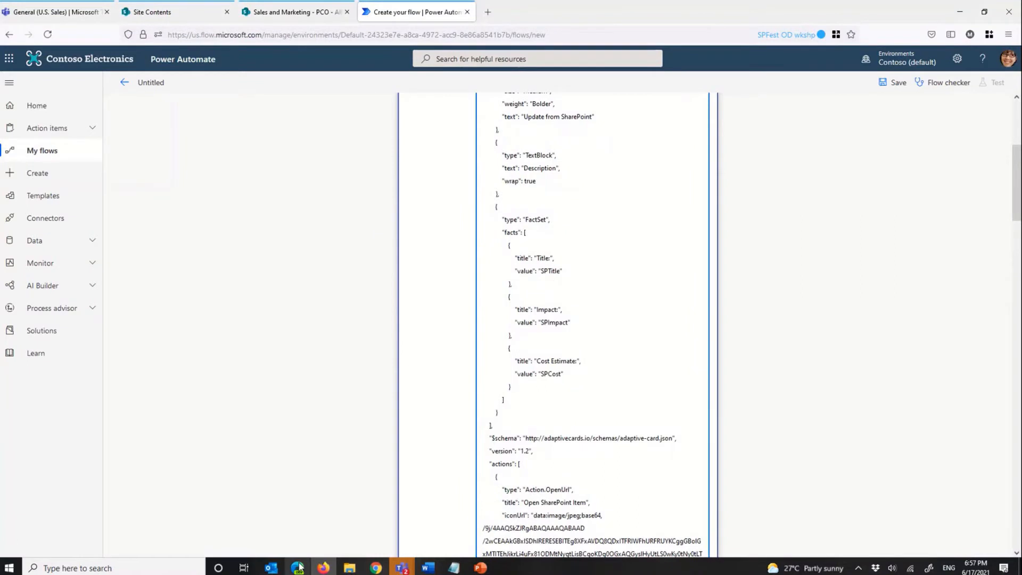
# Step: Switch to the Adaptive Cards designer in Edge to check the card's preview and payload, and return to the flow in Firefox
pyautogui.click(274, 568)
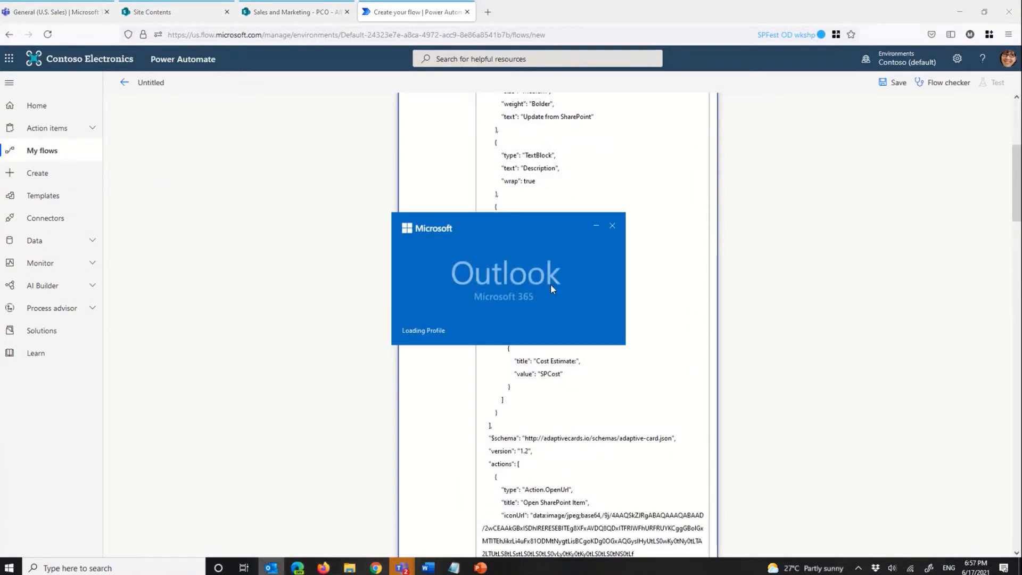
pyautogui.click(319, 568)
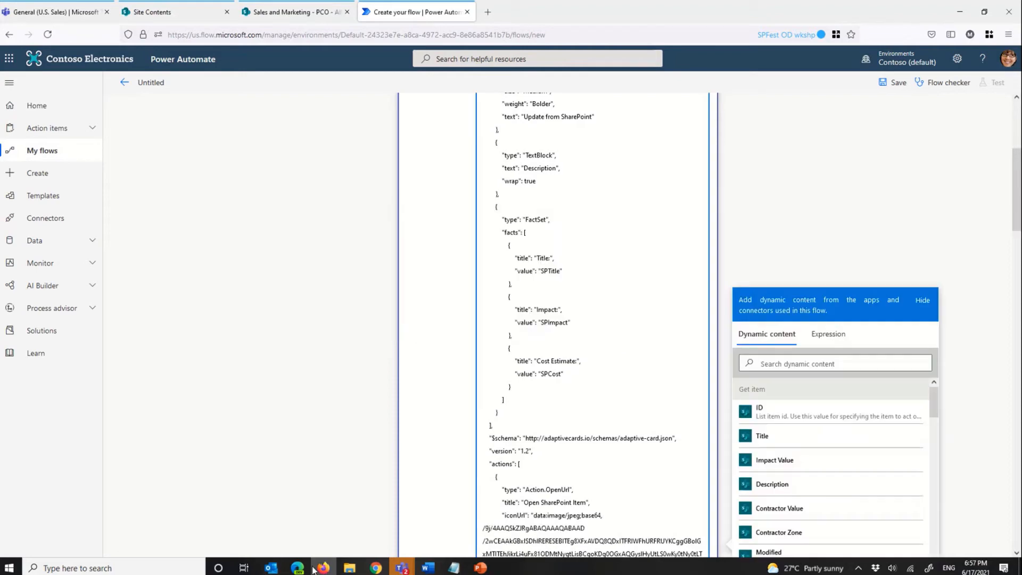
pyautogui.click(313, 569)
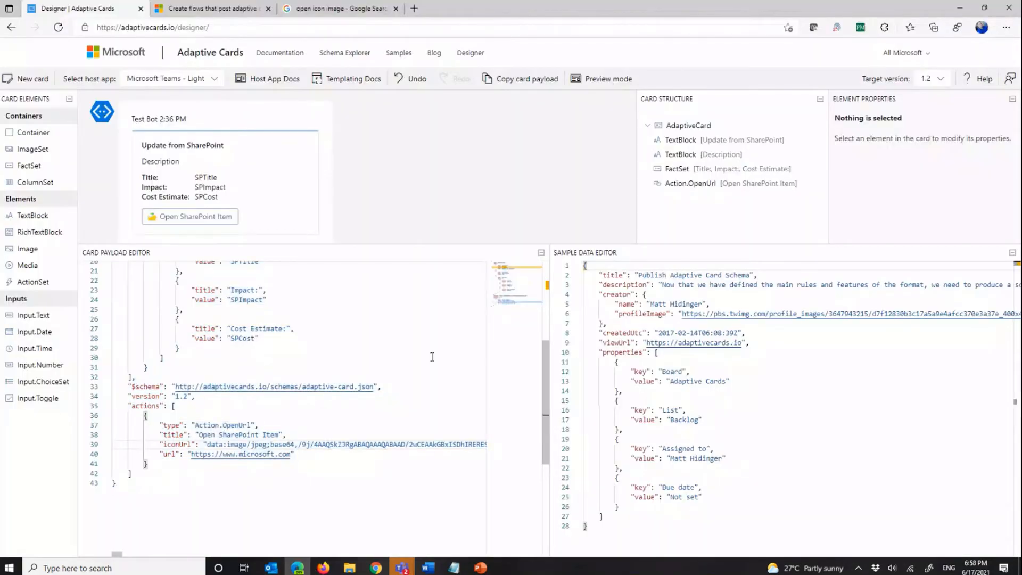
pyautogui.click(961, 9)
# Step: Review the pasted card JSON at 120% zoom, locating the Description text and the Title, Impact and Cost Estimate facts
pyautogui.scroll(-4, 603, 440)
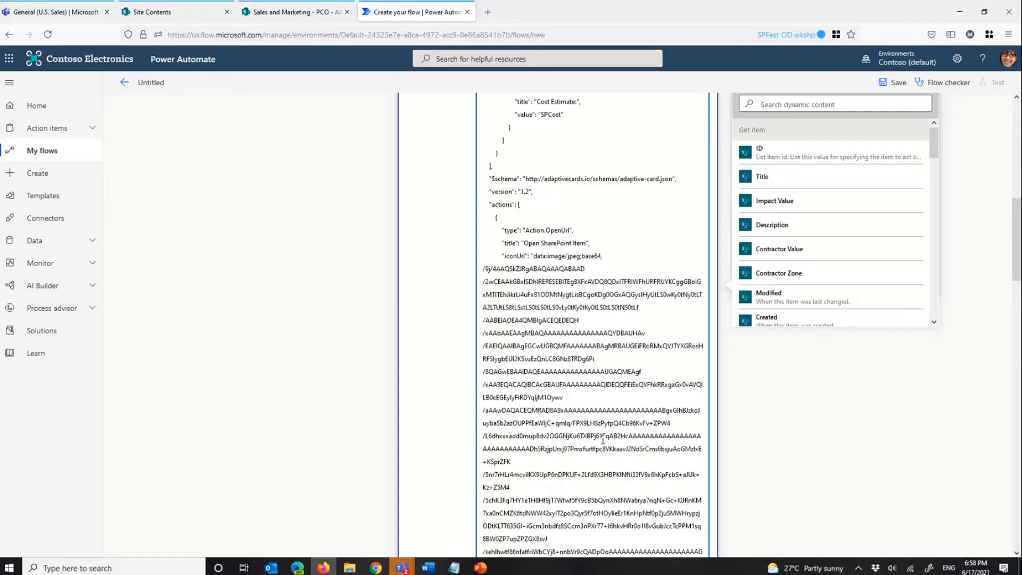
pyautogui.scroll(6, 604, 441)
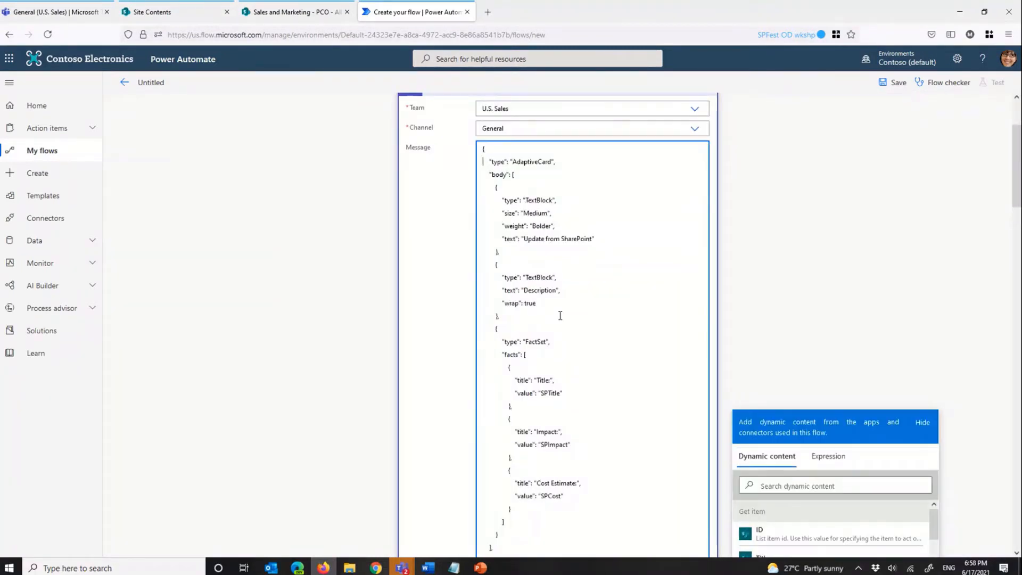
pyautogui.doubleClick(539, 290)
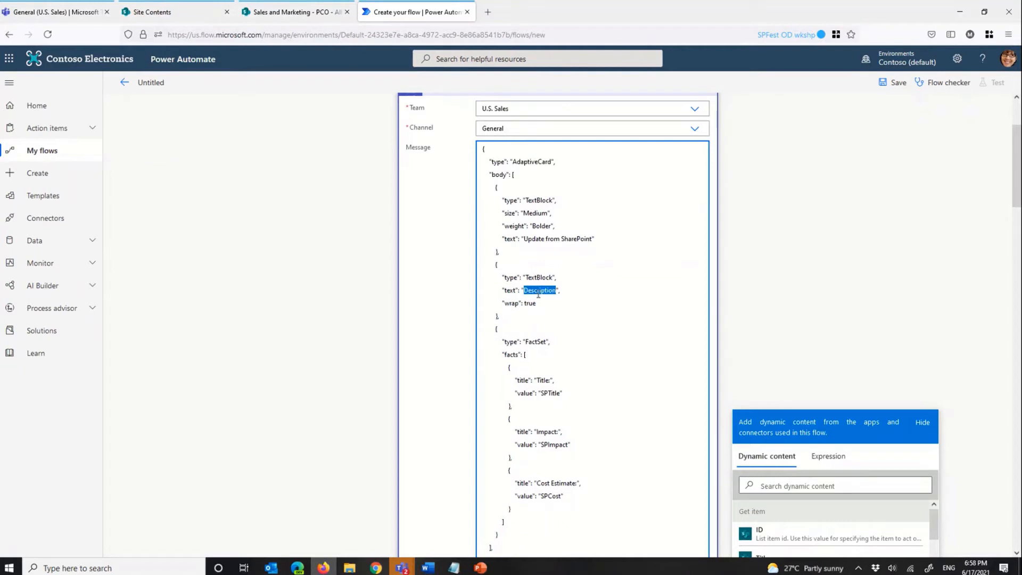
pyautogui.click(549, 385)
pyautogui.doubleClick(549, 384)
pyautogui.hotkey('ctrl', '+')
pyautogui.hotkey('ctrl', '+')
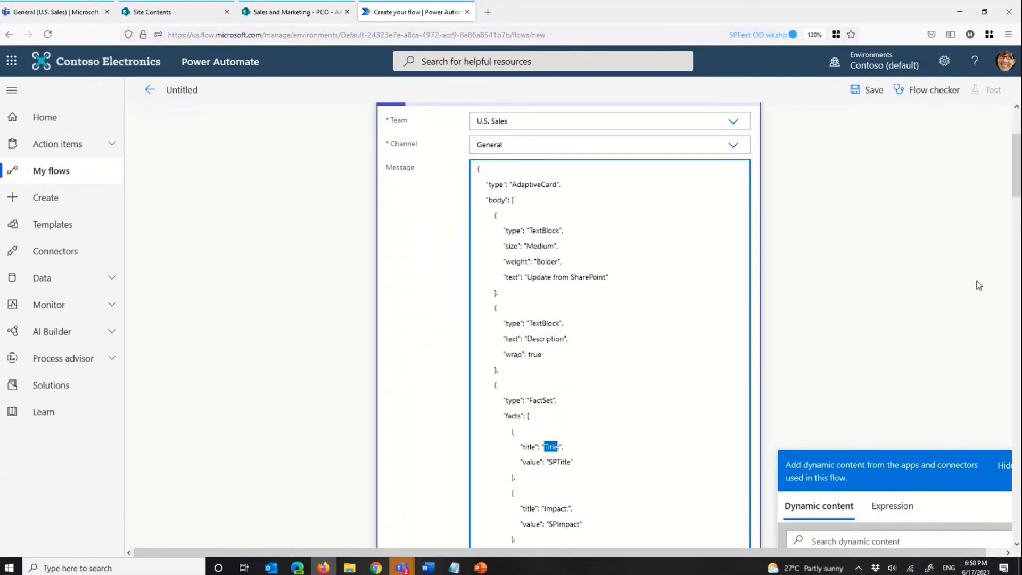
pyautogui.scroll(-5, 1020, 245)
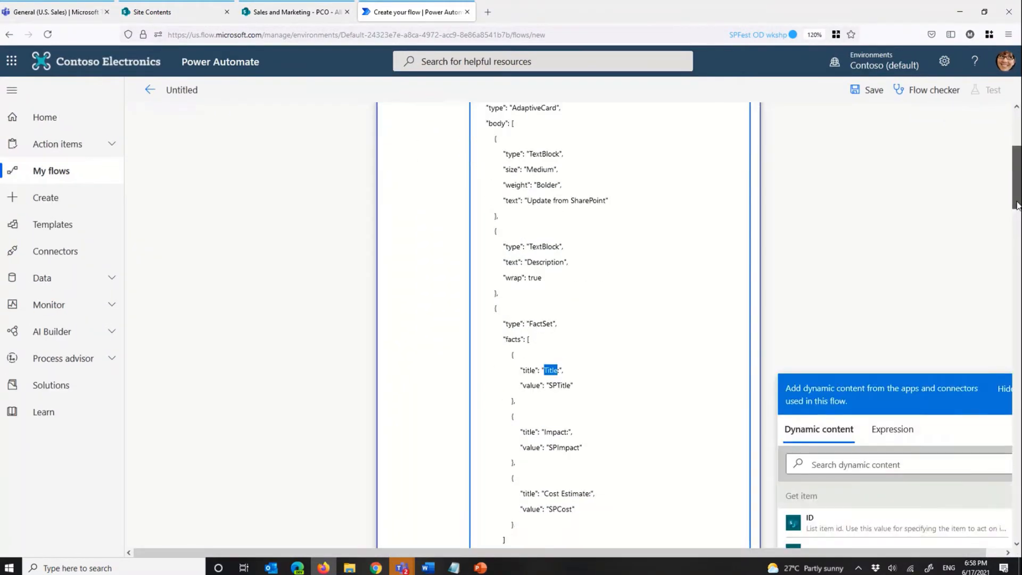
pyautogui.moveTo(1021, 228); pyautogui.dragTo(1019, 218)
pyautogui.doubleClick(556, 348)
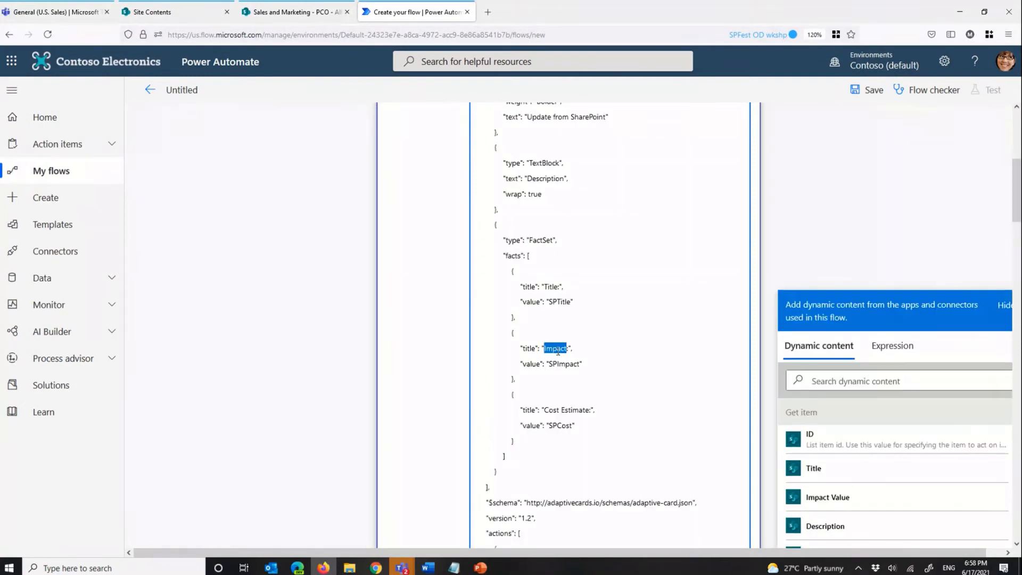
pyautogui.doubleClick(571, 410)
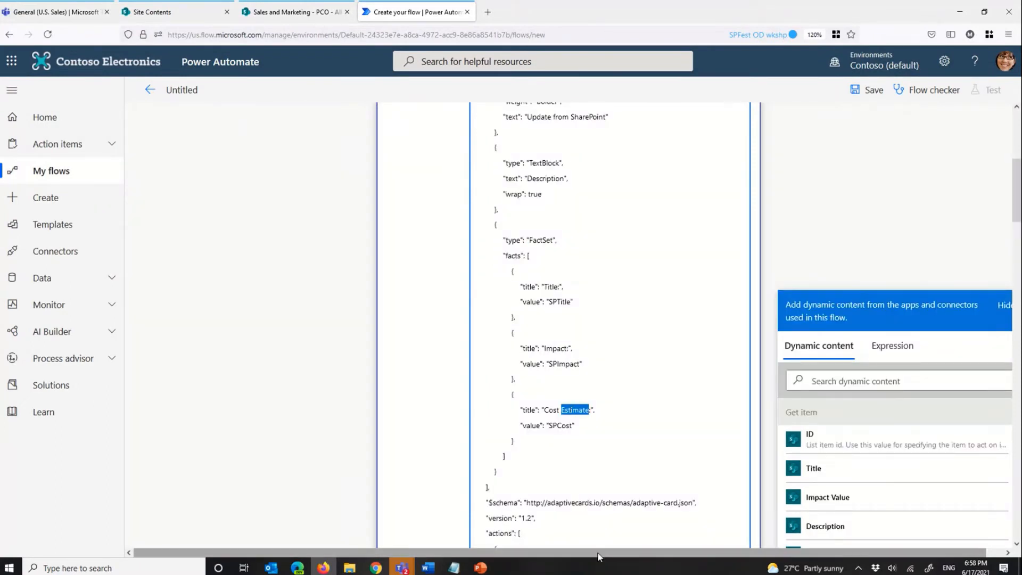
# Step: Replace the placeholder text "Description" in the card's second TextBlock with the Description dynamic content from Get item
pyautogui.scroll(1, 578, 499)
pyautogui.hscroll(1, 578, 498)
pyautogui.scroll(3, 522, 287)
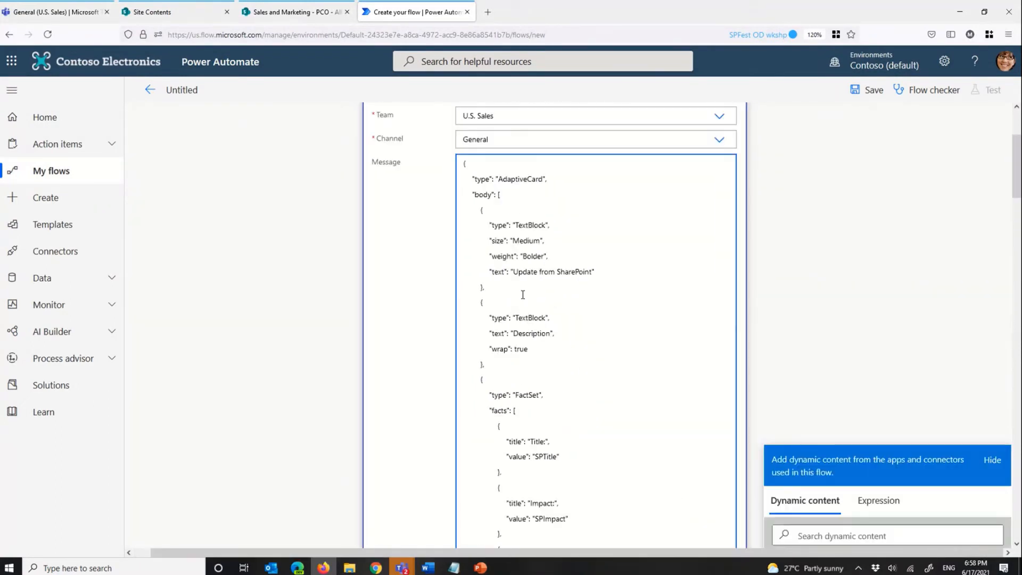
pyautogui.scroll(-2, 538, 266)
pyautogui.moveTo(553, 252); pyautogui.dragTo(515, 256)
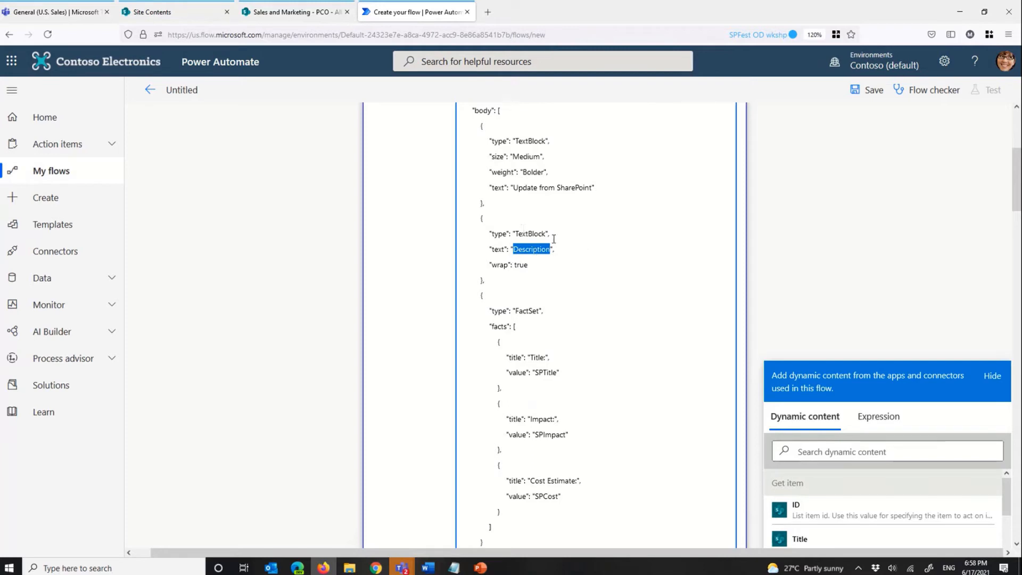
pyautogui.moveTo(1017, 206)
pyautogui.mouseDown()
pyautogui.moveTo(1018, 237)
pyautogui.moveTo(1018, 222)
pyautogui.mouseUp()
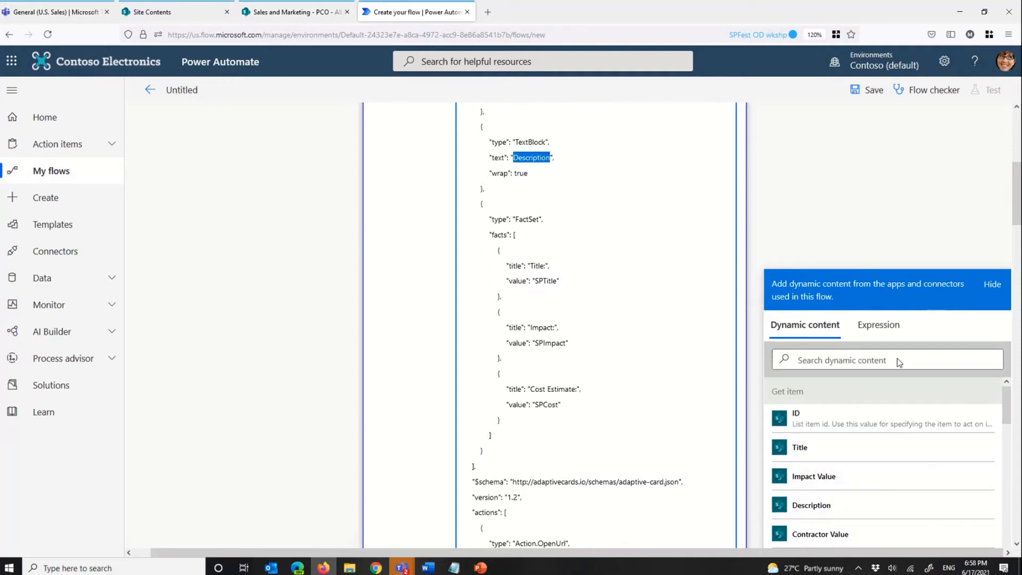
pyautogui.click(827, 506)
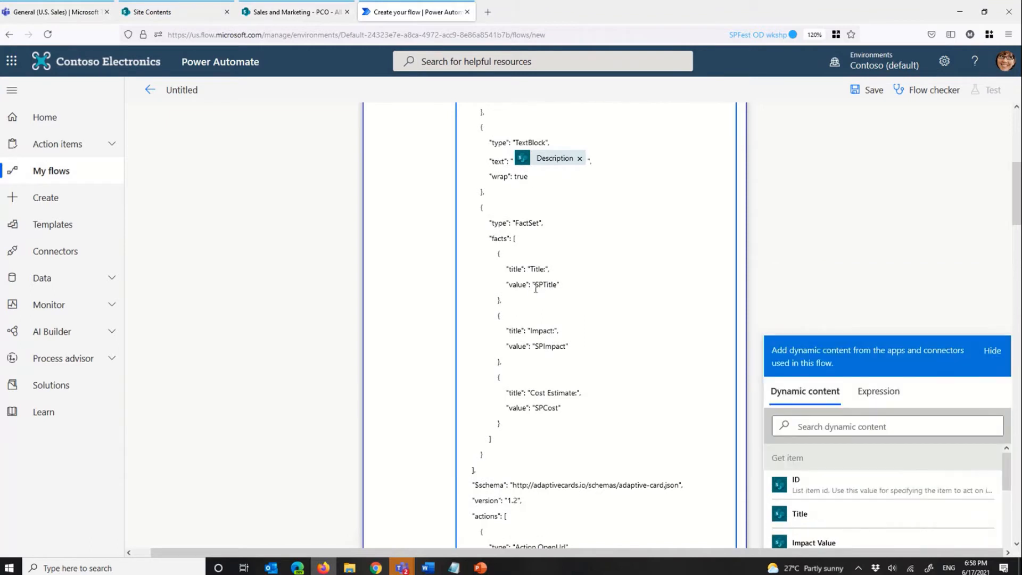
# Step: Replace the SPTitle placeholder value in the card's FactSet with the Title dynamic content from Get item
pyautogui.moveTo(535, 286); pyautogui.dragTo(558, 282)
pyautogui.click(827, 524)
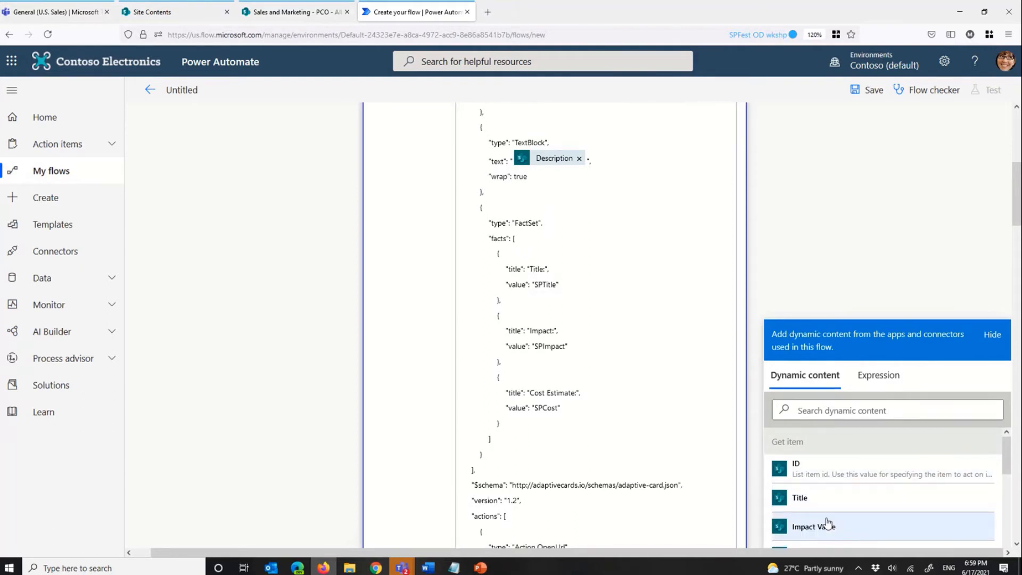
pyautogui.click(812, 499)
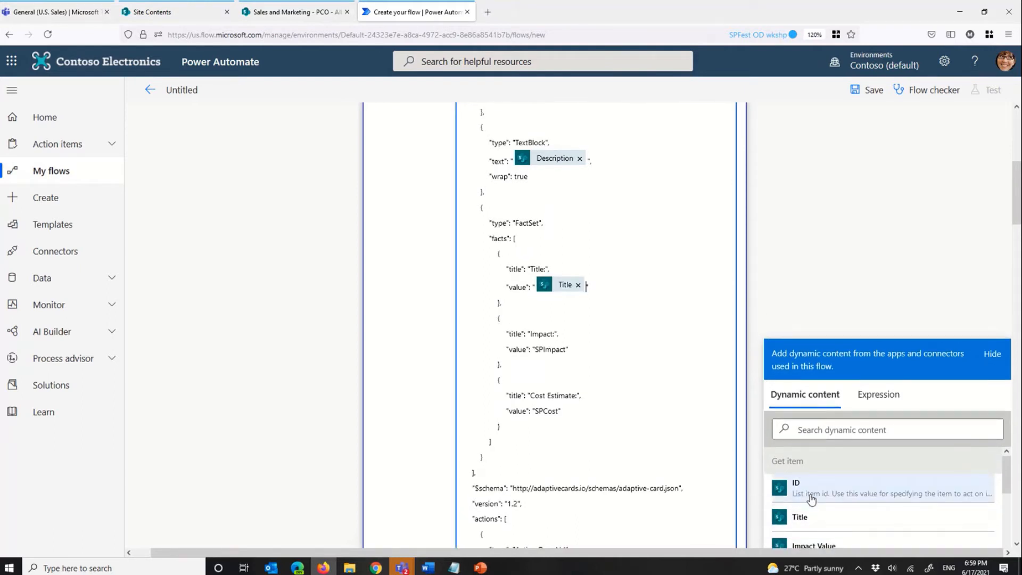
# Step: Replace the SPImpact placeholder value in the card's FactSet with the Impact Value dynamic content from Get item
pyautogui.scroll(-3, 569, 354)
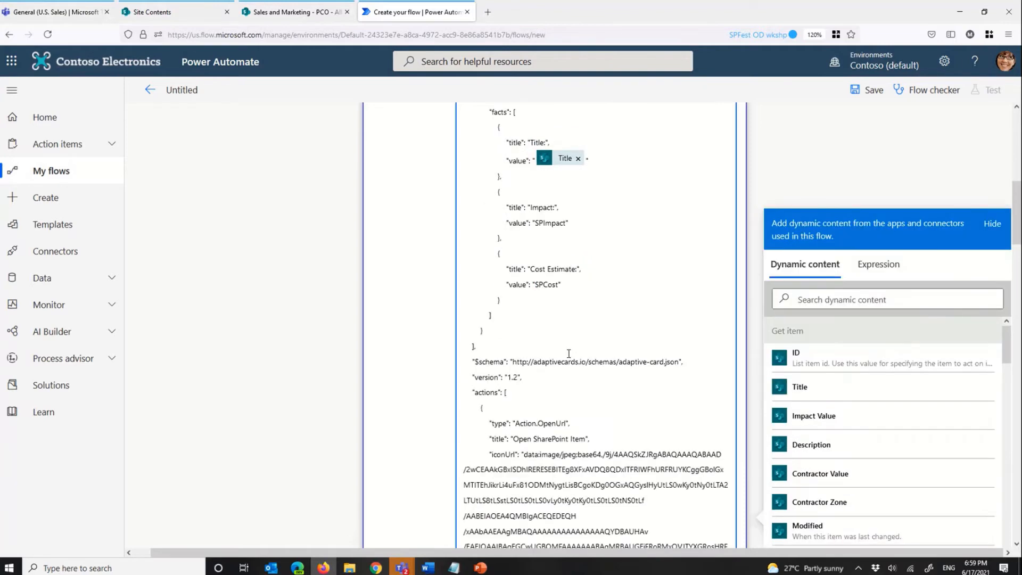
pyautogui.doubleClick(536, 208)
pyautogui.press('BackSpace')
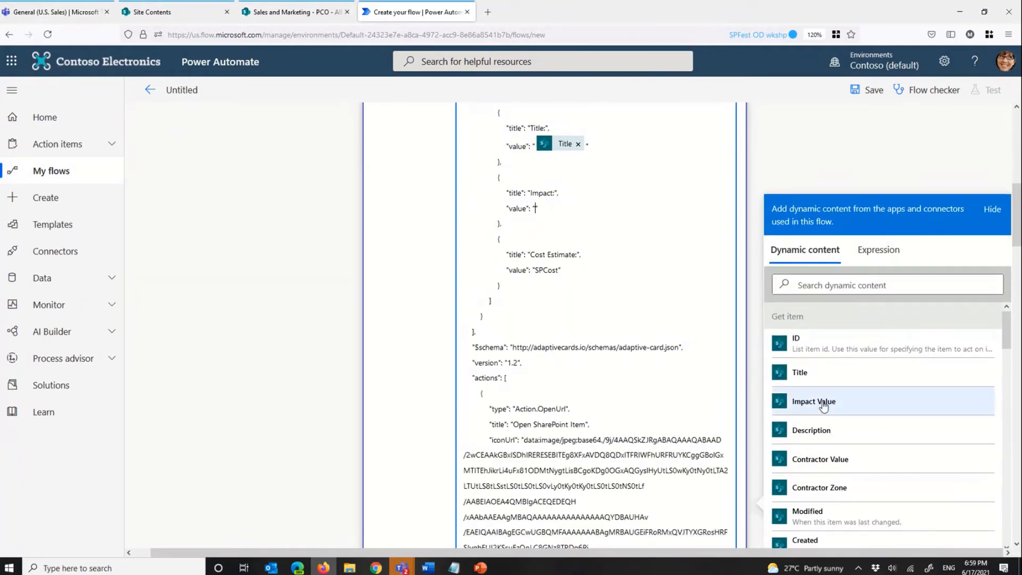
pyautogui.click(815, 385)
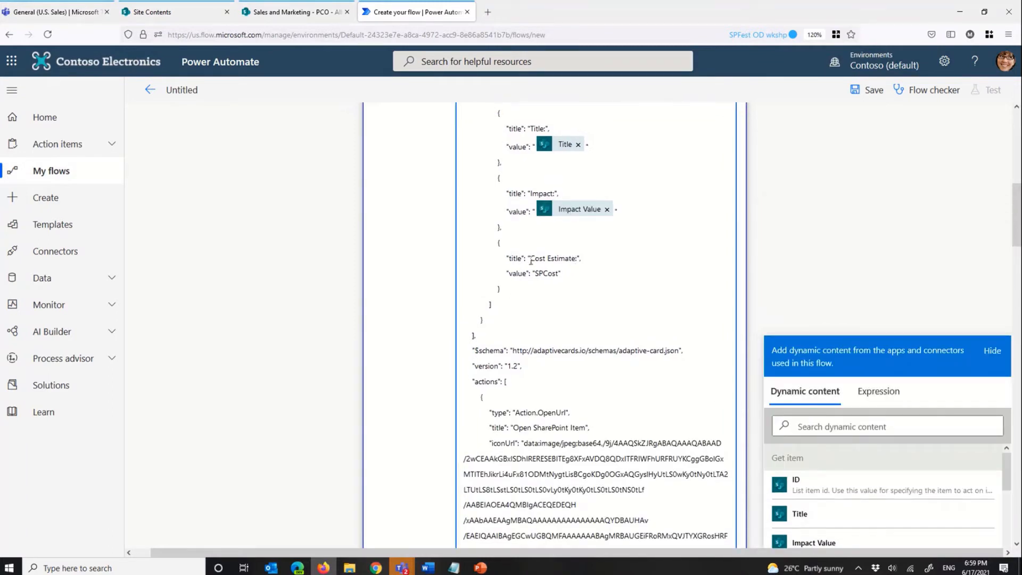
# Step: Replace the SPCost placeholder value with the Cost Estimate dynamic content, found by searching for "cost", and clear the search
pyautogui.moveTo(534, 274); pyautogui.dragTo(560, 274)
pyautogui.press('BackSpace')
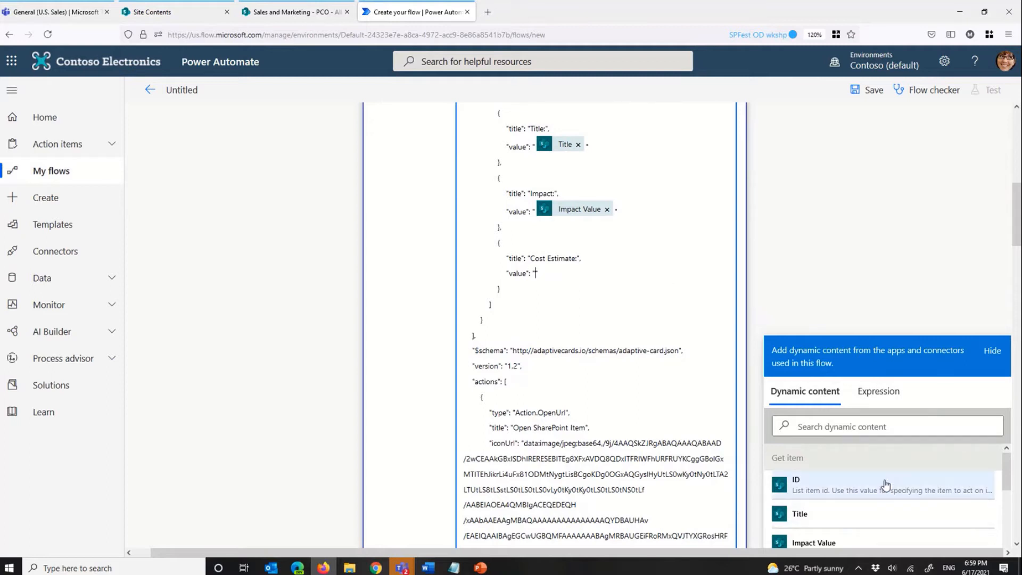
pyautogui.scroll(-5, 956, 473)
pyautogui.scroll(4, 956, 472)
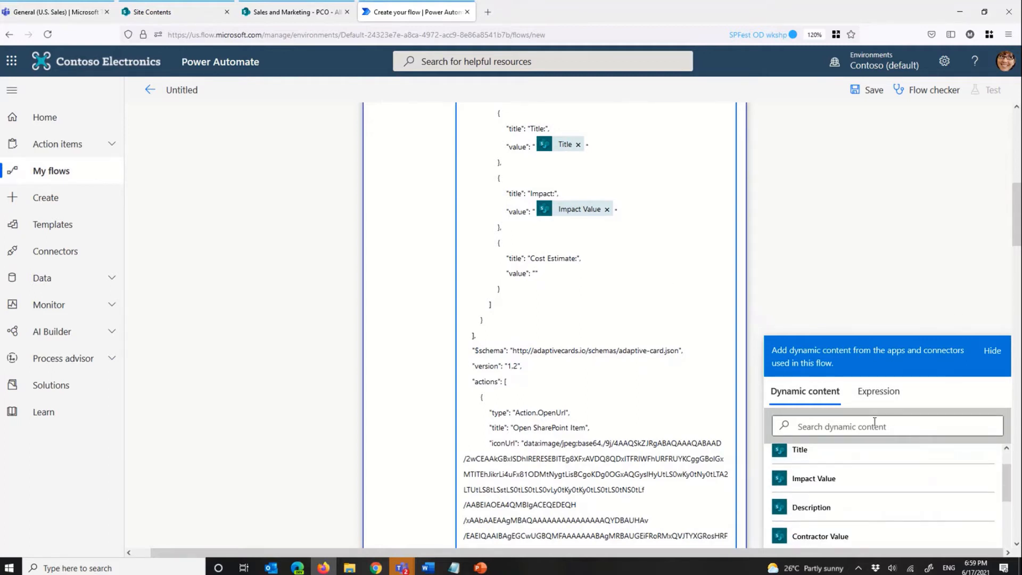
pyautogui.click(874, 423)
pyautogui.write('cos')
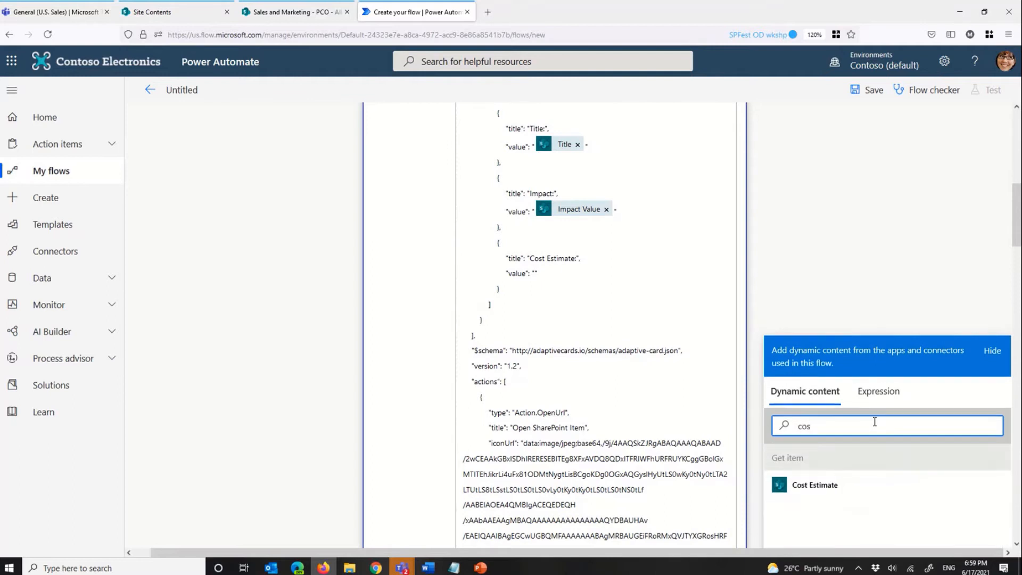
pyautogui.write('t')
pyautogui.click(831, 485)
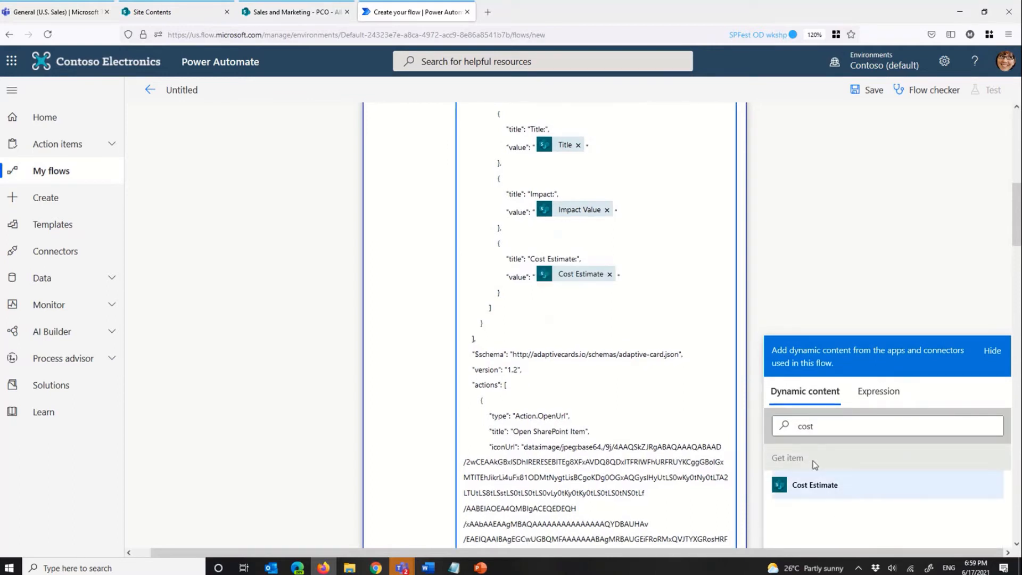
pyautogui.press('BackSpace')
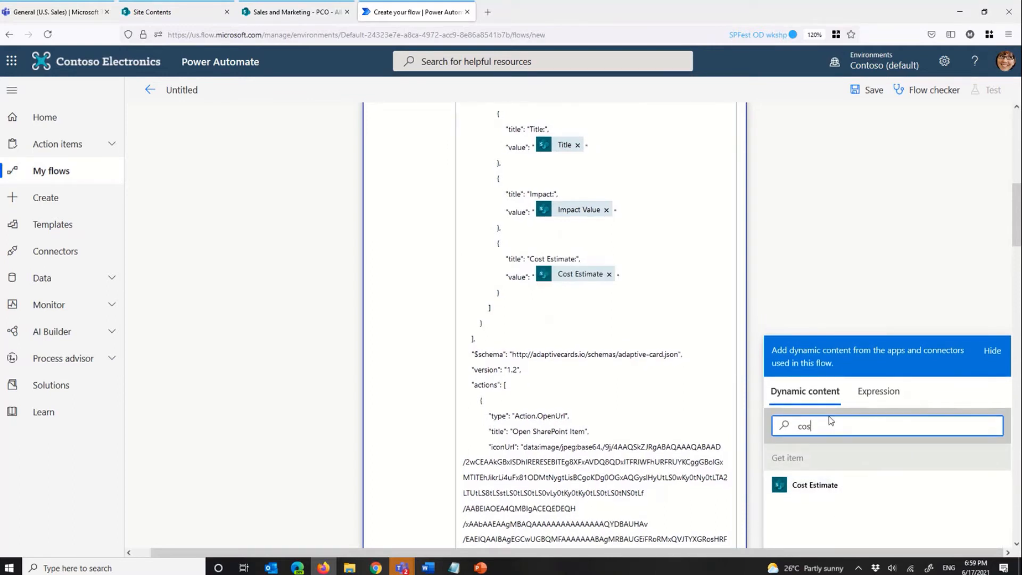
pyautogui.press('BackSpace')
pyautogui.press('BackSpace')
pyautogui.press('BackSpace')
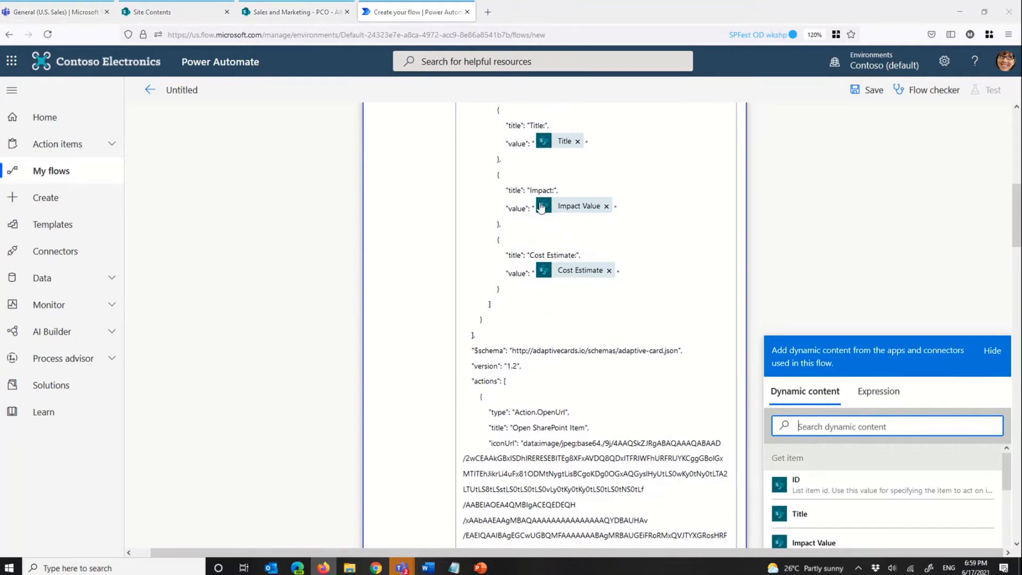
# Step: Look at the Sales and Marketing PCO list in its browser tab and return to the flow
pyautogui.hotkey('alt', 'Tab')
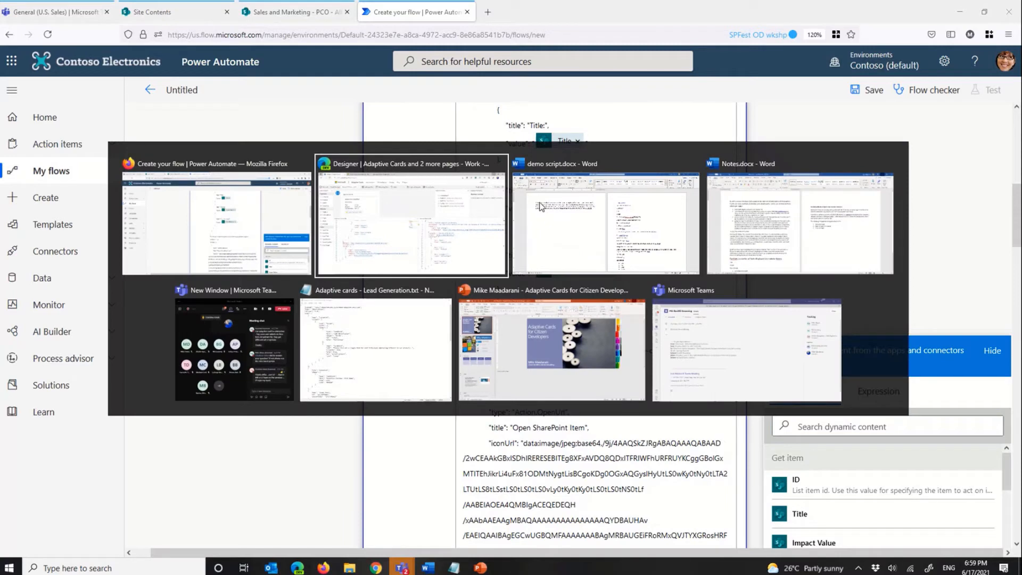
pyautogui.press('Escape')
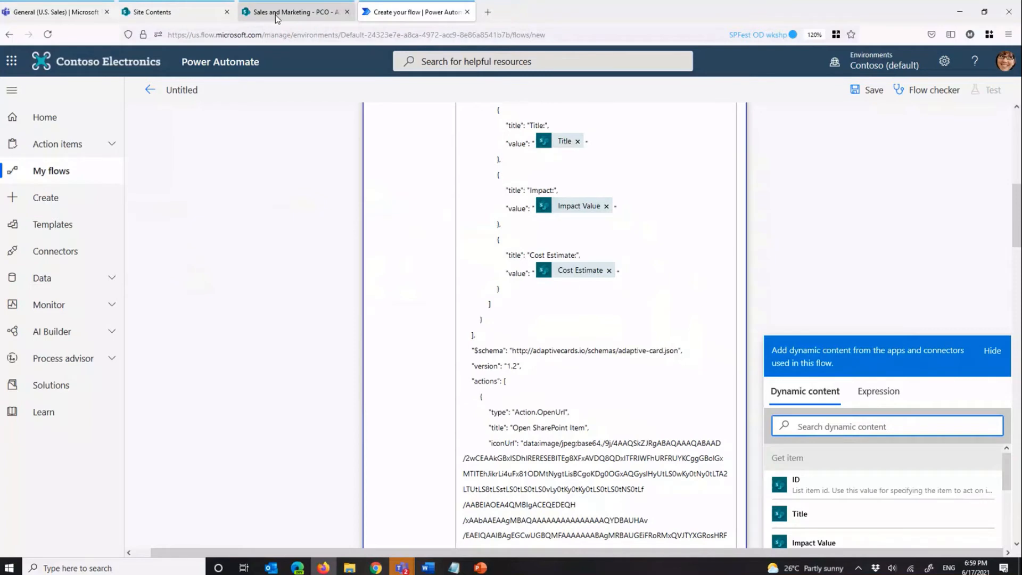
pyautogui.click(276, 15)
pyautogui.click(414, 21)
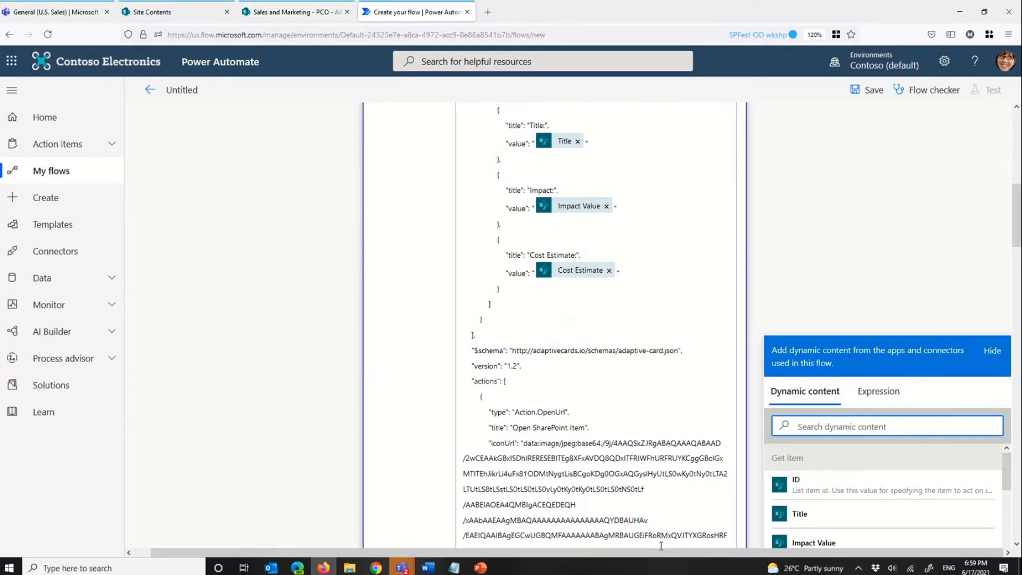
pyautogui.click(880, 392)
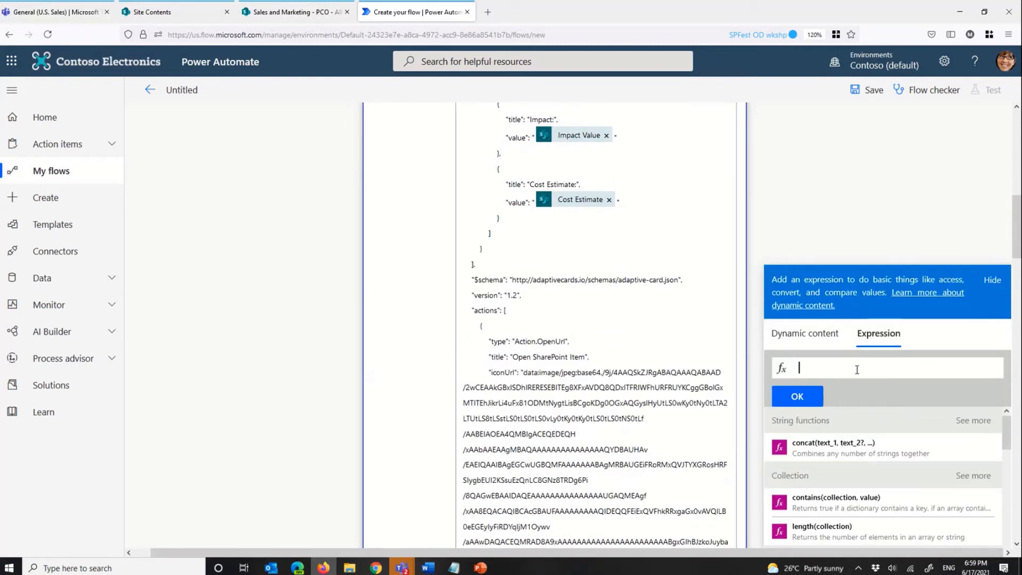
pyautogui.write('f')
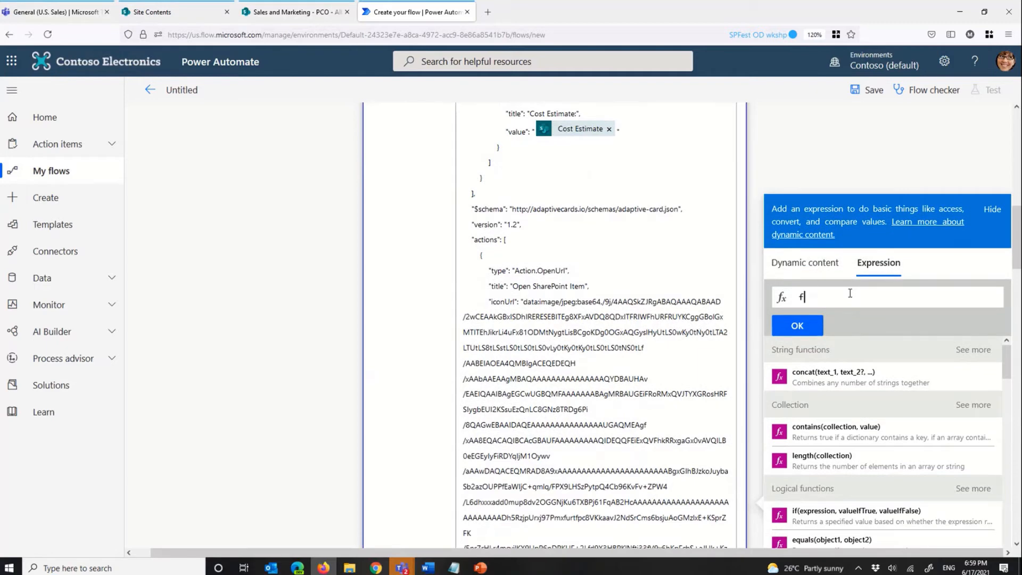
pyautogui.write('ormat')
pyautogui.click(802, 327)
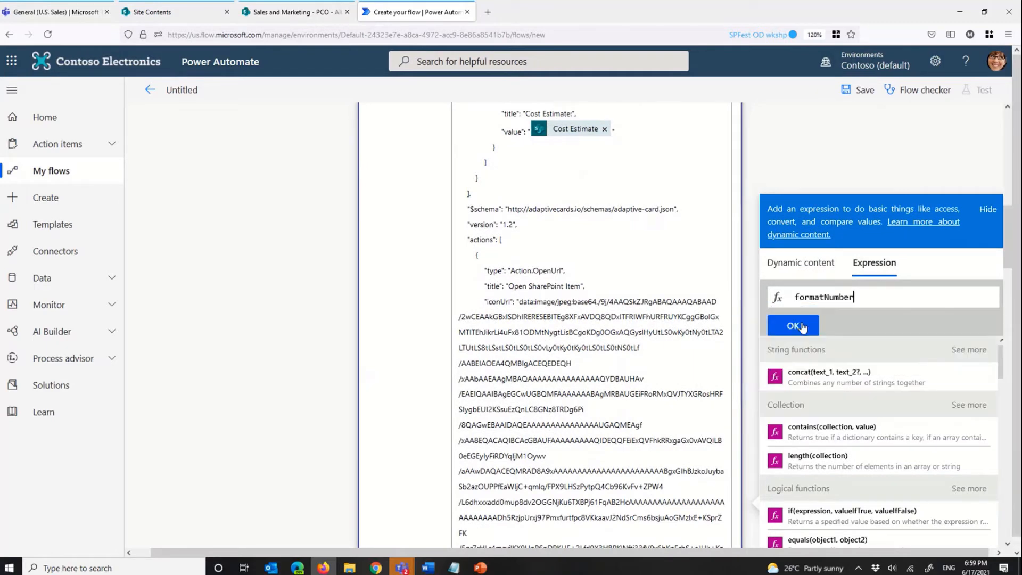
pyautogui.write('(')
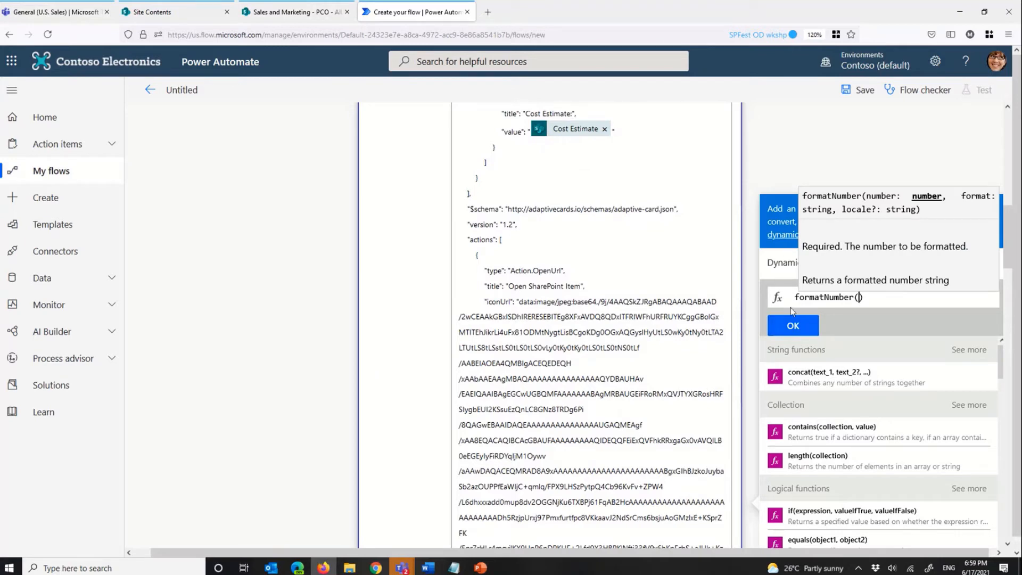
pyautogui.scroll(3, 804, 353)
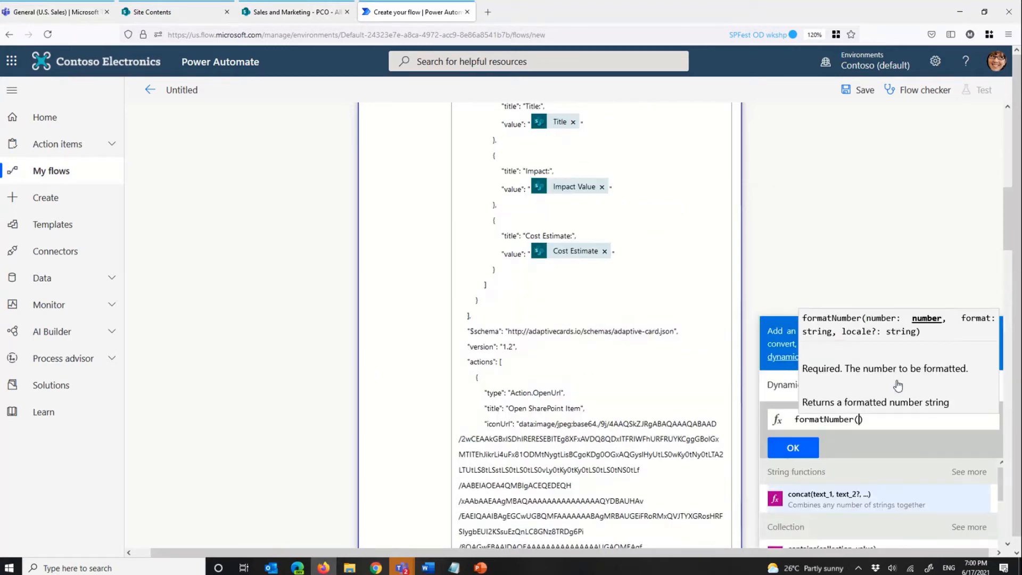
pyautogui.scroll(-1, 898, 382)
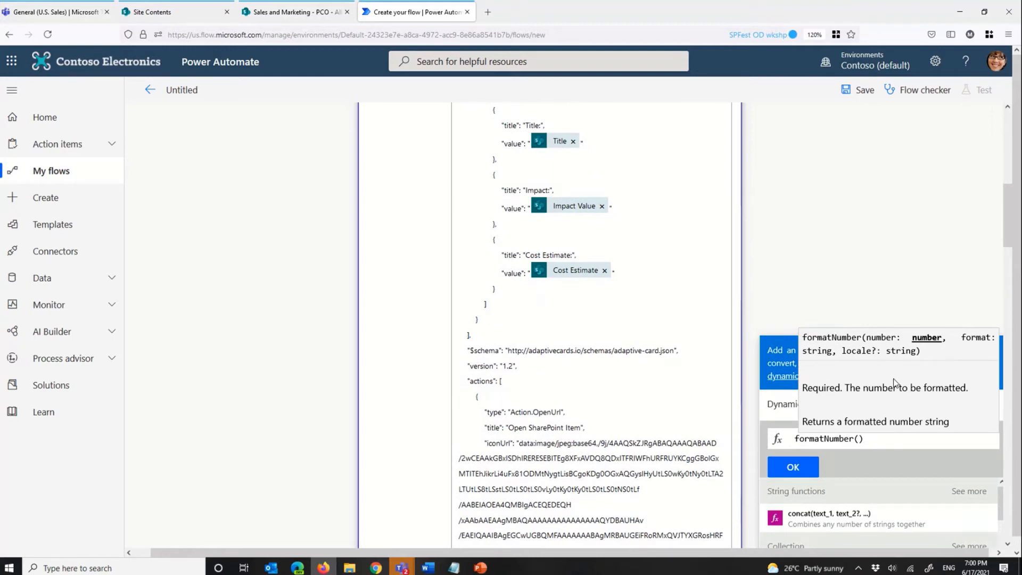
pyautogui.click(782, 404)
pyautogui.scroll(-1, 905, 495)
pyautogui.click(833, 514)
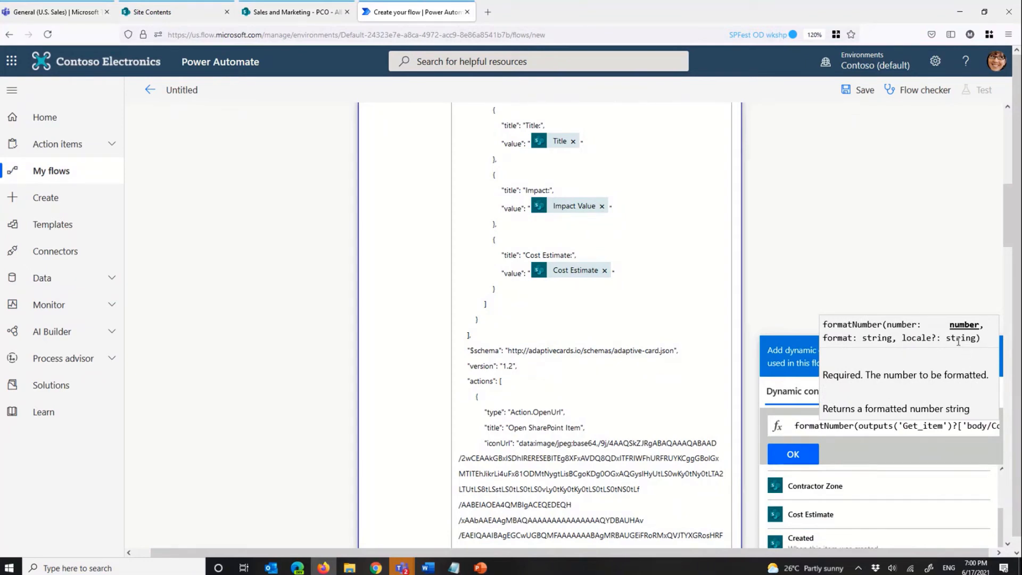
# Step: Select the Cost Estimate token in the card and start a formatNumber expression with Get item's Cost Estimate as its number
pyautogui.click(599, 272)
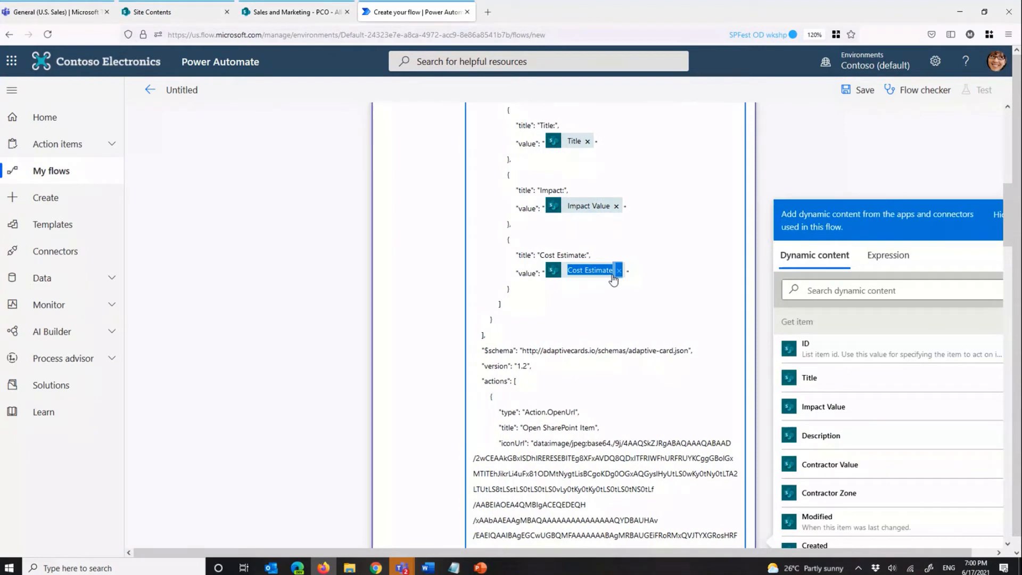
pyautogui.click(888, 255)
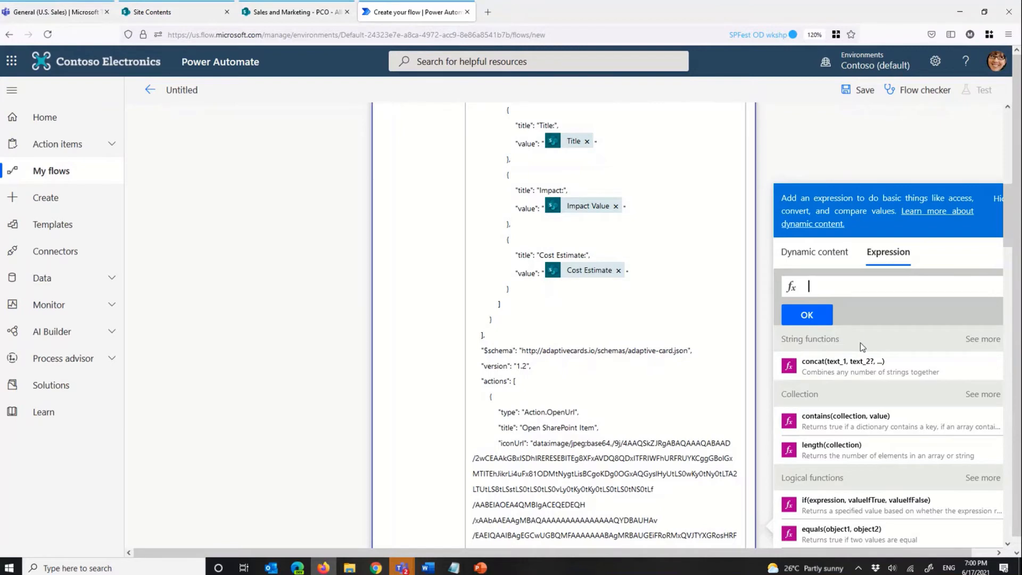
pyautogui.write('f')
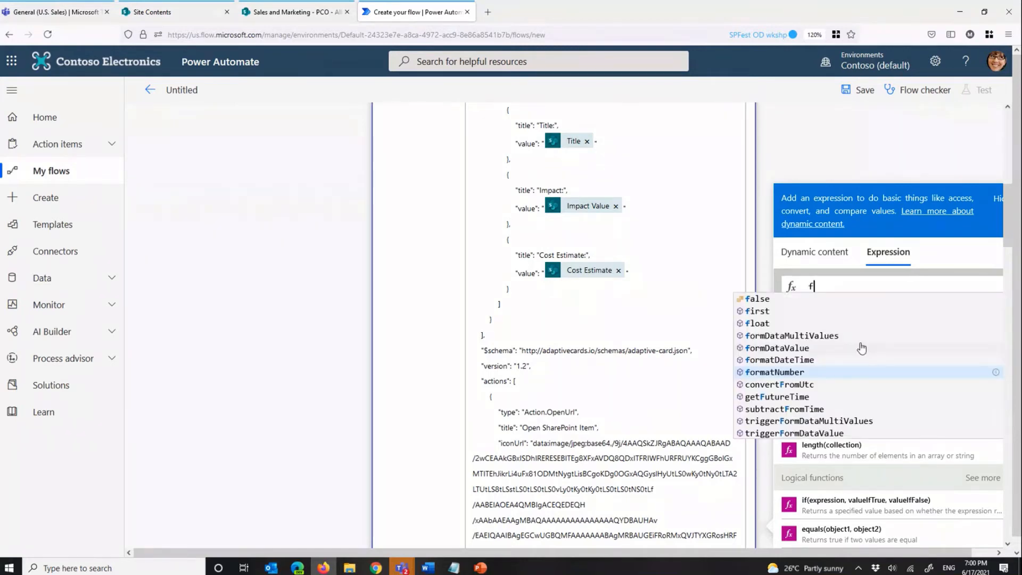
pyautogui.press('Return')
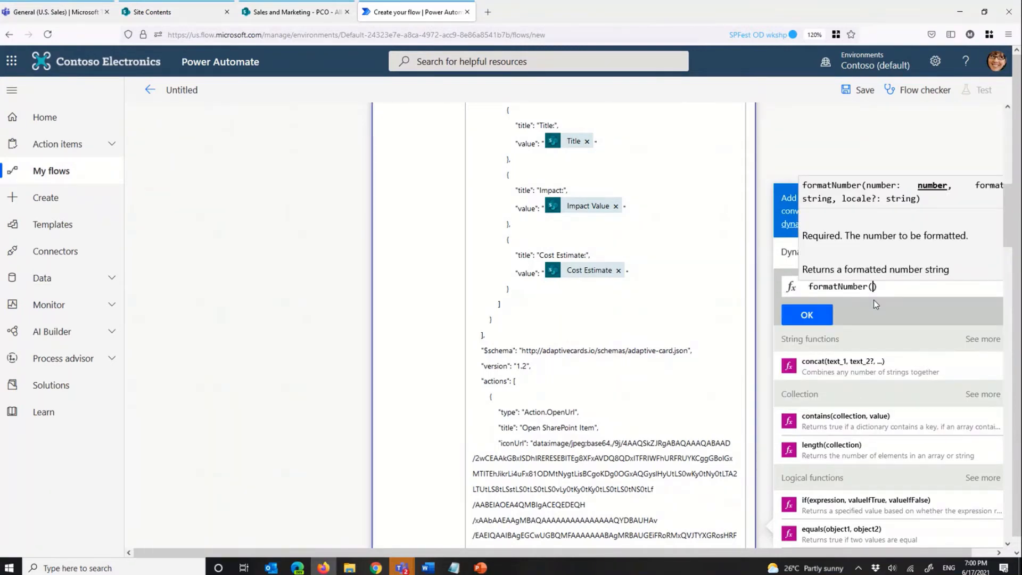
pyautogui.click(788, 254)
pyautogui.scroll(-2, 845, 426)
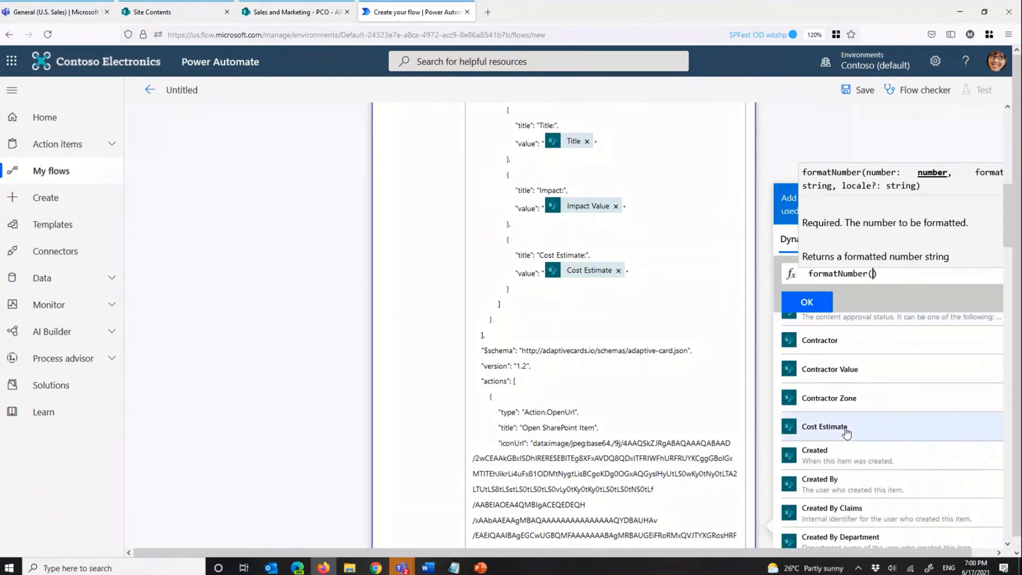
pyautogui.scroll(1, 845, 458)
pyautogui.click(843, 488)
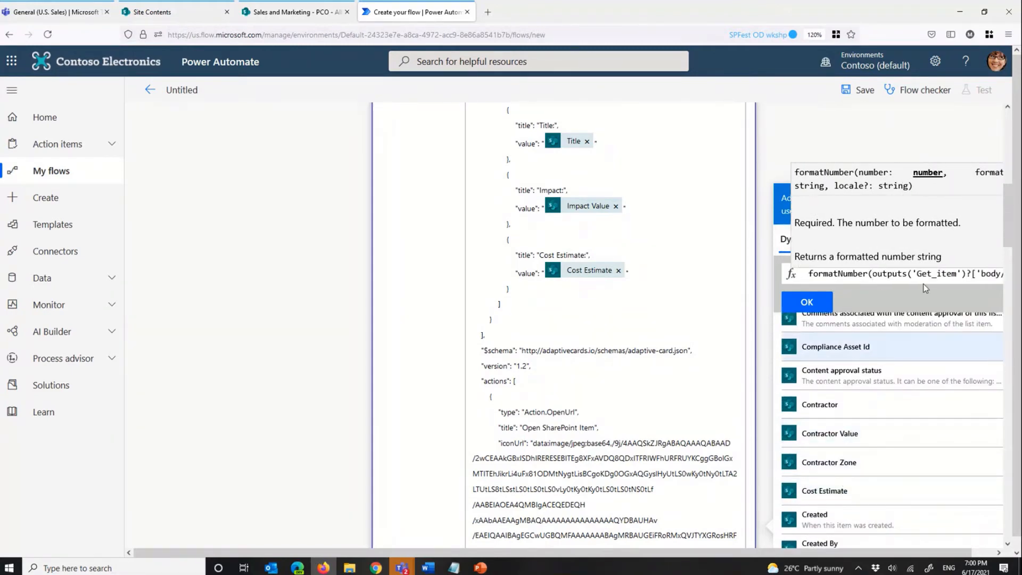
# Step: Add the format string '$#,###.00' to the formatNumber expression and insert it as the Cost Estimate fact's value
pyautogui.moveTo(830, 277); pyautogui.dragTo(994, 285)
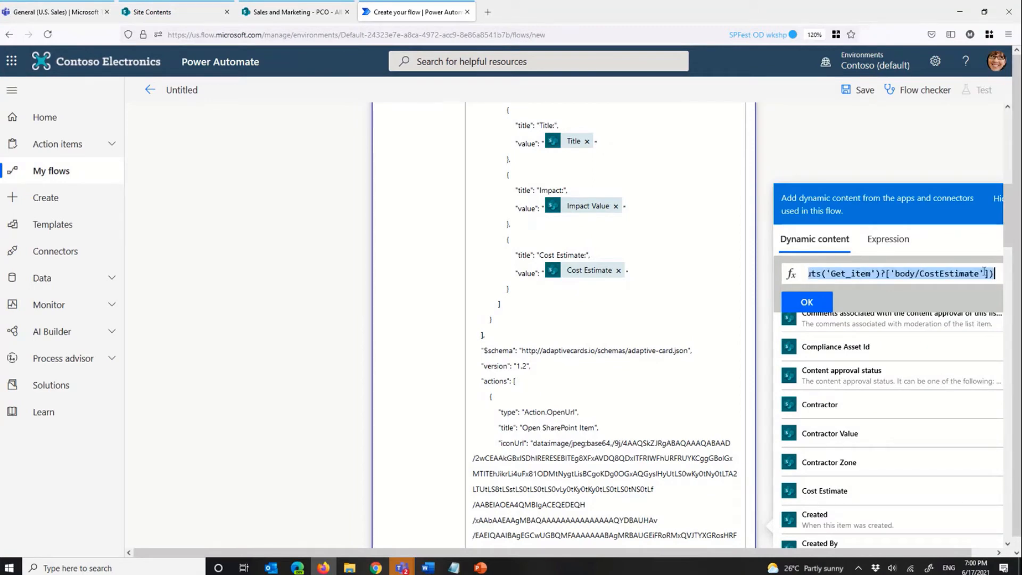
pyautogui.click(987, 273)
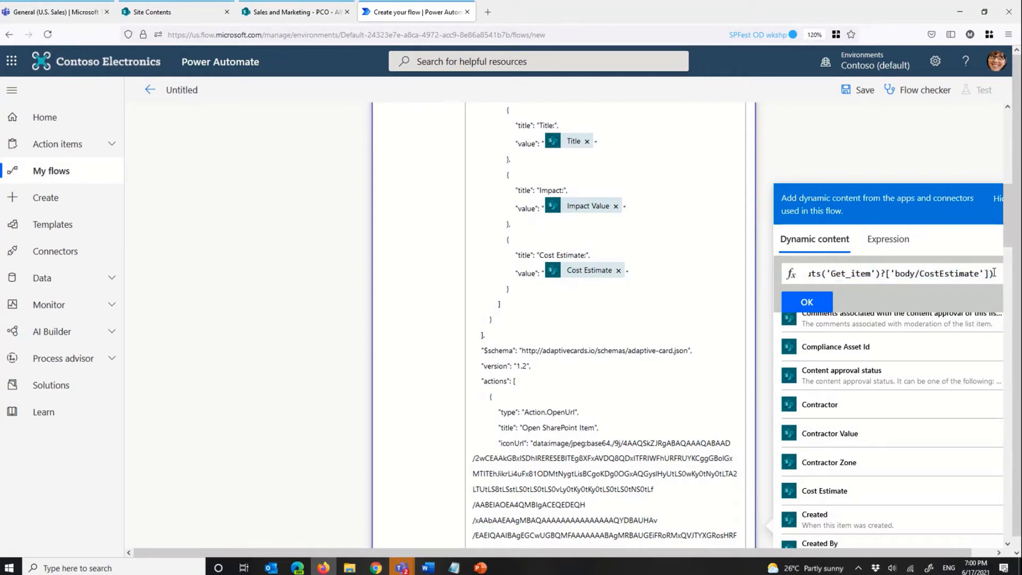
pyautogui.write(',')
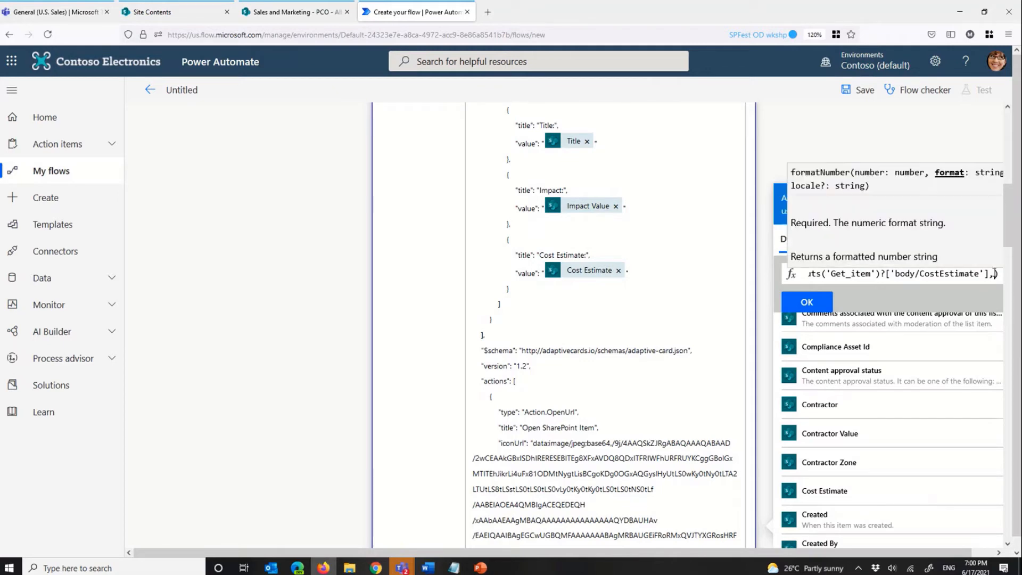
pyautogui.write("'")
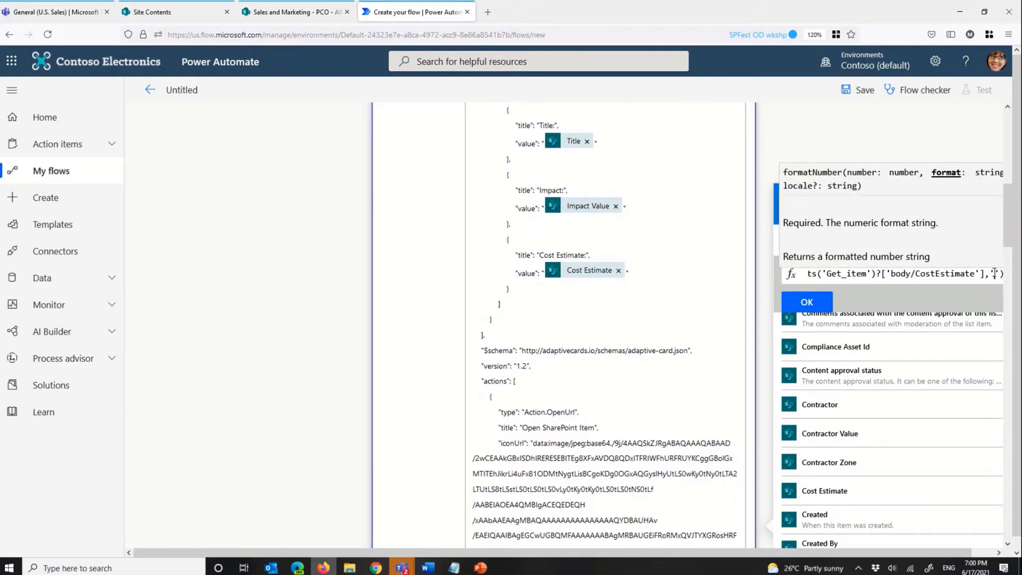
pyautogui.write('$')
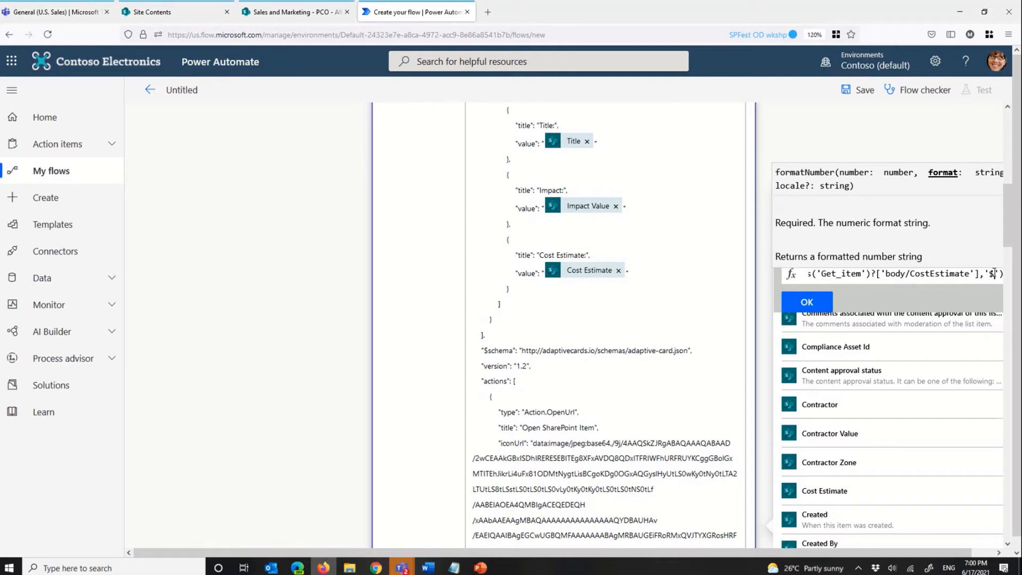
pyautogui.write('#')
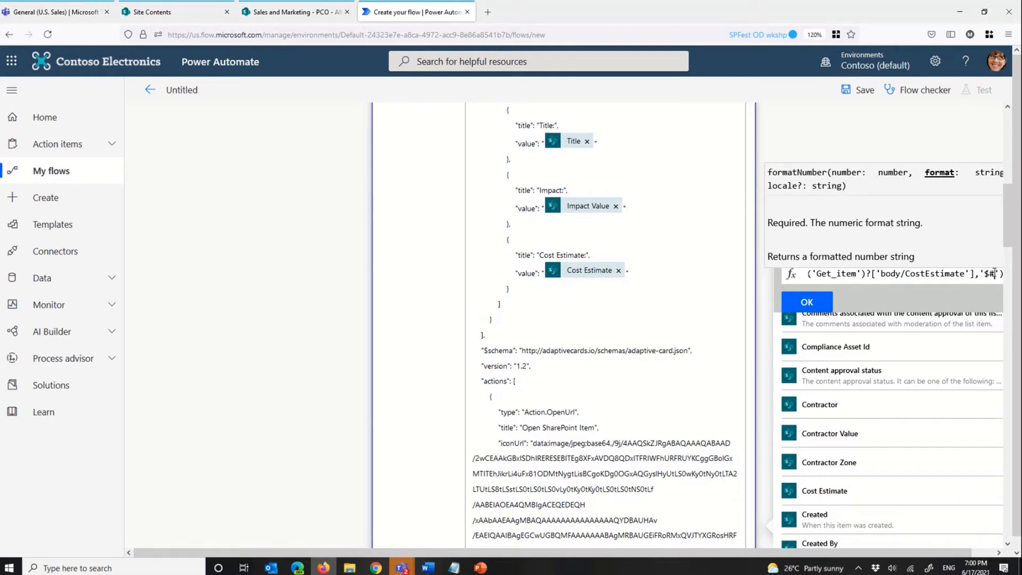
pyautogui.write(',##')
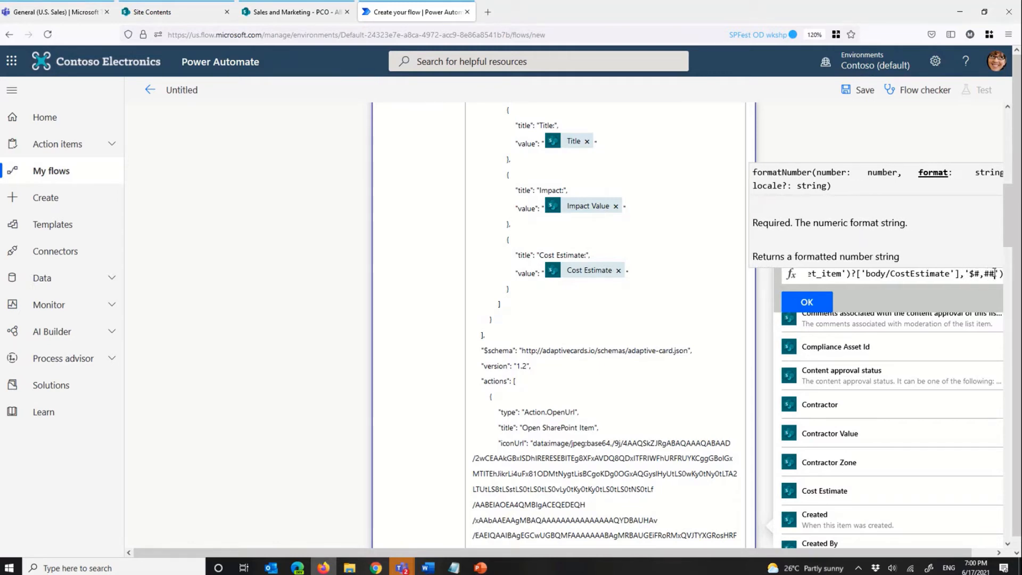
pyautogui.write('#.')
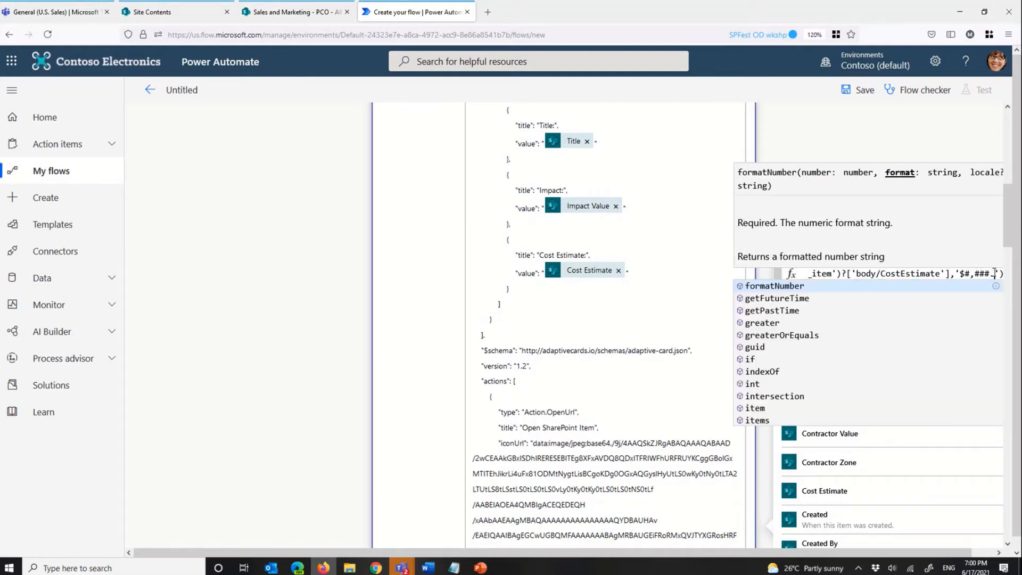
pyautogui.write('00')
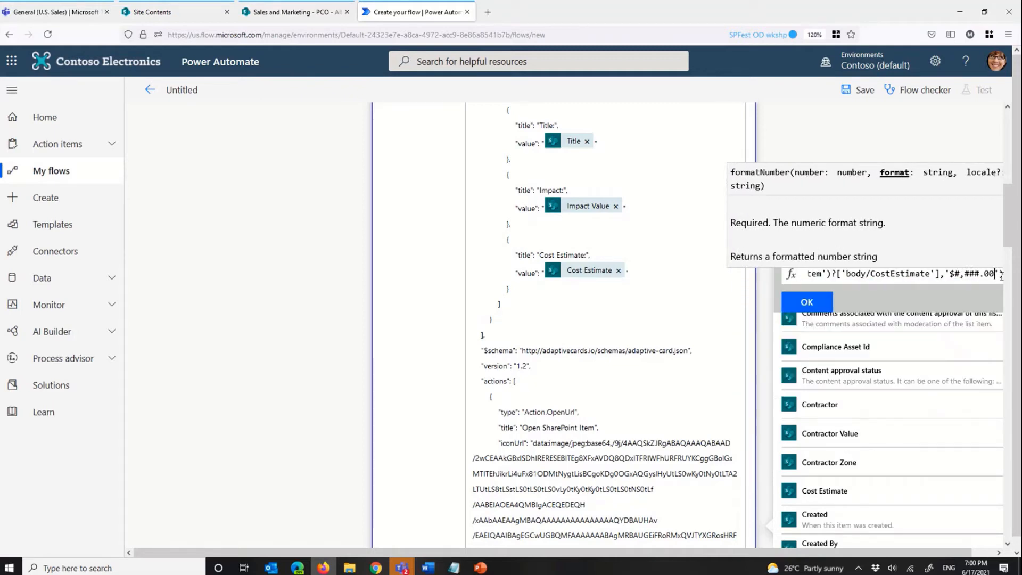
pyautogui.click(809, 302)
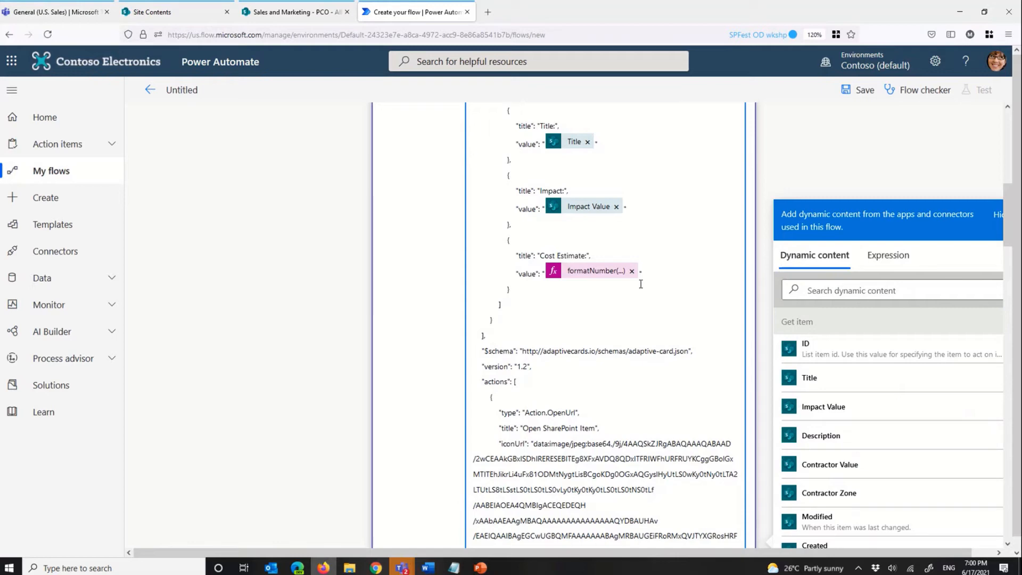
pyautogui.scroll(-4, 595, 294)
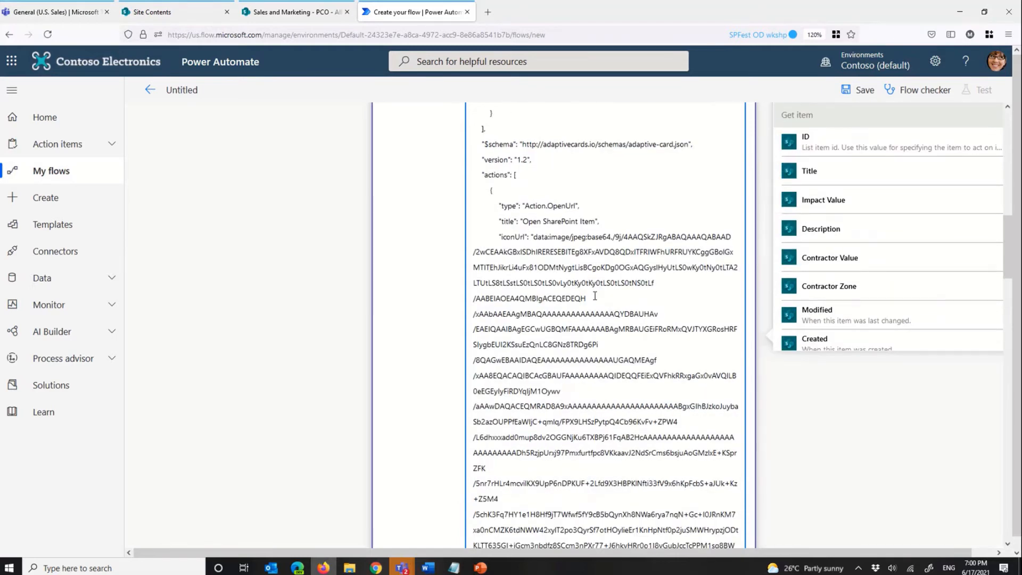
pyautogui.scroll(-2, 596, 296)
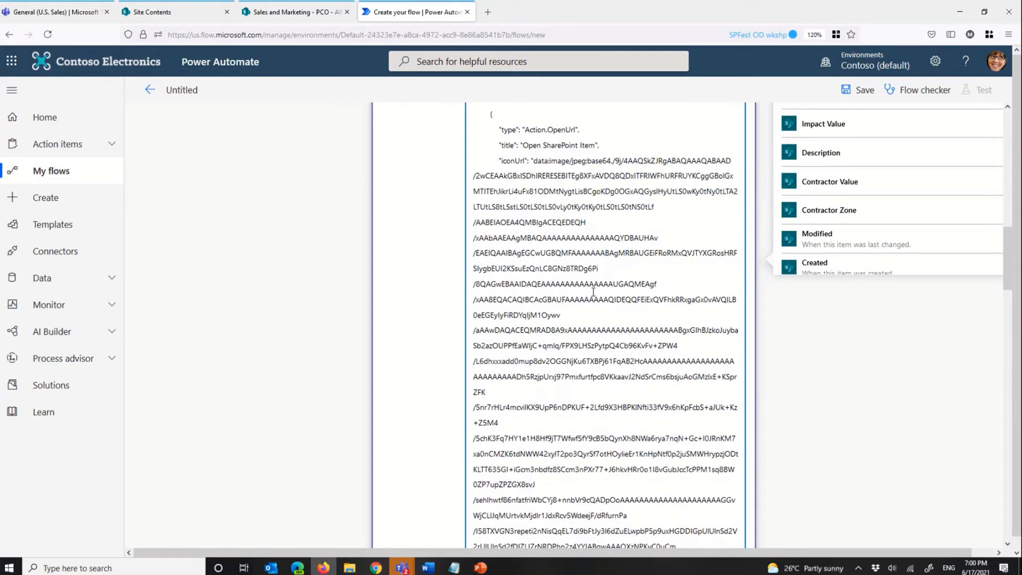
pyautogui.scroll(-10, 593, 292)
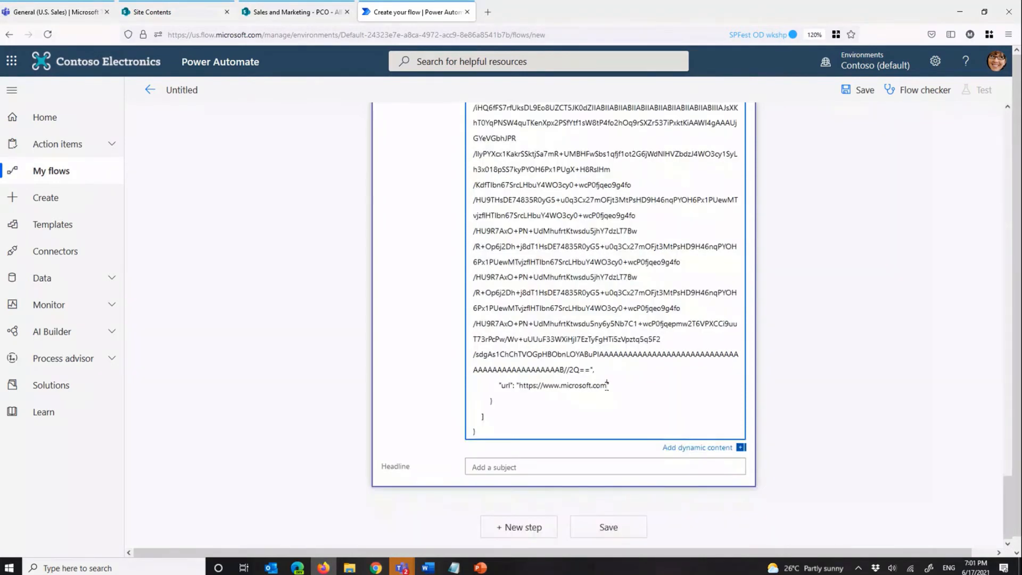
pyautogui.moveTo(607, 385); pyautogui.dragTo(520, 385)
pyautogui.scroll(1, 877, 411)
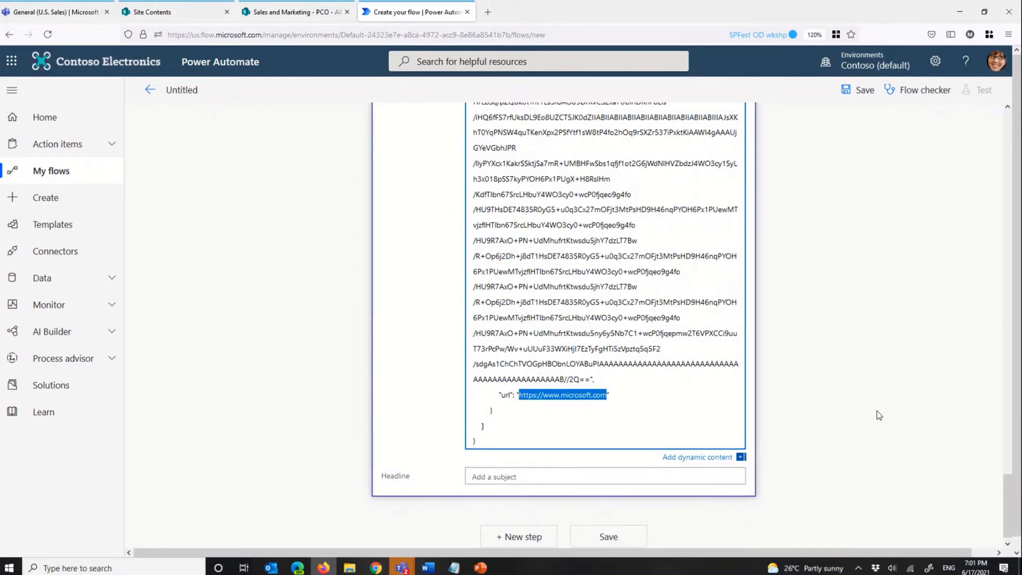
pyautogui.scroll(5, 877, 411)
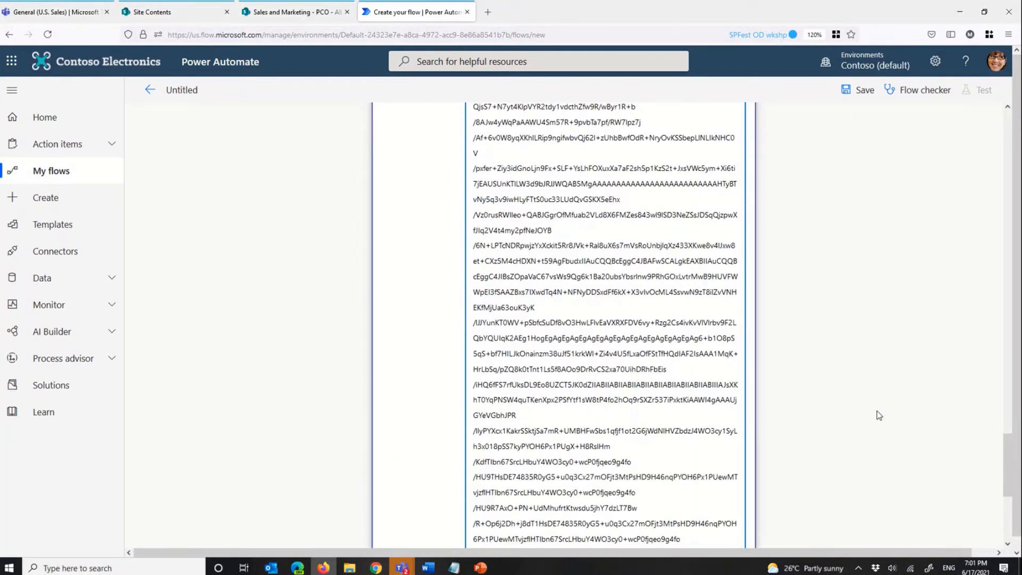
pyautogui.scroll(5, 877, 411)
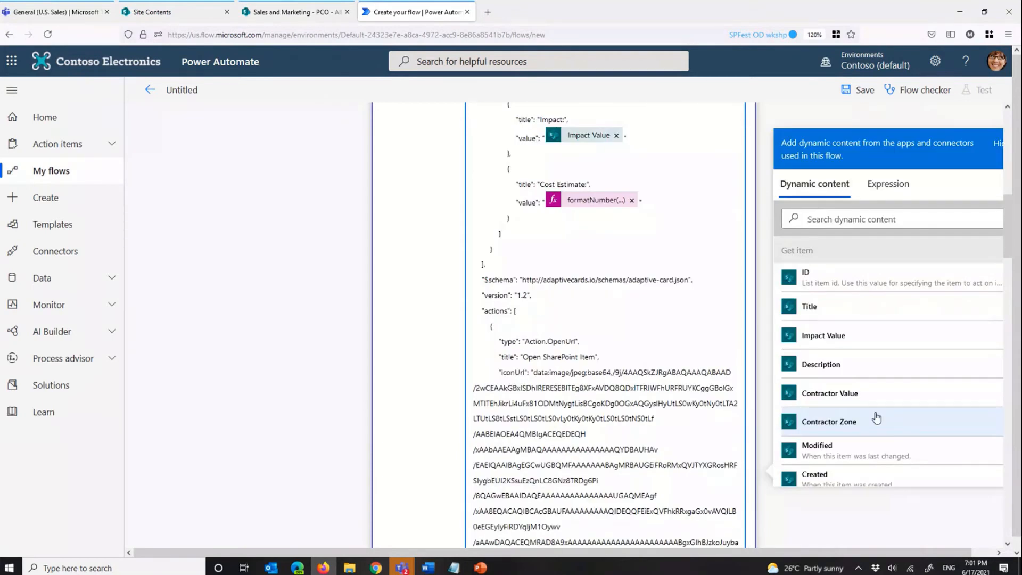
pyautogui.scroll(-10, 635, 421)
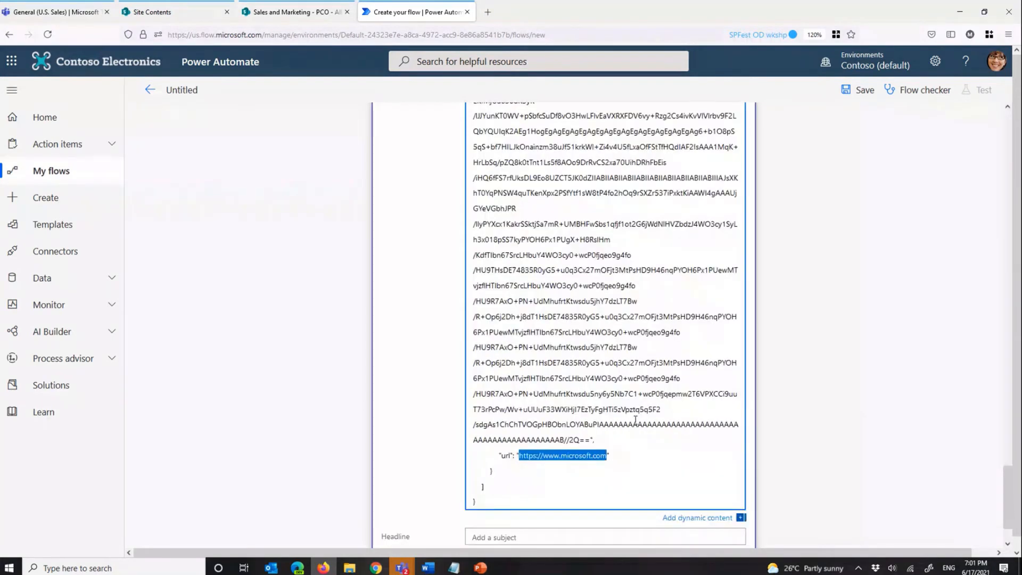
pyautogui.scroll(10, 635, 420)
pyautogui.click(860, 146)
pyautogui.write('url')
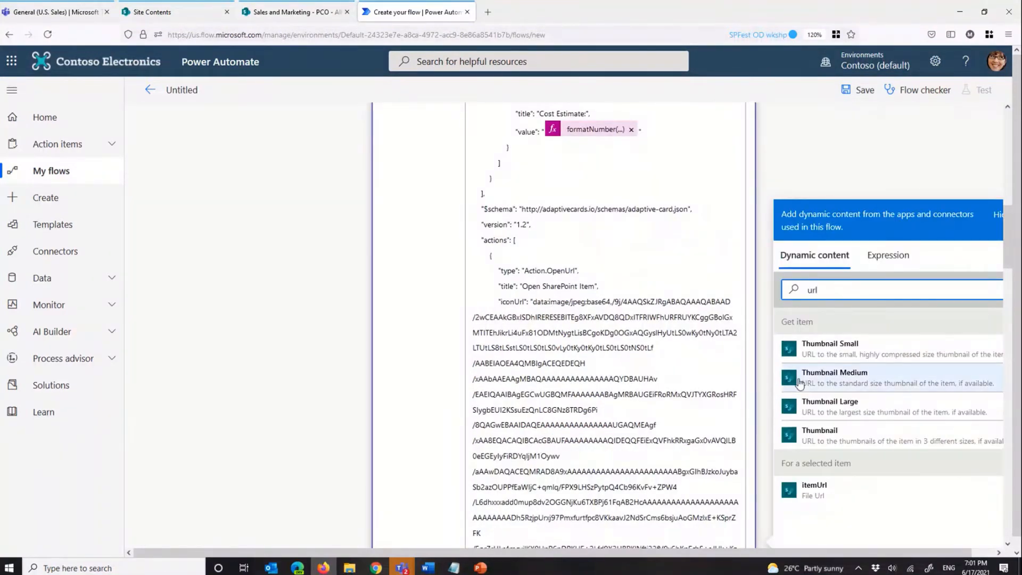
pyautogui.click(818, 496)
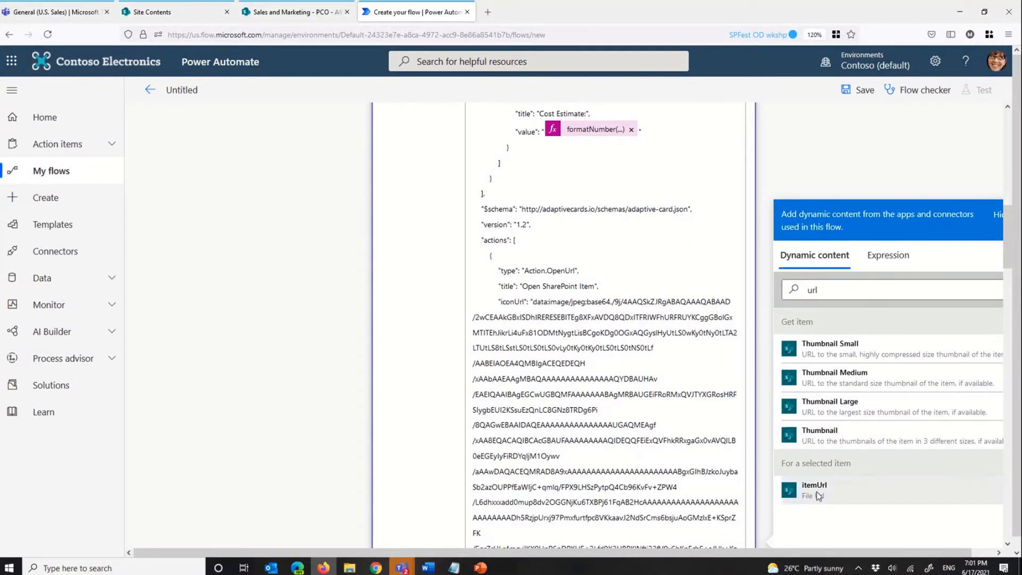
pyautogui.scroll(-1, 631, 373)
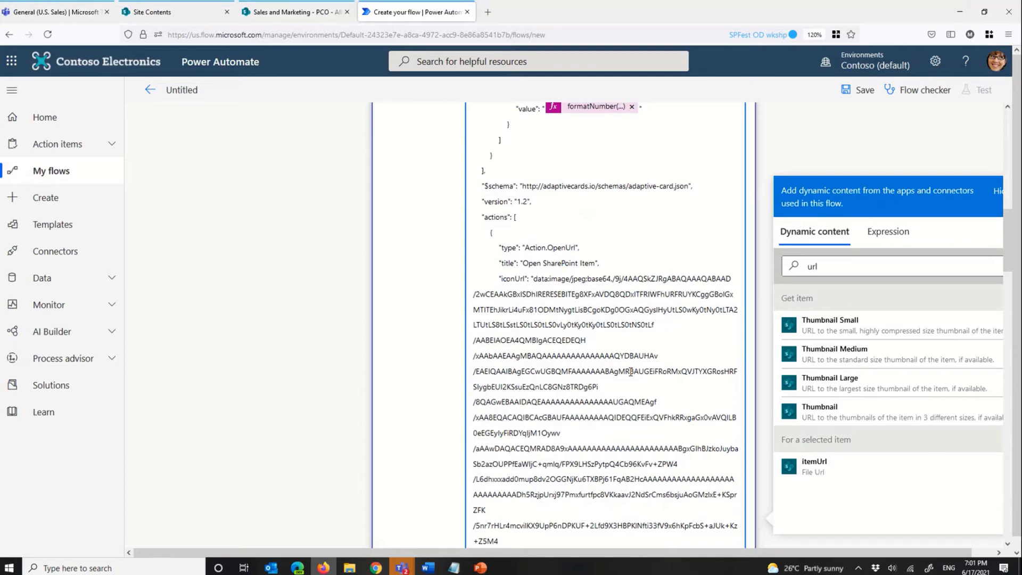
# Step: Examine the $schema and version lines of the card payload in the Adaptive Cards Designer and return to the flow
pyautogui.scroll(4, 631, 371)
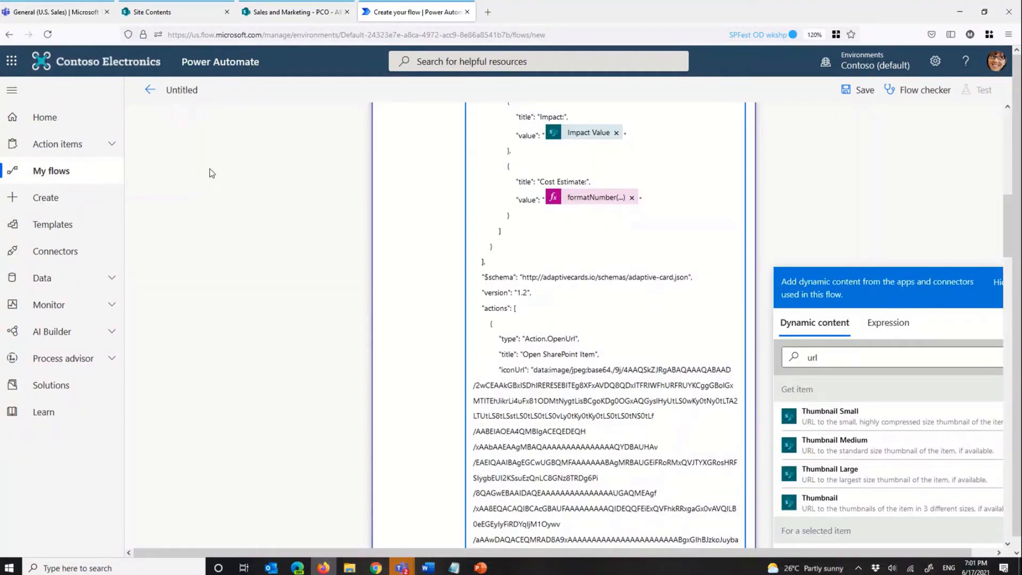
pyautogui.hotkey('alt', 'Tab')
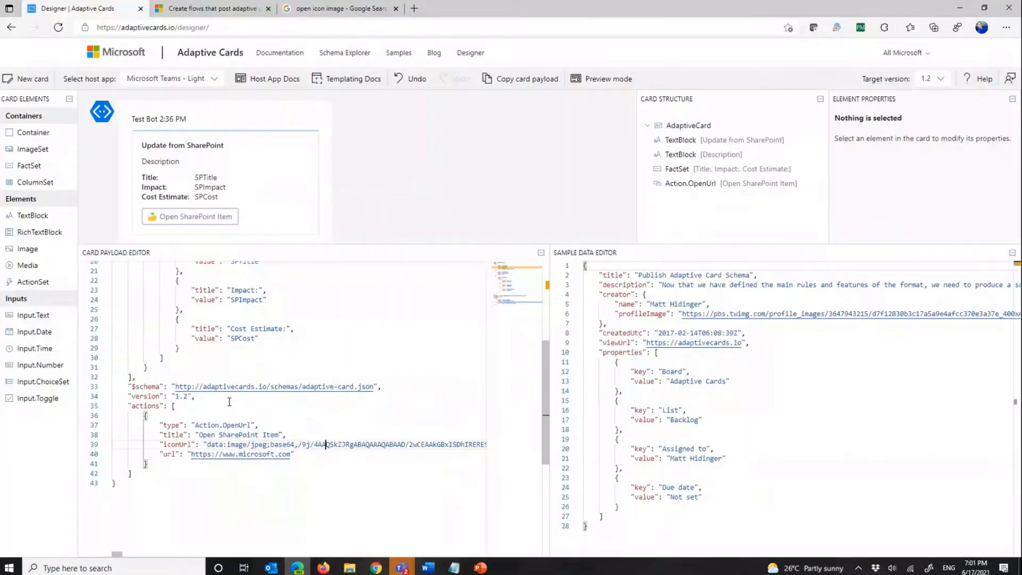
pyautogui.moveTo(193, 398); pyautogui.dragTo(132, 387)
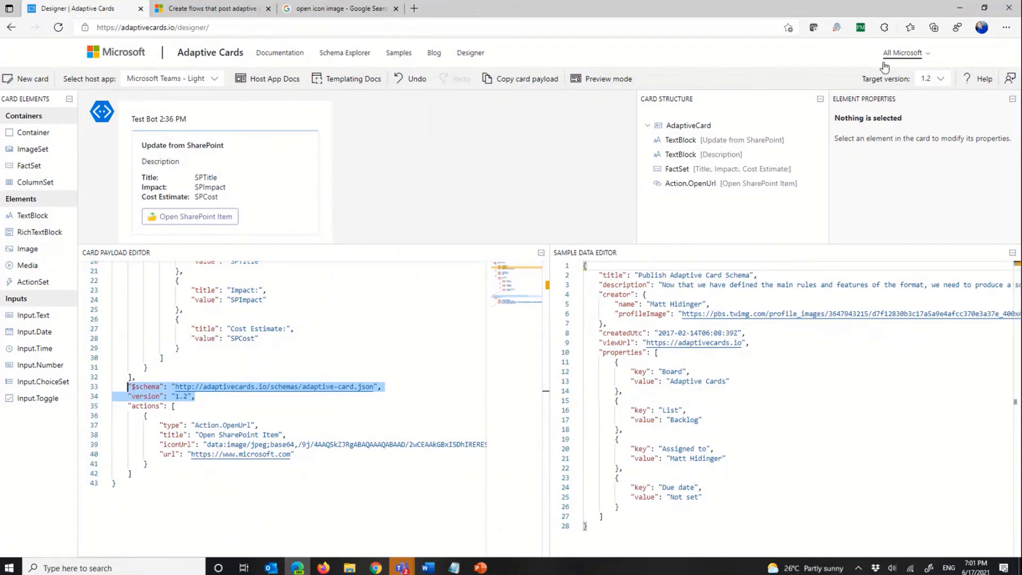
pyautogui.click(923, 119)
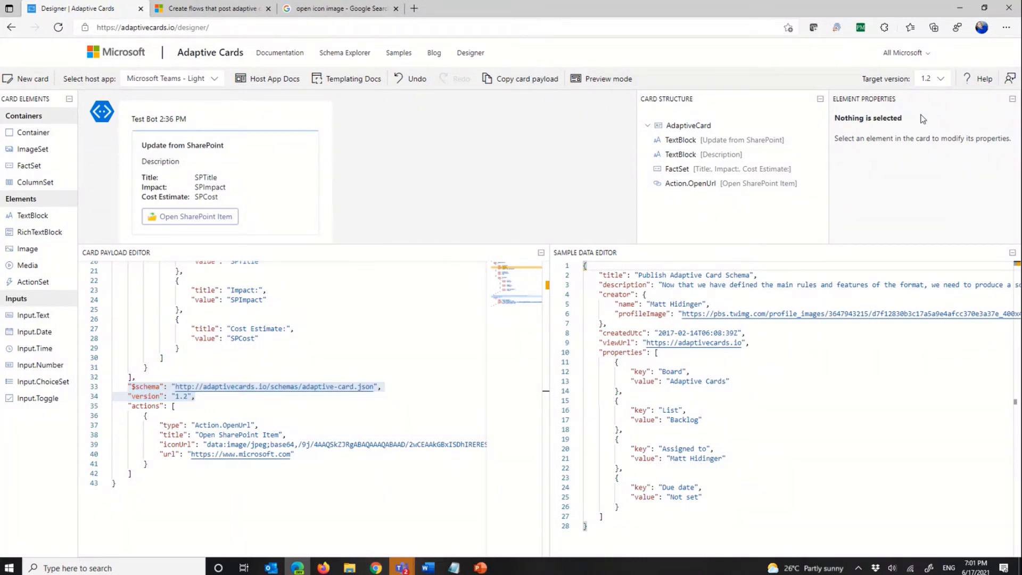
pyautogui.hotkey('alt', 'Tab')
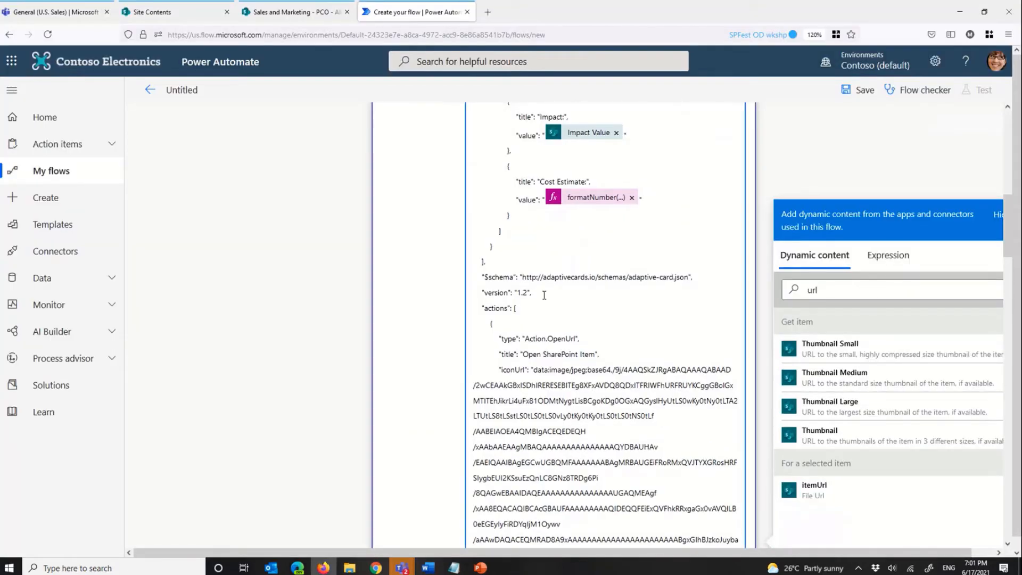
# Step: Move the $schema and version 1.2 lines from below the card's body to the start of the JSON, around the AdaptiveCard type
pyautogui.moveTo(545, 295); pyautogui.dragTo(474, 276)
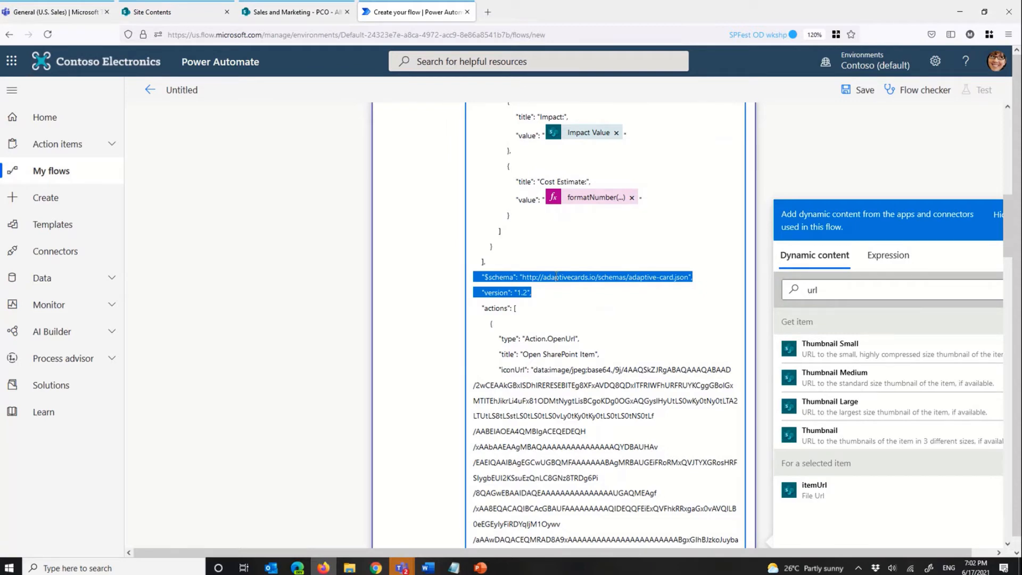
pyautogui.press('BackSpace')
pyautogui.scroll(9, 556, 276)
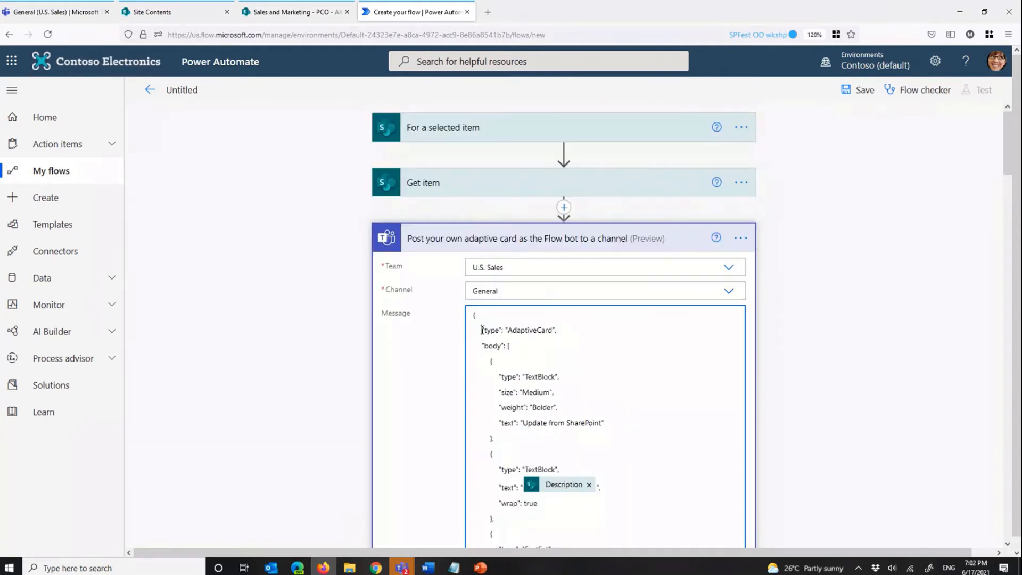
pyautogui.hotkey('ctrl', 'z')
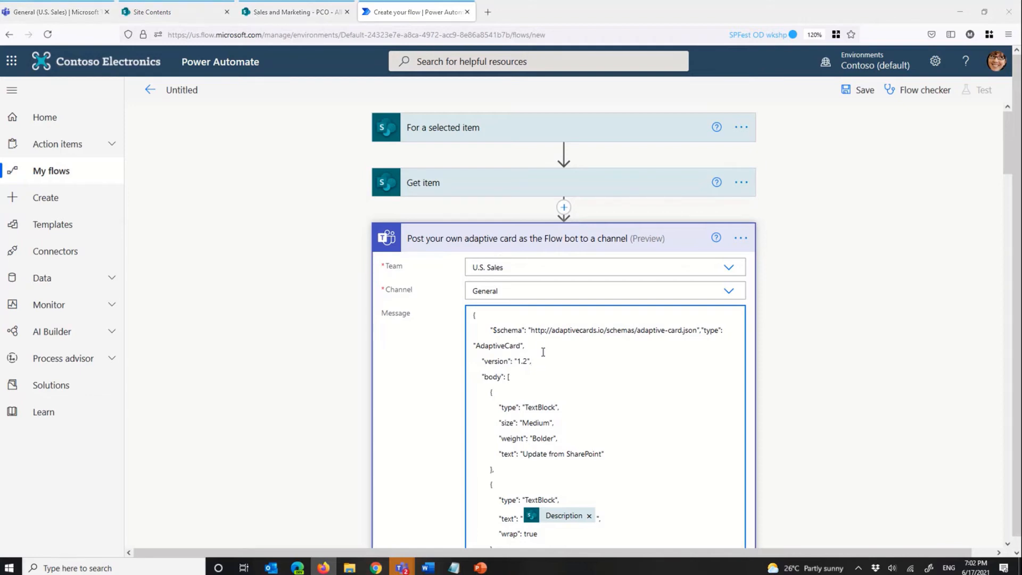
# Step: Switch to the Adaptive Cards Designer and view the available target versions for the card
pyautogui.hotkey('alt', 'Tab')
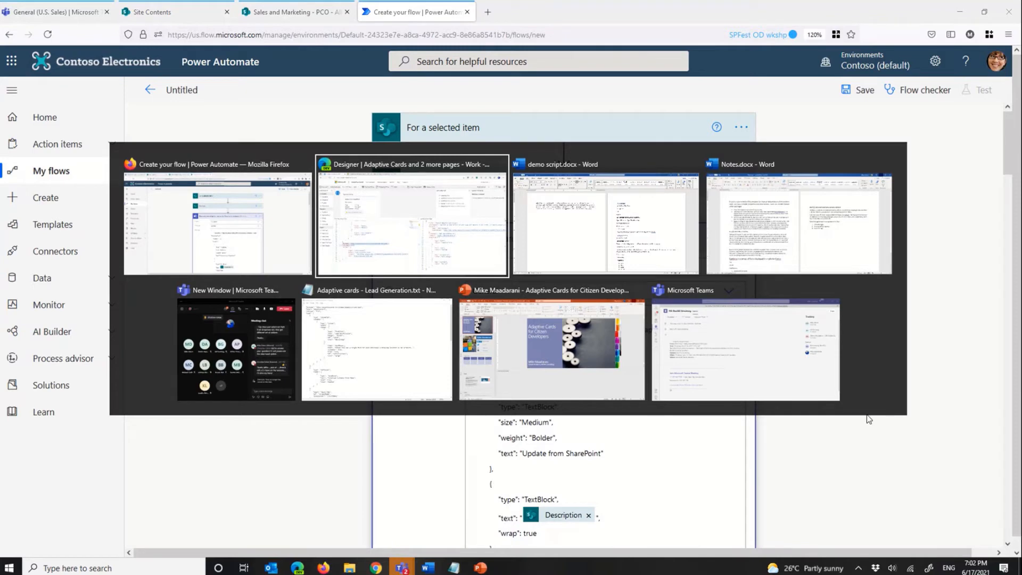
pyautogui.hotkey('alt', 'Tab')
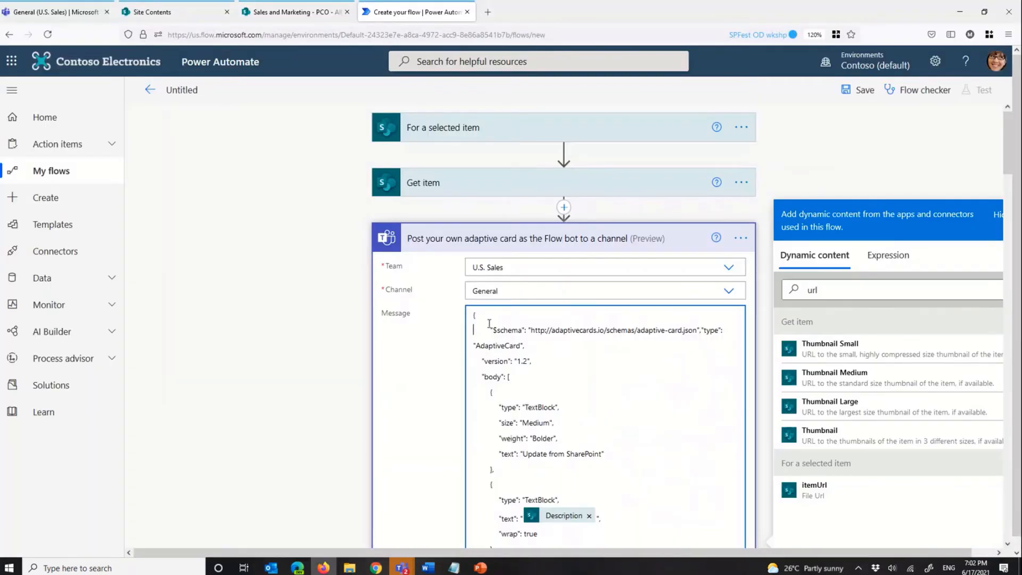
pyautogui.scroll(-3, 563, 340)
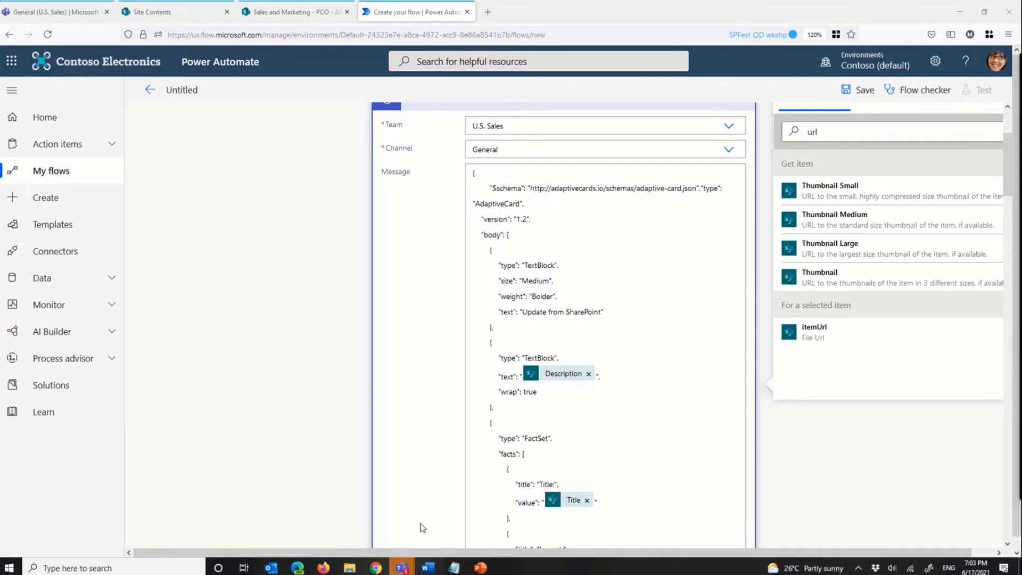
pyautogui.click(297, 568)
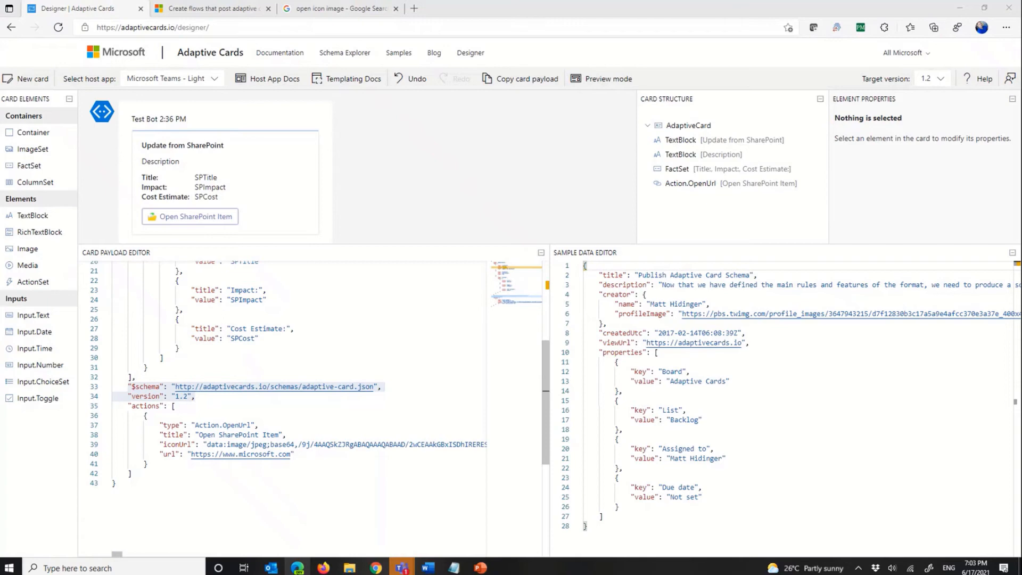
pyautogui.click(368, 378)
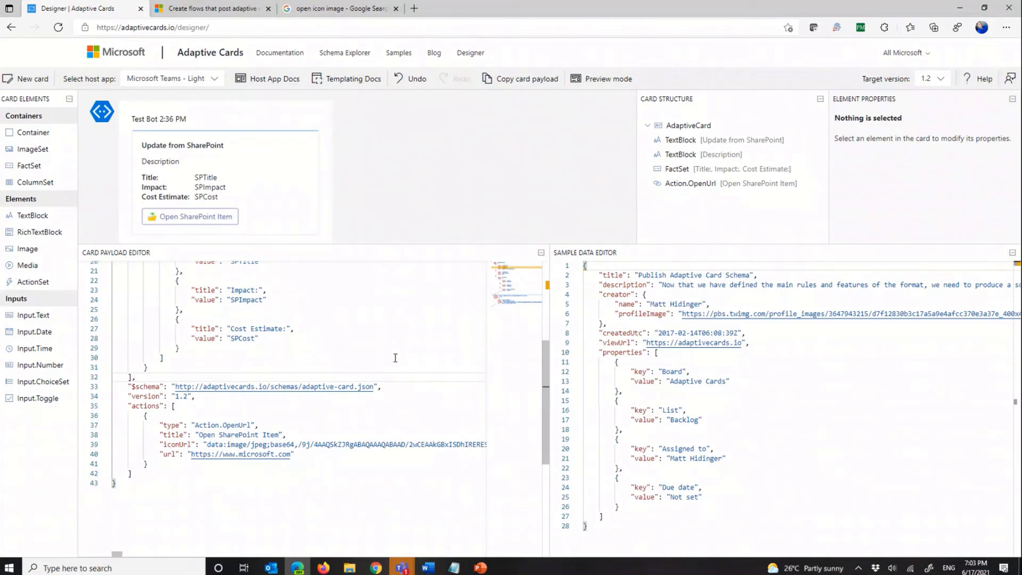
pyautogui.click(933, 83)
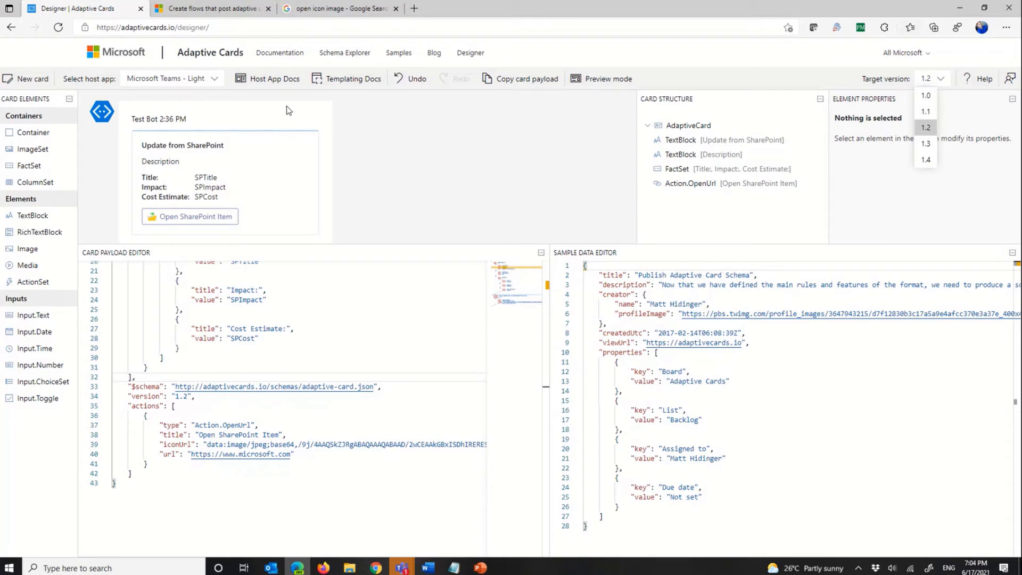
# Step: Set the designer's host app to Bot Framework WebChat and return to the Power Automate flow
pyautogui.click(212, 84)
pyautogui.click(189, 85)
pyautogui.click(189, 85)
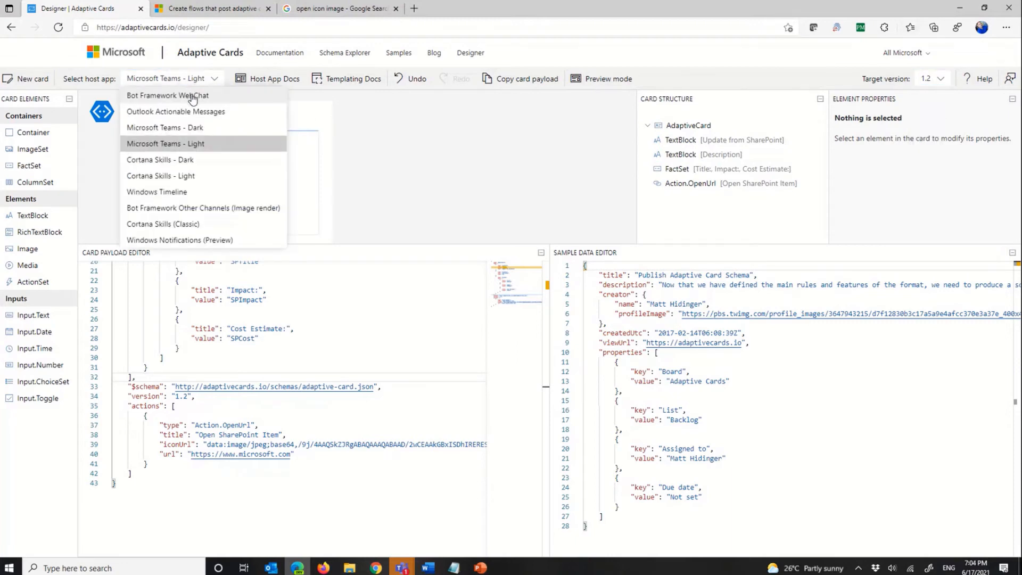
pyautogui.click(193, 96)
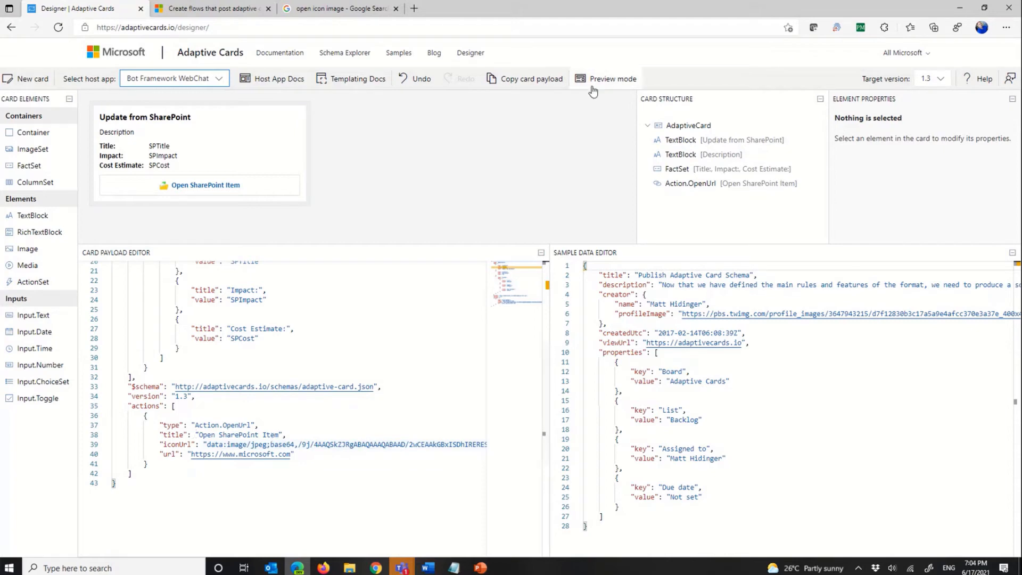
pyautogui.hotkey('alt', 'Tab')
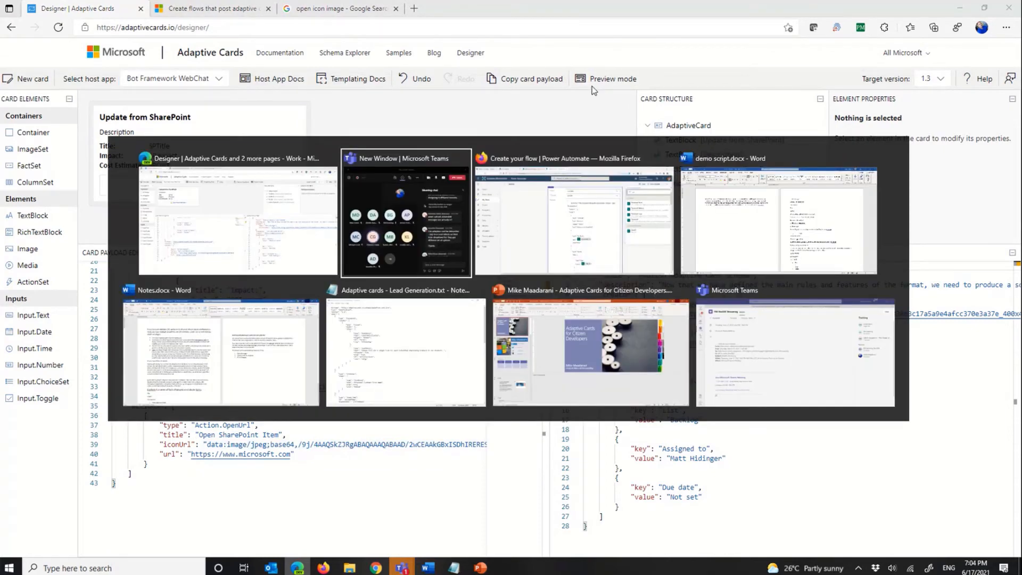
pyautogui.hotkey('alt', 'Tab')
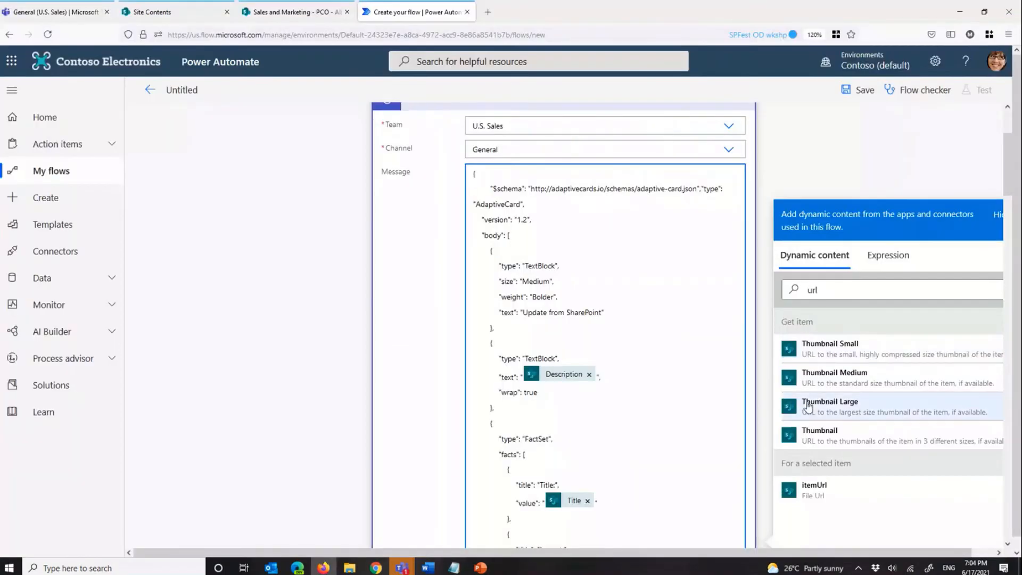
# Step: Name the flow "Post Card Info to Teams", save it and leave the editor for its details page
pyautogui.scroll(-7, 618, 384)
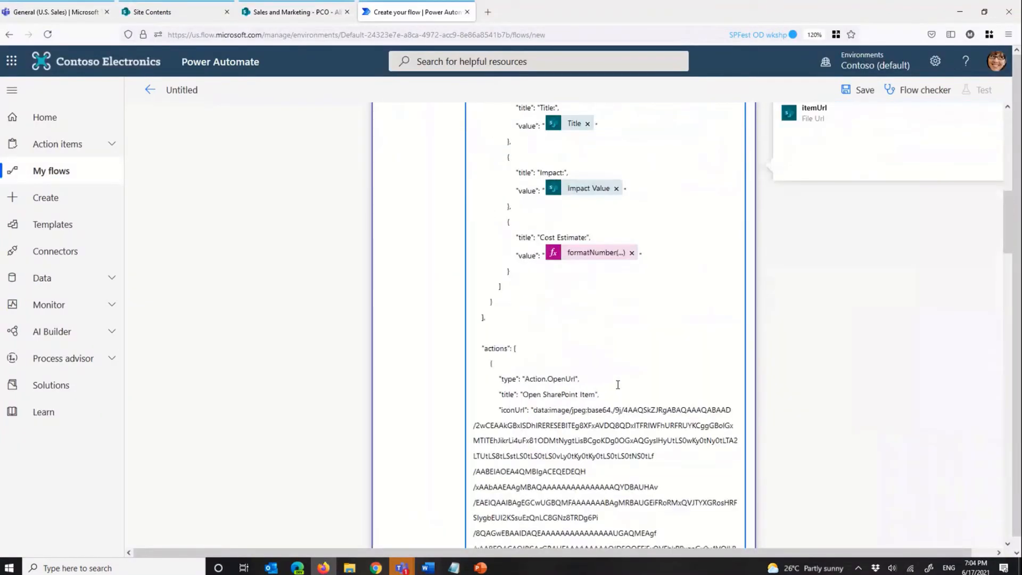
pyautogui.scroll(-10, 618, 385)
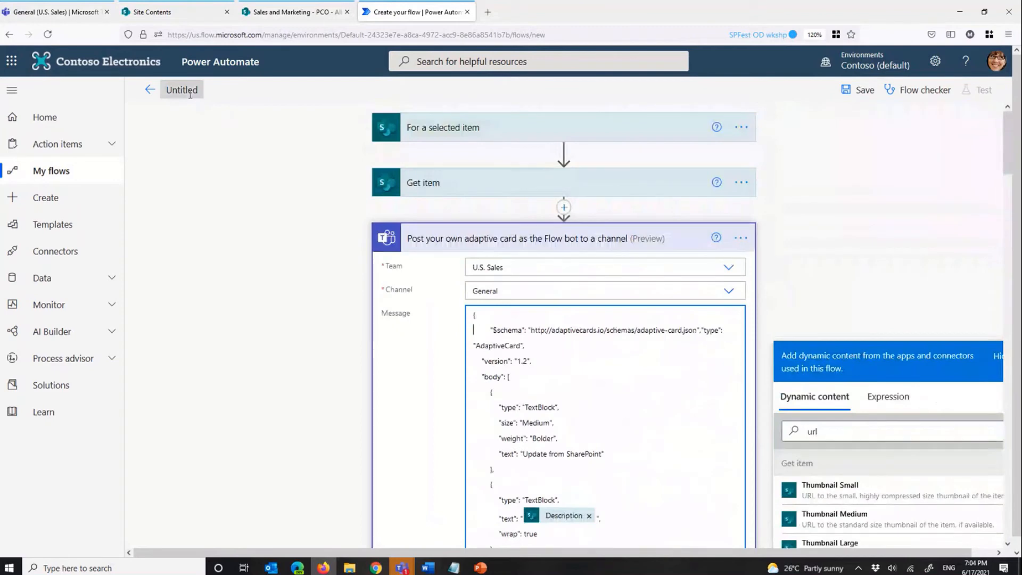
pyautogui.click(190, 94)
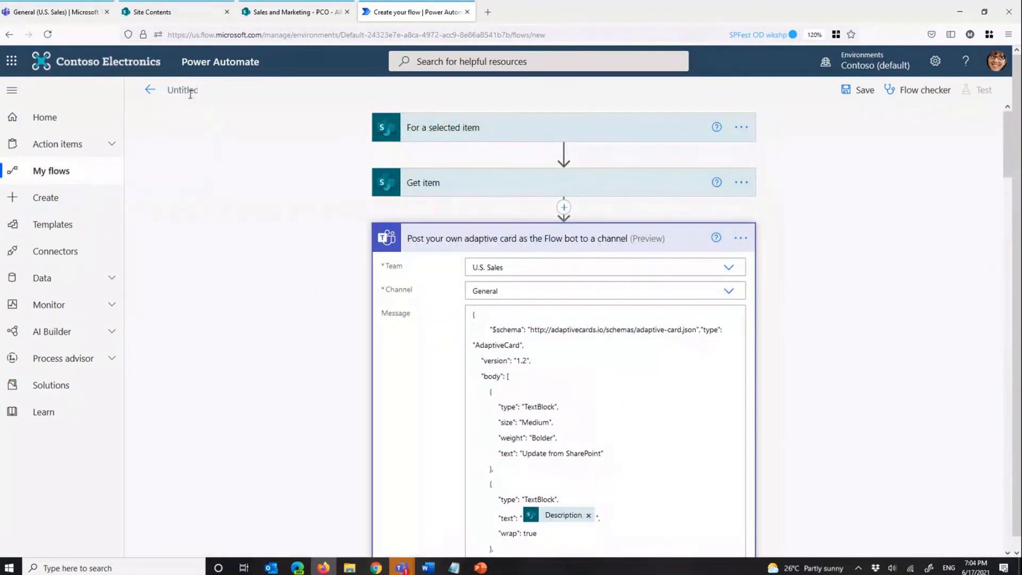
pyautogui.hotkey('ctrl', 'a')
pyautogui.write('Post Card I')
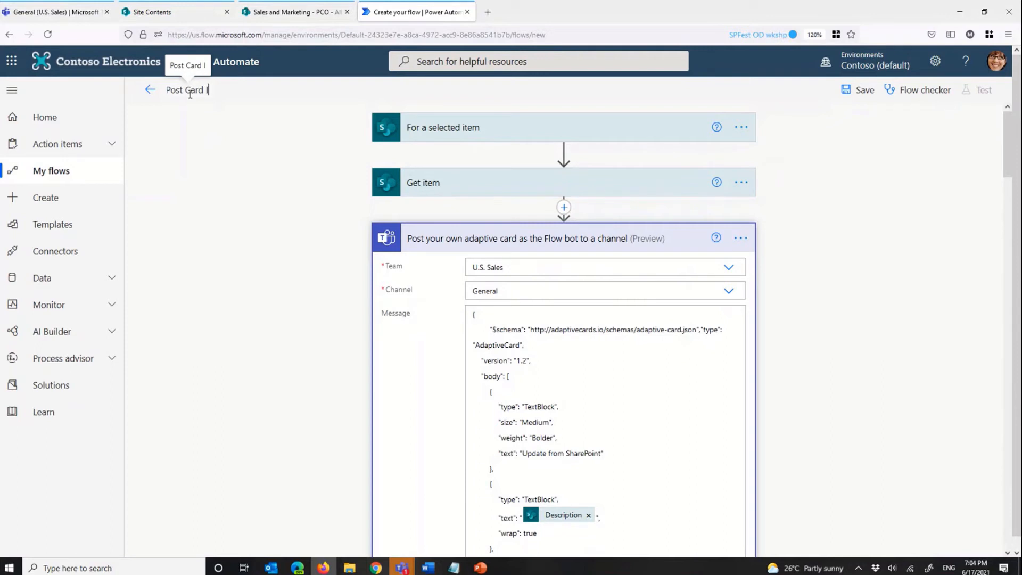
pyautogui.write('nfo to Teams')
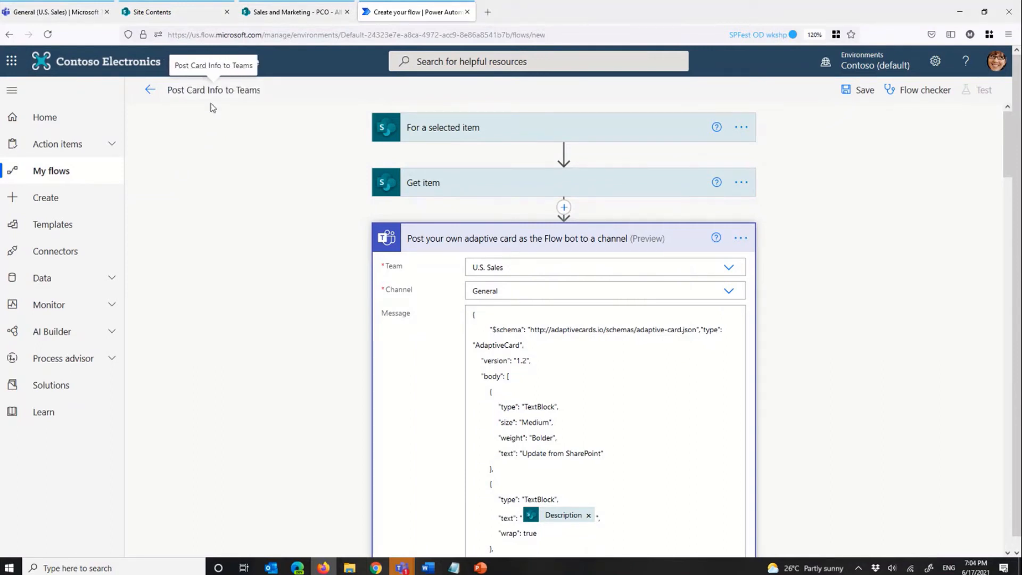
pyautogui.click(861, 90)
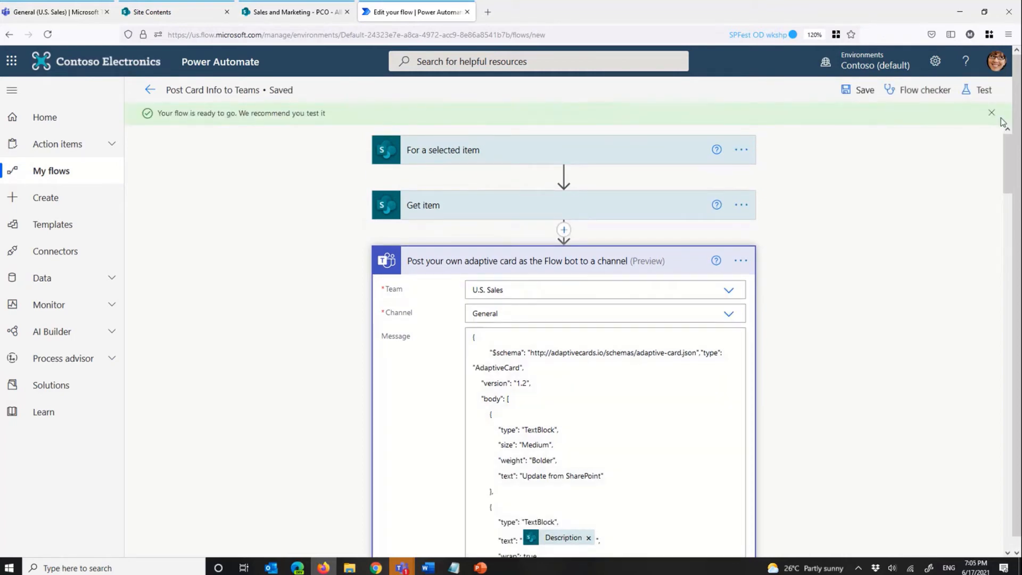
pyautogui.click(150, 91)
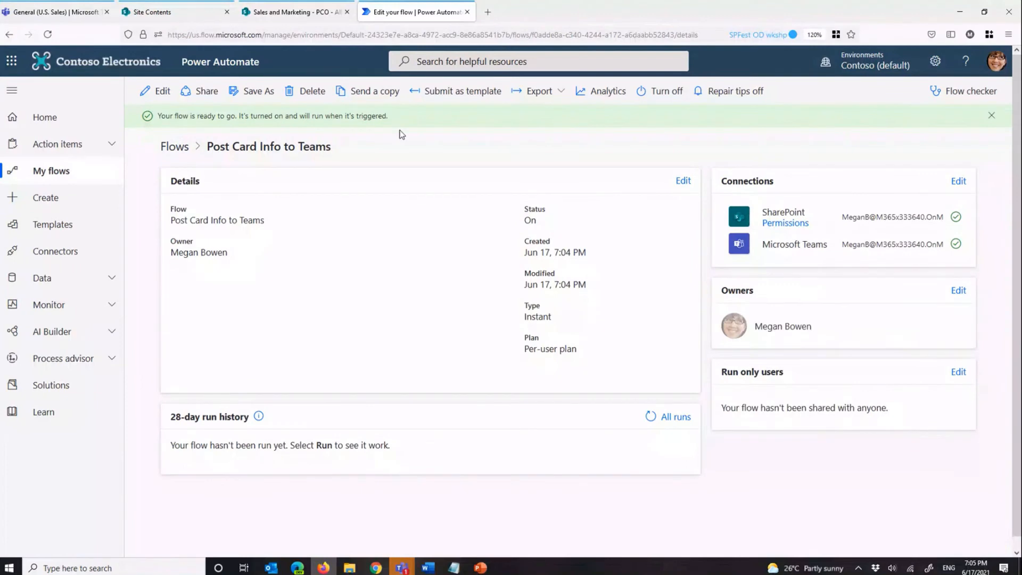
# Step: Switch to the PCO list in SharePoint and run the "Post Card Info to Teams" flow on the Flooring Replacement item
pyautogui.click(296, 11)
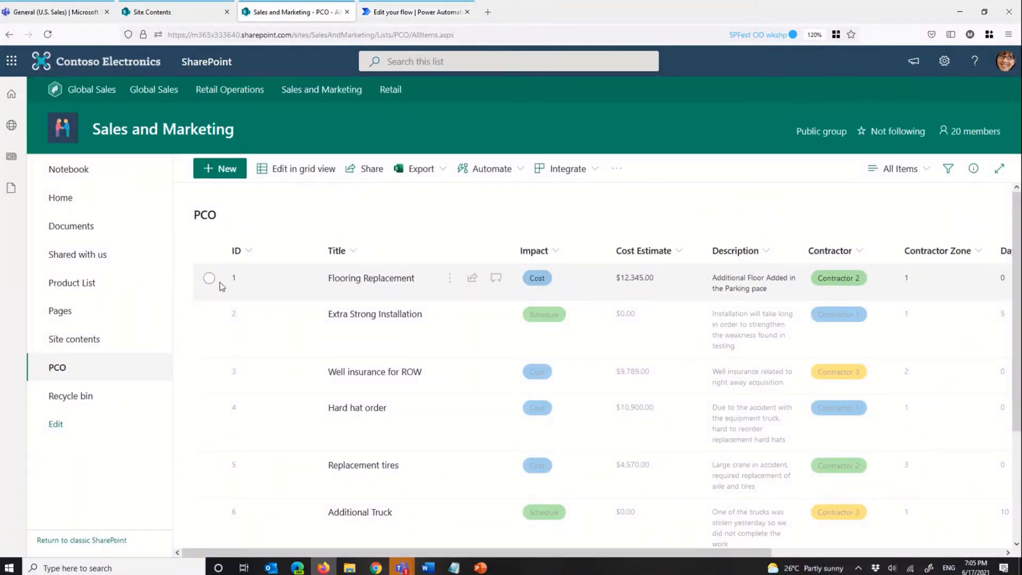
pyautogui.click(213, 279)
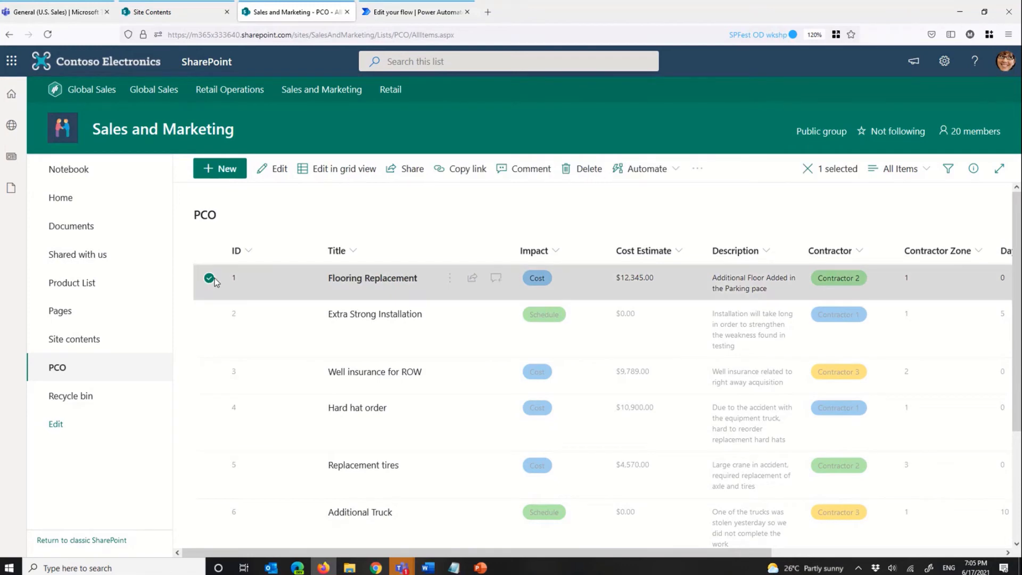
pyautogui.click(675, 173)
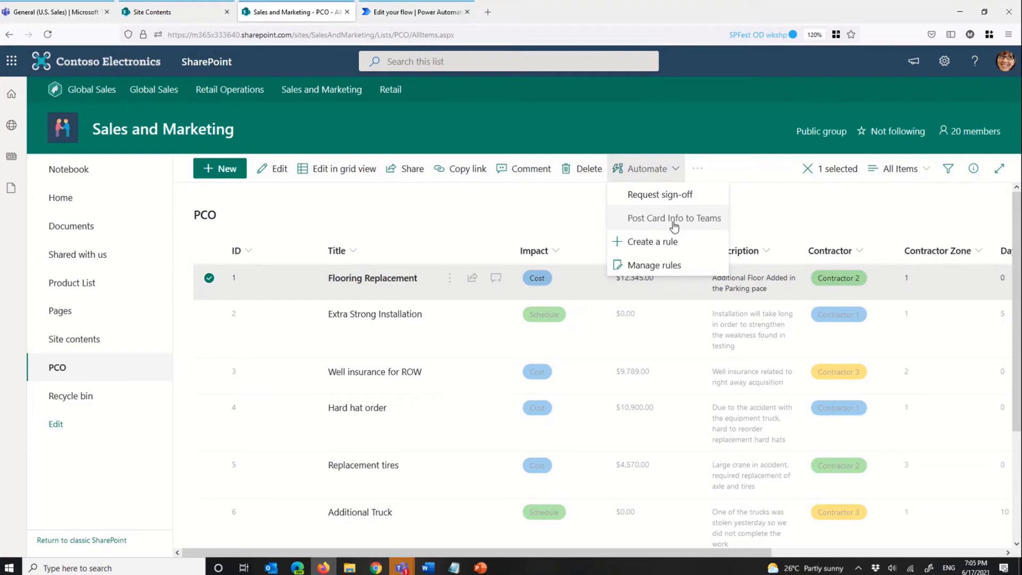
pyautogui.click(672, 226)
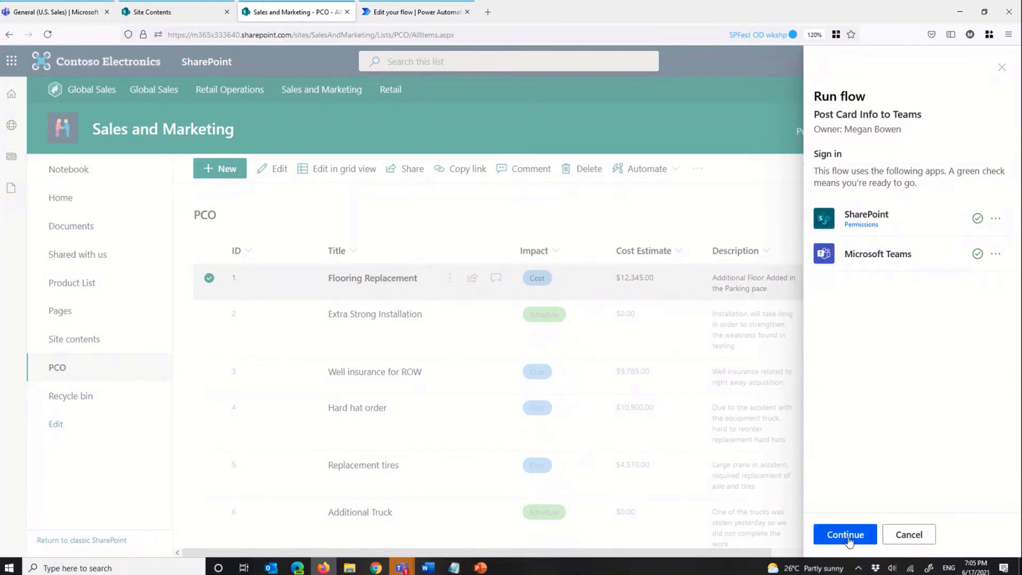
pyautogui.click(848, 538)
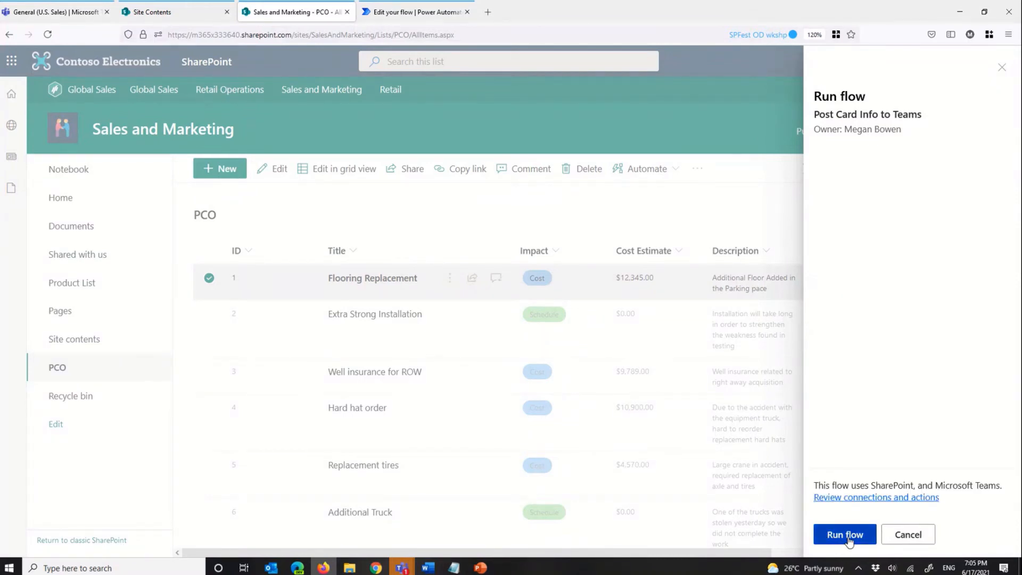
pyautogui.click(846, 535)
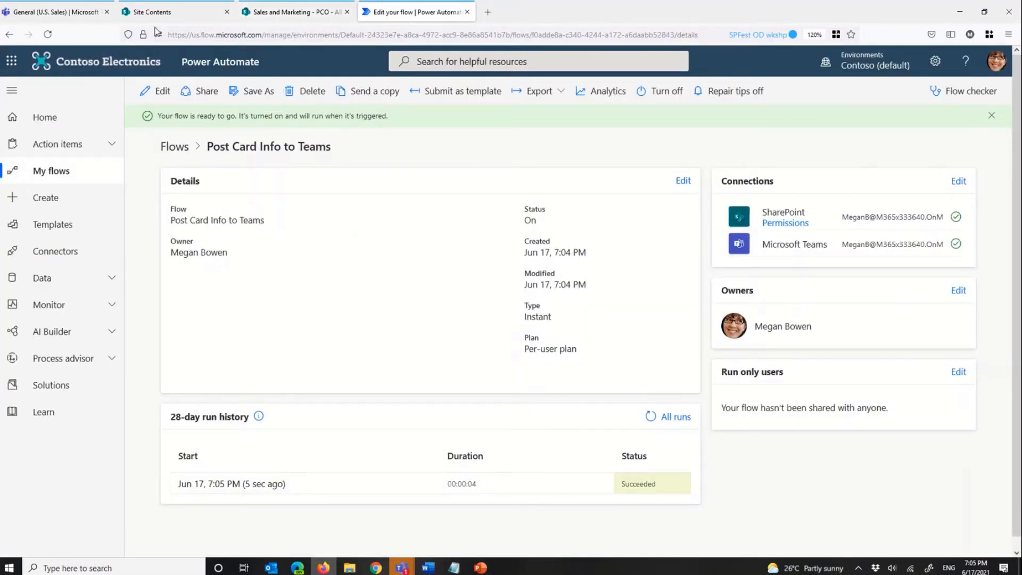
# Step: Review the Flooring Replacement card's text and facts in the U.S. Sales General channel in Teams, and open its linked SharePoint item
pyautogui.click(63, 16)
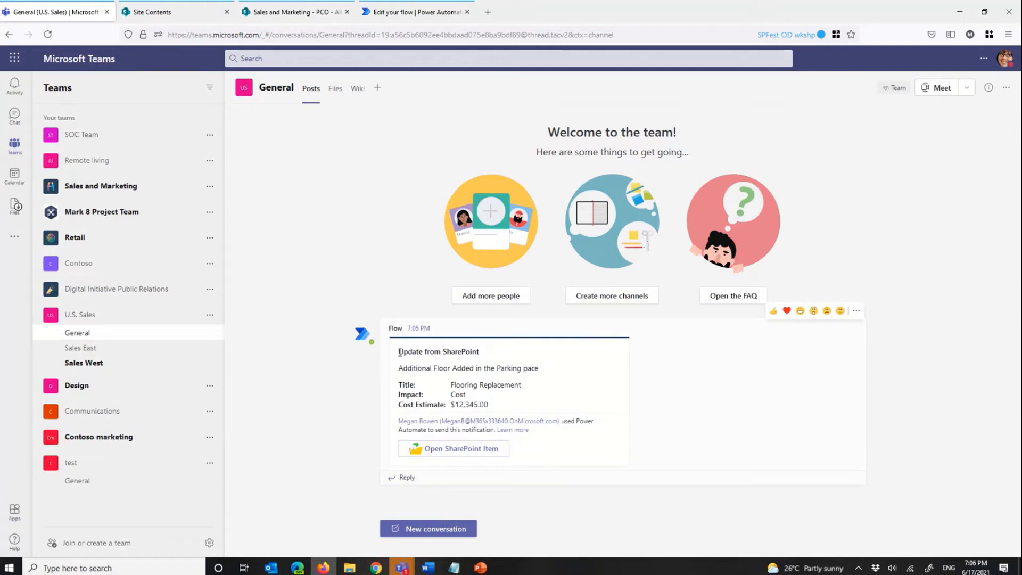
pyautogui.moveTo(400, 352); pyautogui.dragTo(458, 359)
pyautogui.click(402, 373)
pyautogui.tripleClick(402, 372)
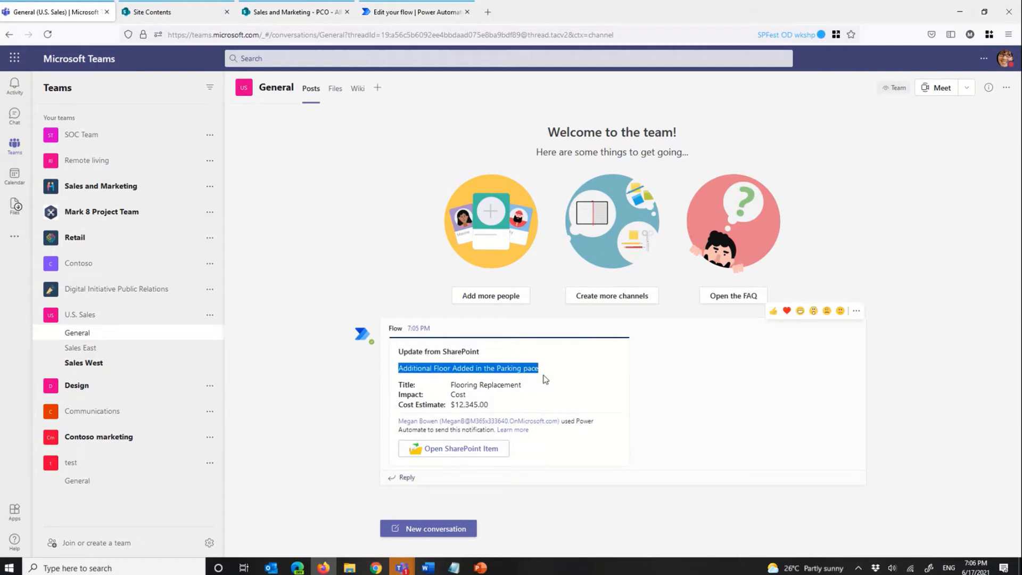
pyautogui.click(477, 393)
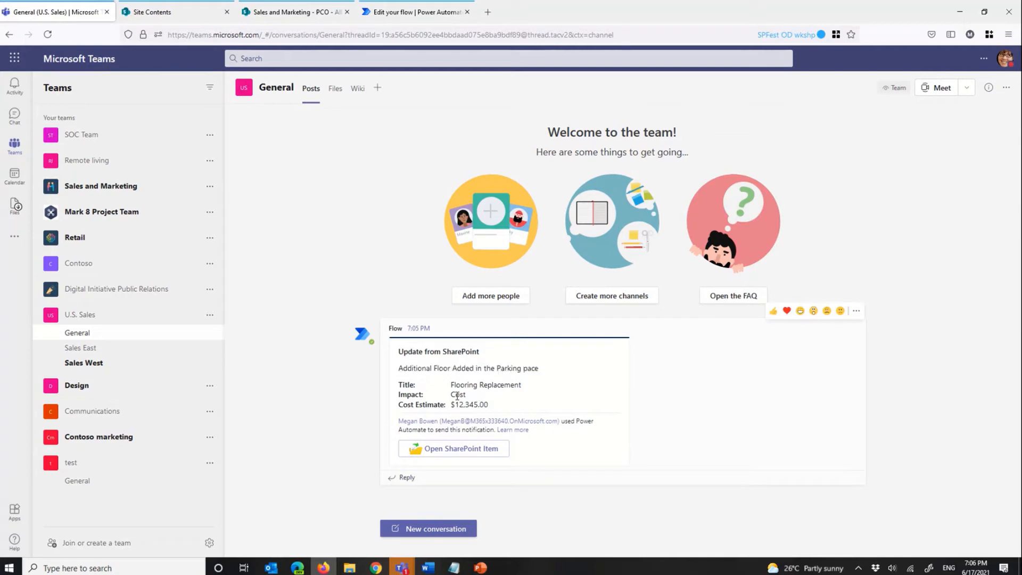
pyautogui.tripleClick(407, 395)
pyautogui.click(470, 408)
pyautogui.moveTo(491, 408); pyautogui.dragTo(459, 405)
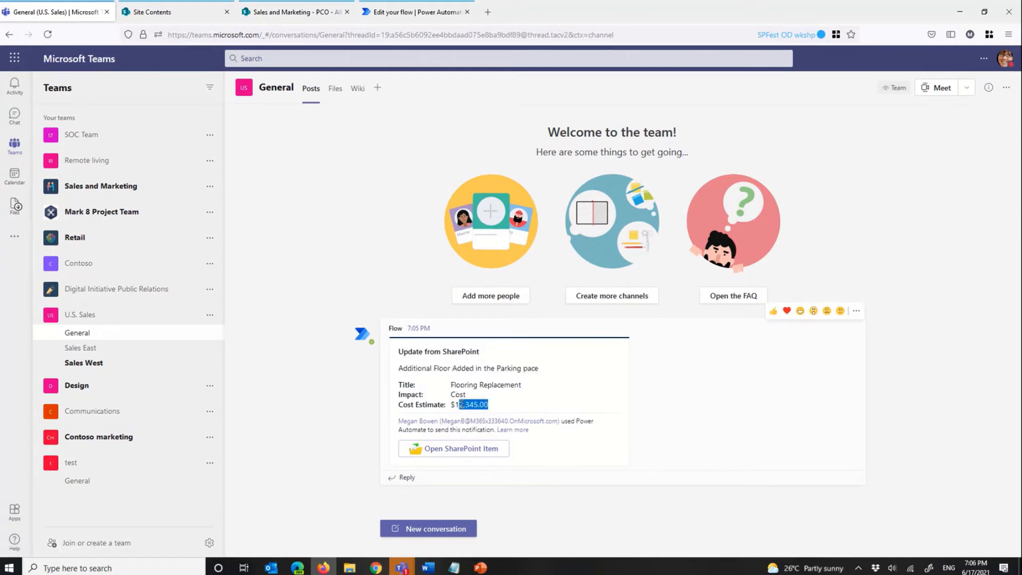
pyautogui.click(457, 450)
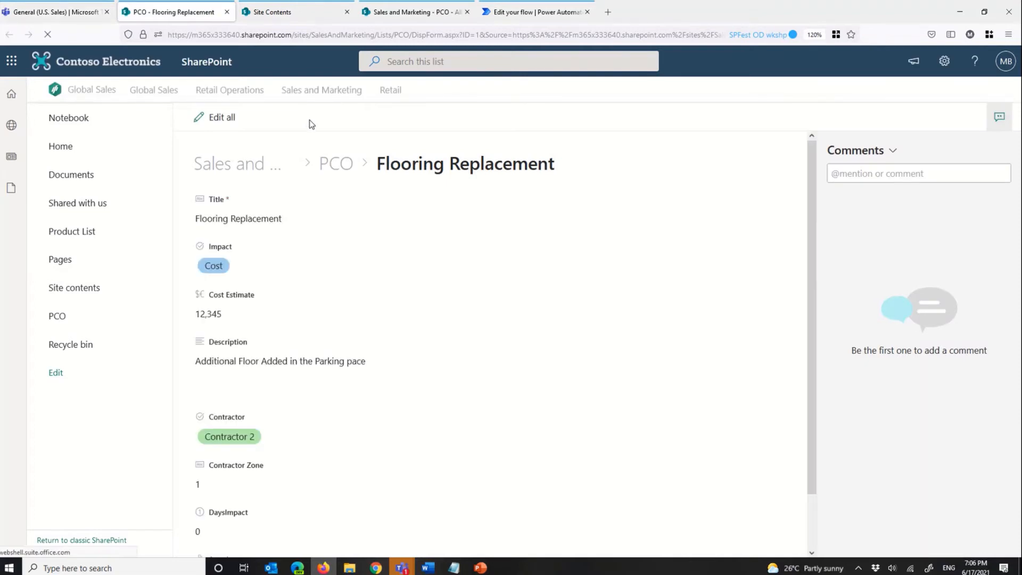
# Step: Return to the PCO list and run "Post Card Info to Teams" on the Extra Strong Installation item
pyautogui.click(394, 13)
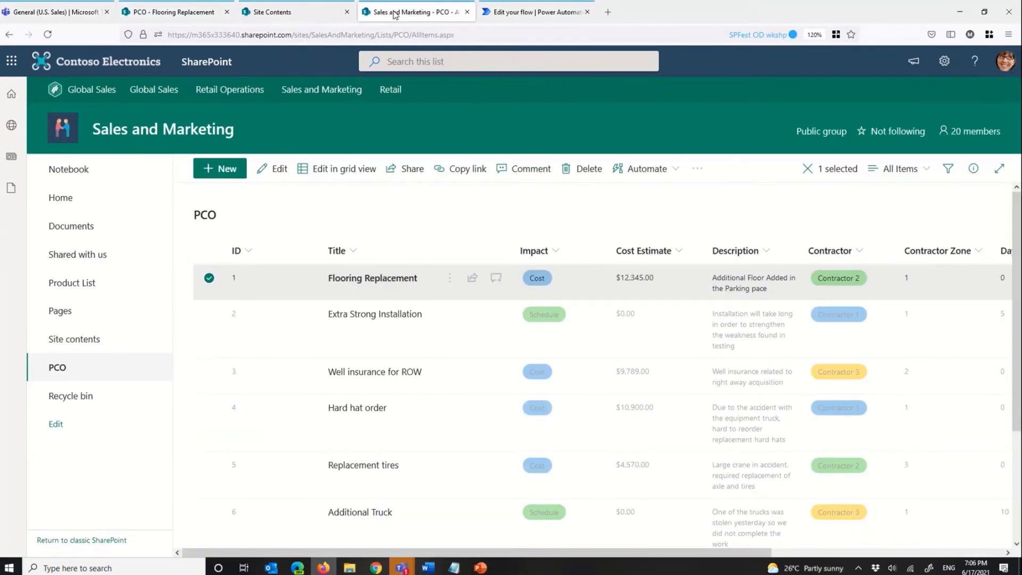
pyautogui.click(312, 306)
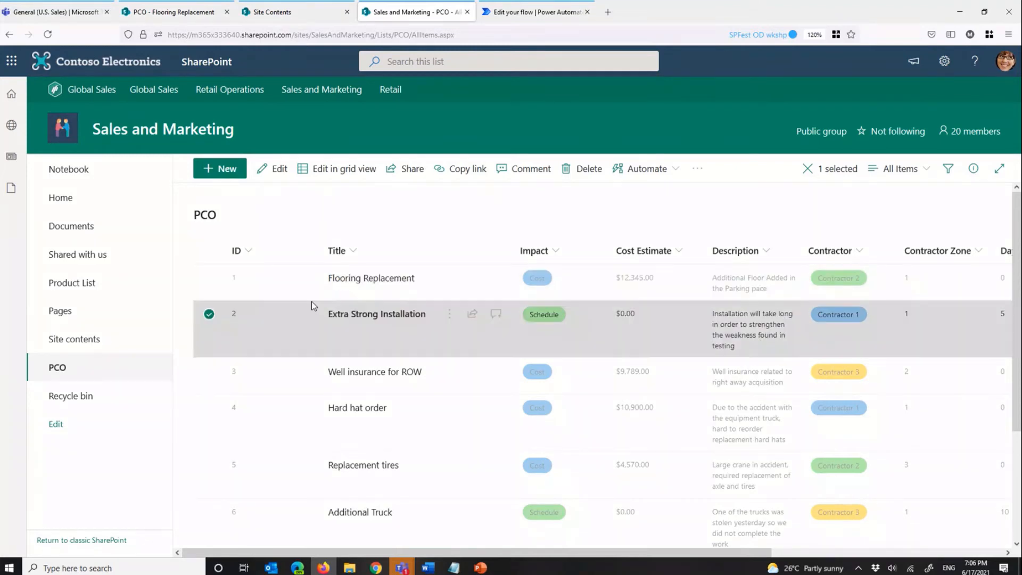
pyautogui.click(676, 174)
pyautogui.click(680, 217)
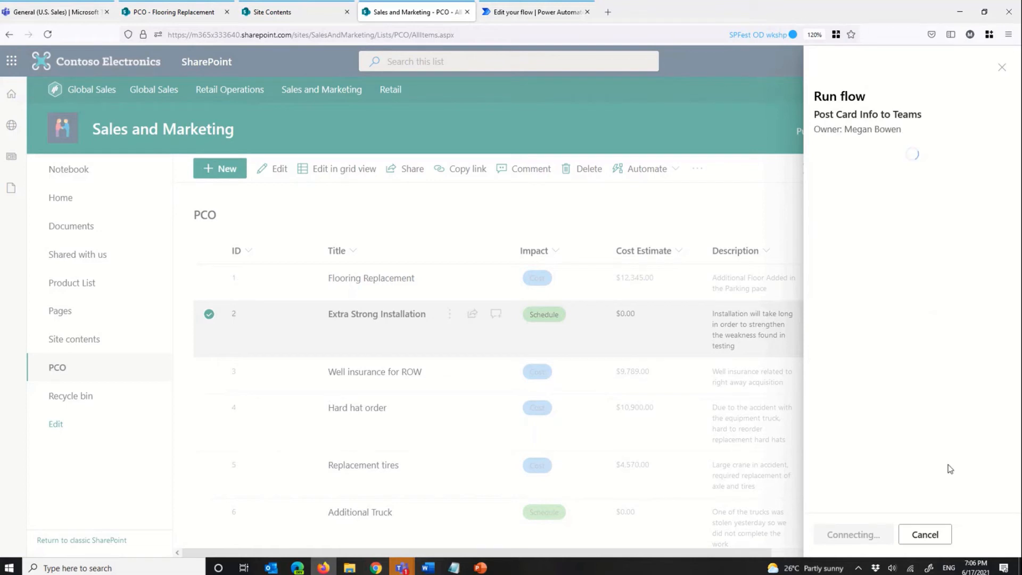
pyautogui.click(858, 537)
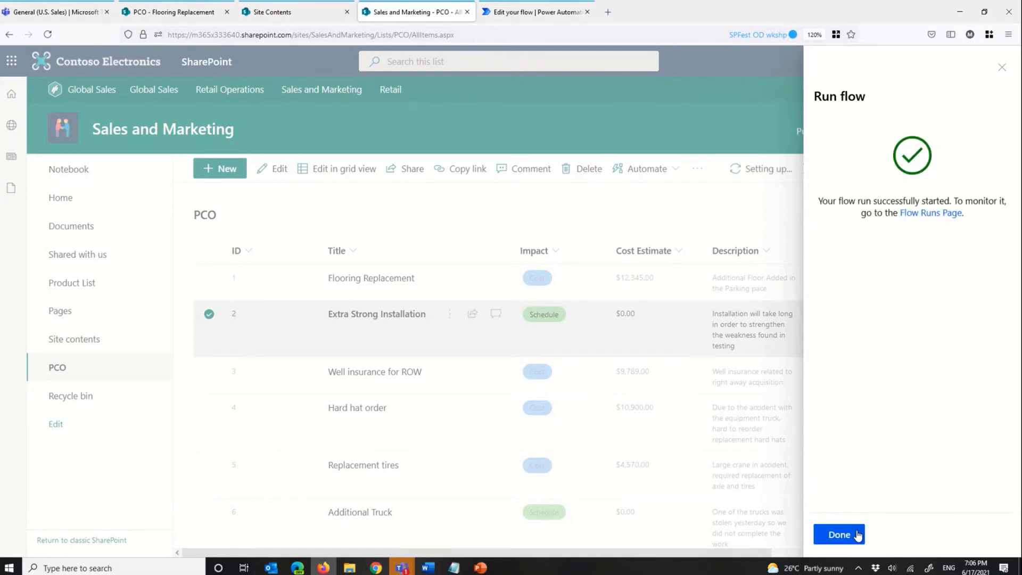
pyautogui.click(858, 535)
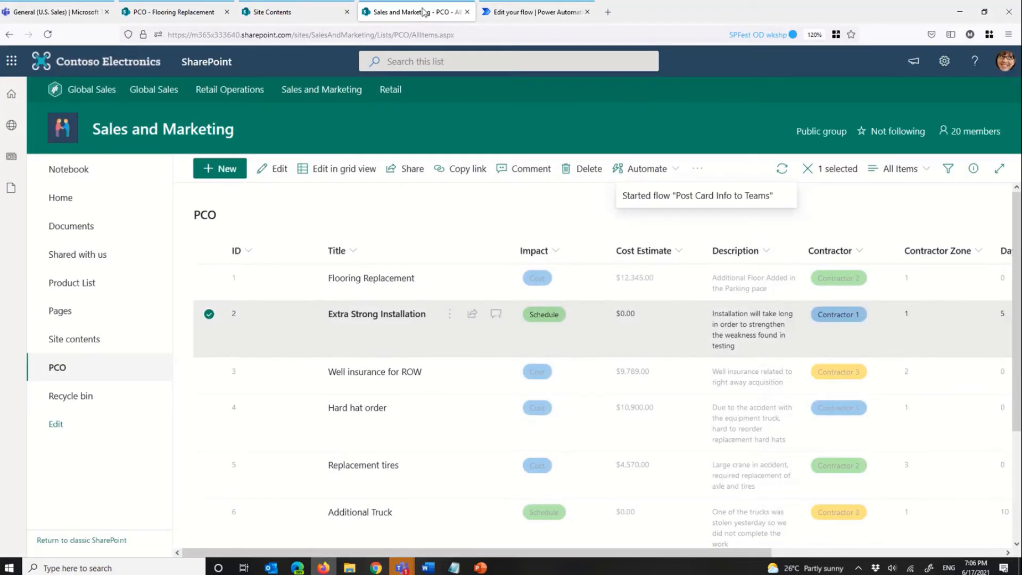
# Step: Check the description, title, impact and cost estimate on the Extra Strong Installation card in Teams
pyautogui.click(66, 15)
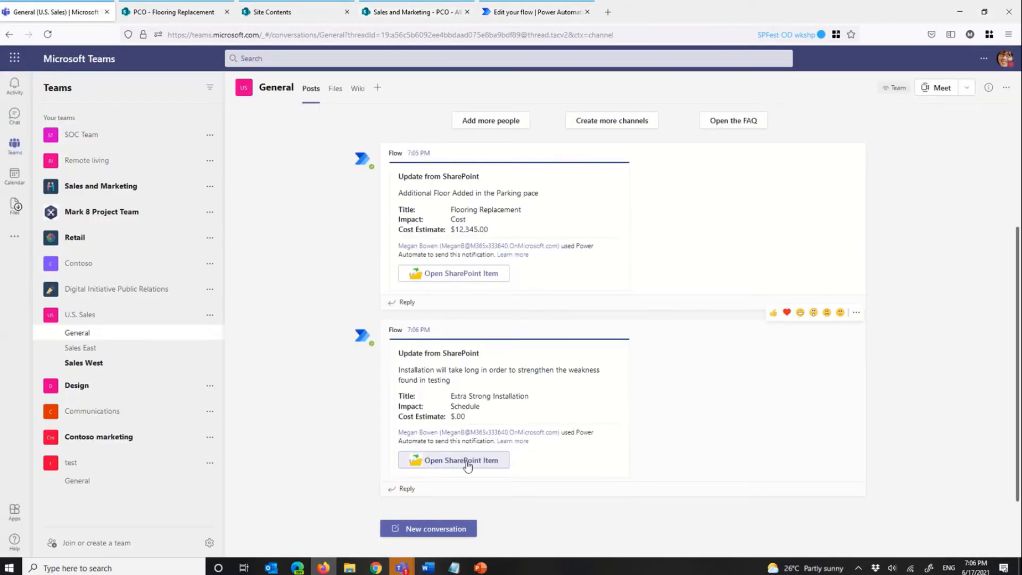
pyautogui.moveTo(400, 370); pyautogui.dragTo(452, 381)
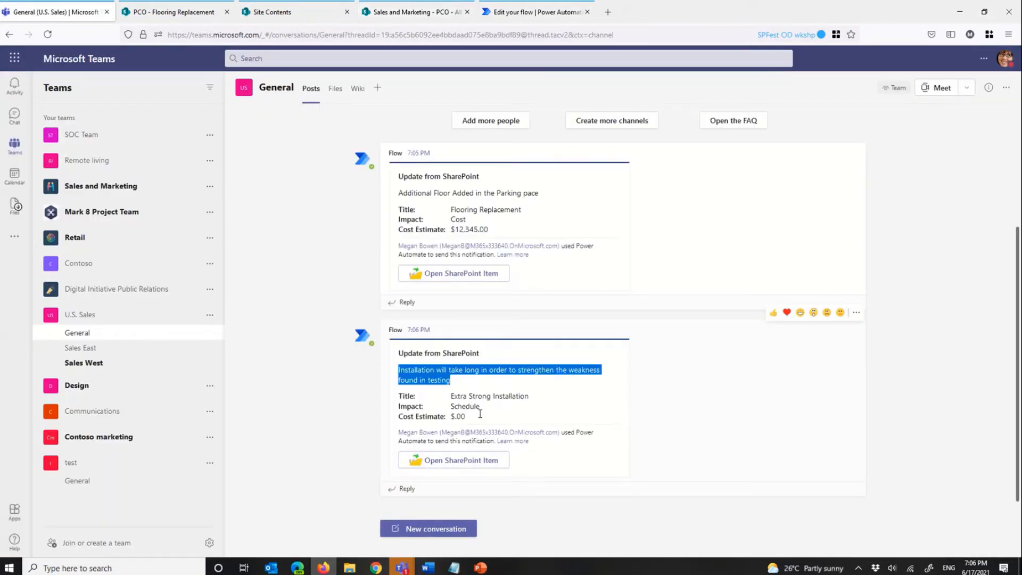
pyautogui.moveTo(467, 416); pyautogui.dragTo(450, 396)
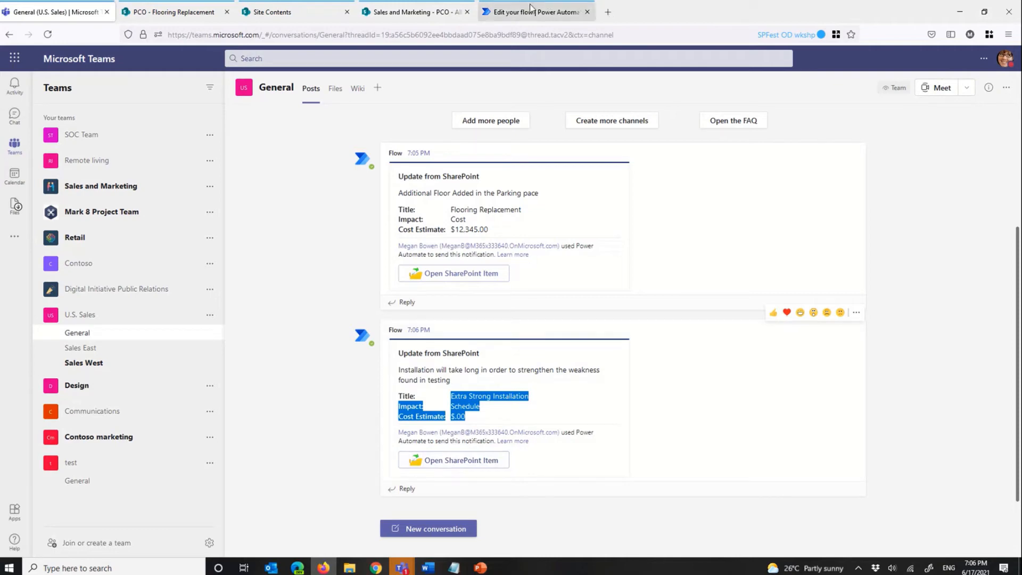
# Step: Open the flow's Teams posting action to review its adaptive card JSON, and check the sender of the latest card in Teams
pyautogui.click(532, 11)
pyautogui.click(160, 98)
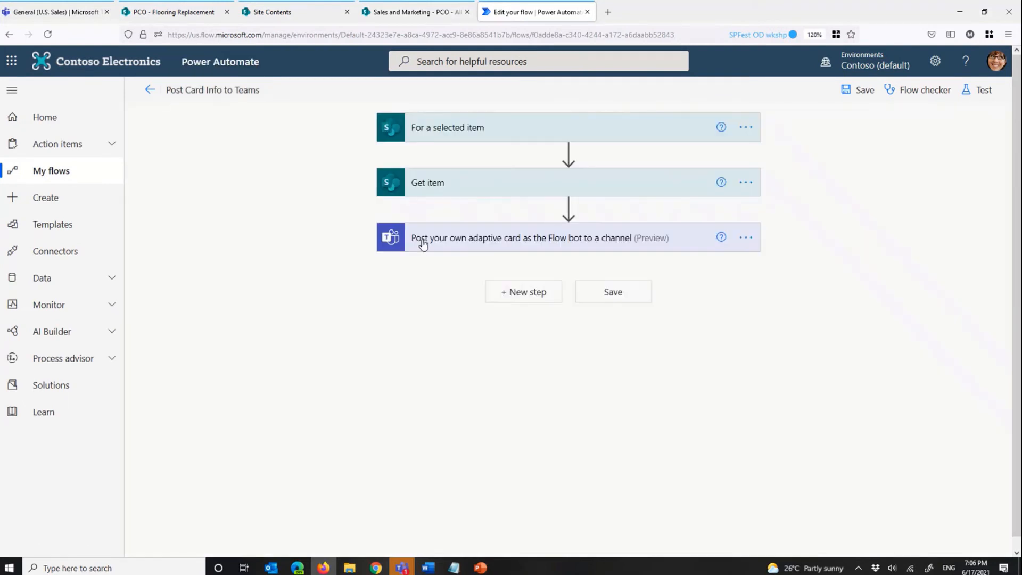
pyautogui.click(531, 236)
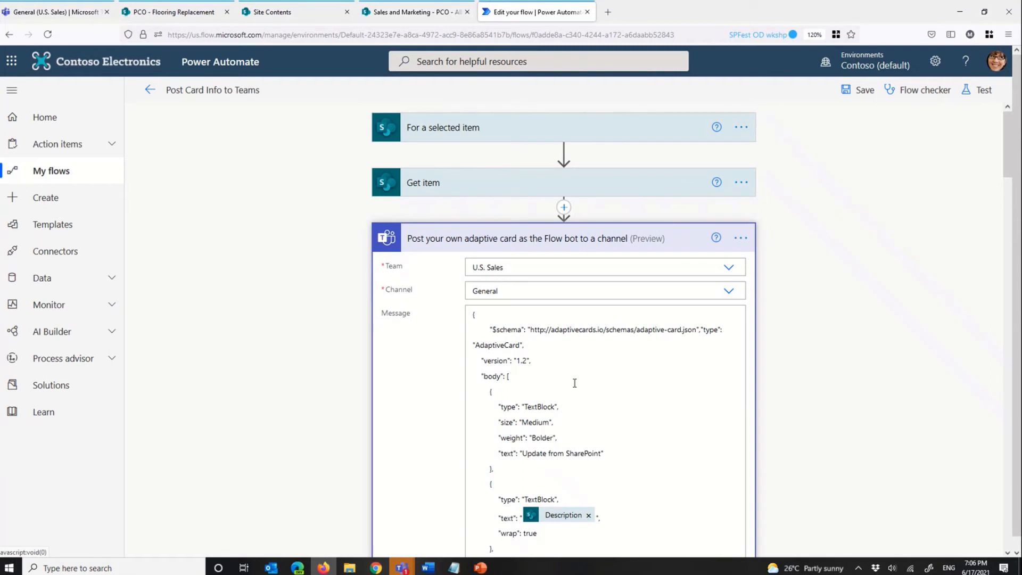
pyautogui.scroll(-3, 572, 389)
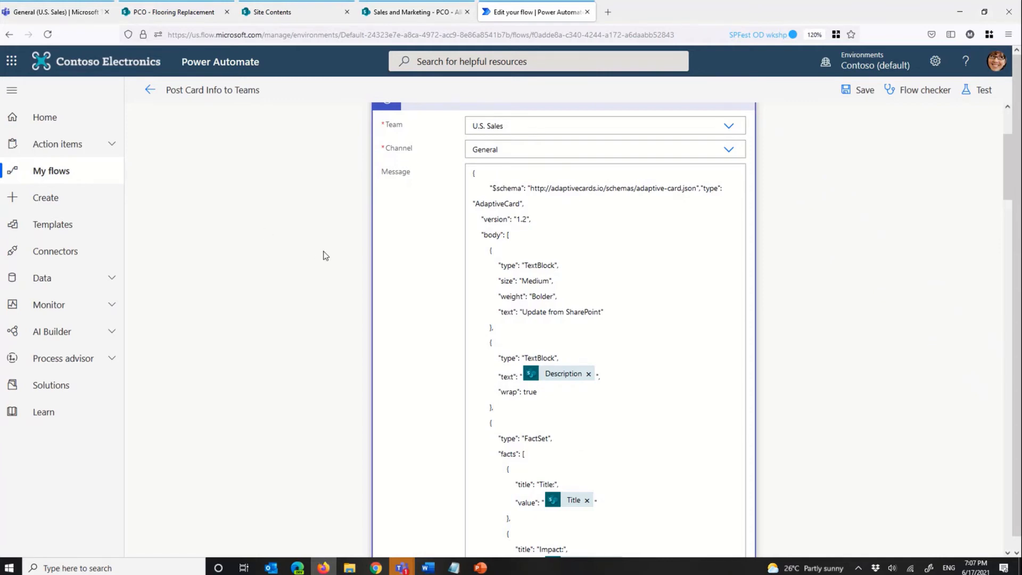
pyautogui.scroll(-5, 326, 256)
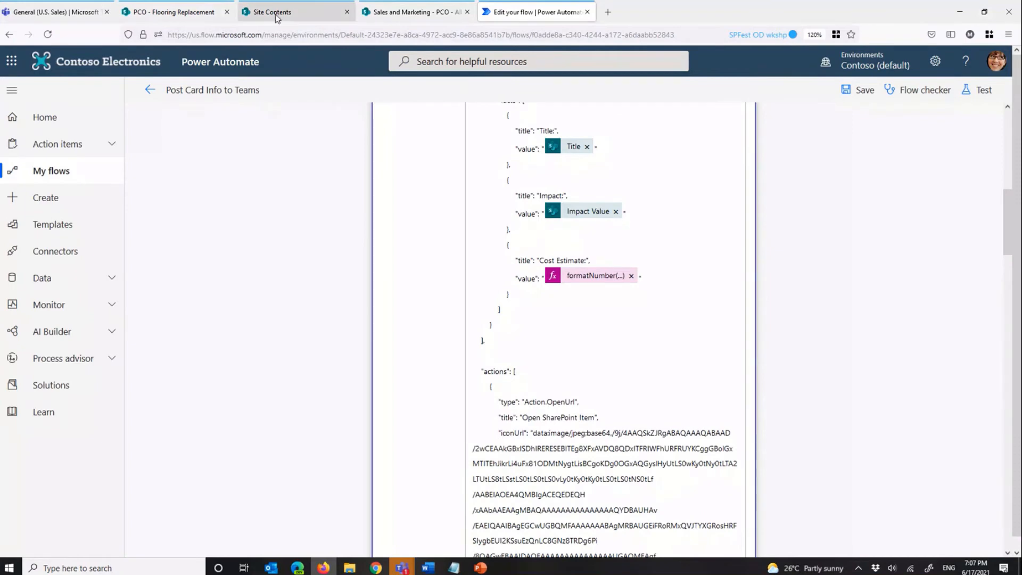
pyautogui.click(64, 16)
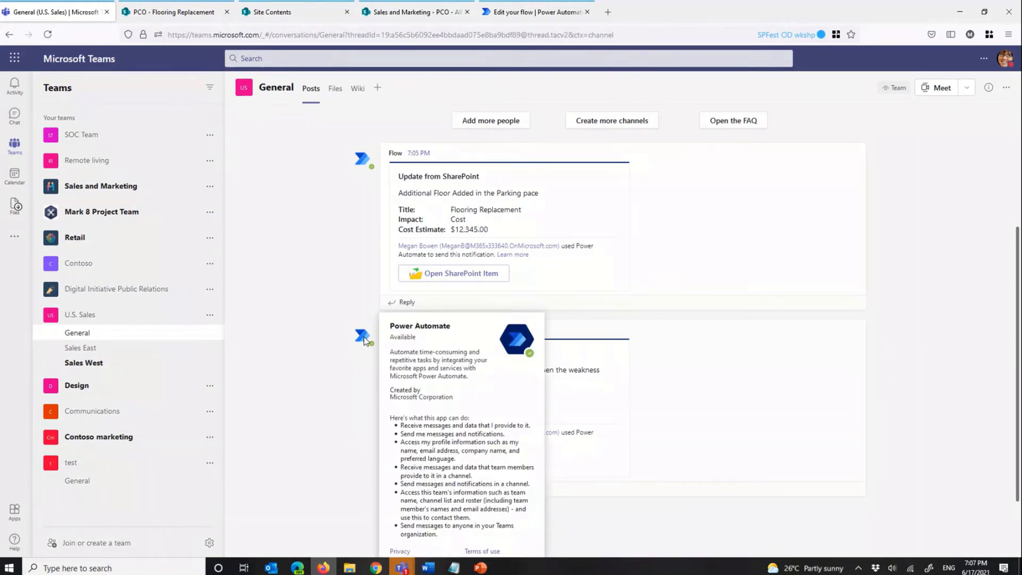
pyautogui.doubleClick(396, 330)
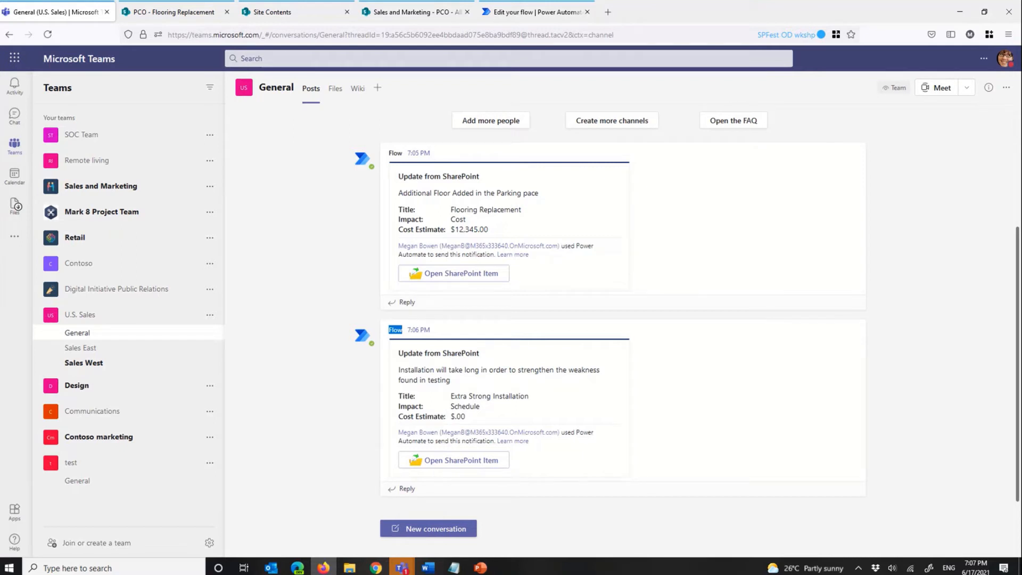
# Step: Switch to Edge, show the Microsoft Docs article "Create your first adaptive card" and select its web address
pyautogui.click(298, 569)
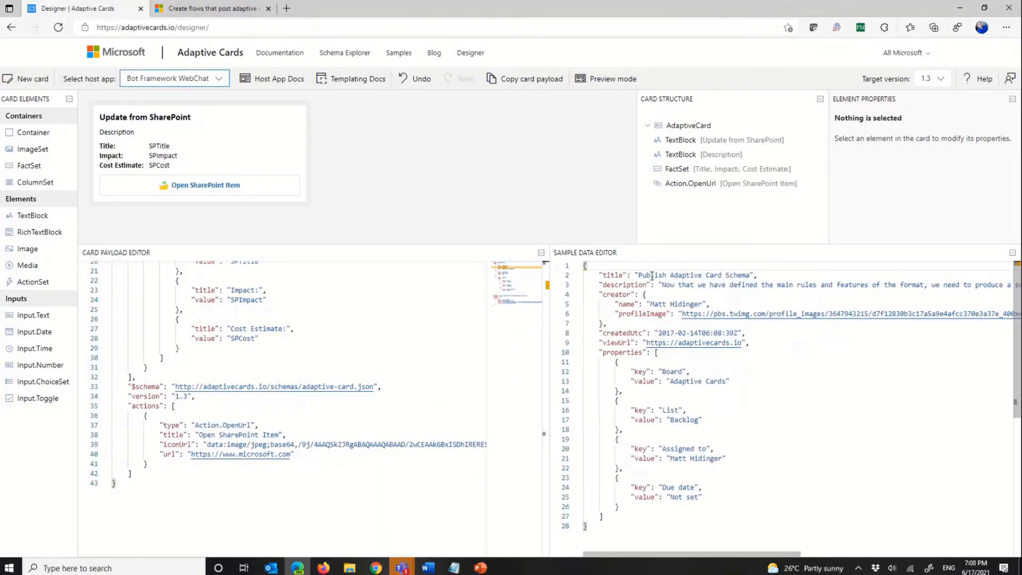
pyautogui.click(199, 9)
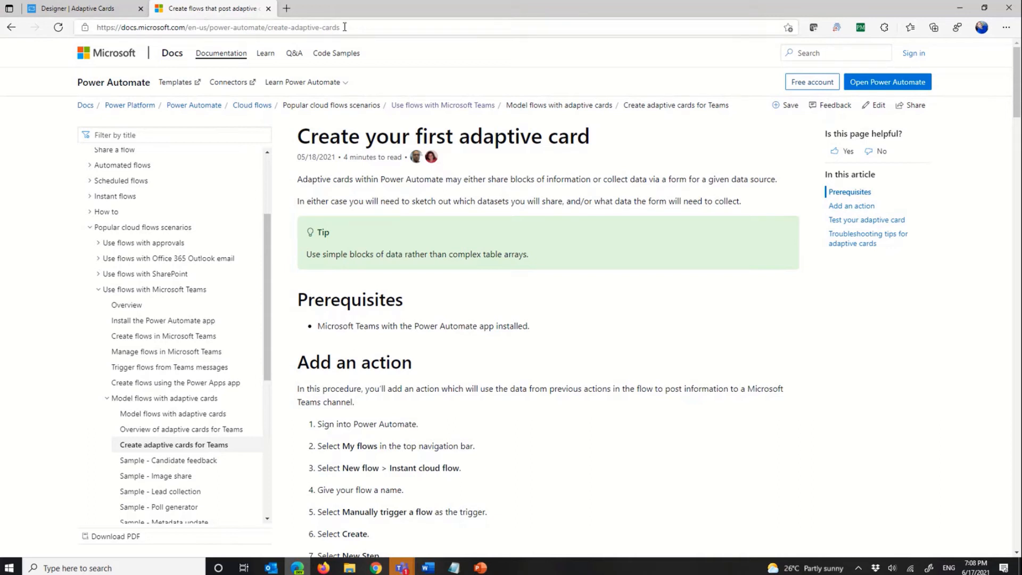
pyautogui.click(202, 28)
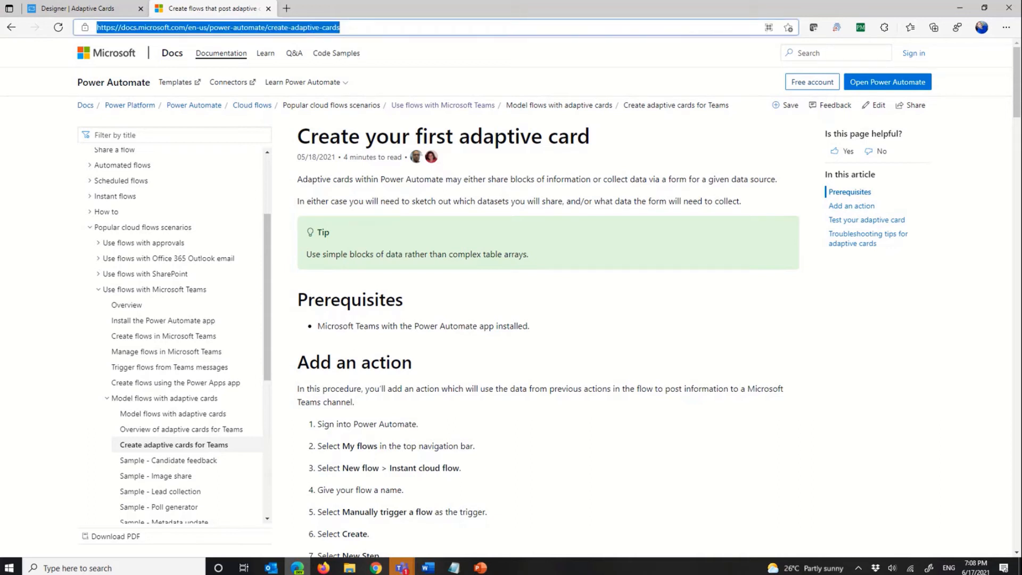
pyautogui.hotkey('alt', 'Tab')
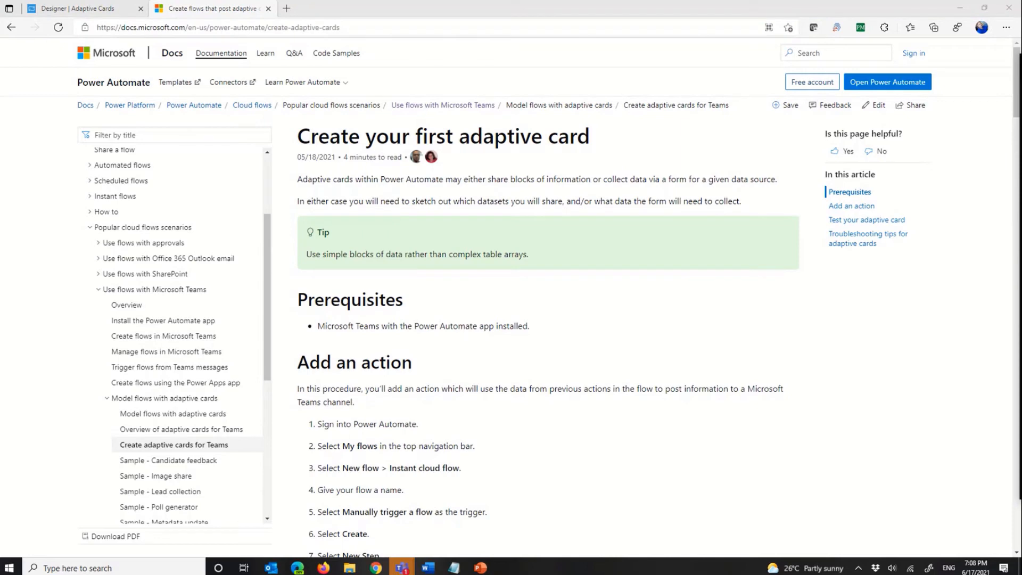
# Step: Read through the article's instructions for adding the Teams action, replacing the JSON texts and testing the card
pyautogui.scroll(-2, 461, 402)
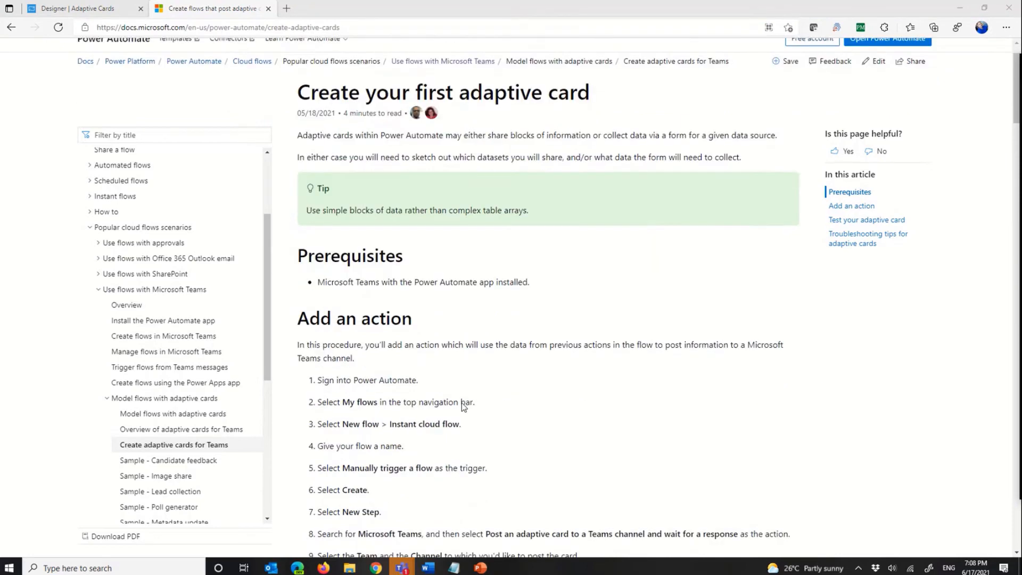
pyautogui.scroll(-2, 462, 402)
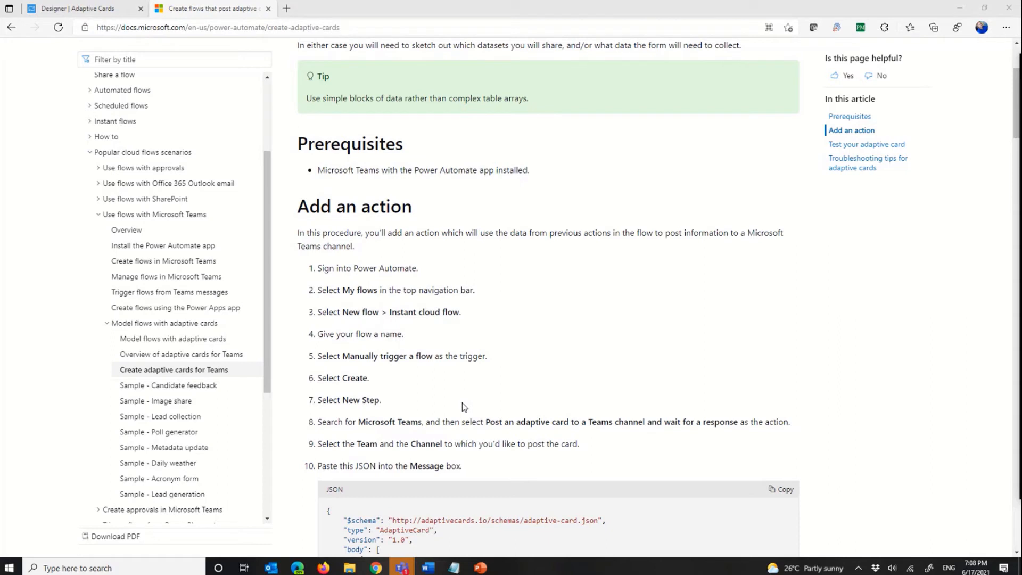
pyautogui.click(197, 340)
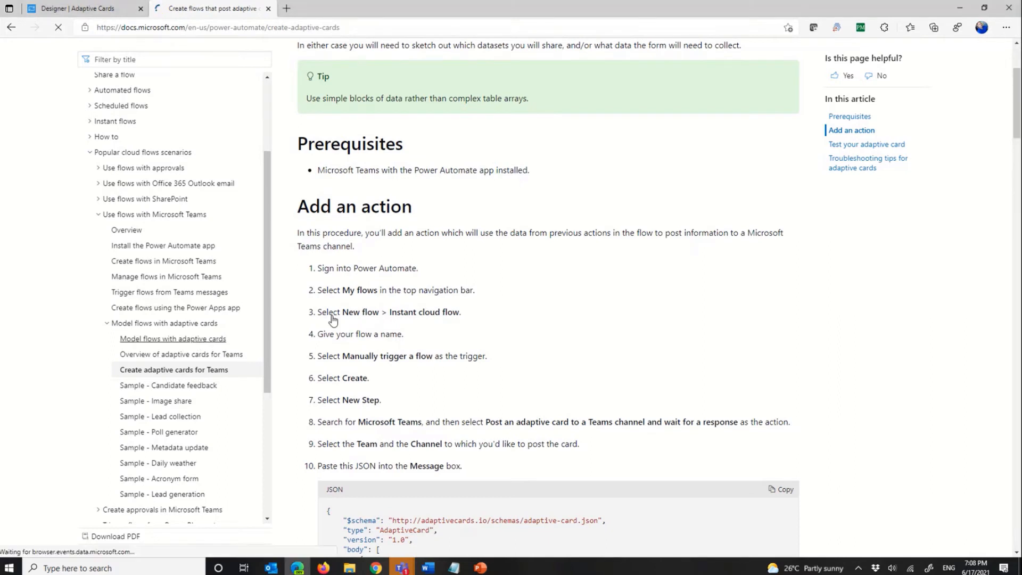
pyautogui.scroll(-18, 618, 255)
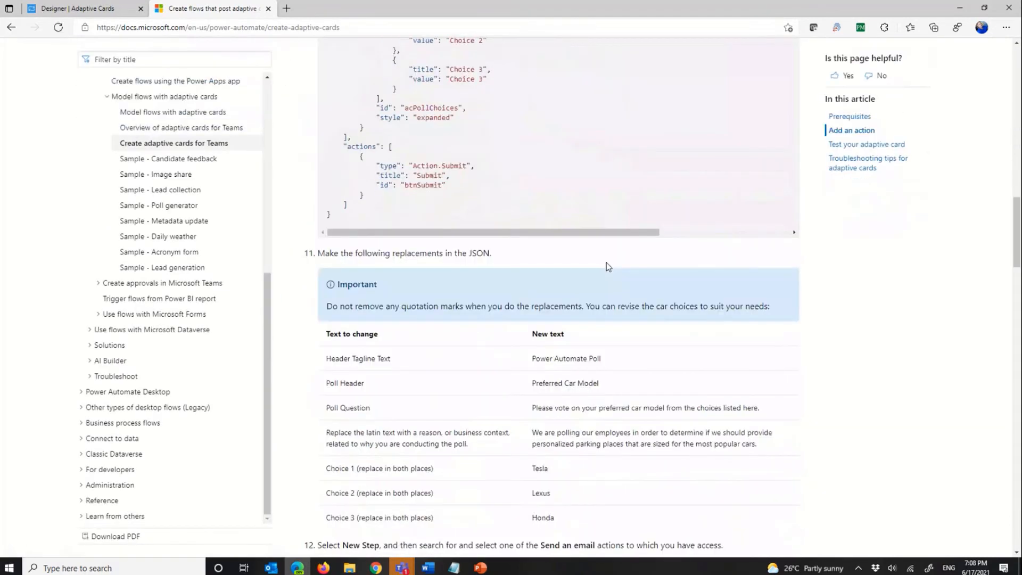
pyautogui.scroll(-4, 606, 263)
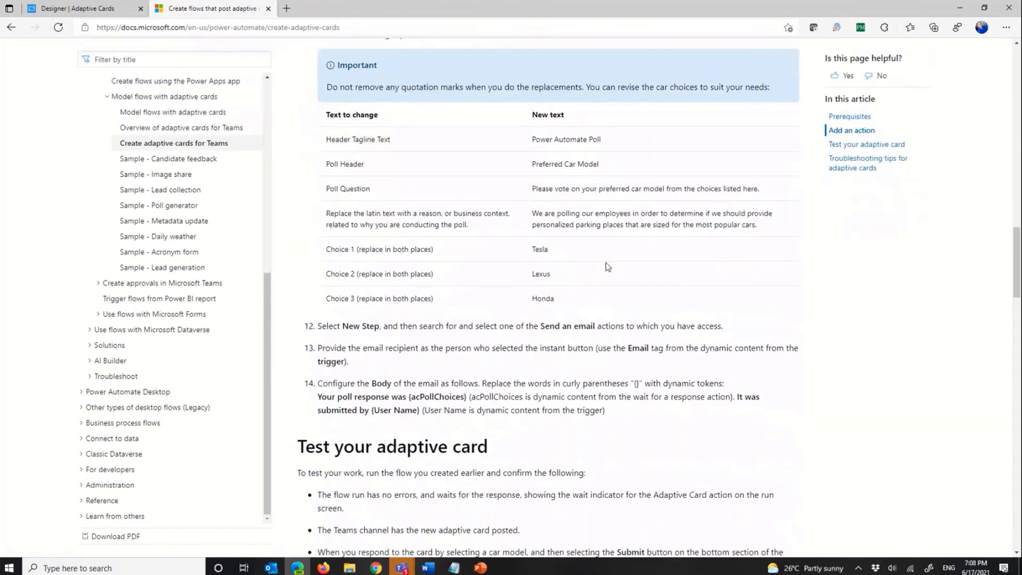
# Step: Review the article's adaptive card JSON, the finished Poll Request card and the troubleshooting tips for adaptive cards
pyautogui.scroll(12, 606, 263)
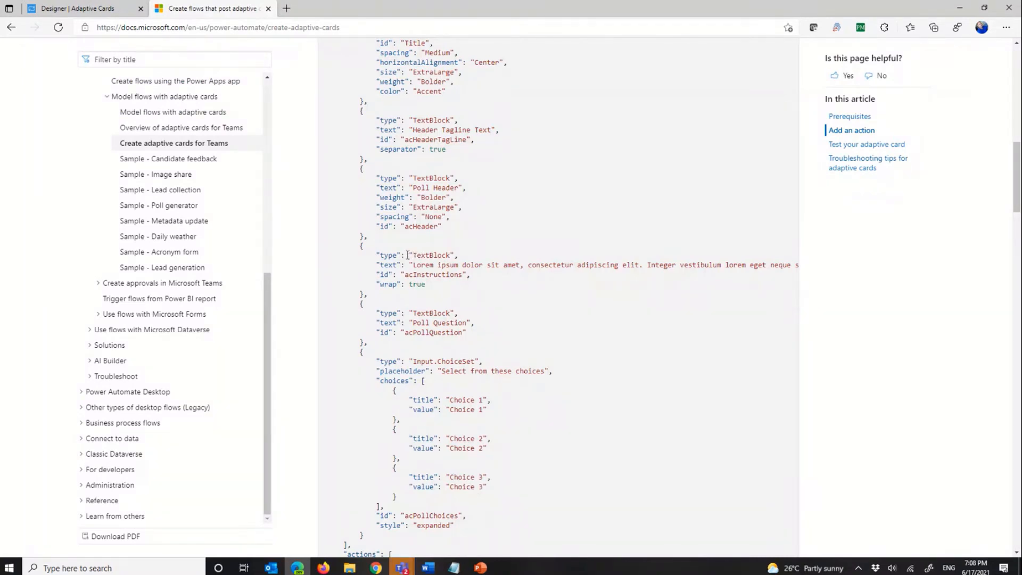
pyautogui.scroll(-20, 408, 255)
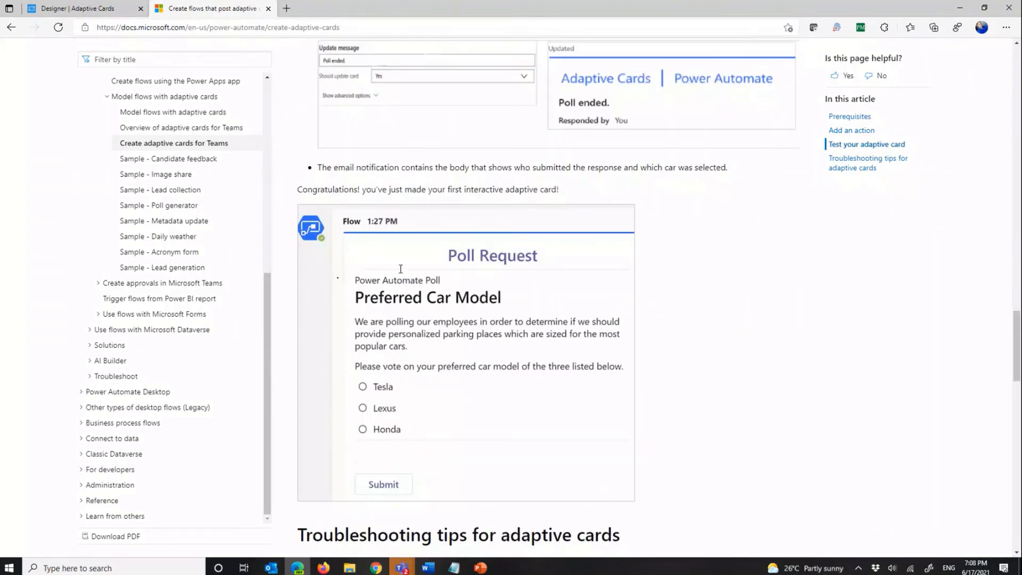
pyautogui.scroll(-12, 400, 269)
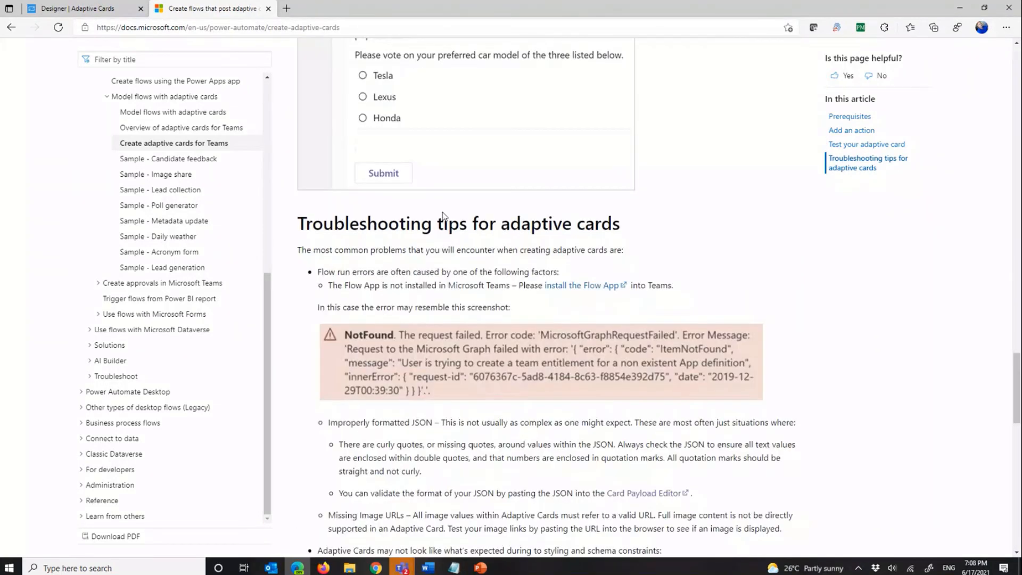
pyautogui.scroll(2, 373, 239)
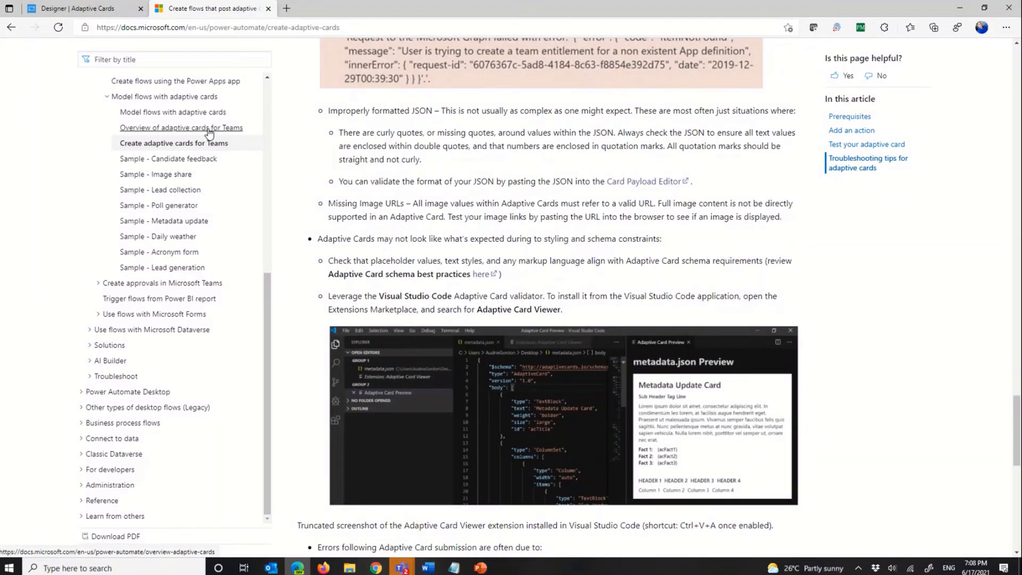
# Step: Open the "Overview of adaptive cards for Teams" article and read its sections on directing content to Teams members and channels
pyautogui.click(209, 133)
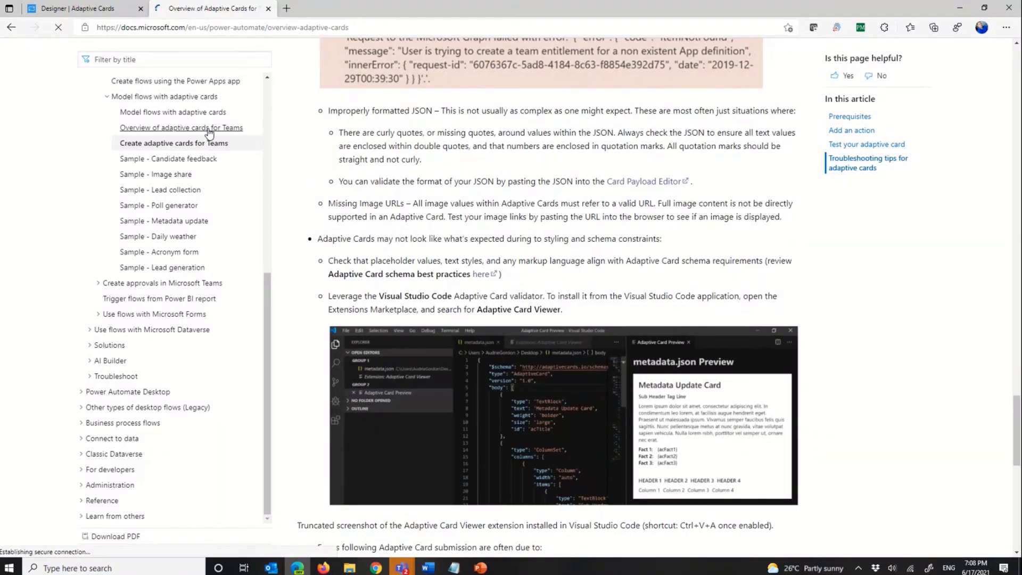
pyautogui.scroll(-3, 537, 327)
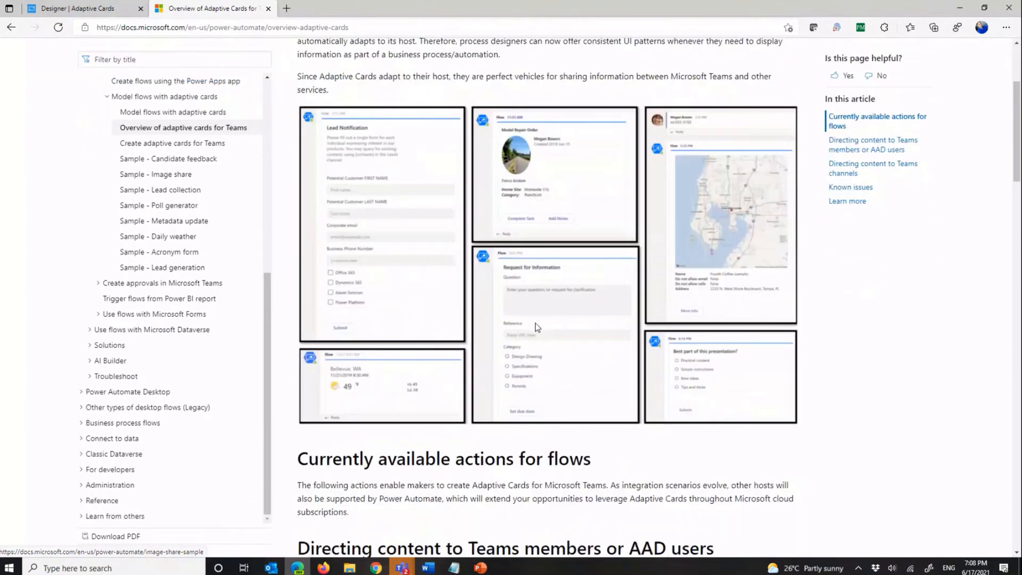
pyautogui.scroll(-5, 537, 327)
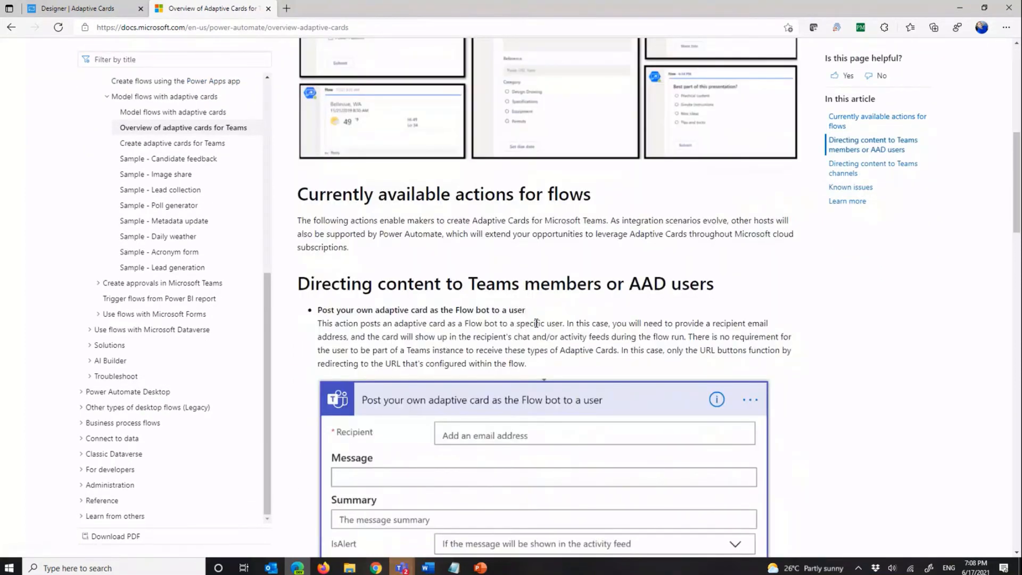
pyautogui.scroll(-10, 536, 324)
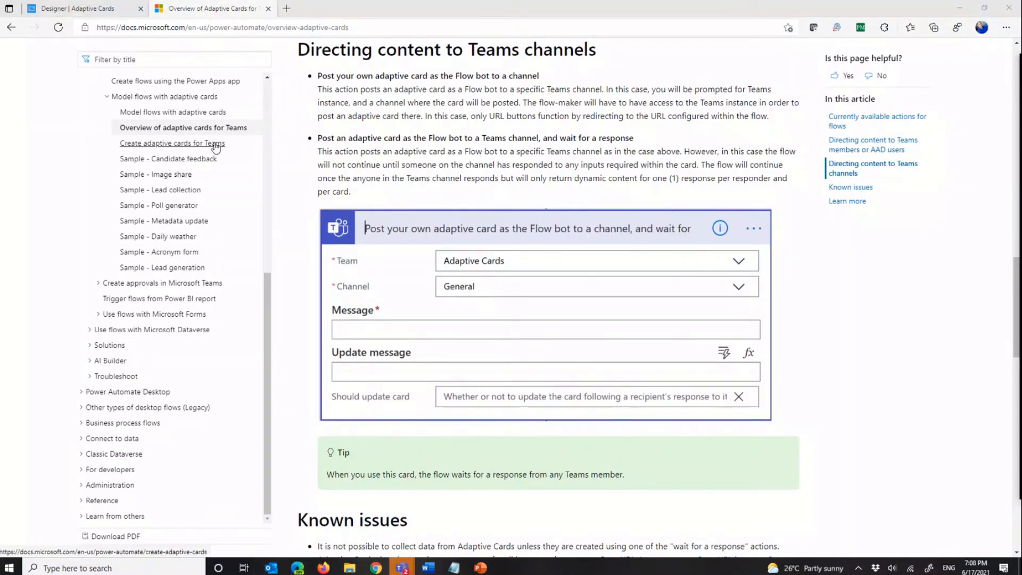
# Step: Open the Daily weather sample article and compare its card with today's Ottawa weather card in the Sales and Marketing General channel in Teams
pyautogui.click(174, 238)
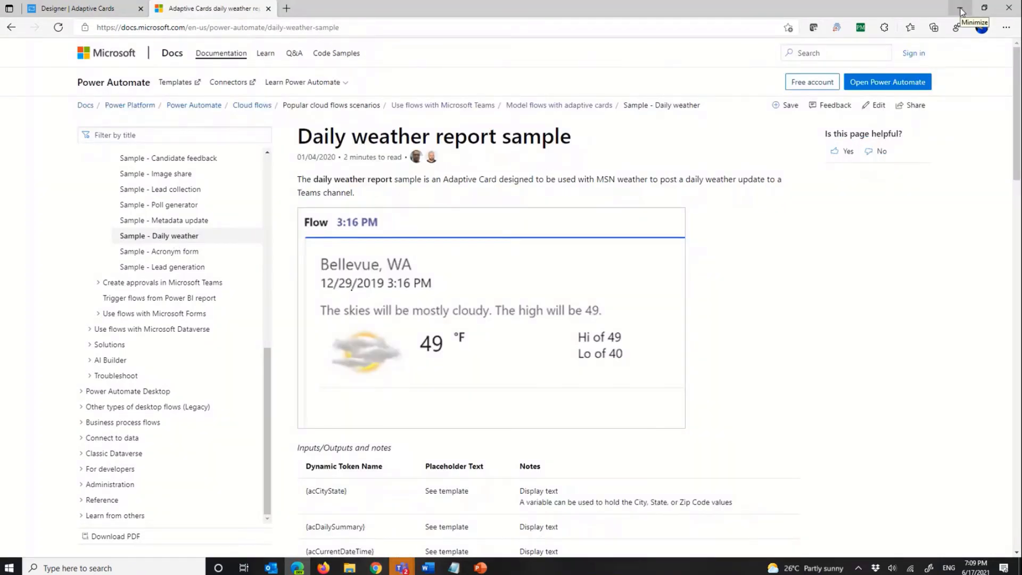
pyautogui.click(324, 567)
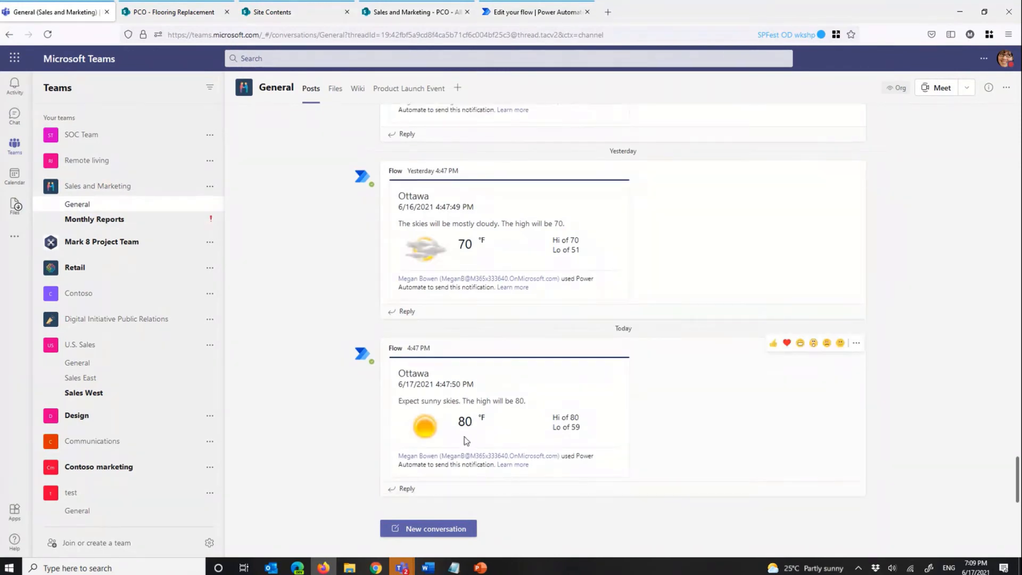
pyautogui.moveTo(461, 423); pyautogui.dragTo(478, 425)
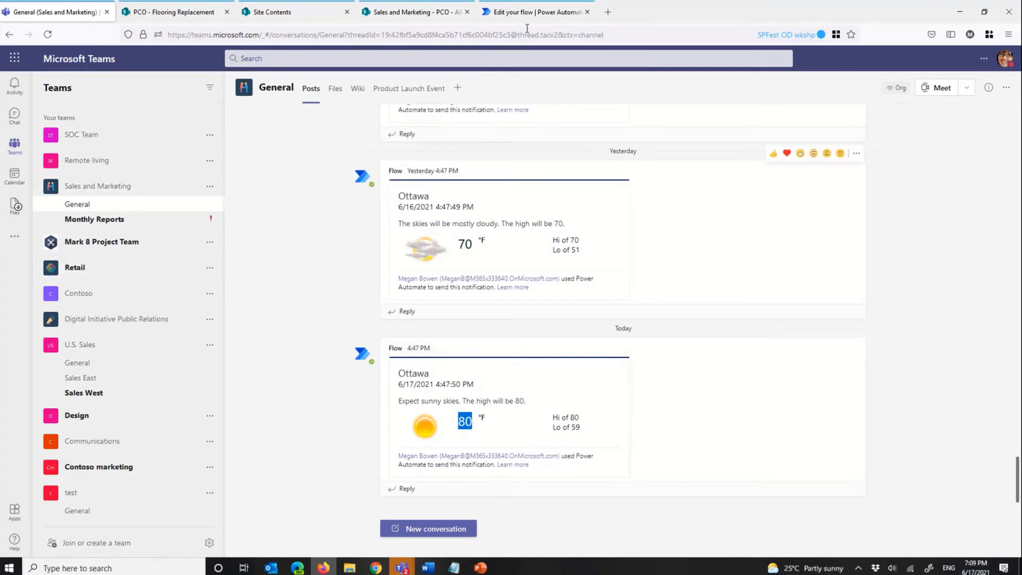
pyautogui.click(958, 14)
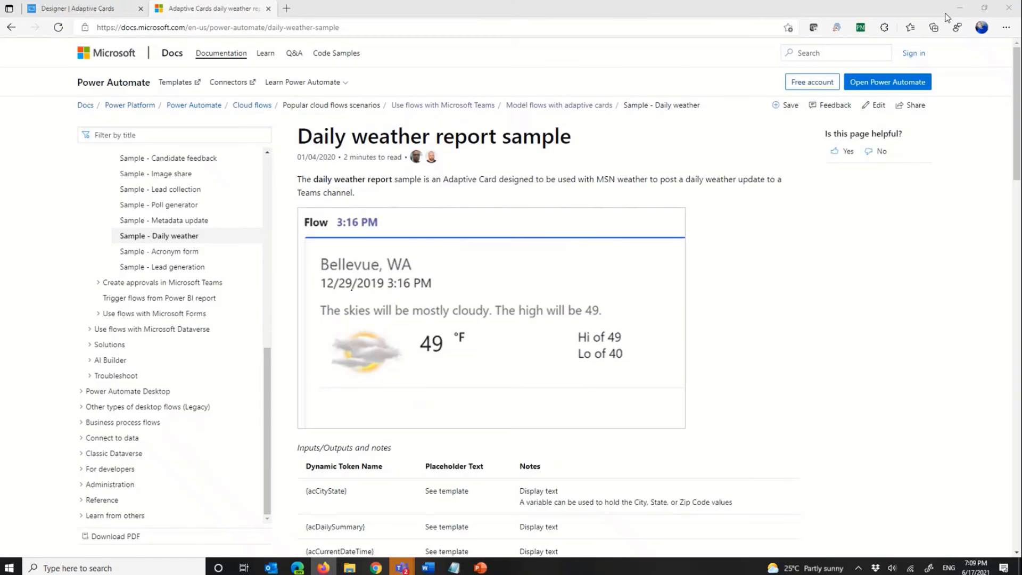
pyautogui.scroll(5, 207, 407)
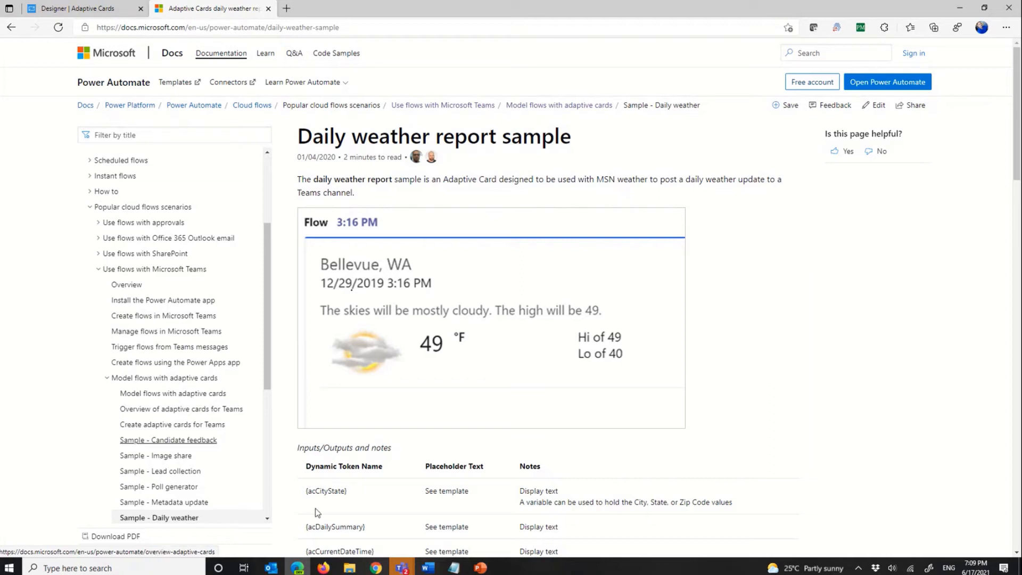
# Step: Switch to PowerPoint, start the slide show from the "Adaptive Cards – Post Relevant Info" demo slide and advance to the next slide
pyautogui.moveTo(479, 570)
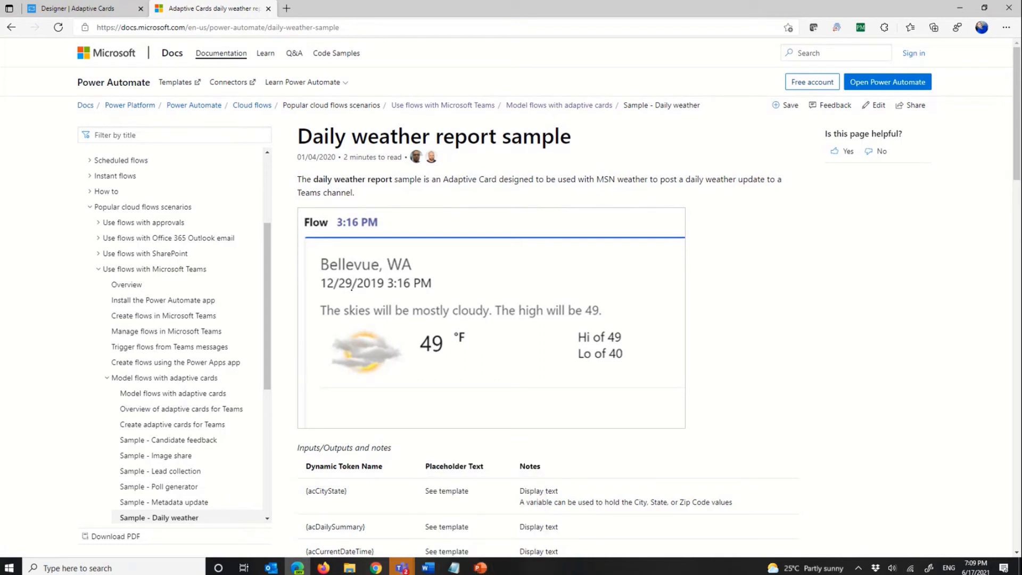
pyautogui.hotkey('alt', 'Tab')
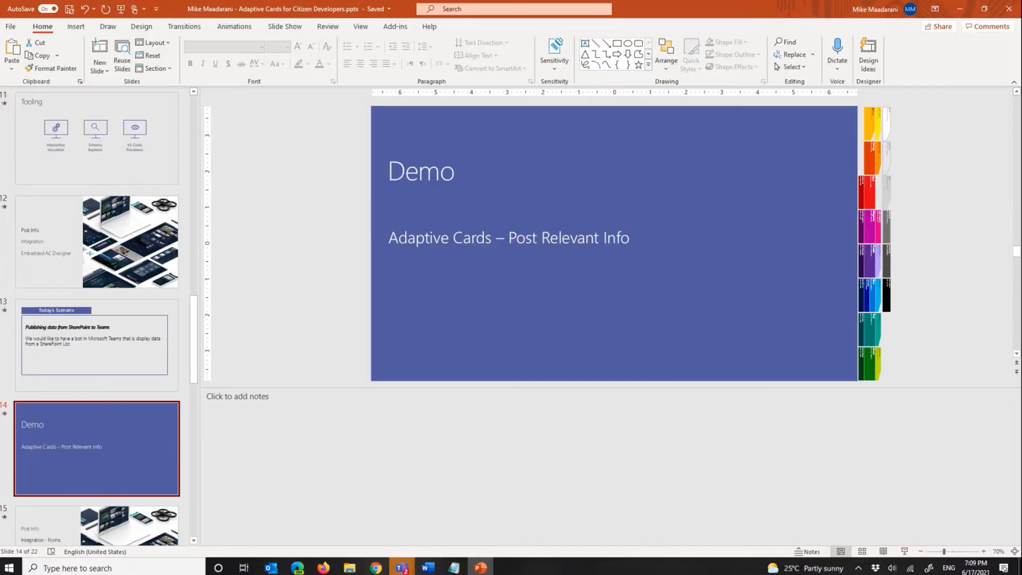
pyautogui.click(904, 551)
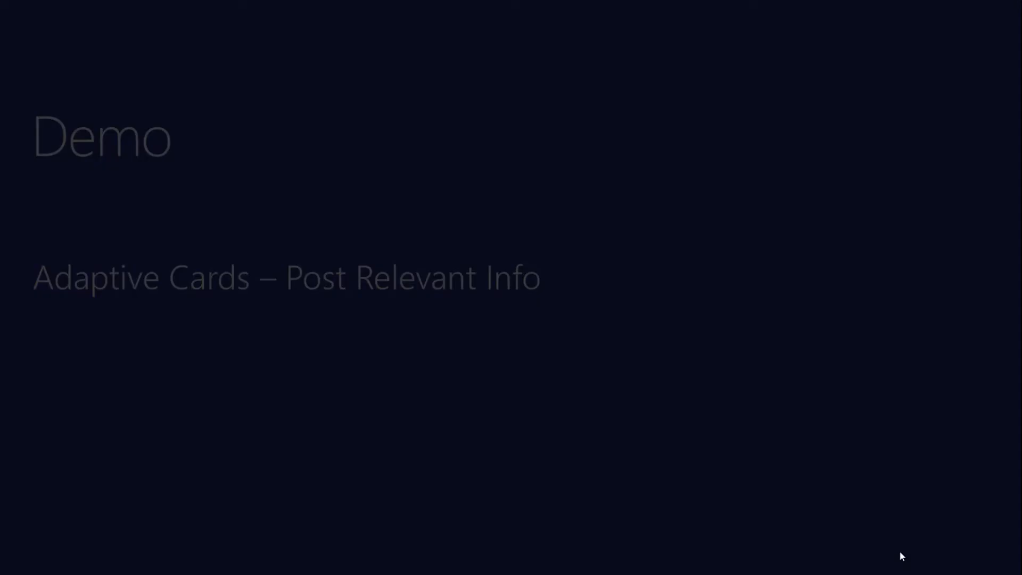
pyautogui.hotkey('alt', 'Tab')
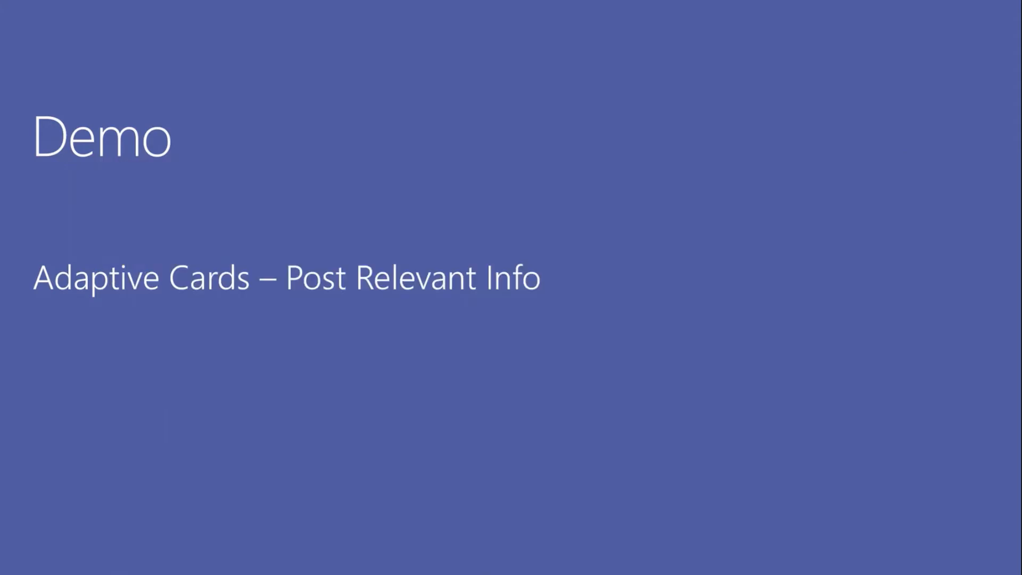
pyautogui.hotkey('alt', 'Tab')
pyautogui.hotkey('alt', 'Tab')
pyautogui.hotkey('alt', 'Tab')
pyautogui.click(848, 407)
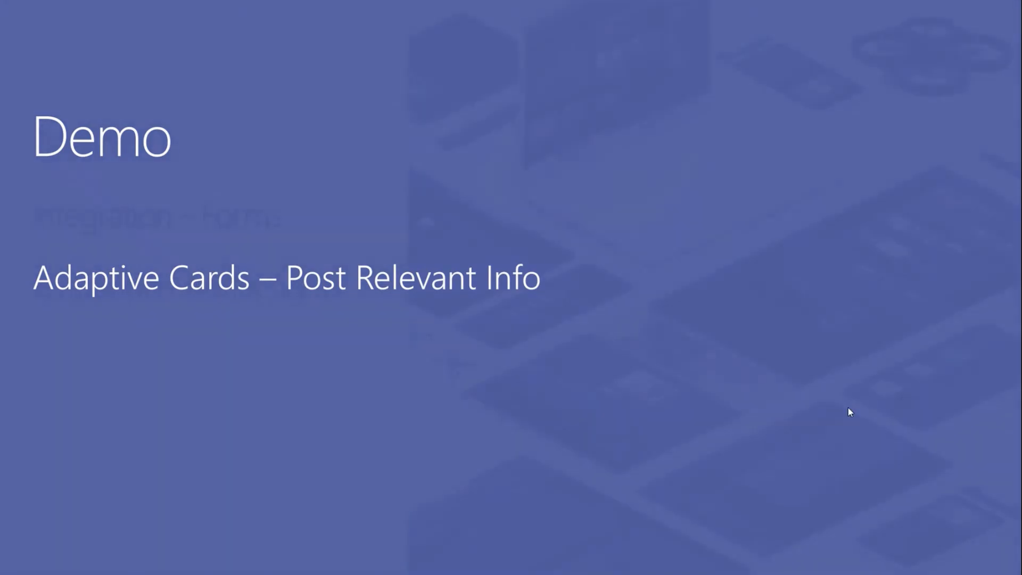
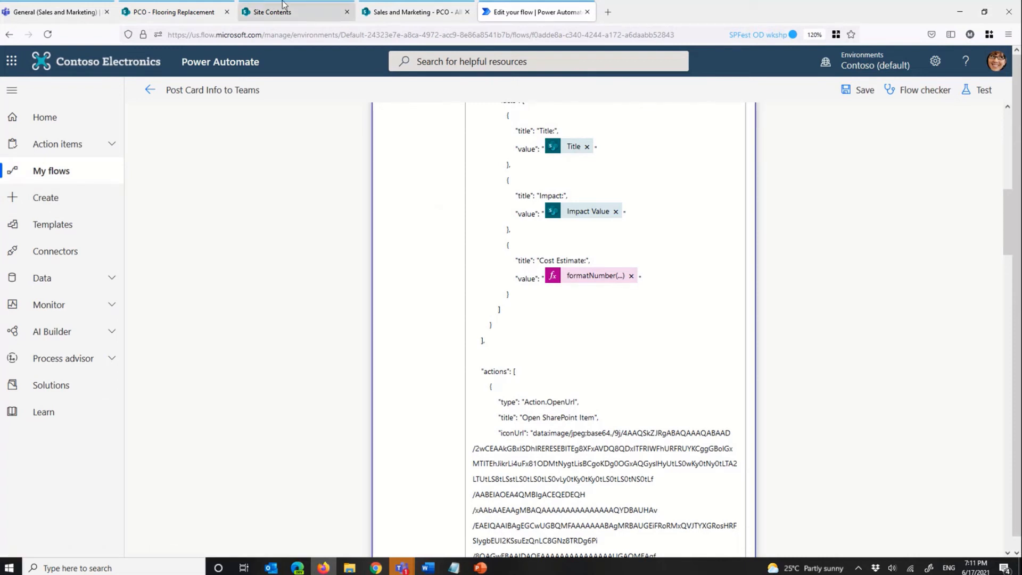
# Step: Leave the Post Card Info to Teams flow without saving and open the list of own cloud flows
pyautogui.click(78, 201)
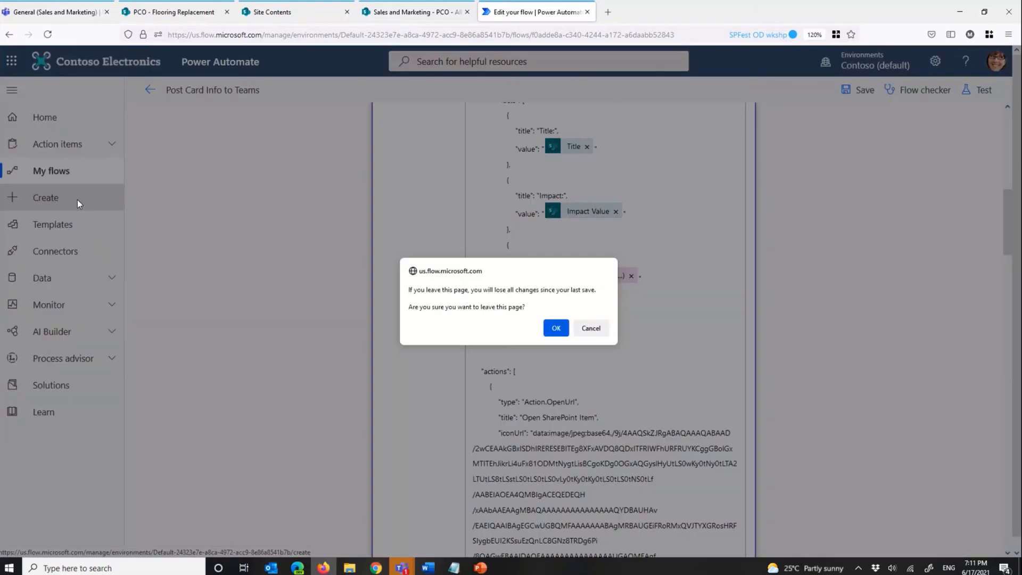
pyautogui.click(557, 334)
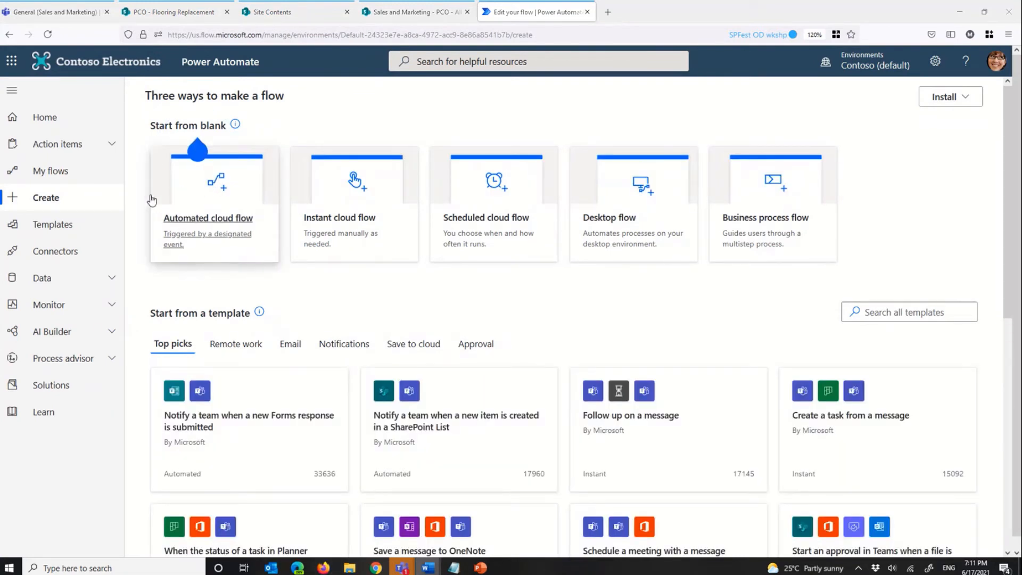
pyautogui.click(63, 170)
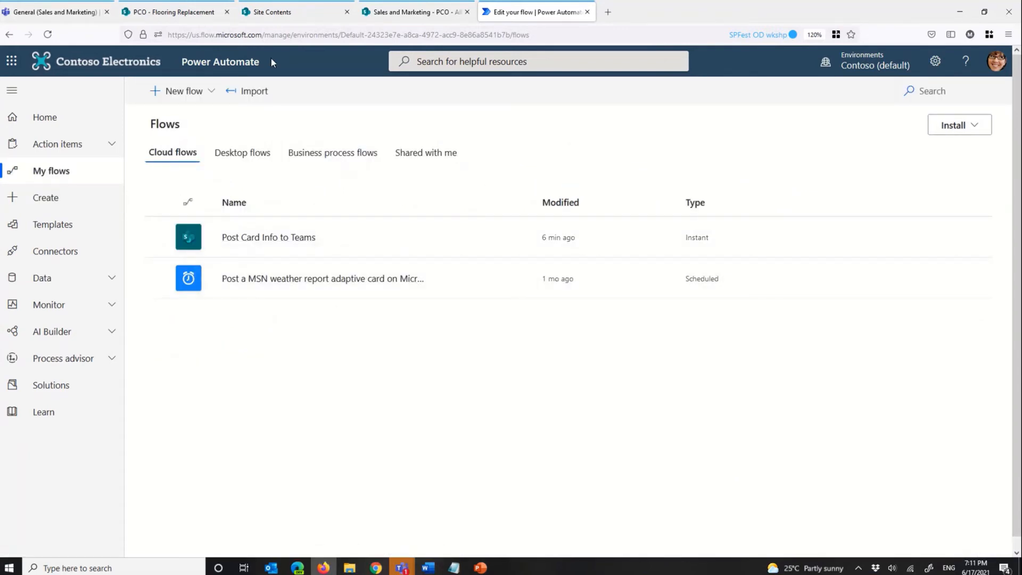
# Step: Create an unnamed instant cloud flow that uses the "Manually trigger a flow" trigger
pyautogui.click(206, 93)
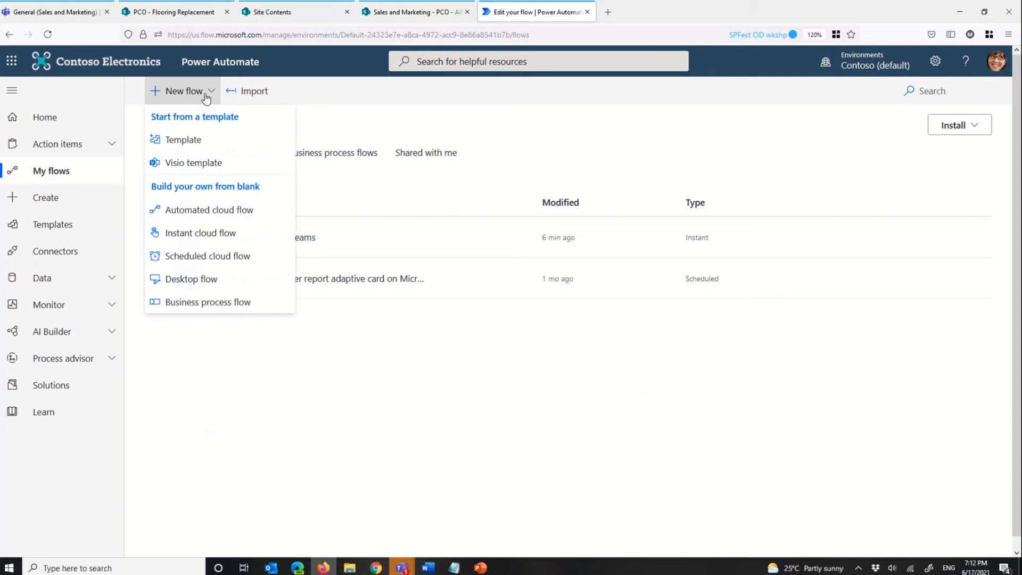
pyautogui.click(213, 232)
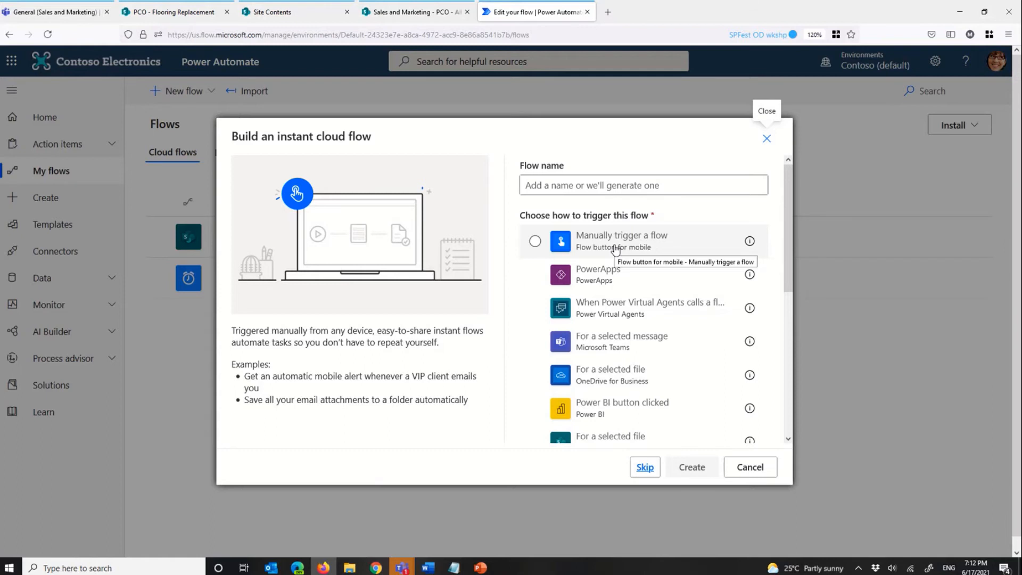
pyautogui.click(616, 250)
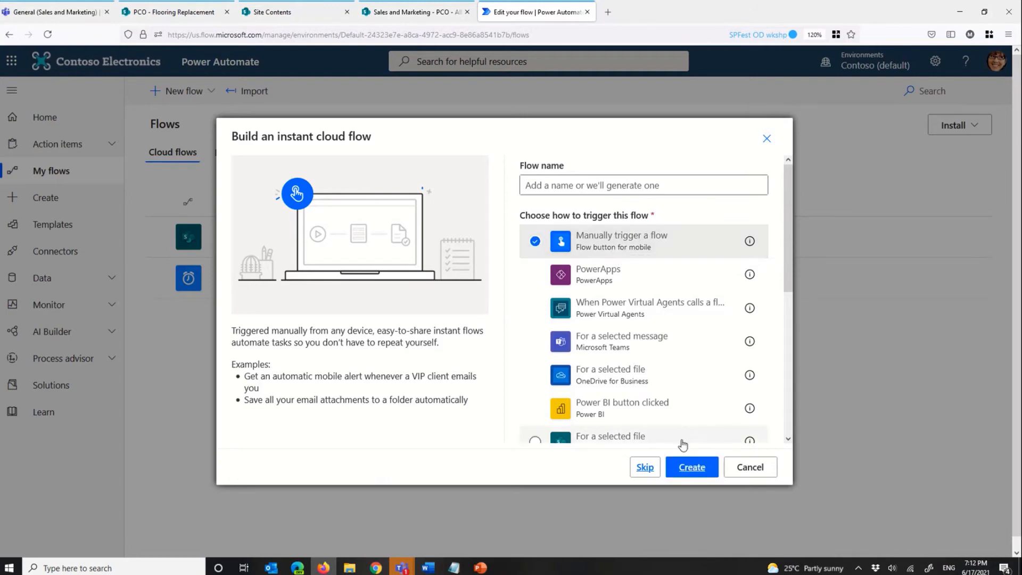
pyautogui.click(691, 467)
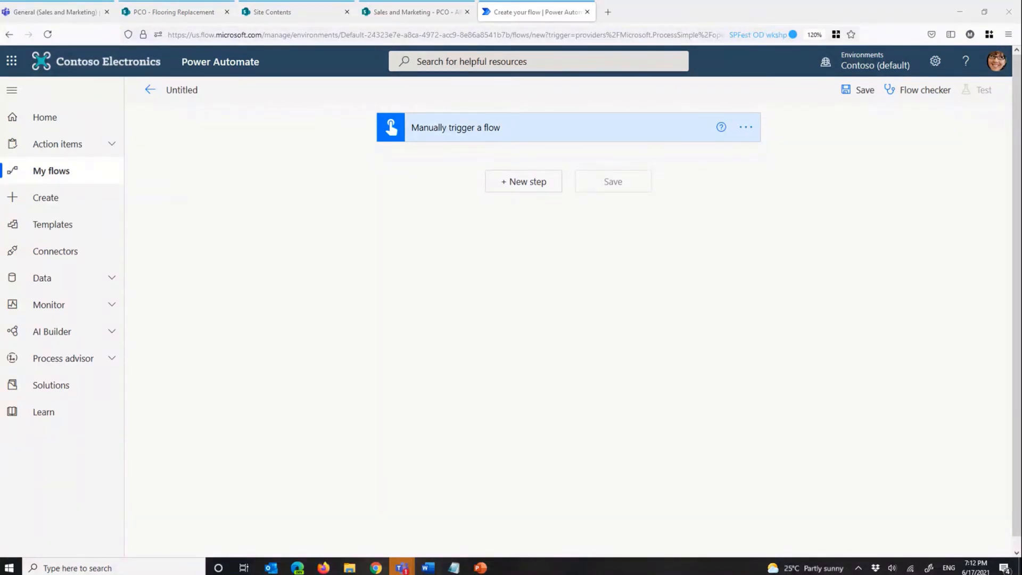
# Step: Add the Microsoft Teams action "Post an Adaptive Card to a Teams channel and wait for a response" after the trigger
pyautogui.click(531, 183)
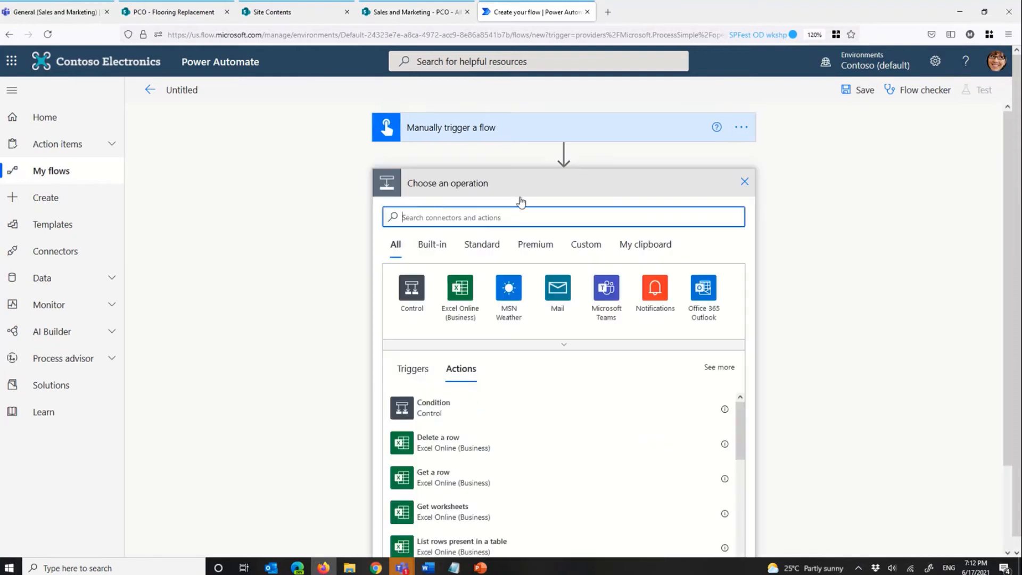
pyautogui.click(613, 296)
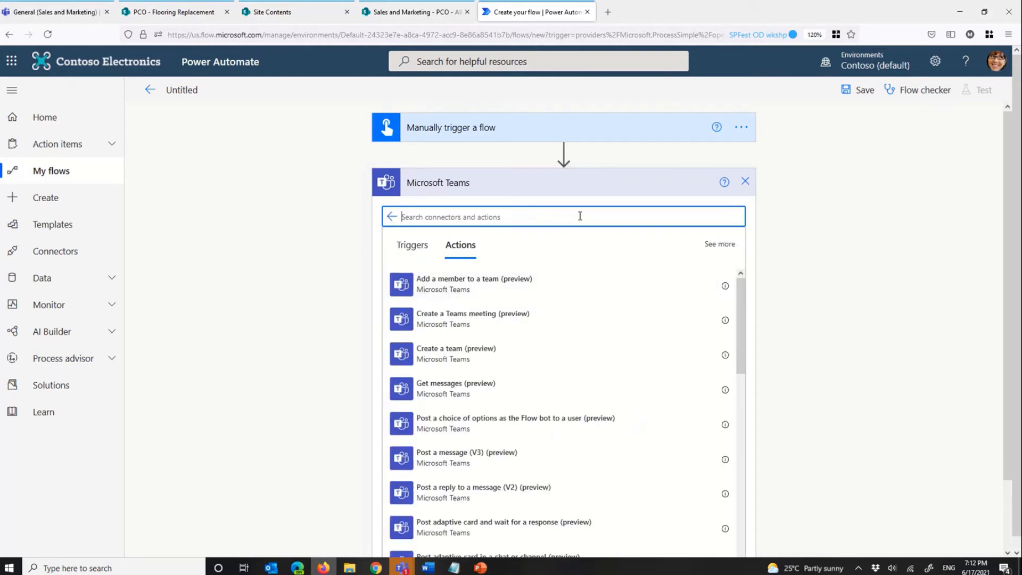
pyautogui.write('adaptive cards')
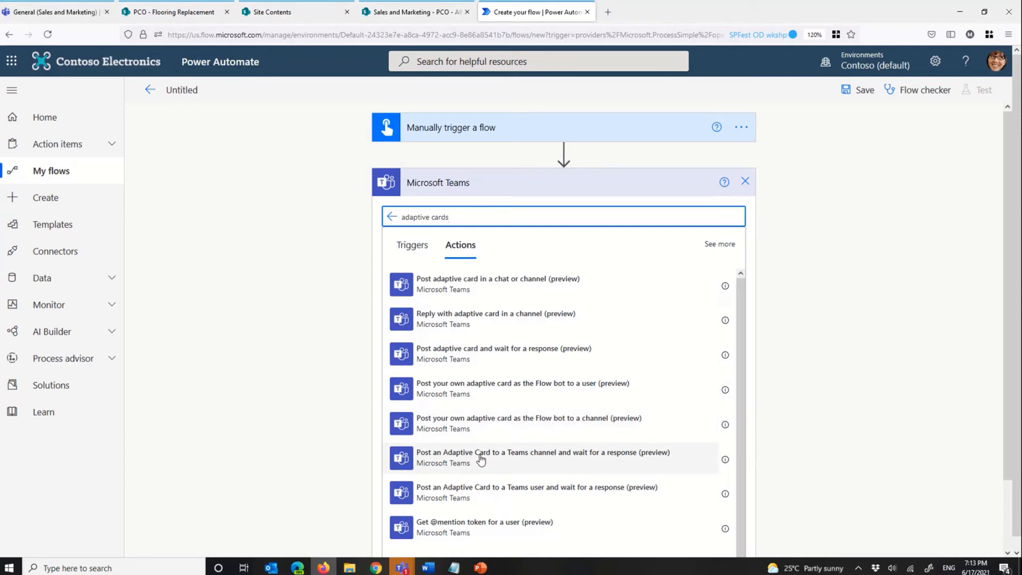
pyautogui.click(560, 468)
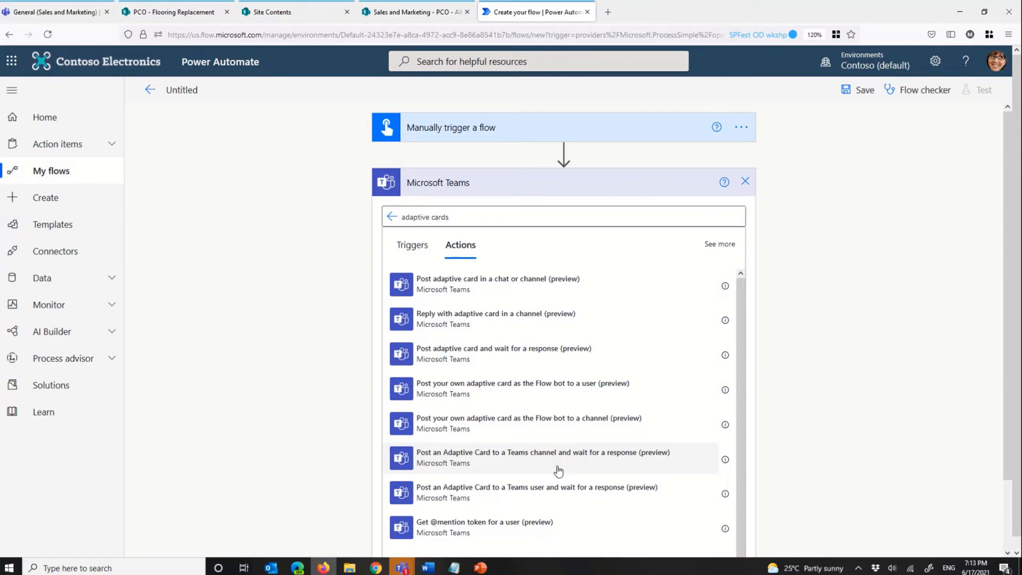
pyautogui.click(558, 471)
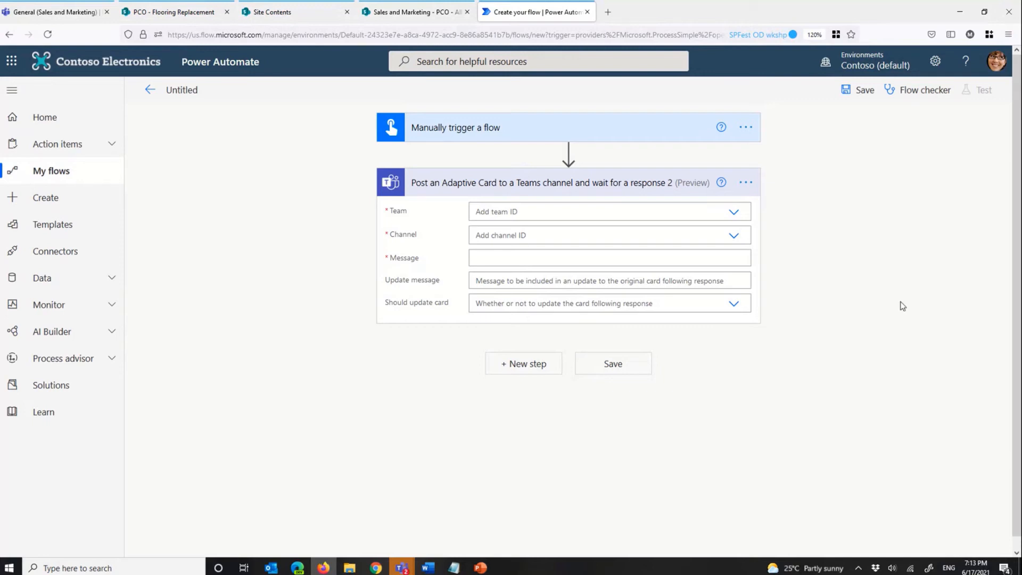
# Step: Set the action's team to U.S. Sales and its channel to Sales East
pyautogui.click(734, 215)
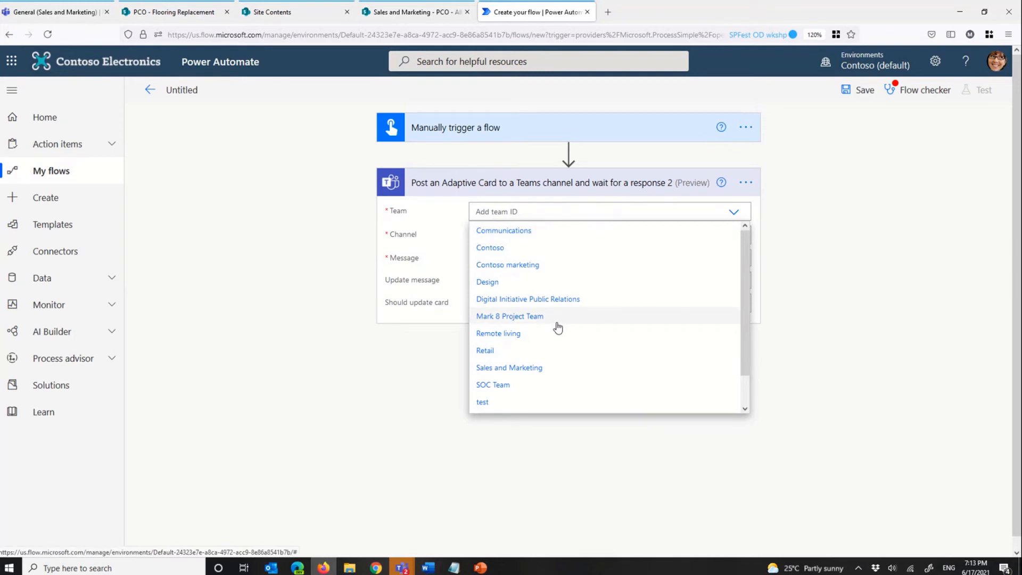
pyautogui.scroll(-1, 556, 328)
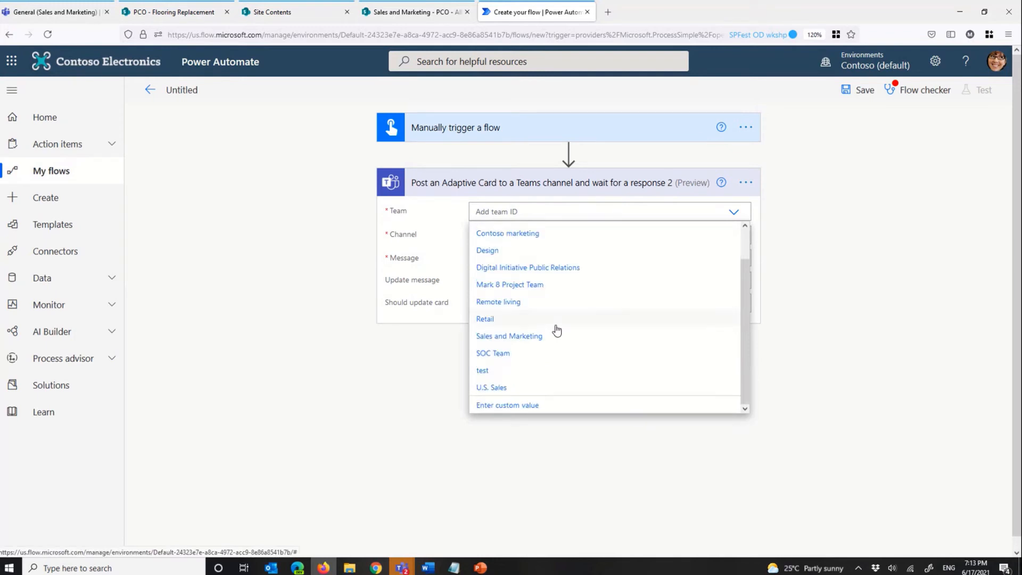
pyautogui.click(518, 388)
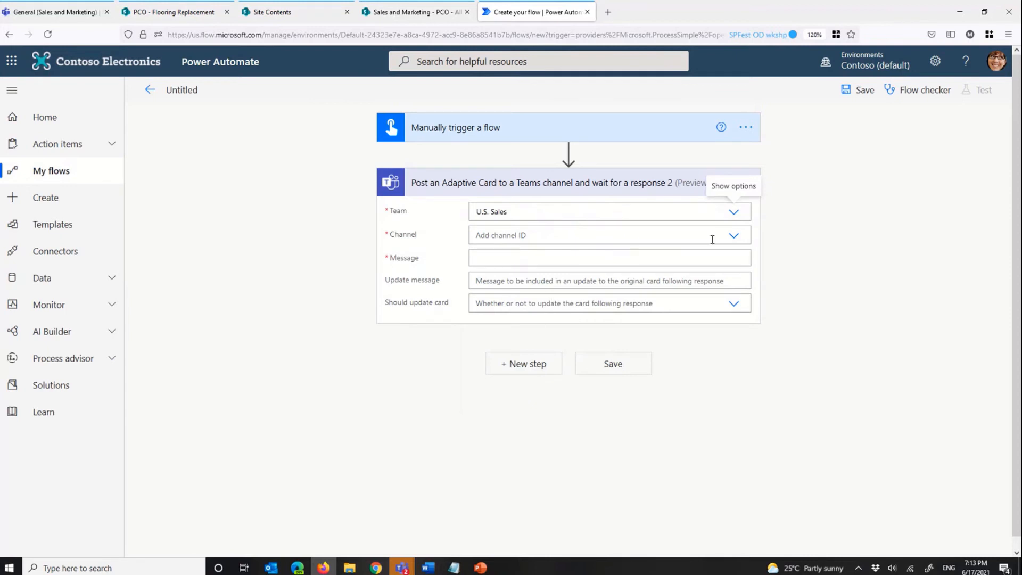
pyautogui.click(733, 238)
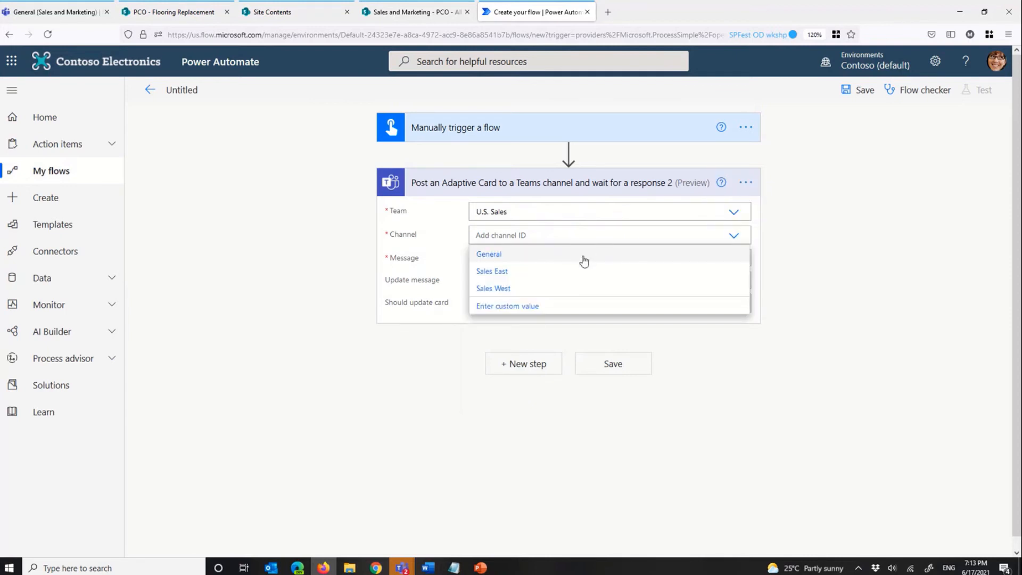
pyautogui.click(537, 273)
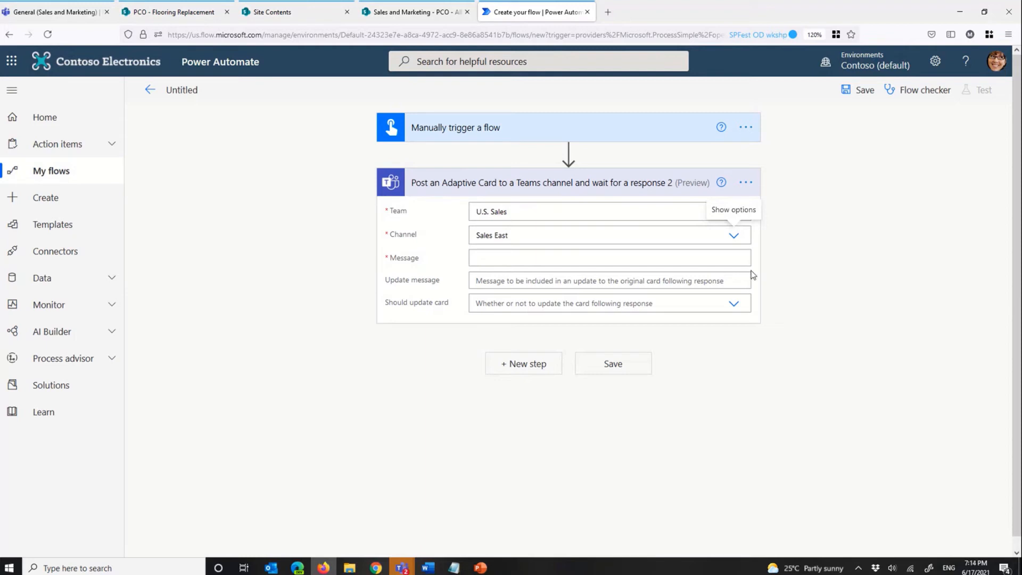
# Step: Copy all the JSON from "Adaptive cards - Lead Generation.txt" in Notepad into the Teams action's Message and review the pasted code
pyautogui.moveTo(453, 570)
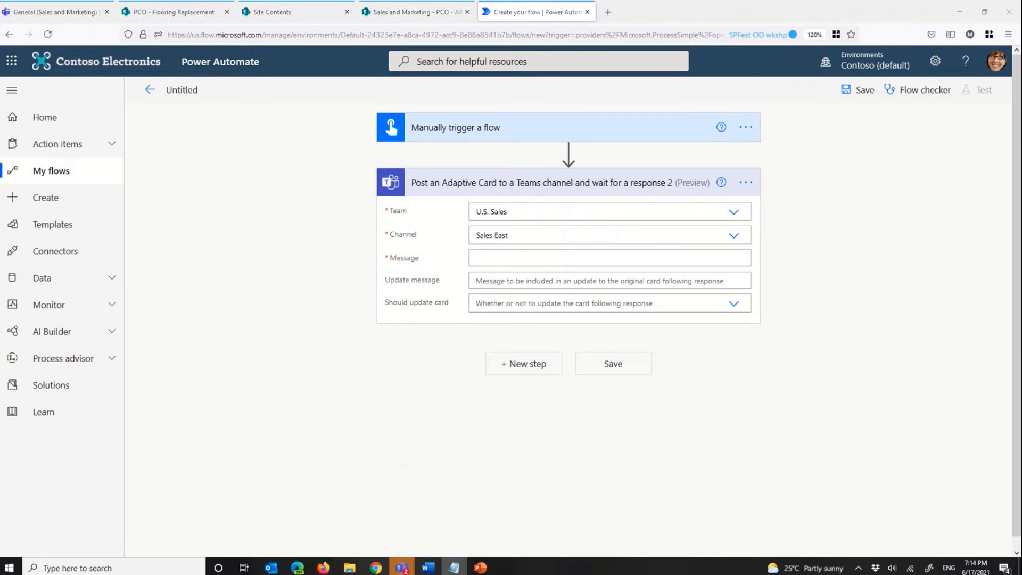
pyautogui.moveTo(1021, 47); pyautogui.dragTo(428, 46)
pyautogui.click(523, 126)
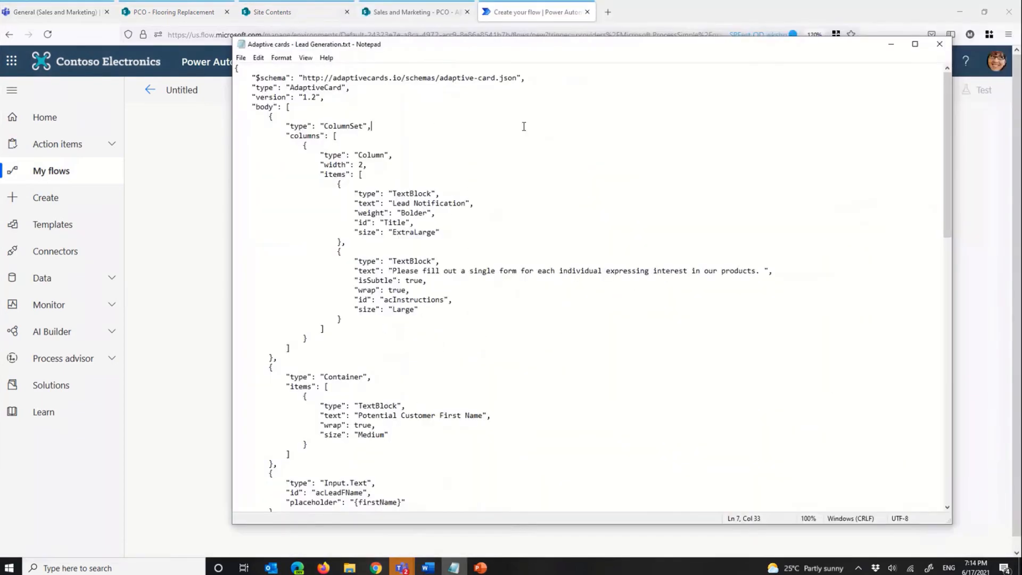
pyautogui.hotkey('ctrl', 'a')
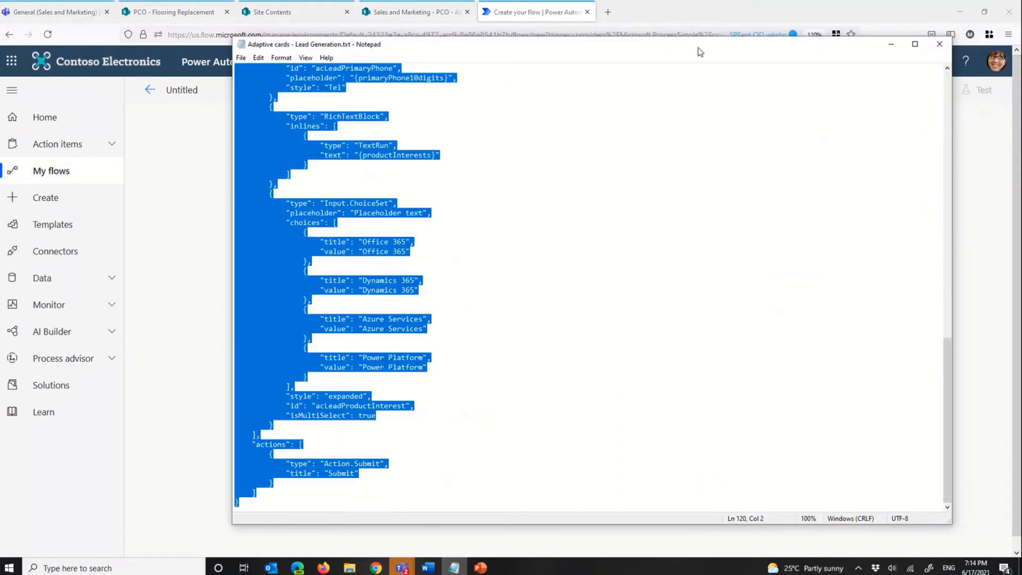
pyautogui.moveTo(697, 47); pyautogui.dragTo(850, 69)
pyautogui.click(855, 292)
pyautogui.click(609, 260)
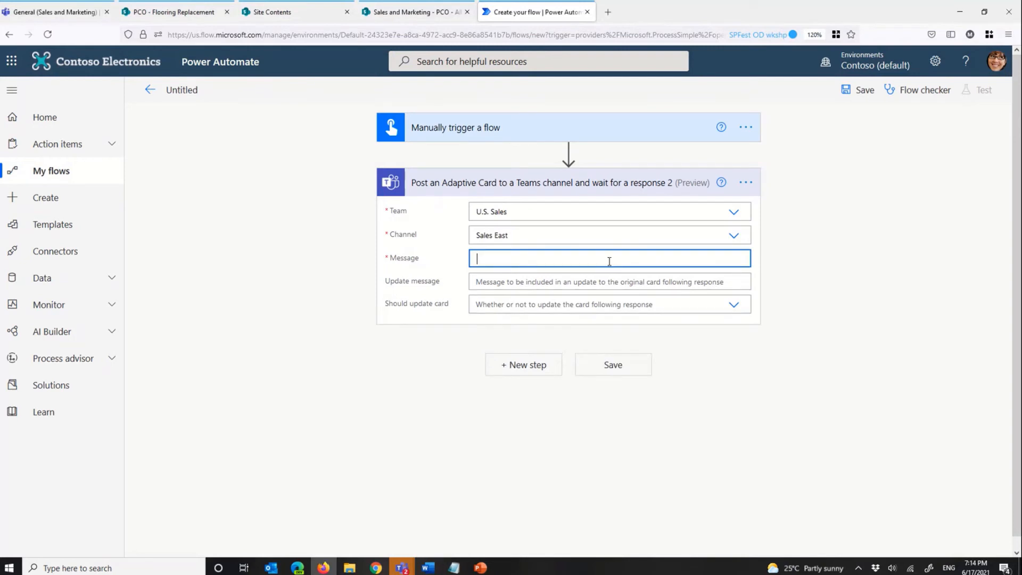
pyautogui.hotkey('ctrl', 'v')
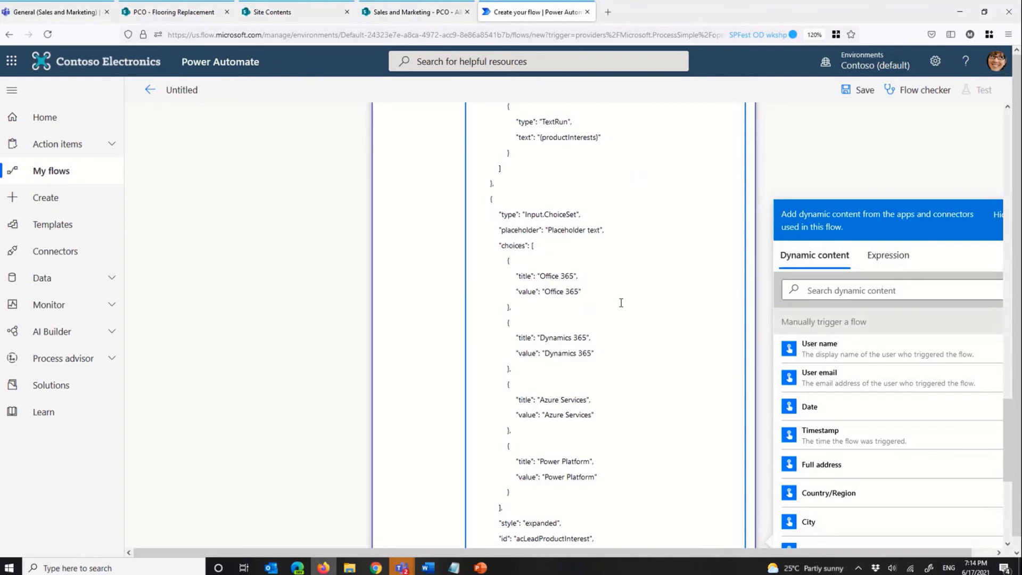
pyautogui.scroll(10, 617, 298)
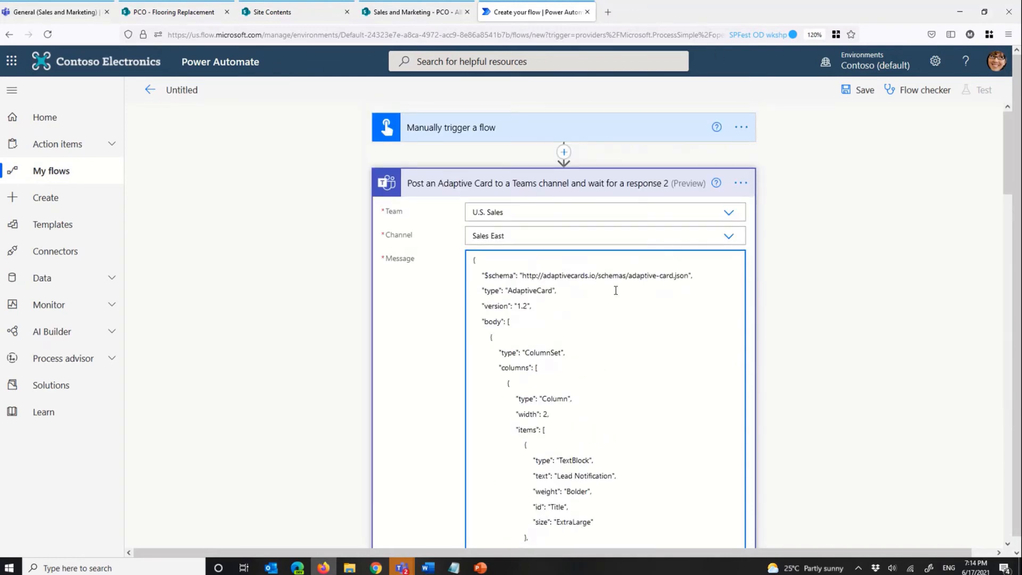
pyautogui.scroll(-10, 615, 298)
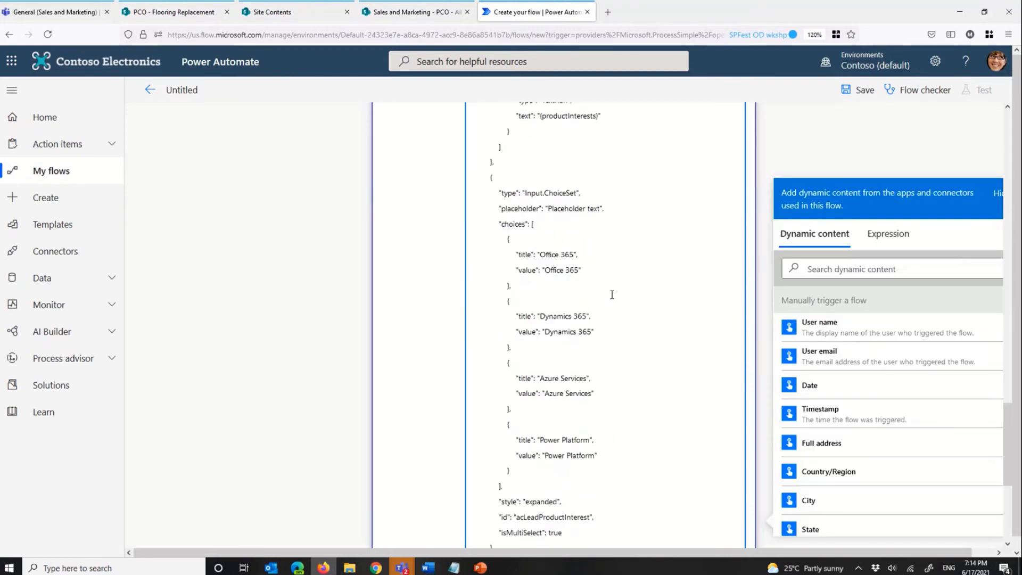
pyautogui.scroll(-5, 612, 295)
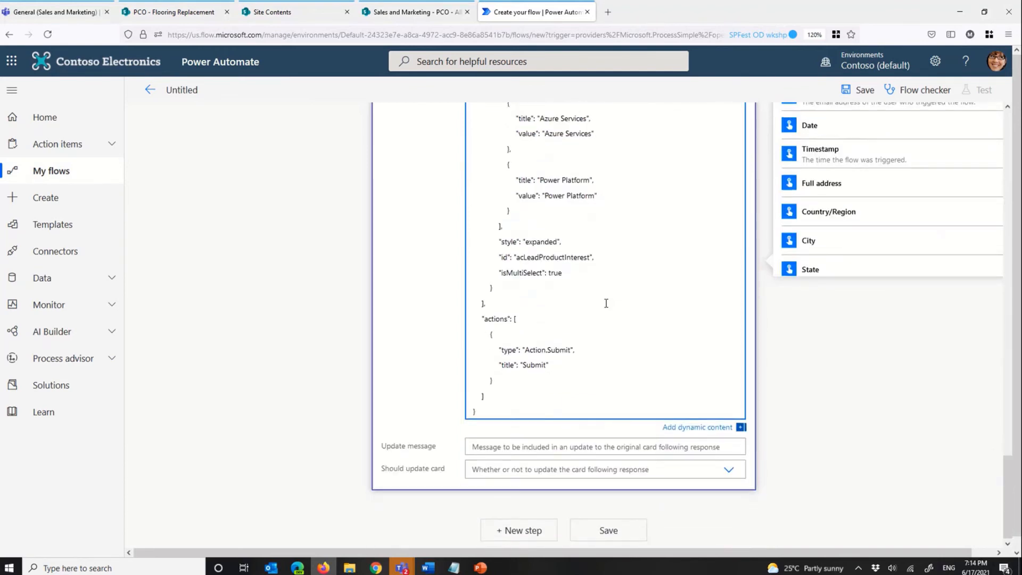
pyautogui.scroll(15, 605, 303)
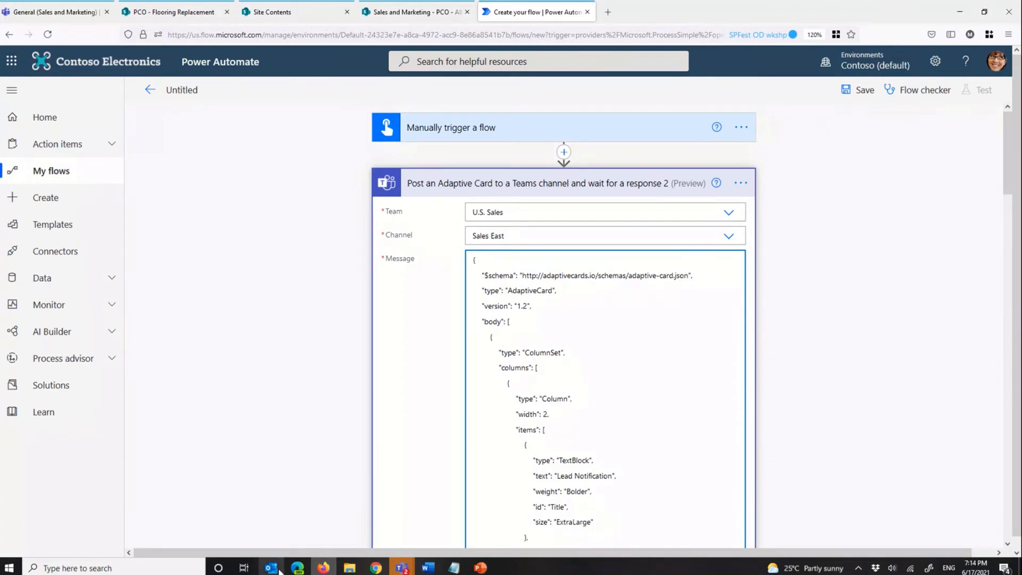
# Step: Switch to the Adaptive Cards Designer in Edge, replace the card payload with the copied lead generation JSON and enlarge the card preview area
pyautogui.click(297, 568)
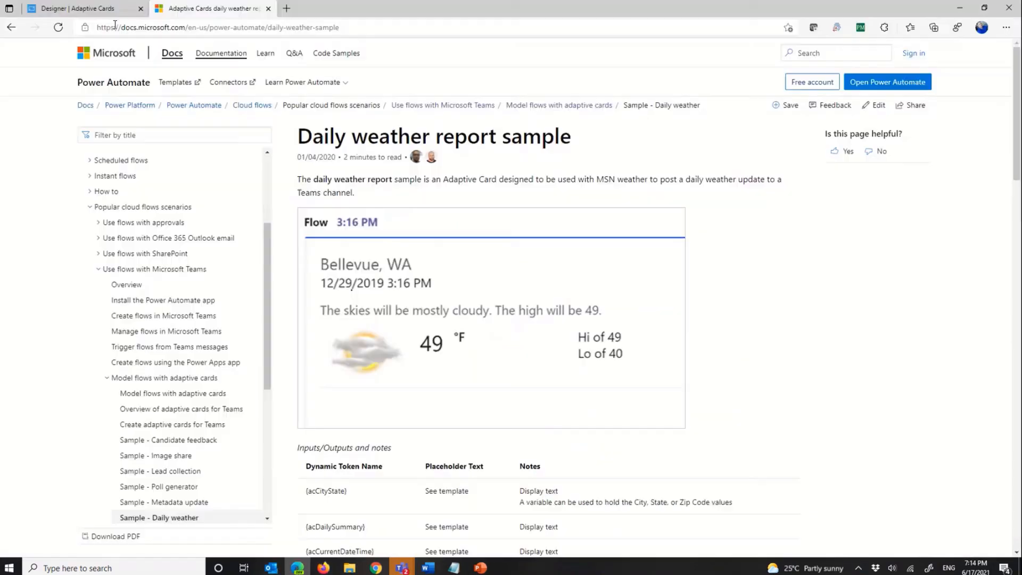
pyautogui.click(85, 9)
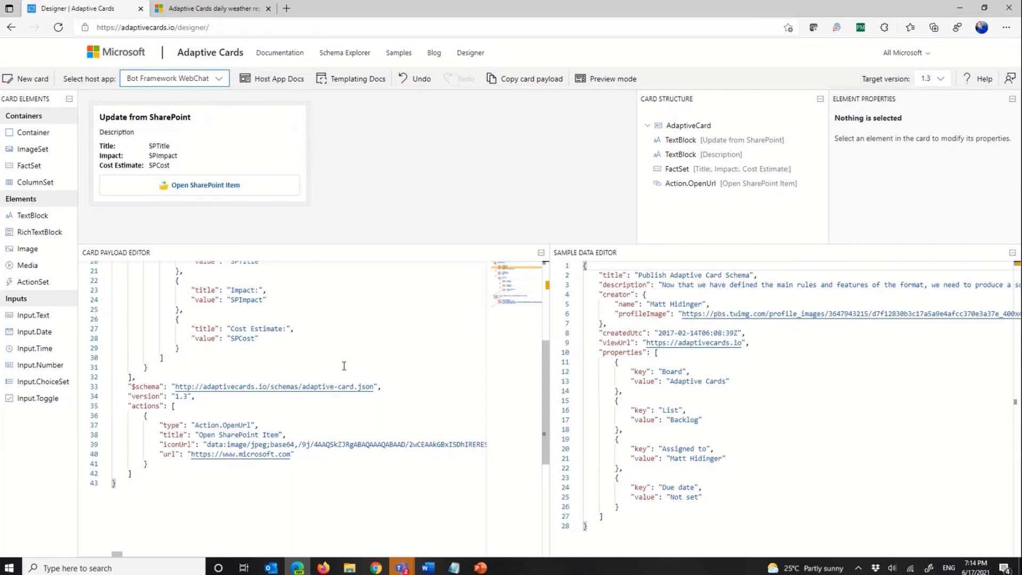
pyautogui.click(362, 366)
pyautogui.hotkey('ctrl', 'a')
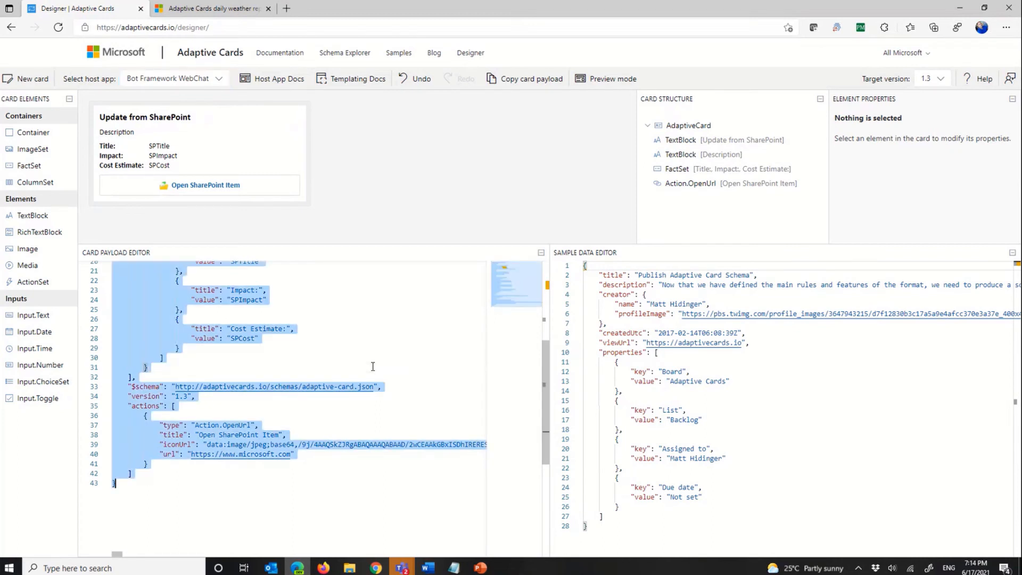
pyautogui.press('Delete')
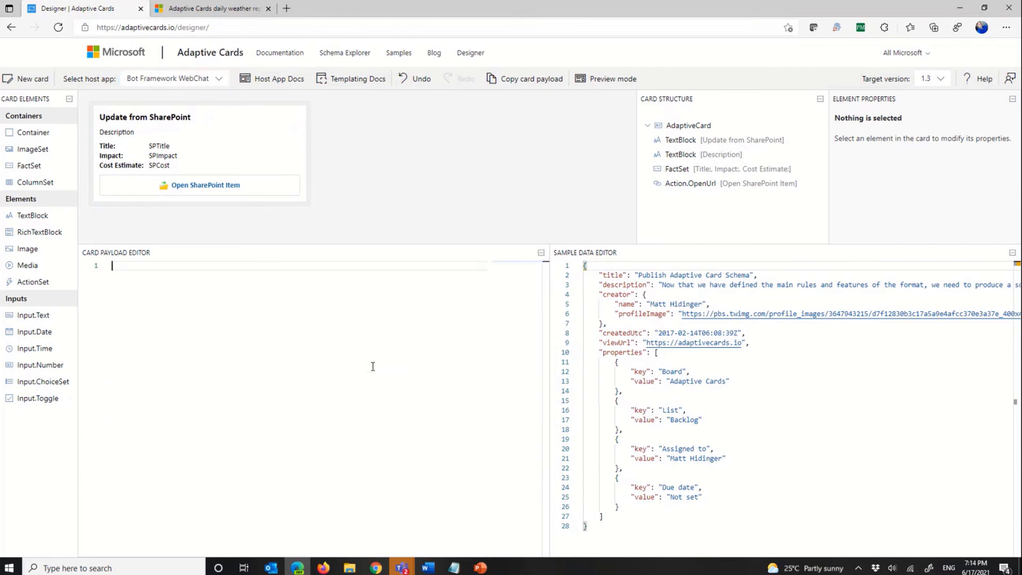
pyautogui.hotkey('ctrl', 'v')
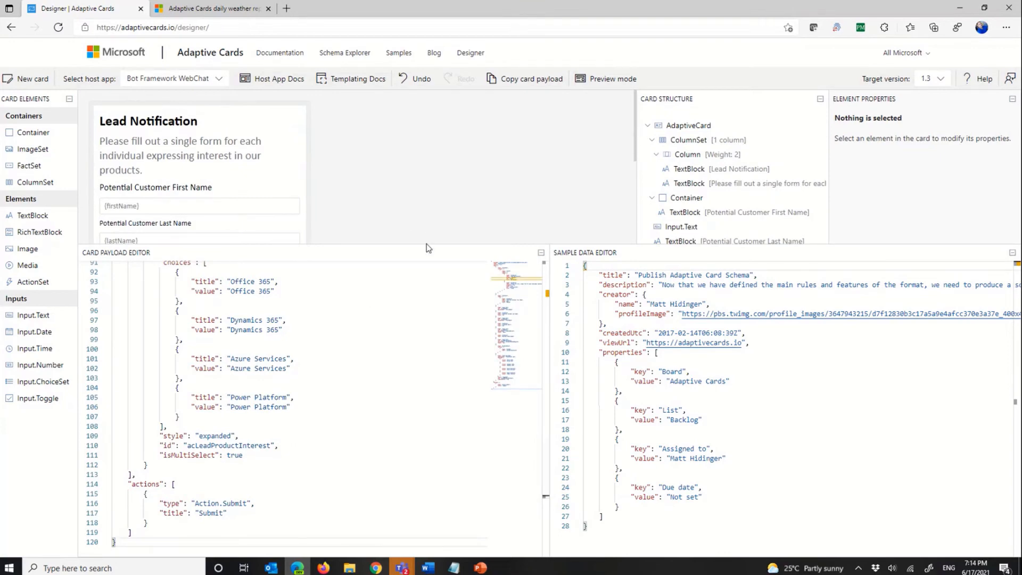
pyautogui.moveTo(426, 245); pyautogui.dragTo(420, 421)
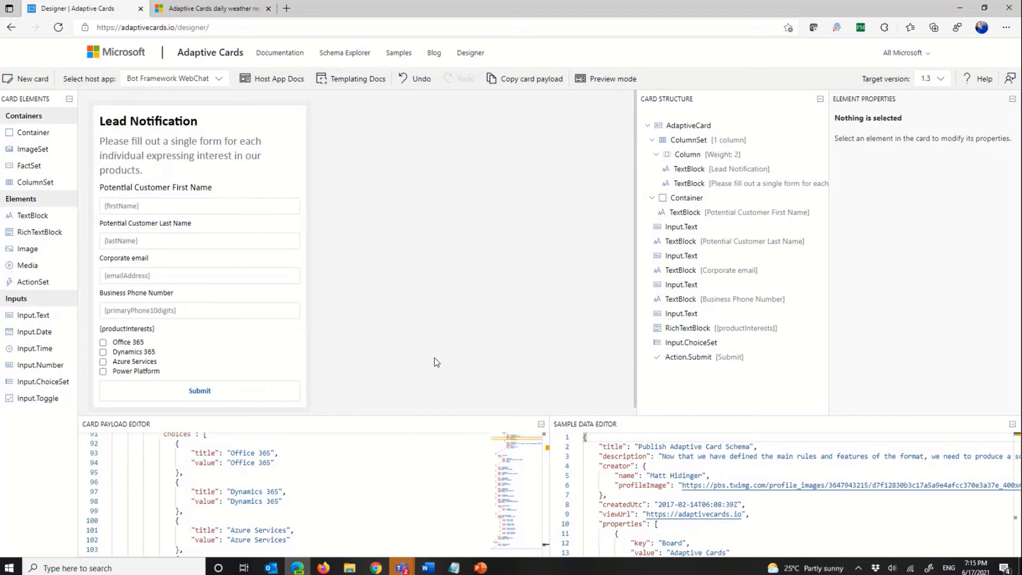
# Step: Change the card's name labels to "Customer First Name" and "Customer Last Name" by removing the word "Potential"
pyautogui.click(195, 188)
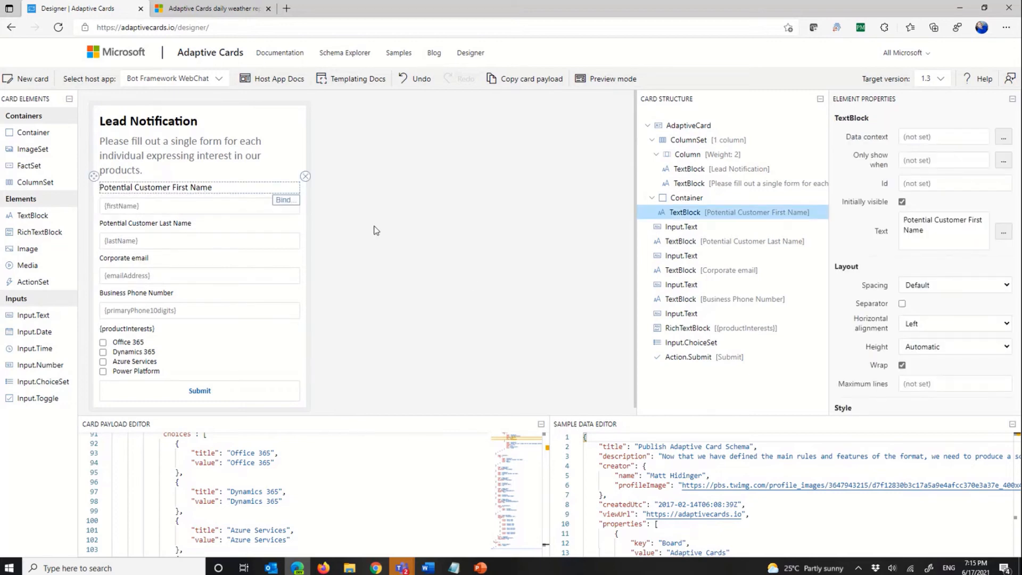
pyautogui.scroll(-2, 945, 240)
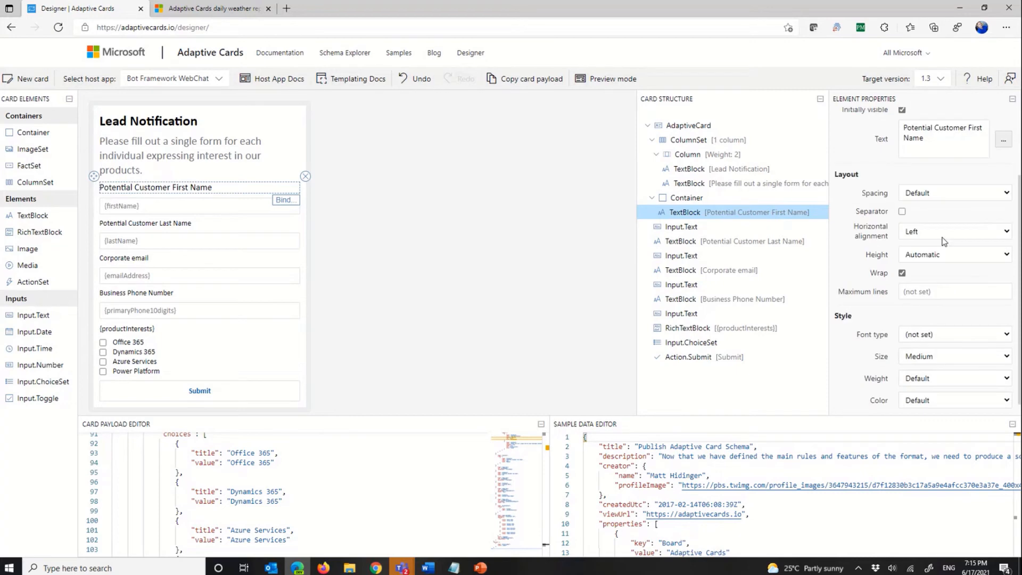
pyautogui.tripleClick(935, 129)
pyautogui.click(907, 129)
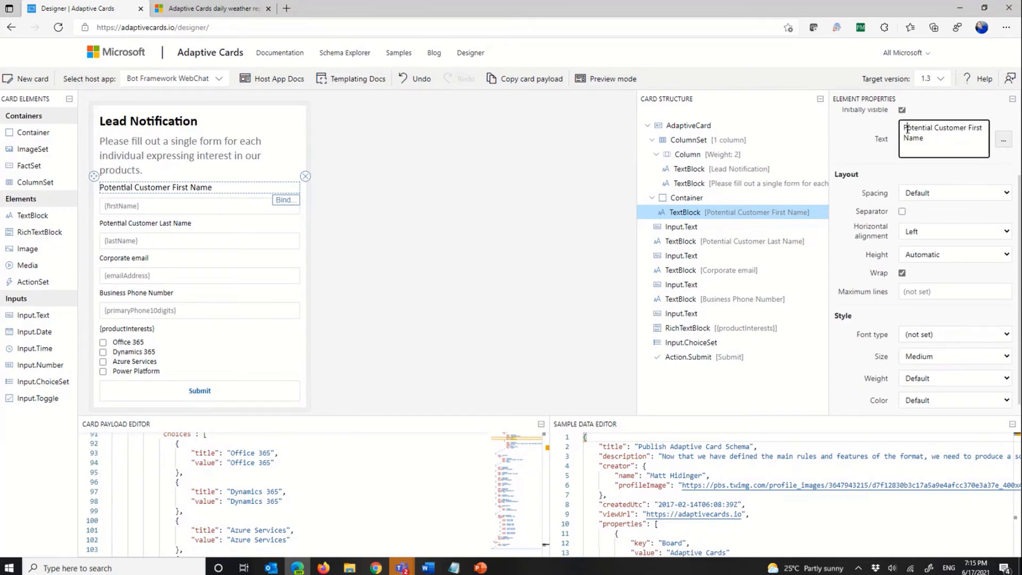
pyautogui.doubleClick(918, 130)
pyautogui.press('BackSpace')
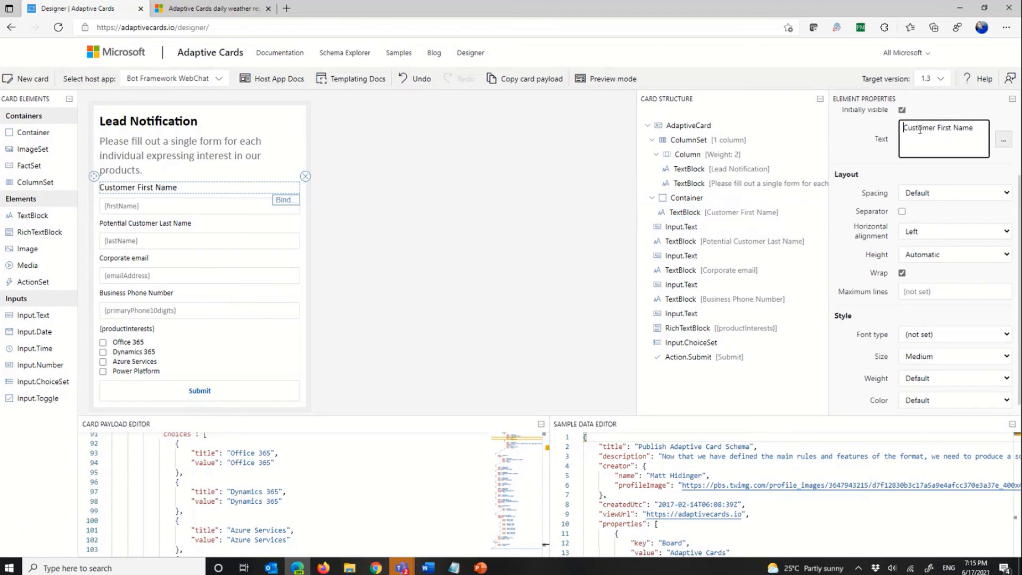
pyautogui.click(126, 223)
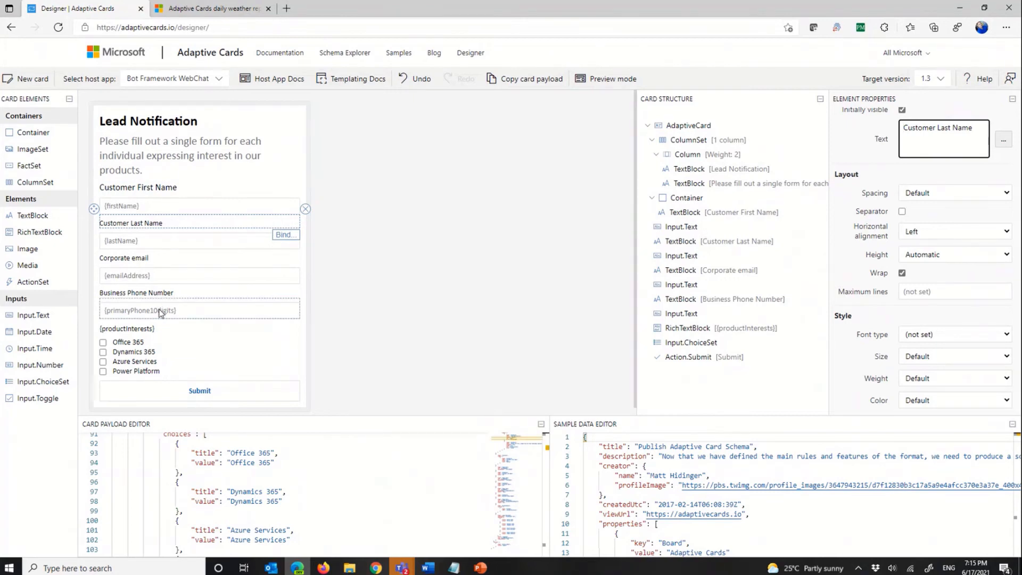
# Step: Add a choice with title "Compliance" and value "Compliance" to the product interests choice set
pyautogui.click(172, 348)
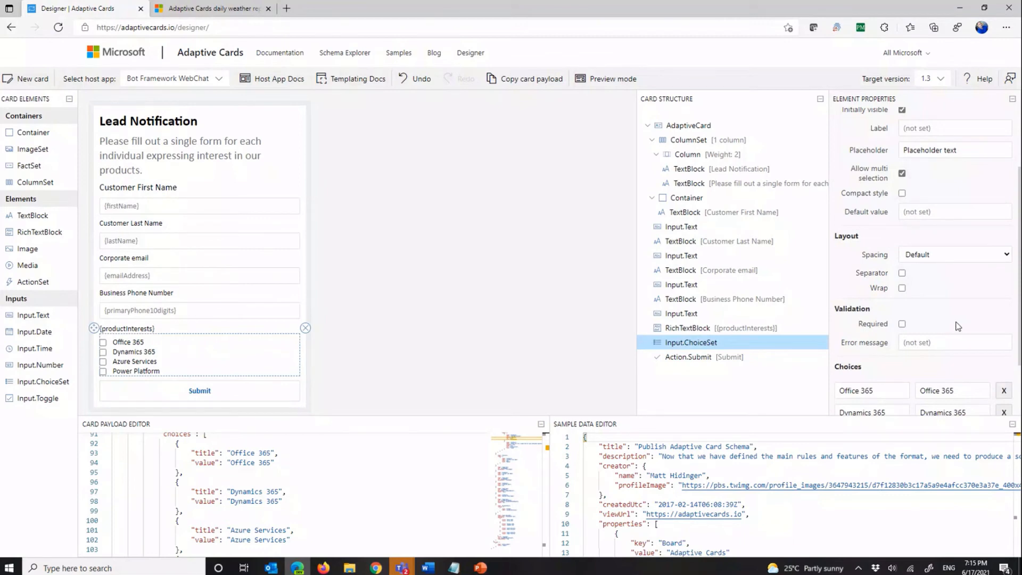
pyautogui.scroll(-2, 958, 326)
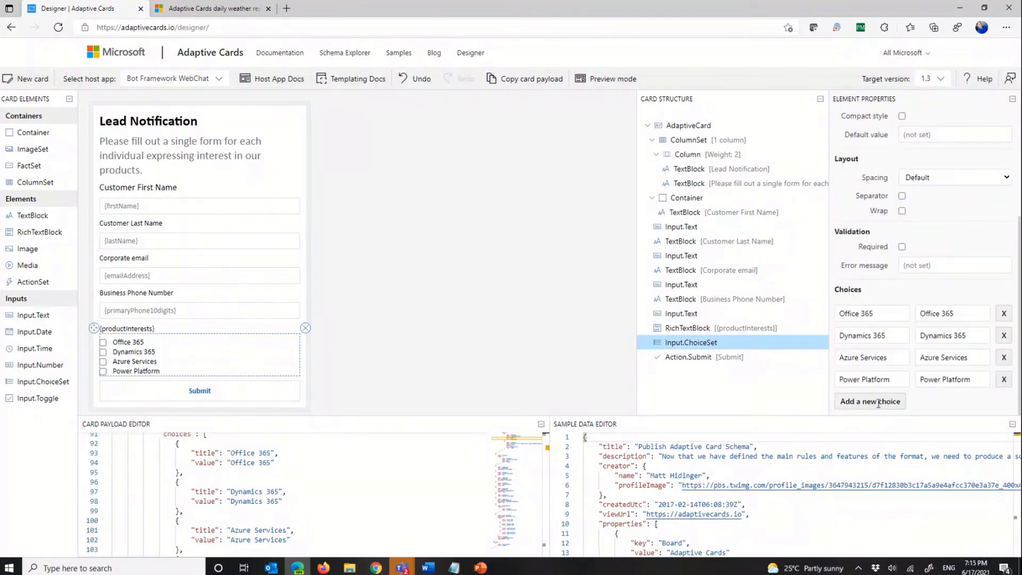
pyautogui.click(879, 402)
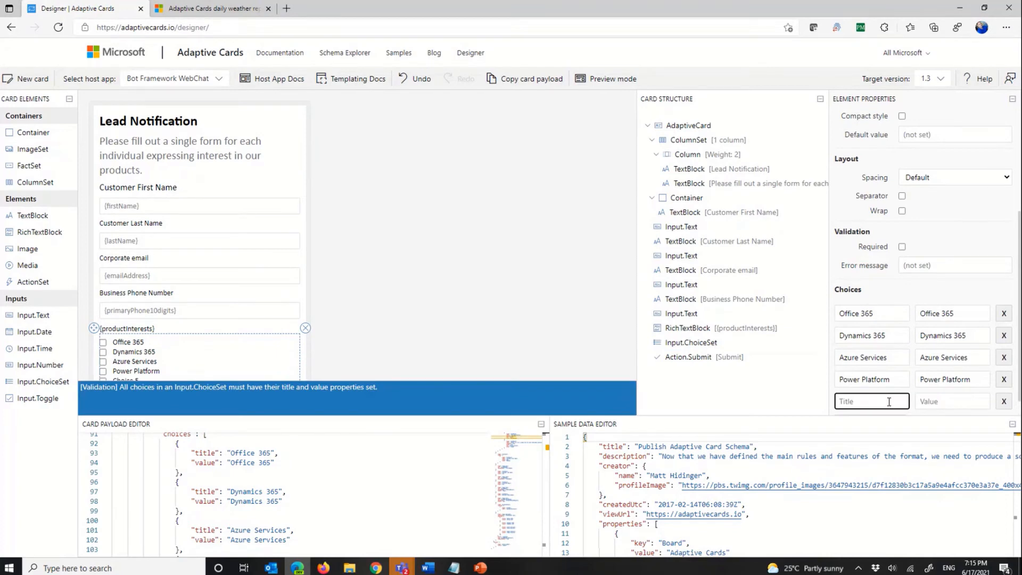
pyautogui.write('Compliance')
pyautogui.press('Tab')
pyautogui.write('Com')
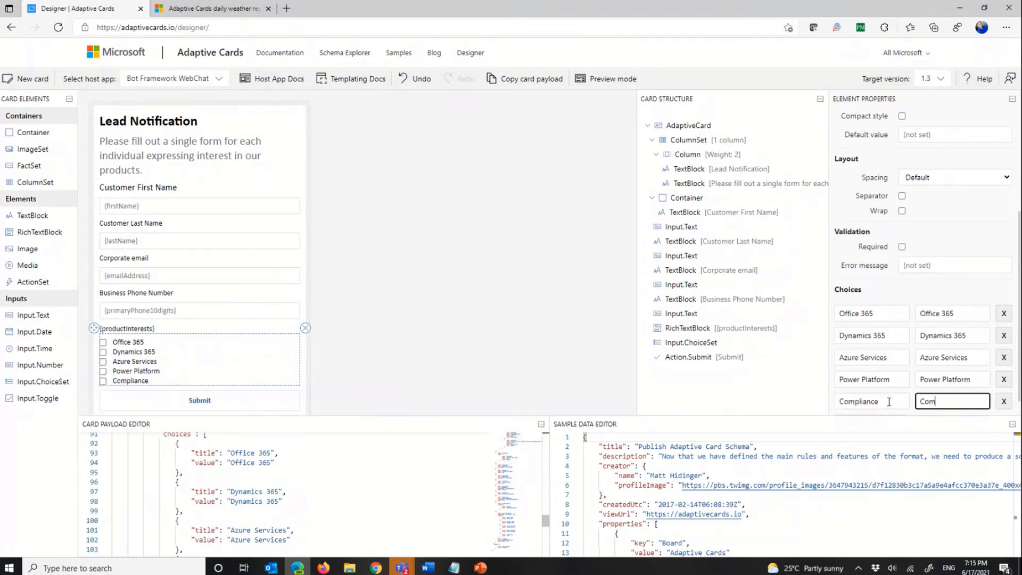
pyautogui.write('pliance')
pyautogui.click(411, 417)
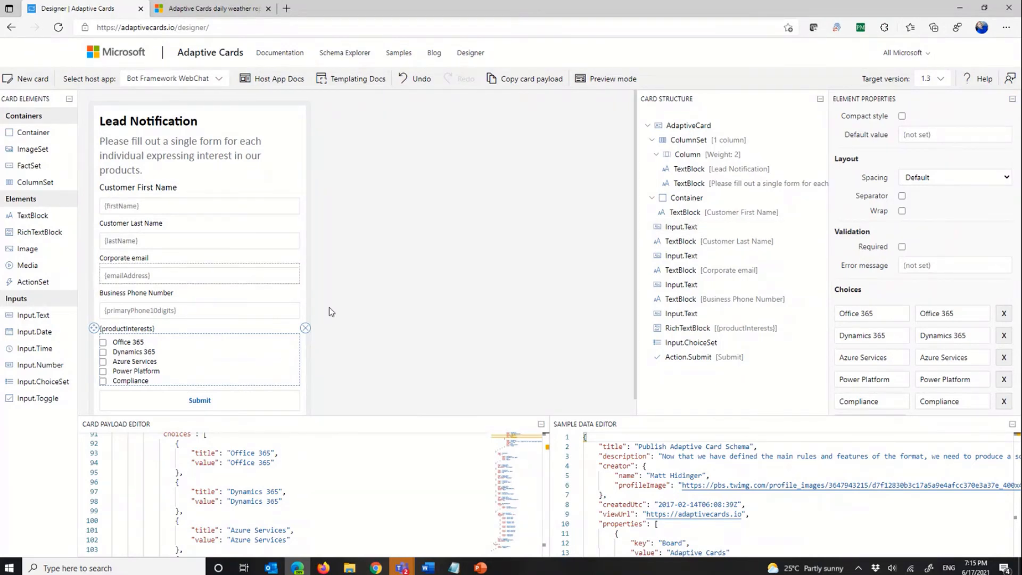
# Step: Set the card's target version to 1.2 and copy the entire card payload JSON
pyautogui.click(940, 81)
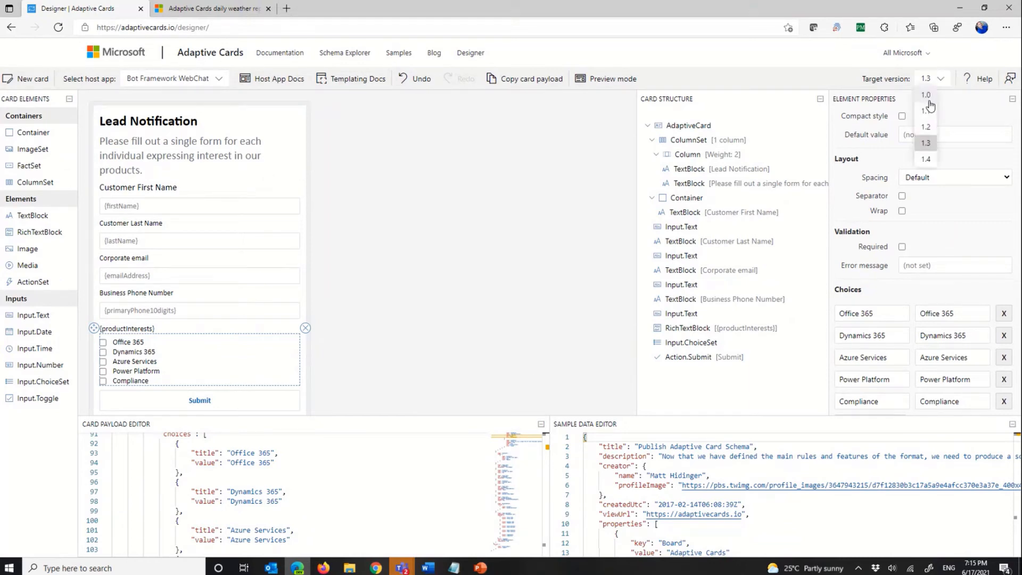
pyautogui.click(926, 129)
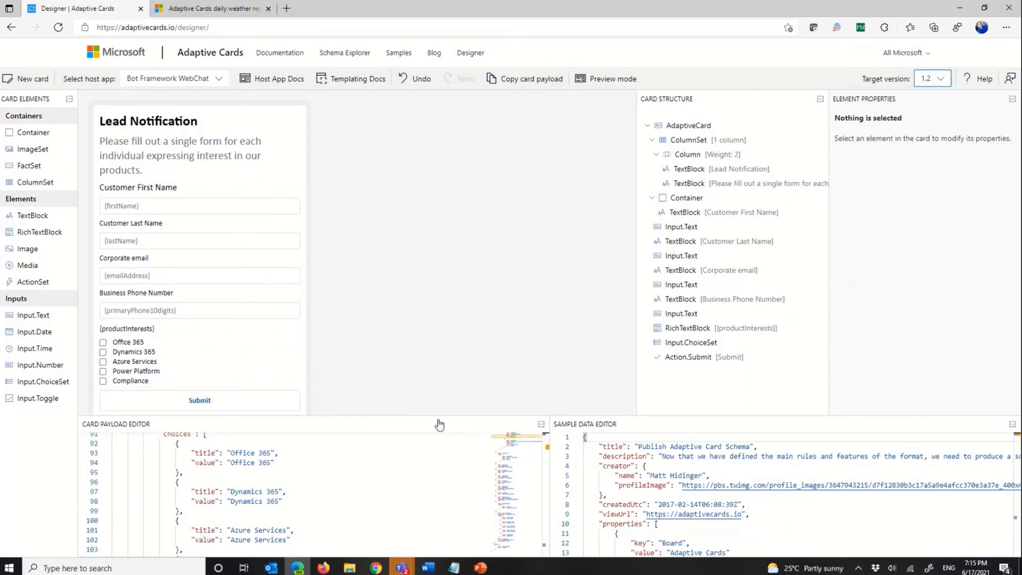
pyautogui.moveTo(440, 414); pyautogui.dragTo(497, 158)
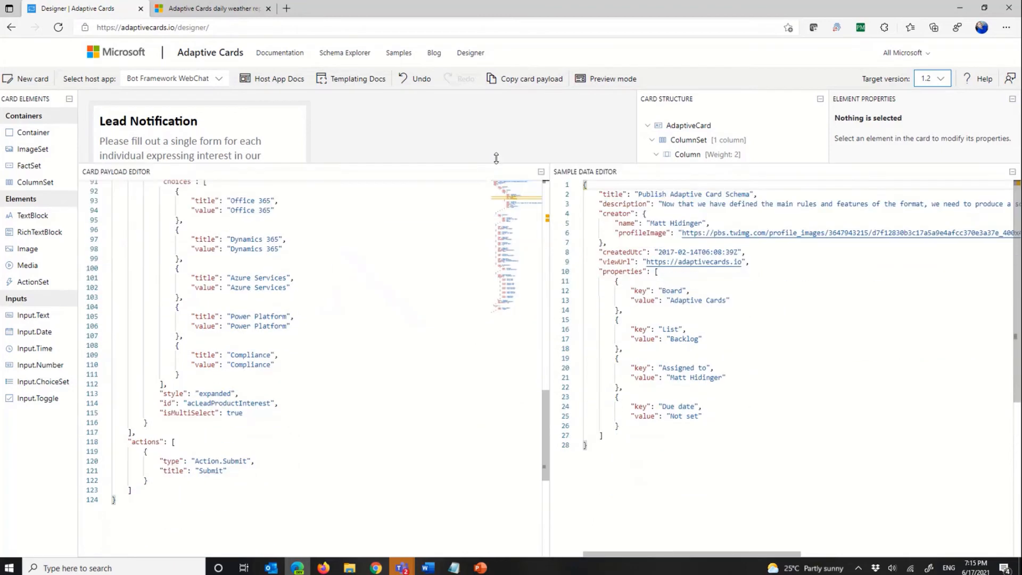
pyautogui.click(364, 328)
pyautogui.hotkey('ctrl', 'a')
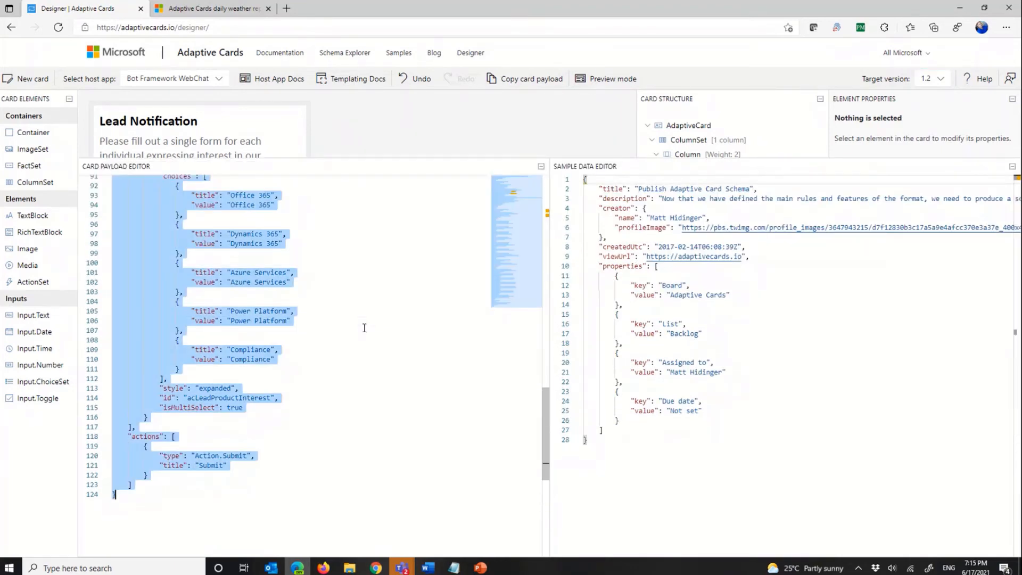
# Step: Switch to Power Automate in Firefox, paste the card payload into the Teams action's Message and review the pasted JSON
pyautogui.moveTo(453, 568)
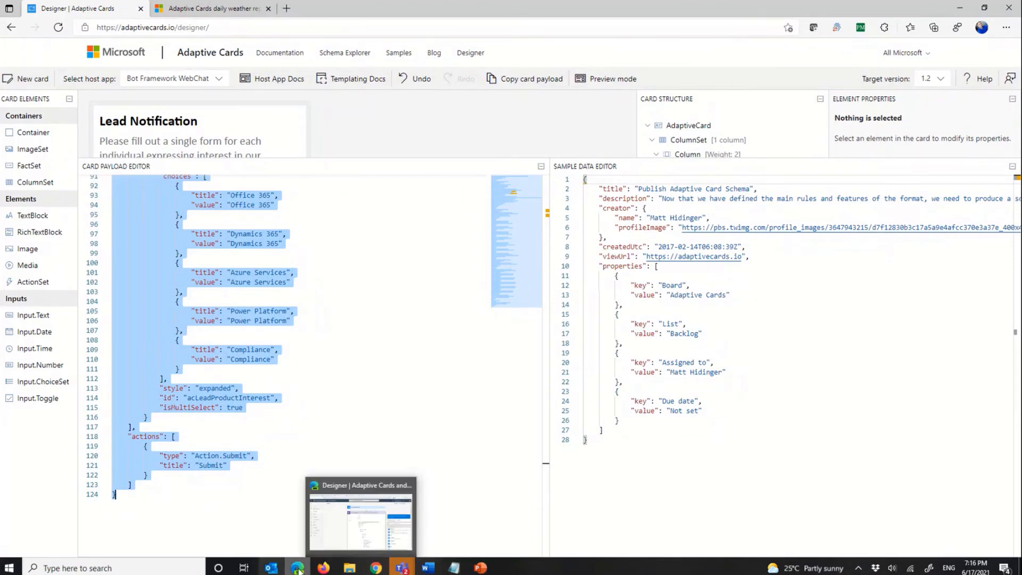
pyautogui.click(323, 568)
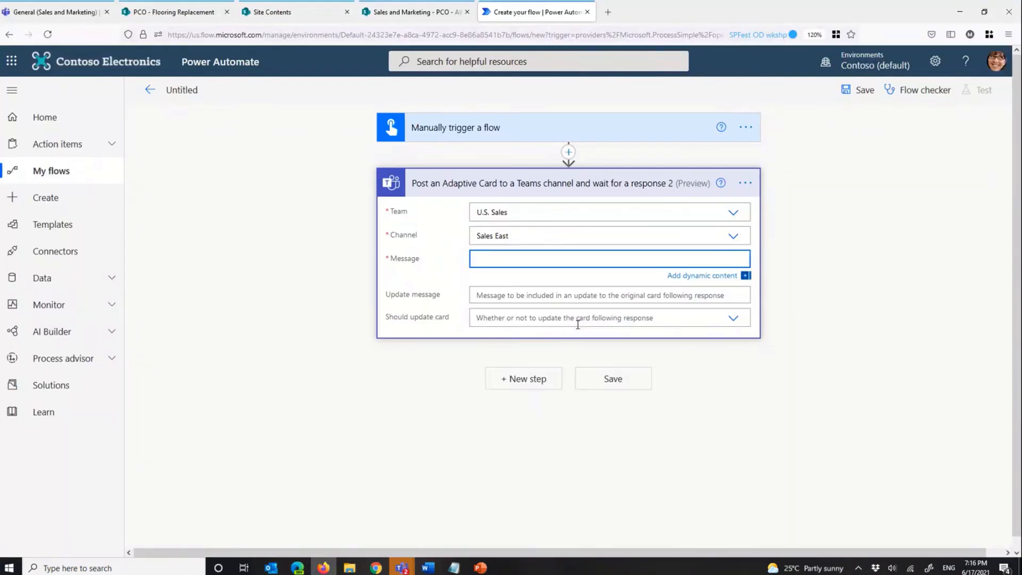
pyautogui.hotkey('ctrl', 'v')
pyautogui.scroll(-3, 643, 324)
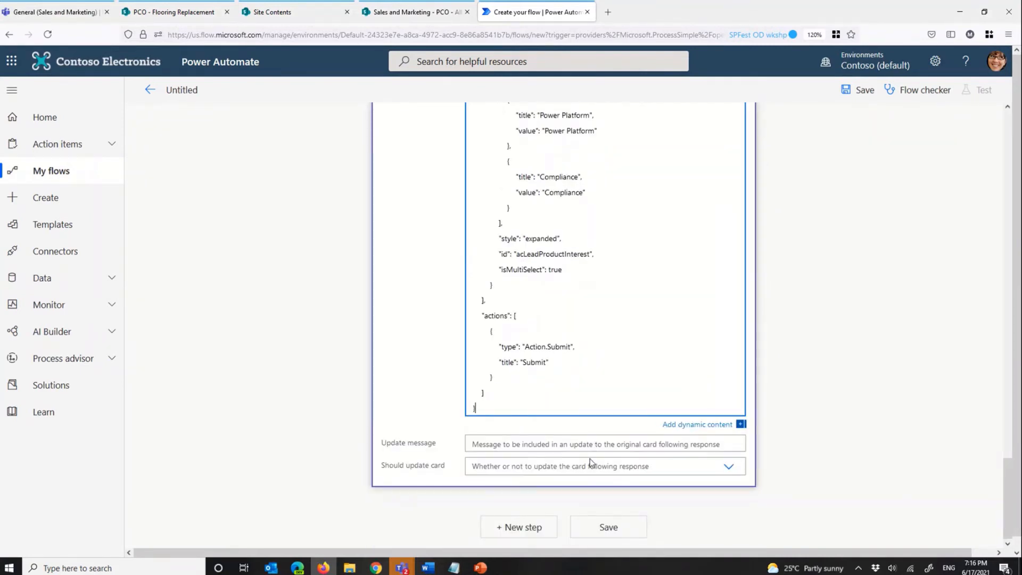
pyautogui.scroll(15, 538, 470)
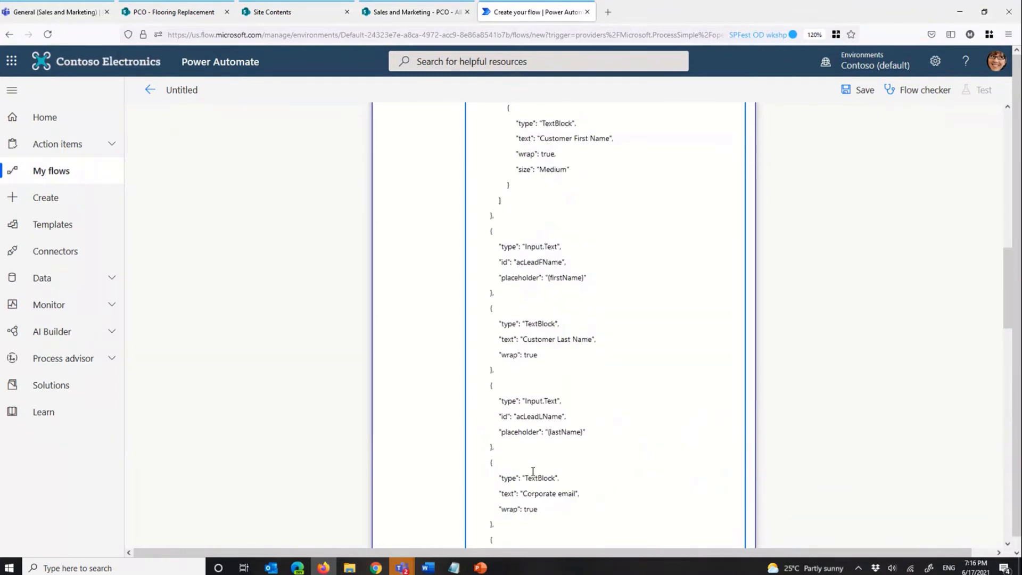
pyautogui.scroll(10, 533, 471)
pyautogui.scroll(-15, 825, 192)
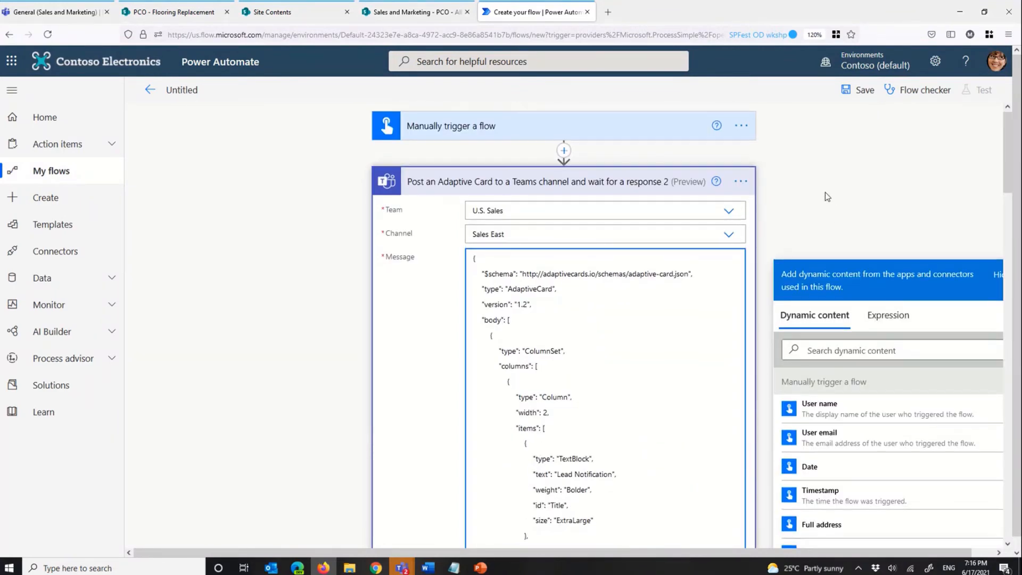
pyautogui.scroll(-5, 668, 315)
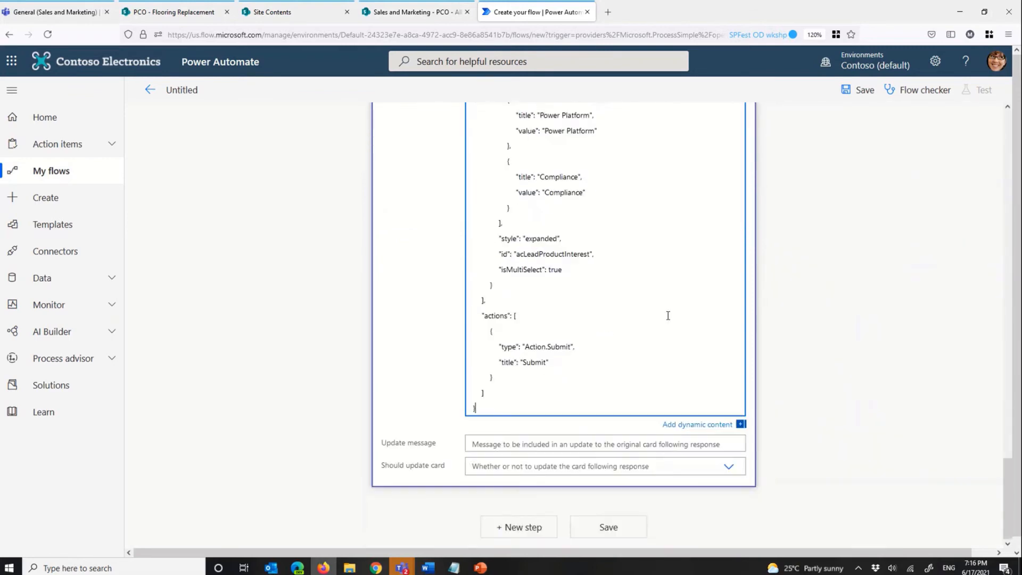
# Step: Set the update message to "Submitted by" followed by the trigger's User name dynamic content, and set Should update card to Yes
pyautogui.click(546, 448)
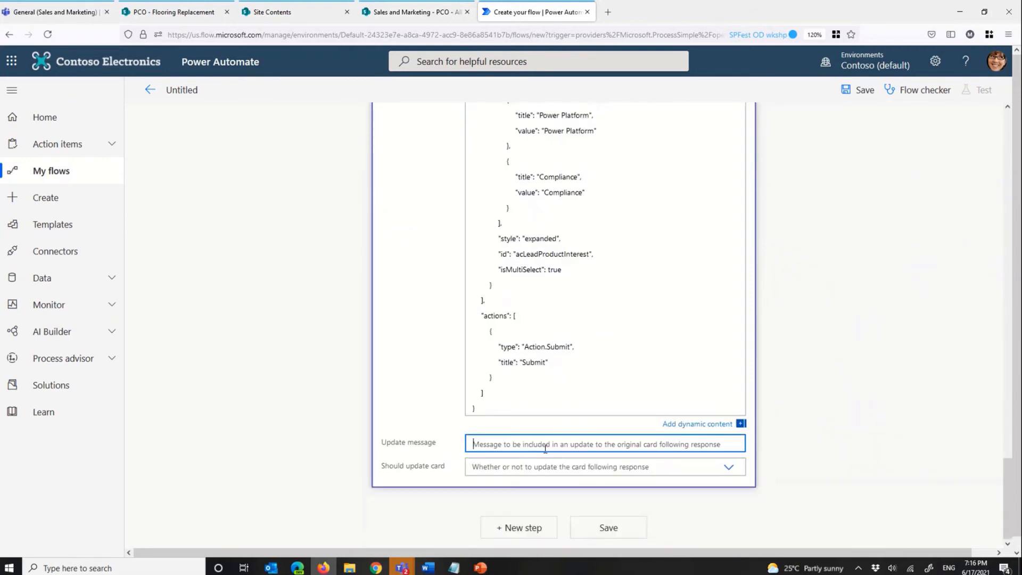
pyautogui.moveTo(1010, 452); pyautogui.dragTo(1014, 490)
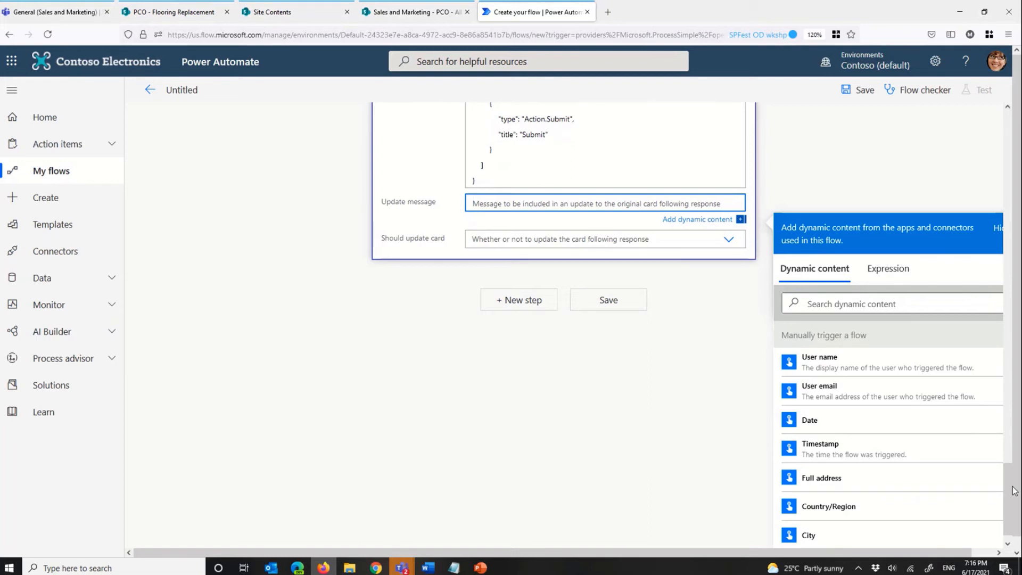
pyautogui.write('Submitted by')
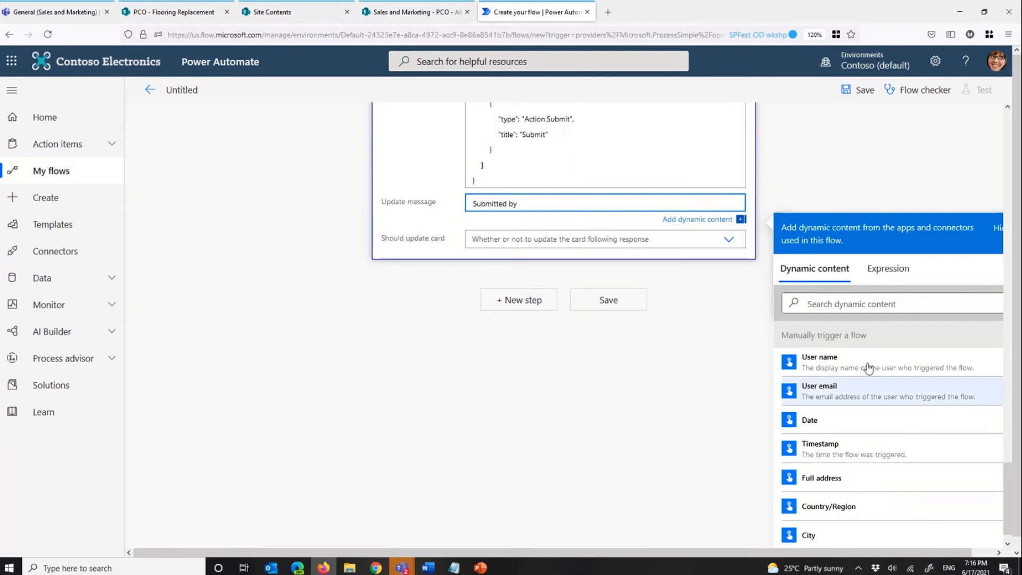
pyautogui.click(865, 368)
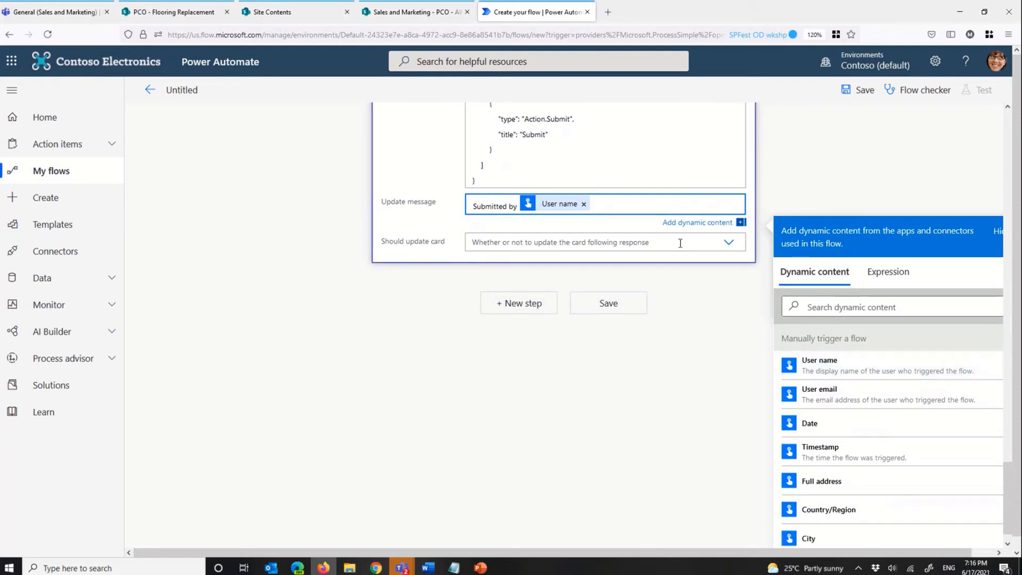
pyautogui.click(724, 244)
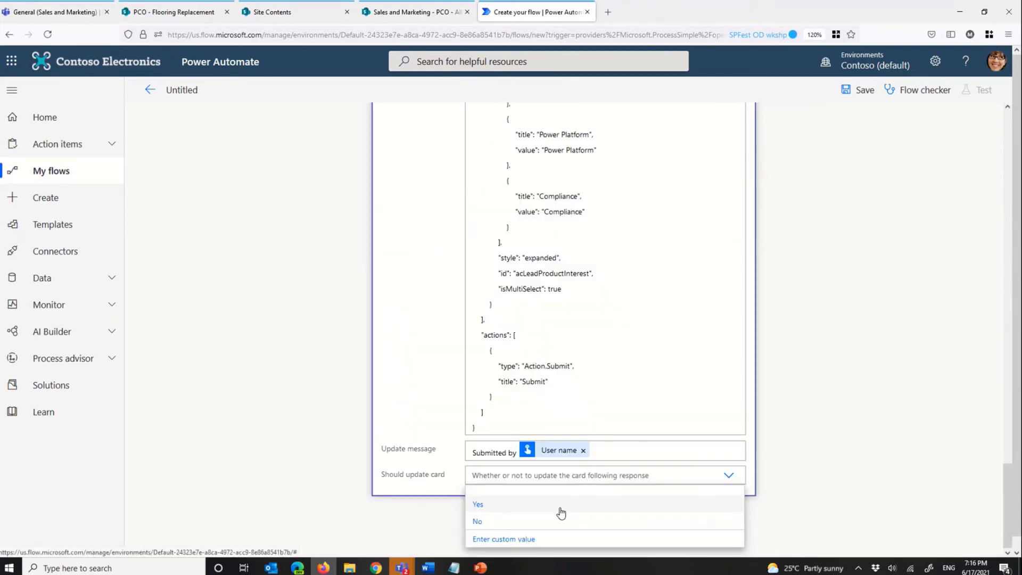
pyautogui.click(478, 504)
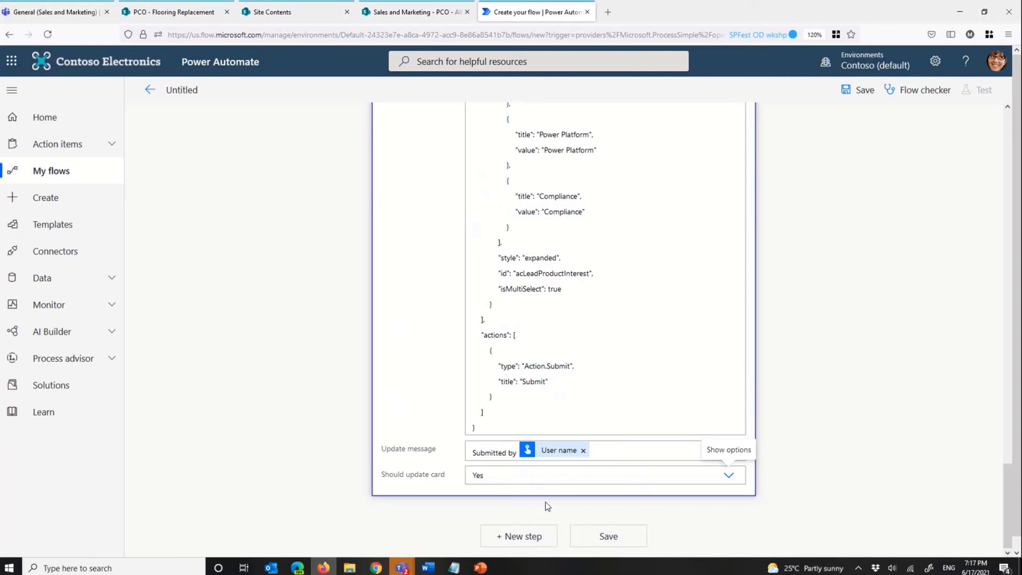
pyautogui.click(623, 446)
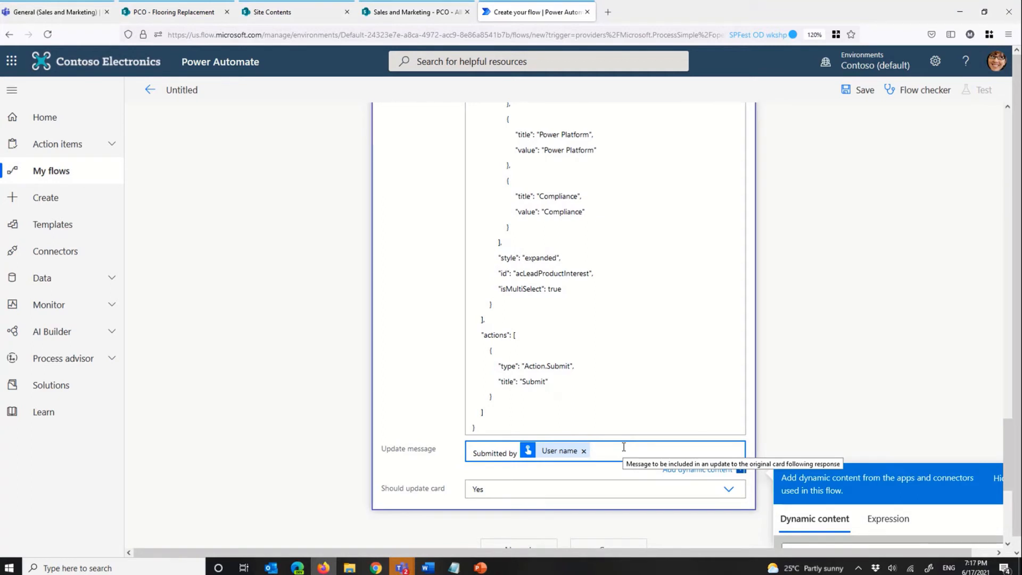
pyautogui.scroll(-5, 772, 339)
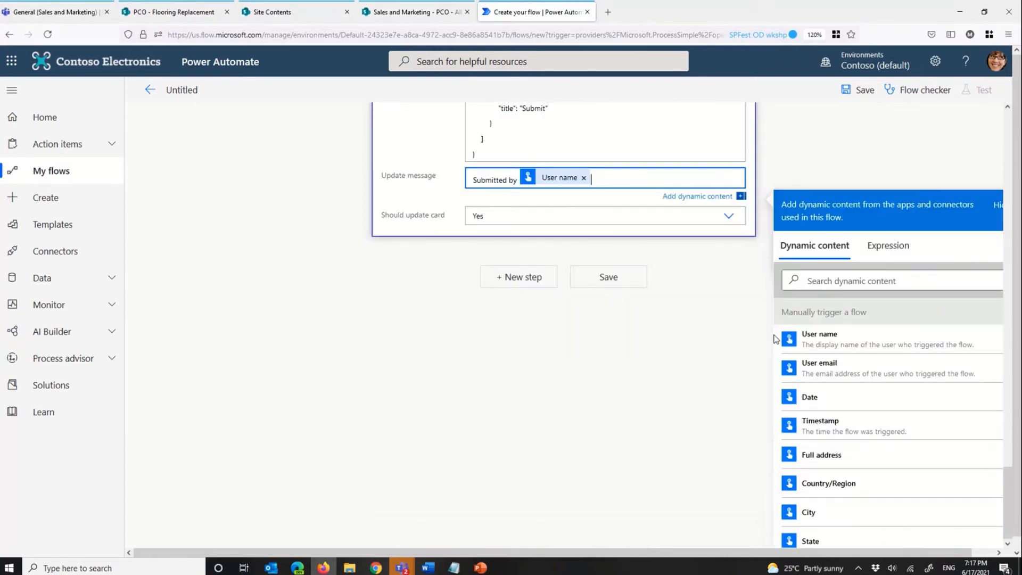
# Step: Add the Microsoft Teams action "Post a message (V3)" after the adaptive card action, searching for "post a message"
pyautogui.click(520, 283)
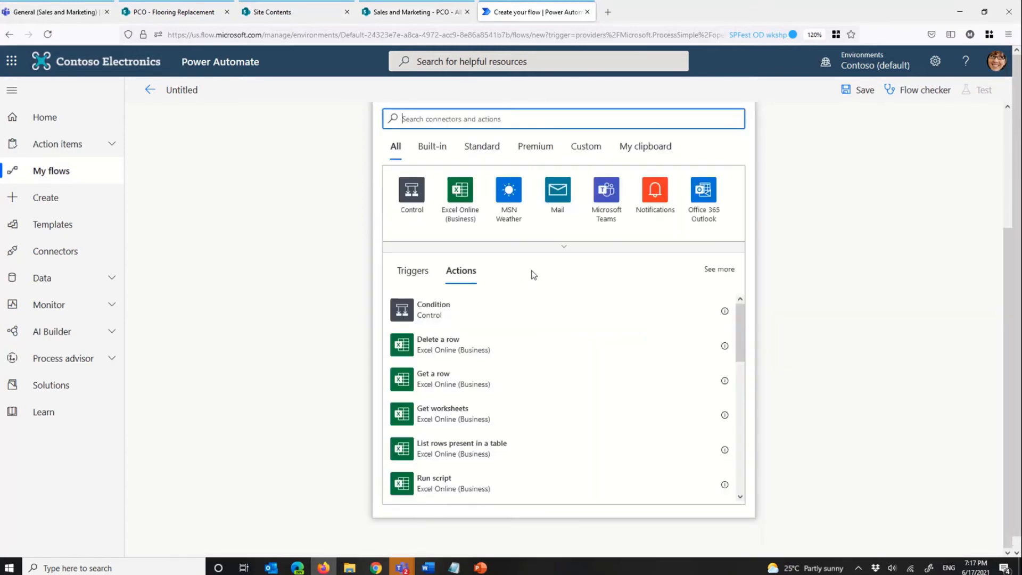
pyautogui.click(606, 200)
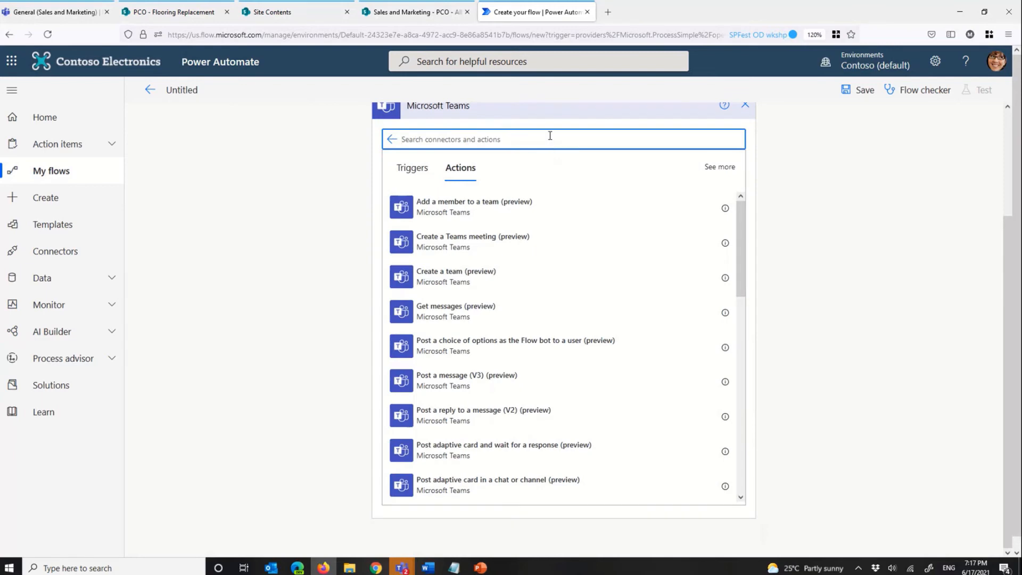
pyautogui.write('post')
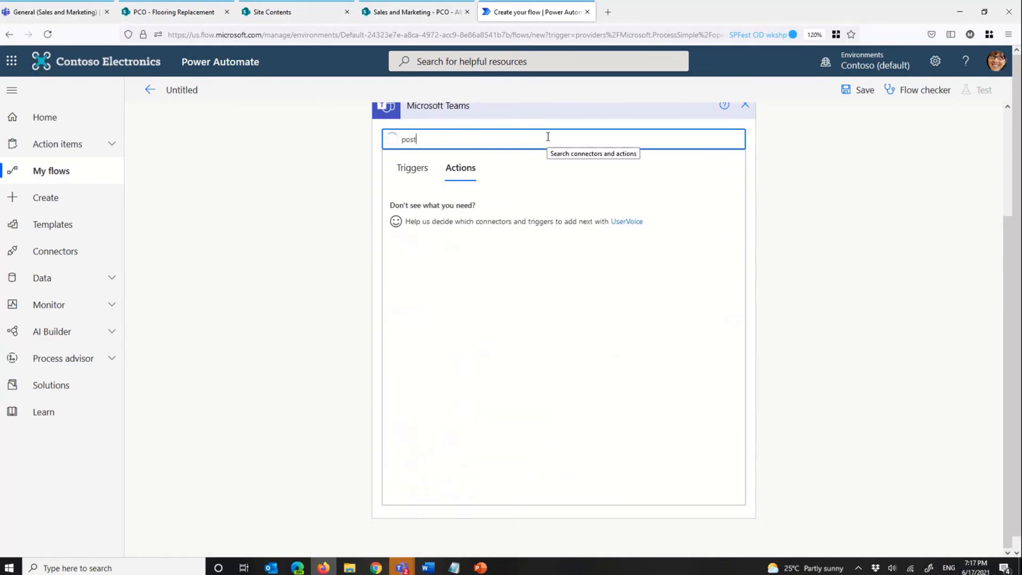
pyautogui.write(' m')
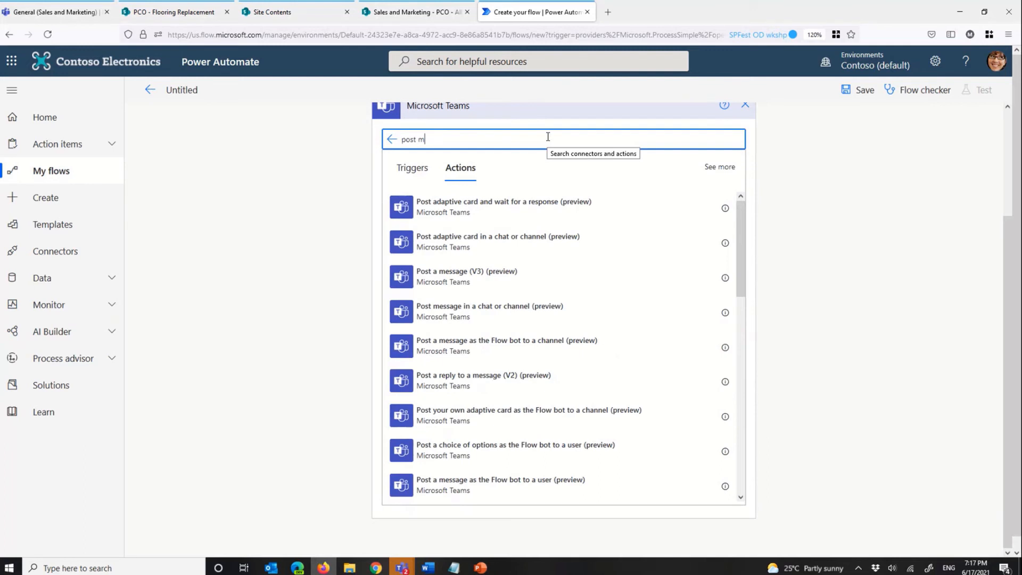
pyautogui.write('ass')
pyautogui.press('BackSpace')
pyautogui.press('BackSpace')
pyautogui.press('BackSpace')
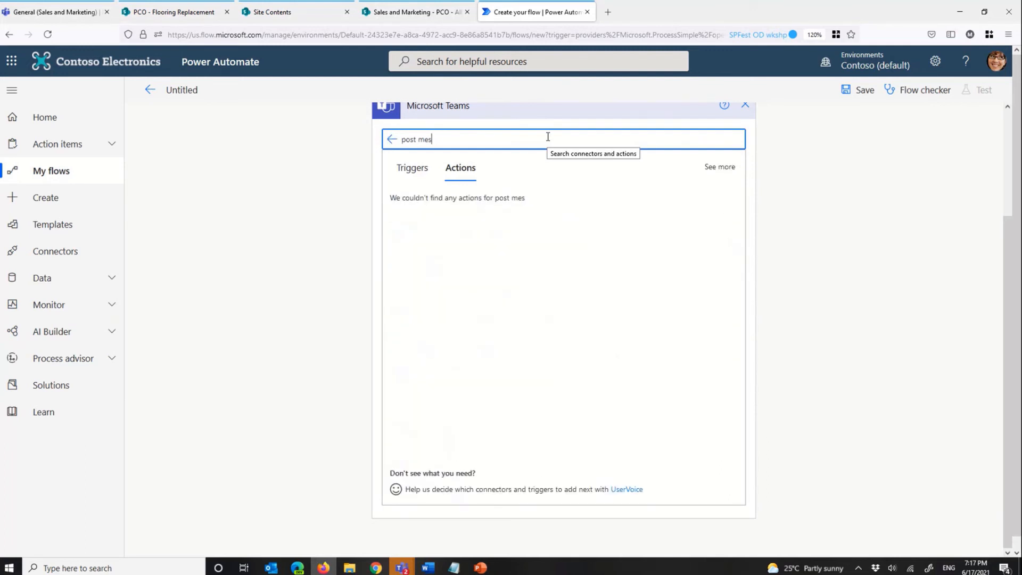
pyautogui.press('BackSpace')
pyautogui.write('a message')
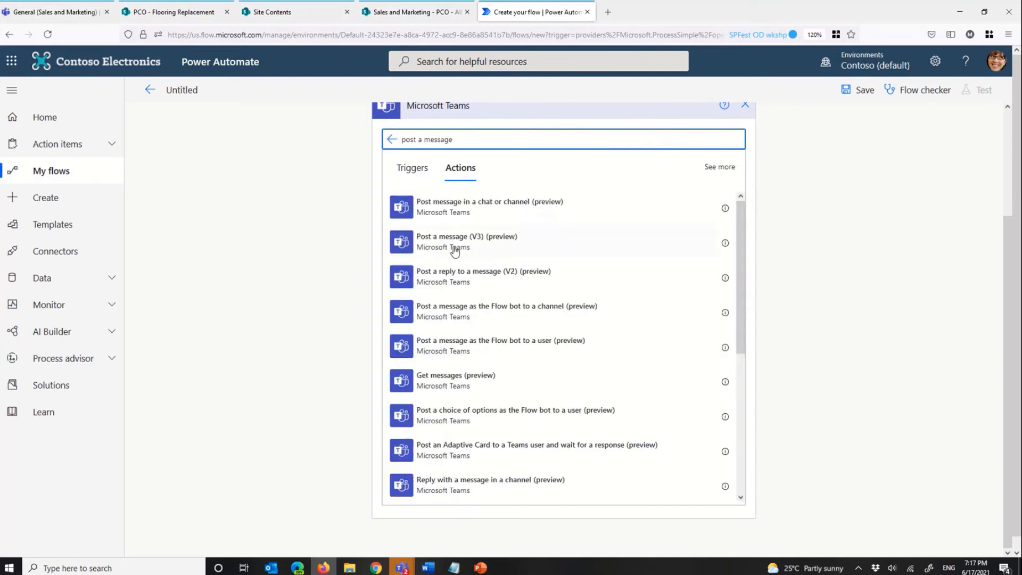
pyautogui.click(459, 244)
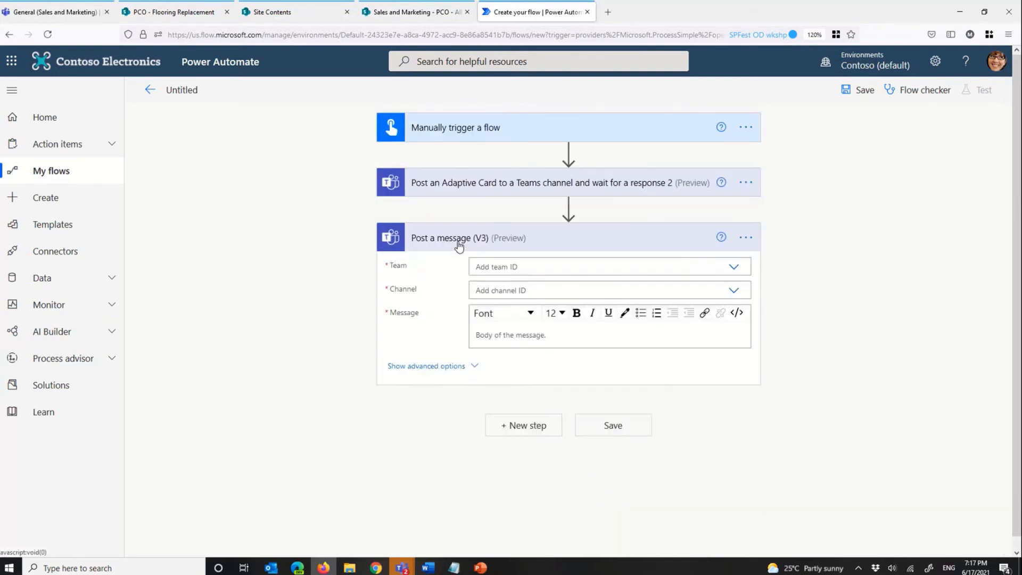
# Step: Set the Post a message action's Team to U.S. Sales and its Channel to Sales East
pyautogui.click(734, 268)
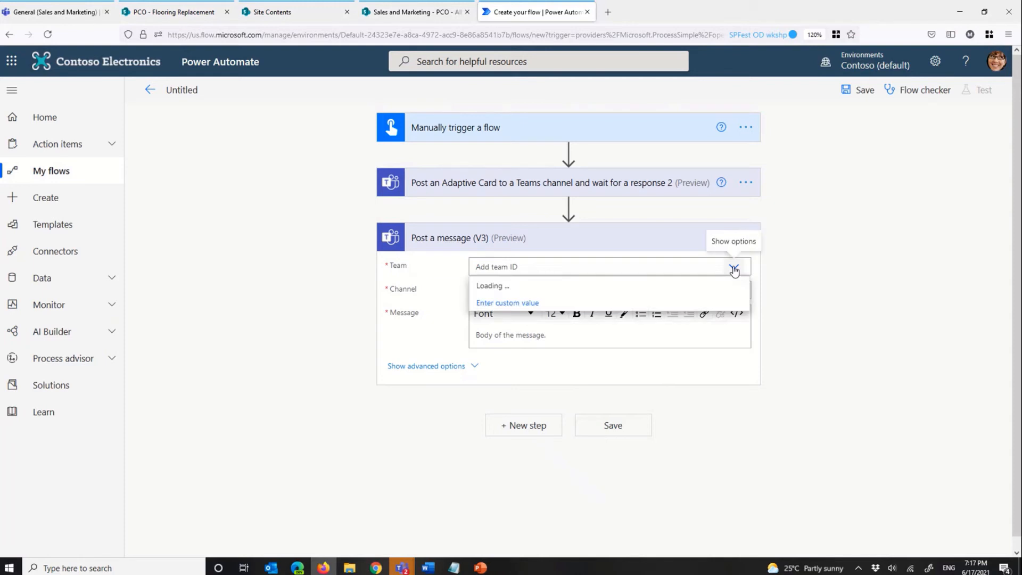
pyautogui.scroll(-1, 550, 394)
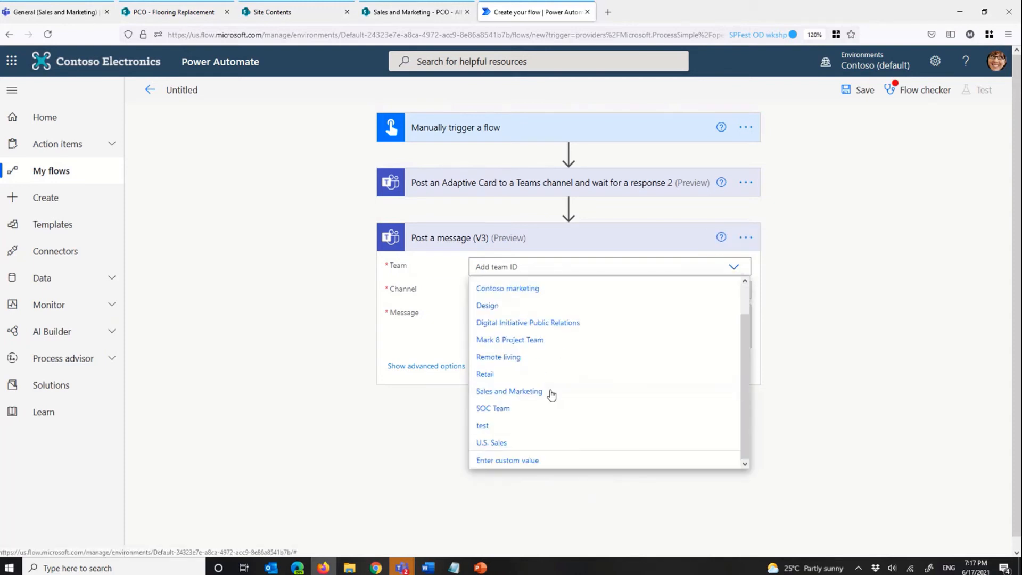
pyautogui.click(521, 446)
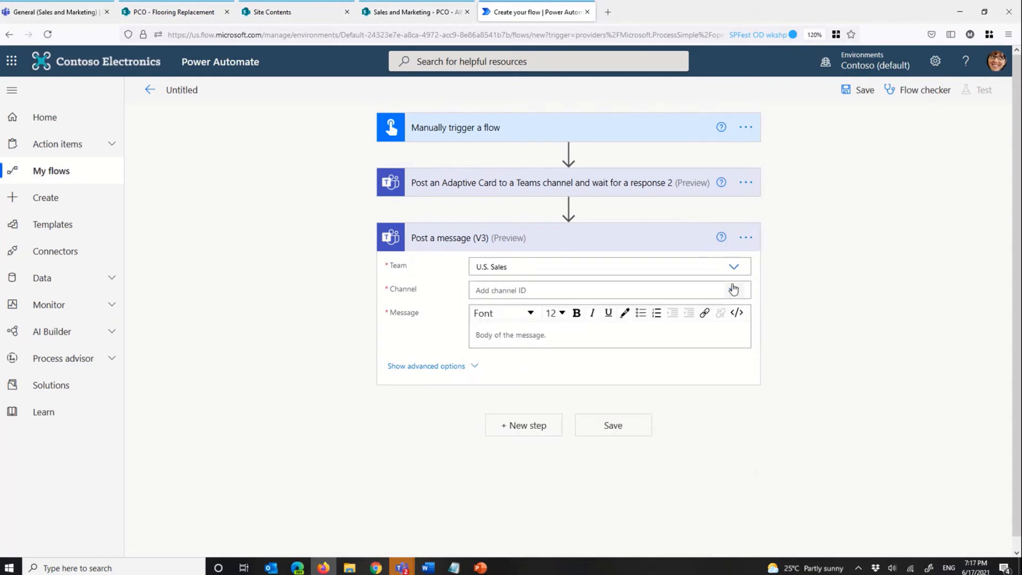
pyautogui.click(689, 287)
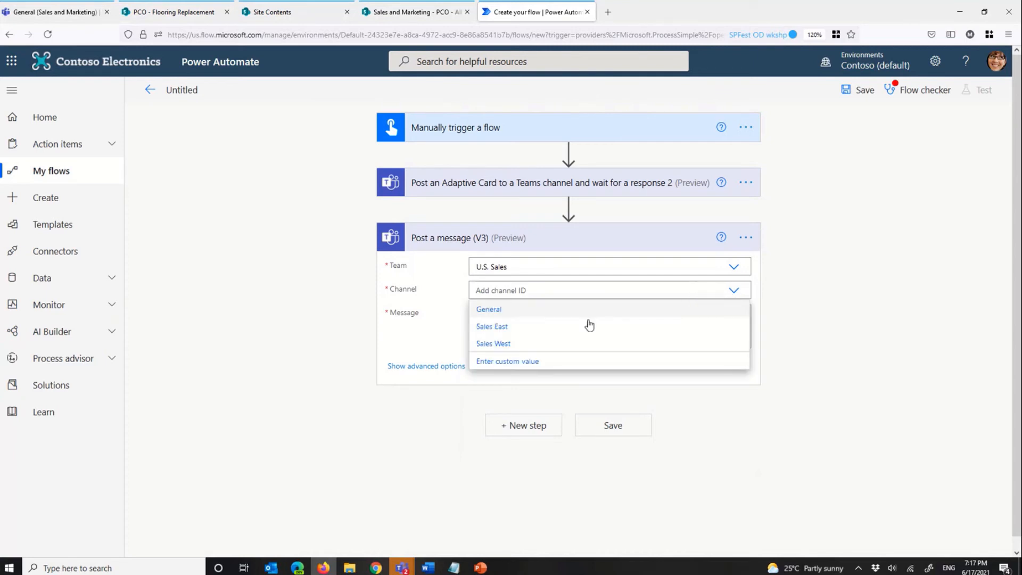
pyautogui.click(508, 327)
# Step: Start the Post a message body with "Lead Submitted by:" followed by the adaptive card's userPrincipalName dynamic content
pyautogui.click(707, 183)
pyautogui.scroll(-8, 855, 223)
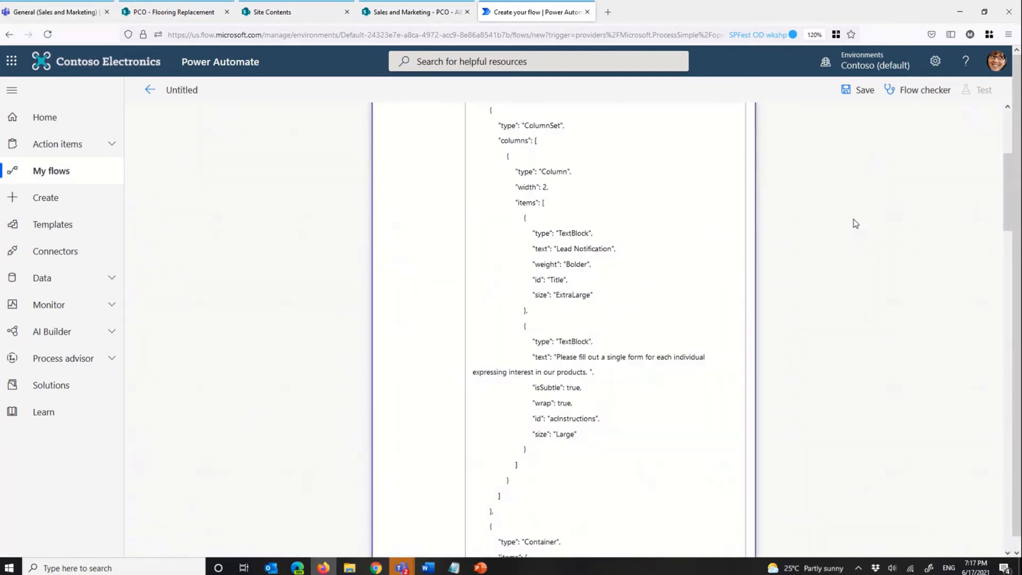
pyautogui.scroll(-8, 855, 224)
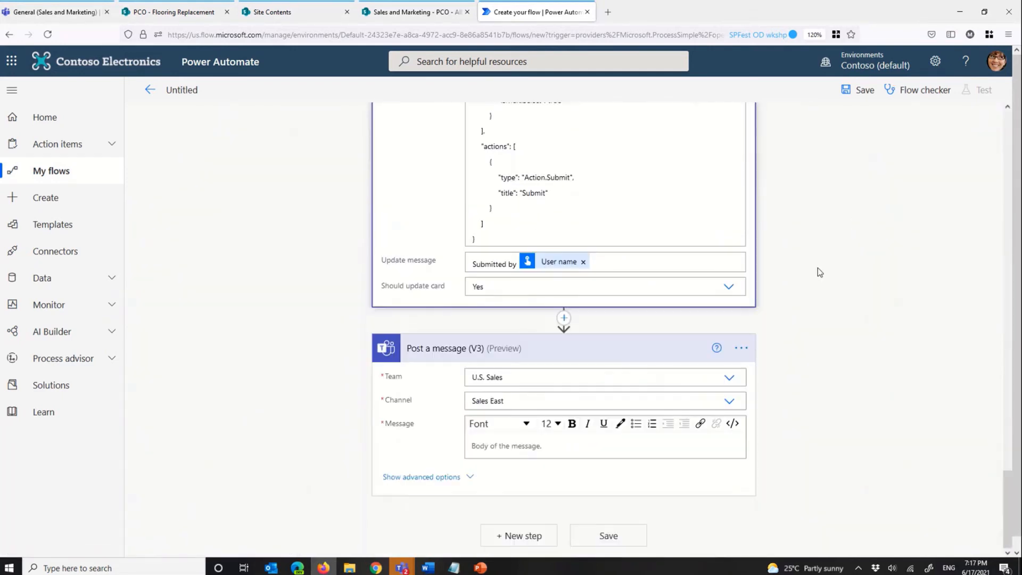
pyautogui.click(538, 445)
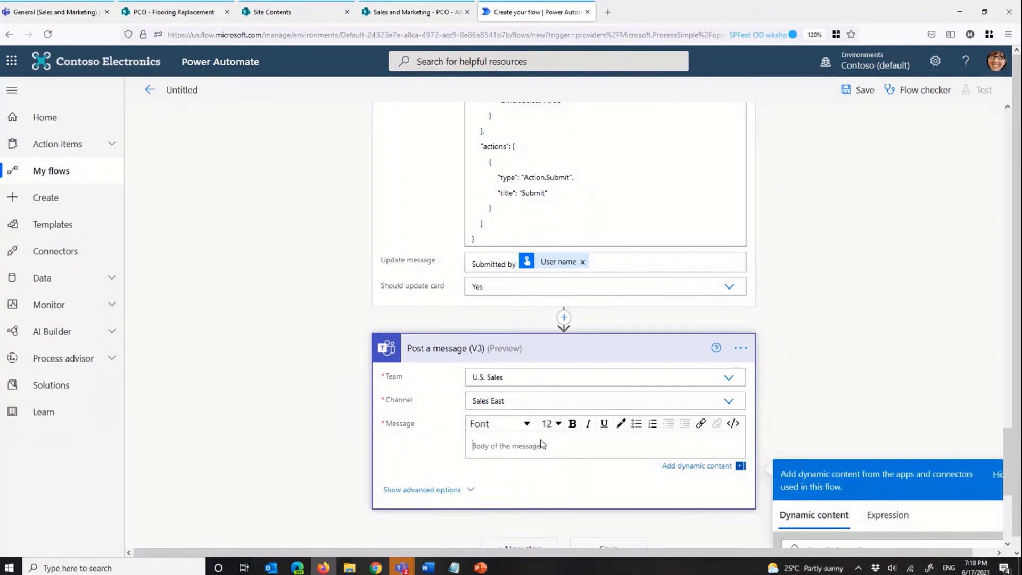
pyautogui.write('Lead Submitted by:')
pyautogui.scroll(-3, 703, 426)
pyautogui.scroll(-2, 960, 410)
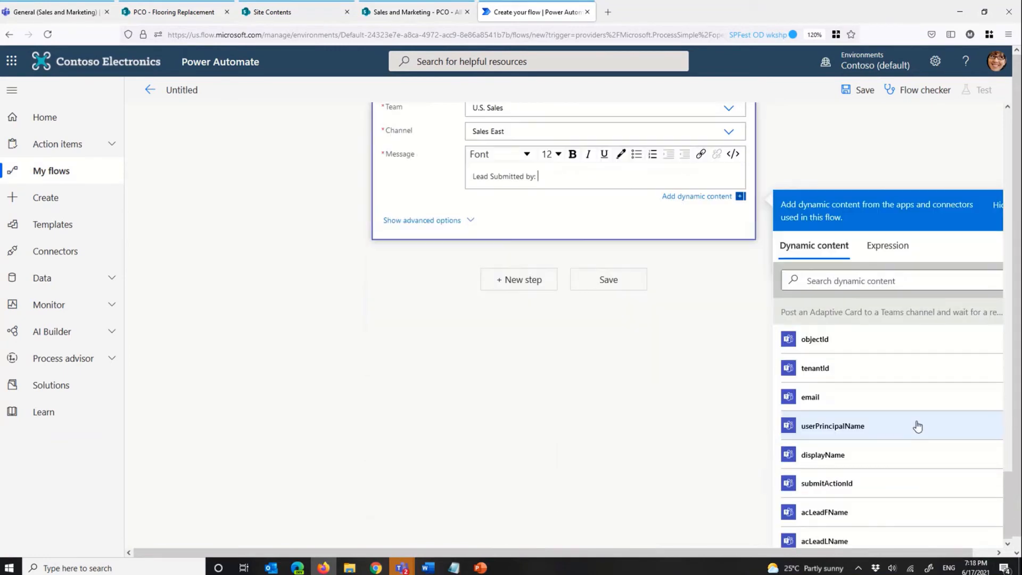
pyautogui.click(898, 431)
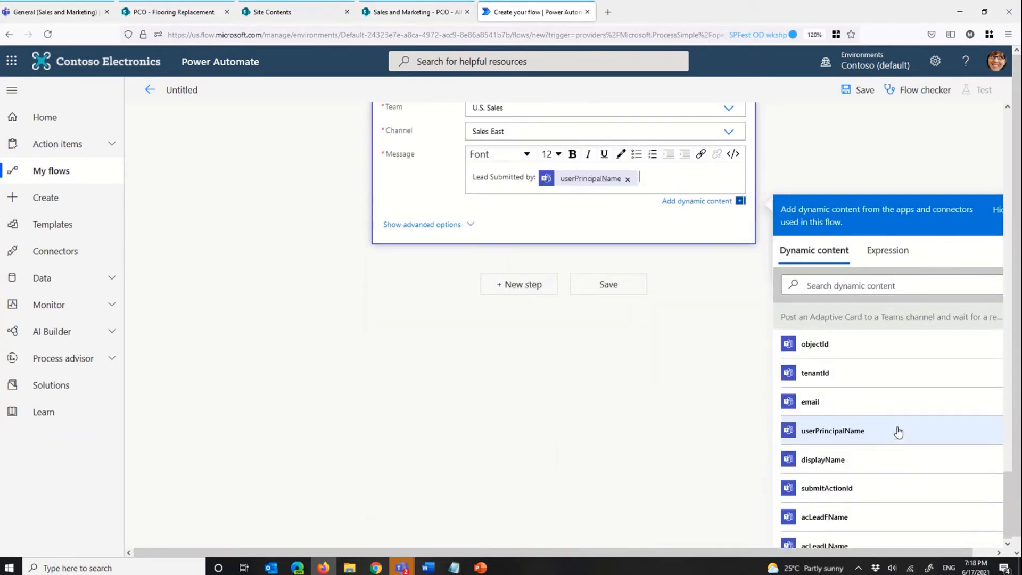
# Step: Add a bold "Lead Details:" heading below the submitter line in the message body
pyautogui.press('Return')
pyautogui.write('Lead Details:')
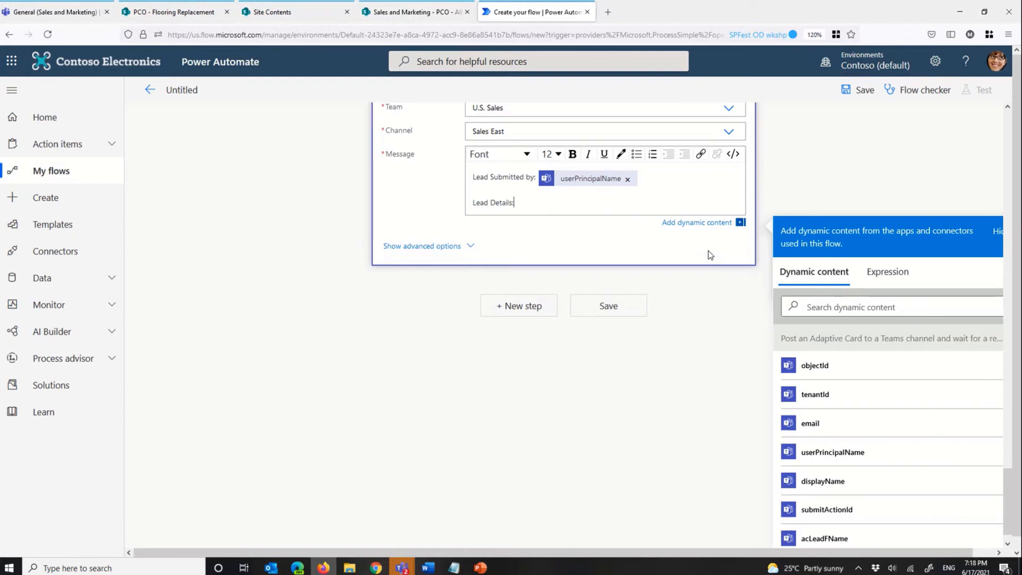
pyautogui.press('Return')
pyautogui.moveTo(530, 214); pyautogui.dragTo(505, 187)
pyautogui.hotkey('ctrl', 'b')
pyautogui.click(498, 215)
# Step: Check the first-name input's id in the card JSON and add a bold "First Name:" label with acLeadFName under Lead Details
pyautogui.write('First Name:')
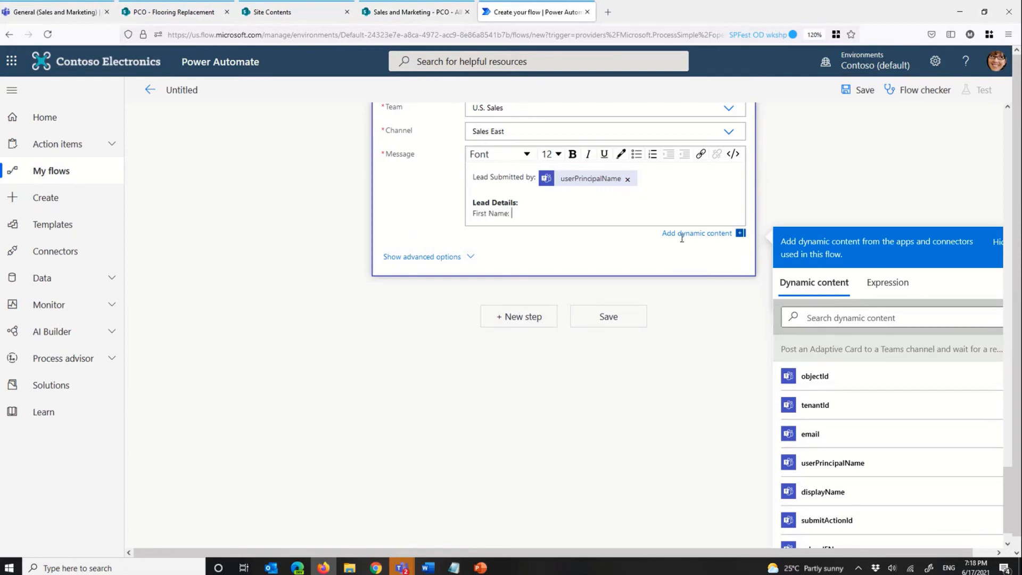
pyautogui.scroll(5, 896, 374)
pyautogui.scroll(15, 734, 314)
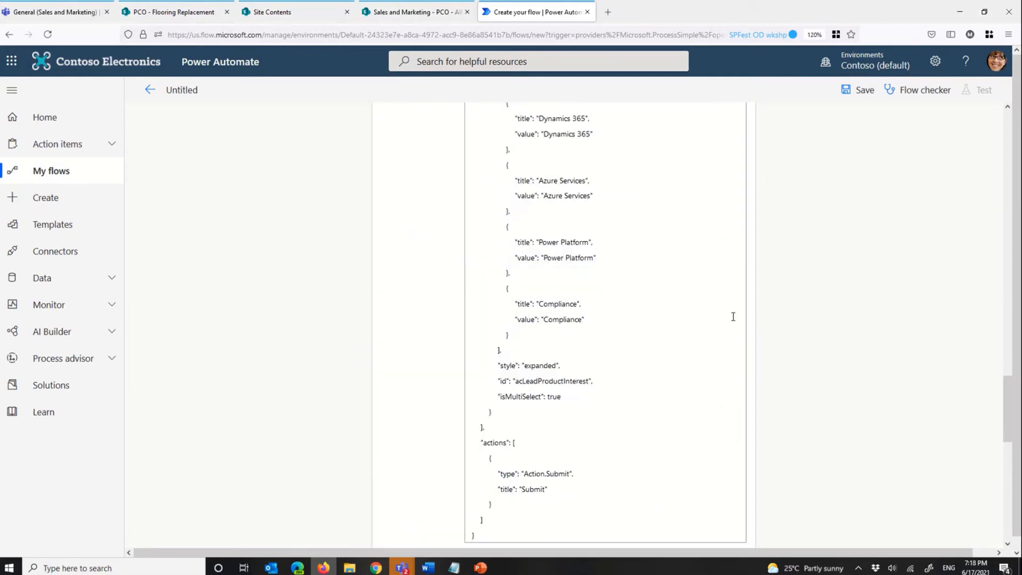
pyautogui.scroll(7, 612, 270)
pyautogui.scroll(-6, 611, 270)
pyautogui.scroll(3, 592, 235)
pyautogui.scroll(-8, 583, 233)
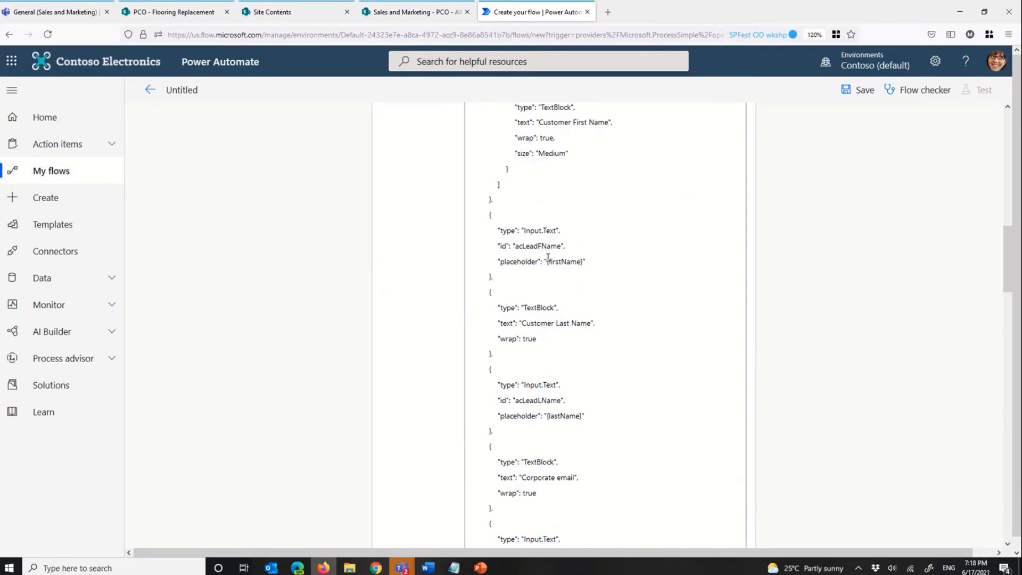
pyautogui.scroll(-10, 548, 256)
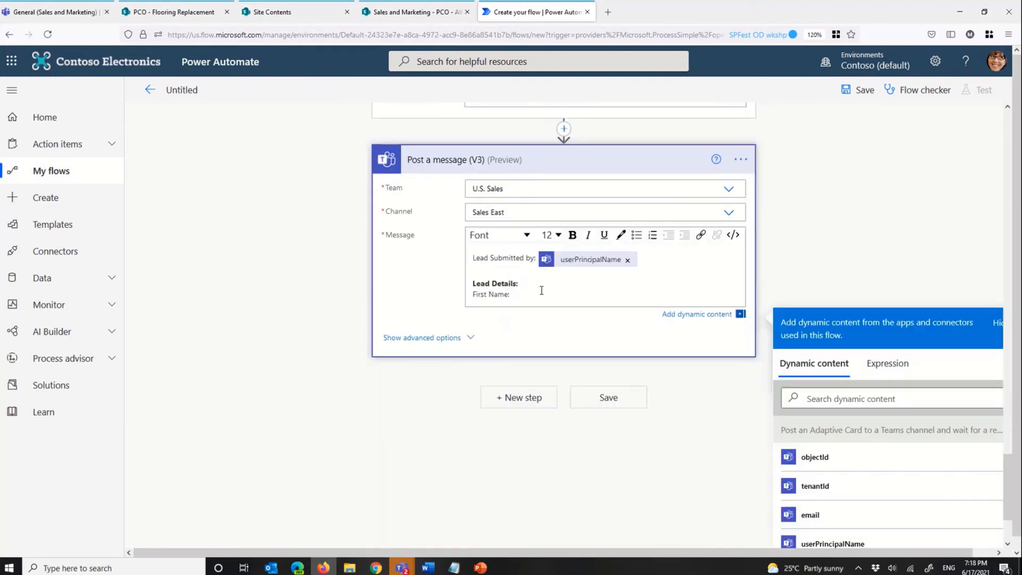
pyautogui.scroll(-2, 907, 411)
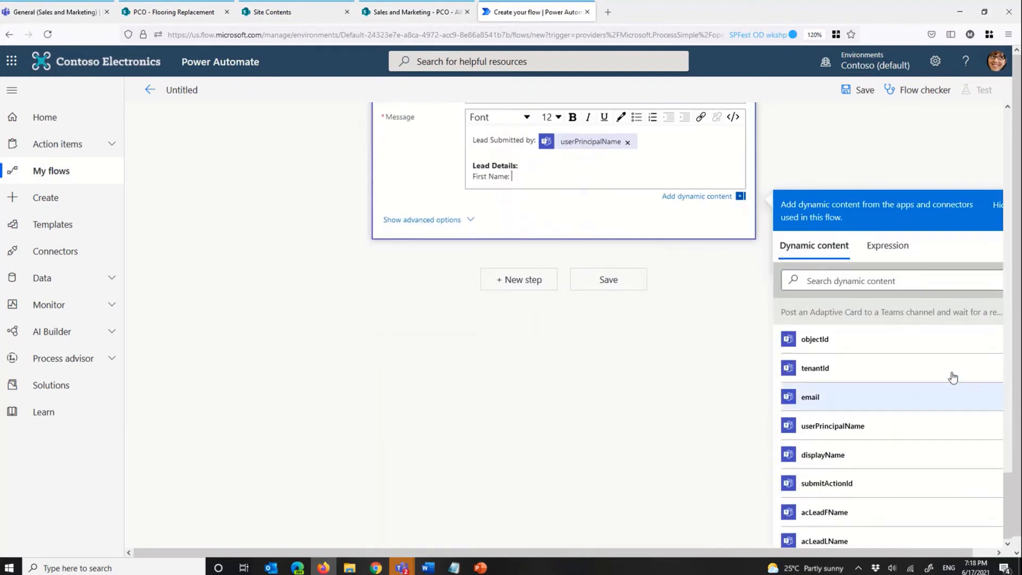
pyautogui.click(831, 512)
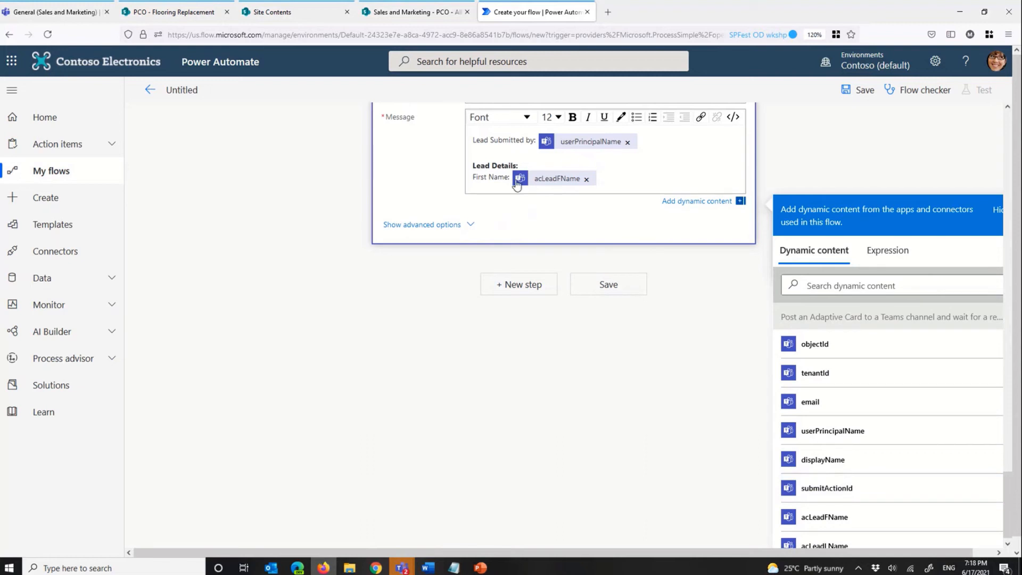
pyautogui.moveTo(510, 178); pyautogui.dragTo(461, 179)
pyautogui.click(573, 118)
pyautogui.click(613, 177)
# Step: Add a line with the bold label "Last Name:" followed by the acLeadLName dynamic content
pyautogui.press('Return')
pyautogui.write('L')
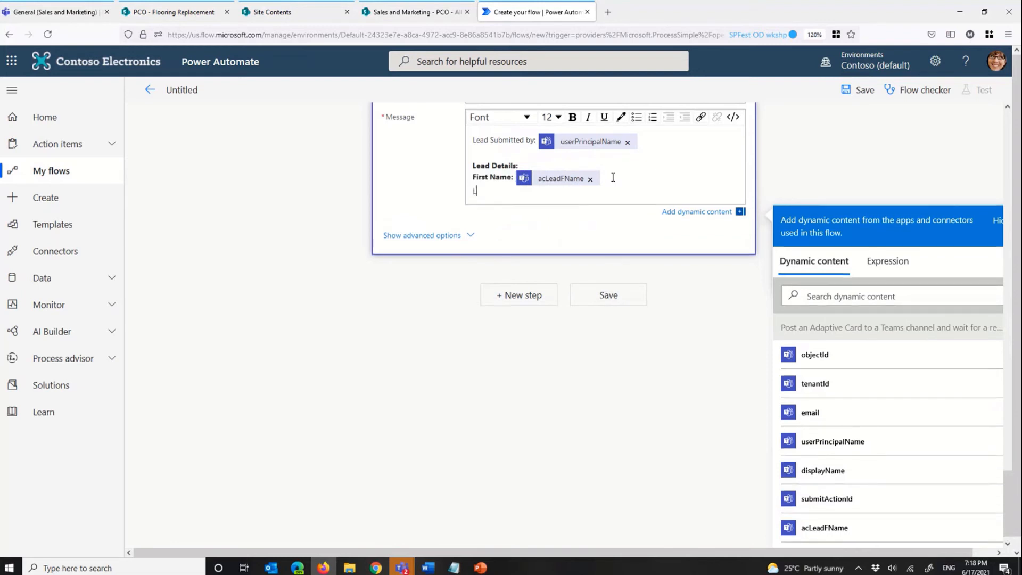
pyautogui.write('ast Name:')
pyautogui.hotkey('shift', 'Home')
pyautogui.click(573, 118)
pyautogui.click(537, 195)
pyautogui.scroll(-3, 841, 437)
pyautogui.click(839, 366)
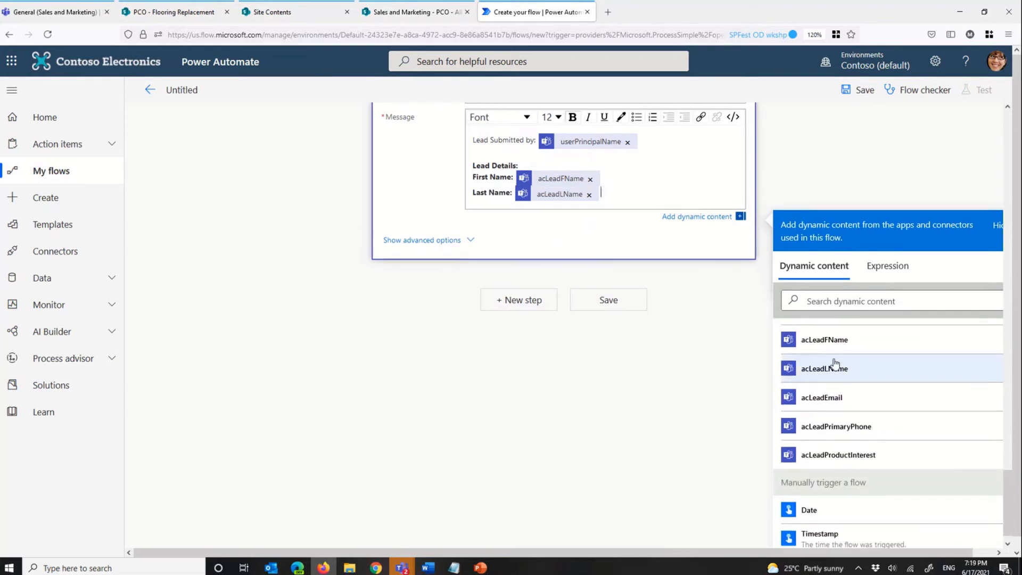
# Step: Add an "Email:" line to the message with the acLeadEmail dynamic content
pyautogui.press('Return')
pyautogui.write('Email:')
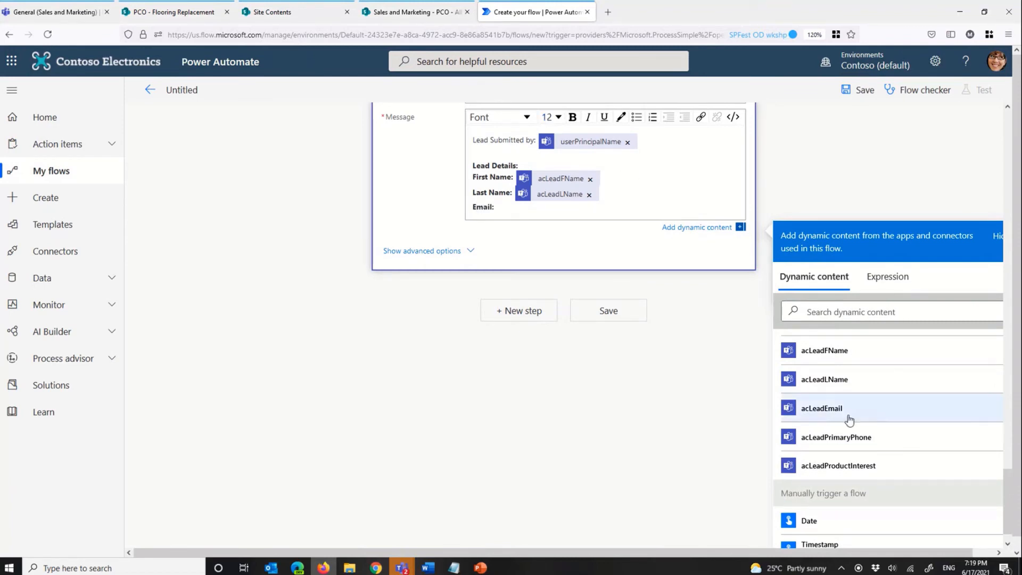
pyautogui.click(823, 409)
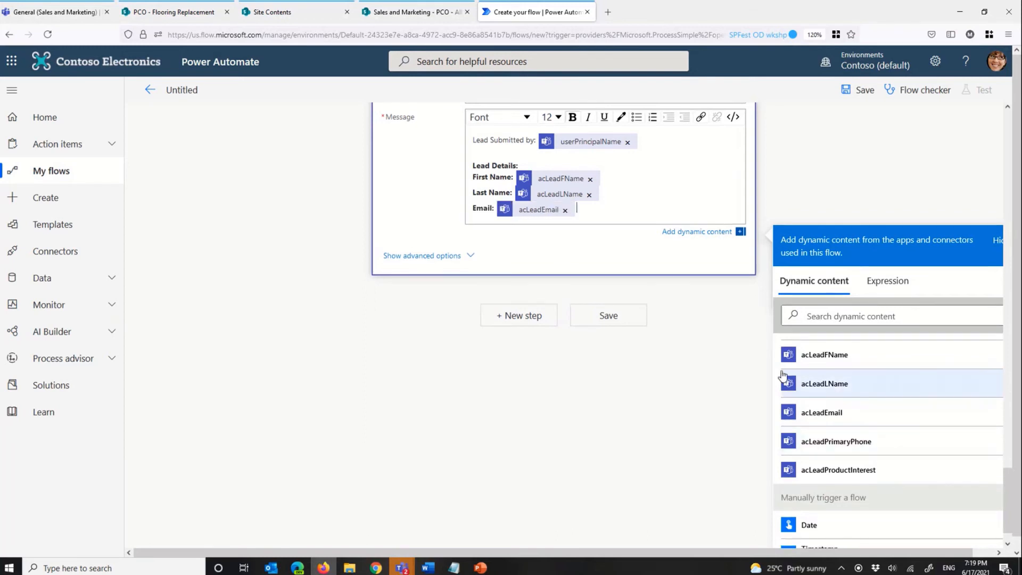
# Step: Add an "Interest(s)" label below the email and, above that label, a "Phone:" line with the acLeadPrimaryPhone dynamic content
pyautogui.press('Return')
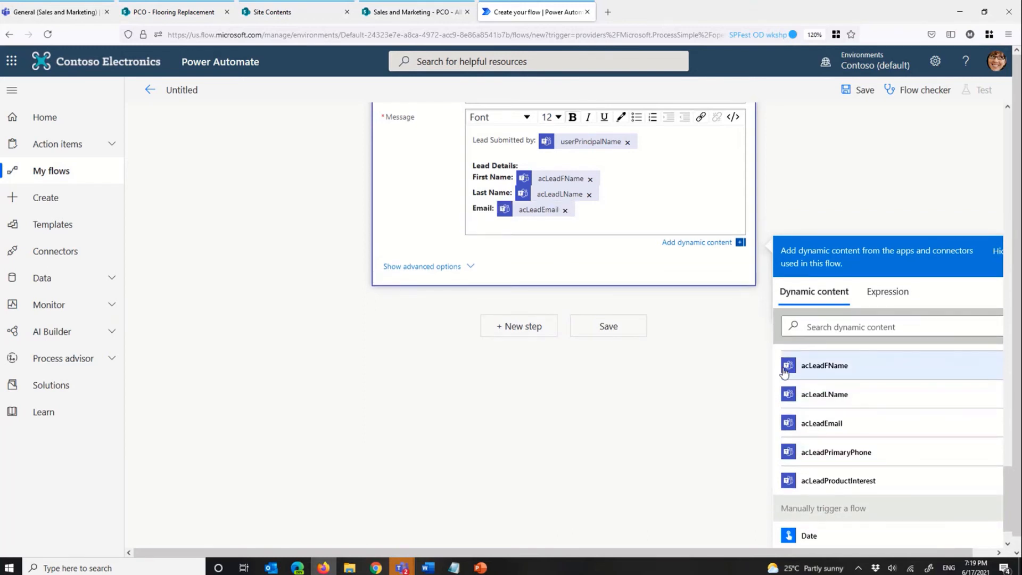
pyautogui.write('Interest(s)')
pyautogui.press('Return')
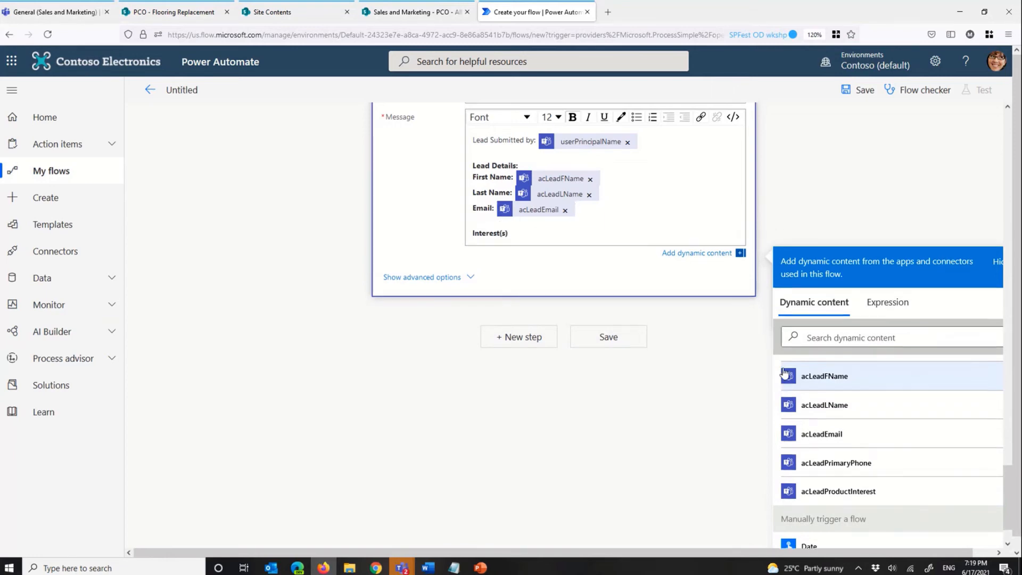
pyautogui.write('Phone:')
pyautogui.click(859, 466)
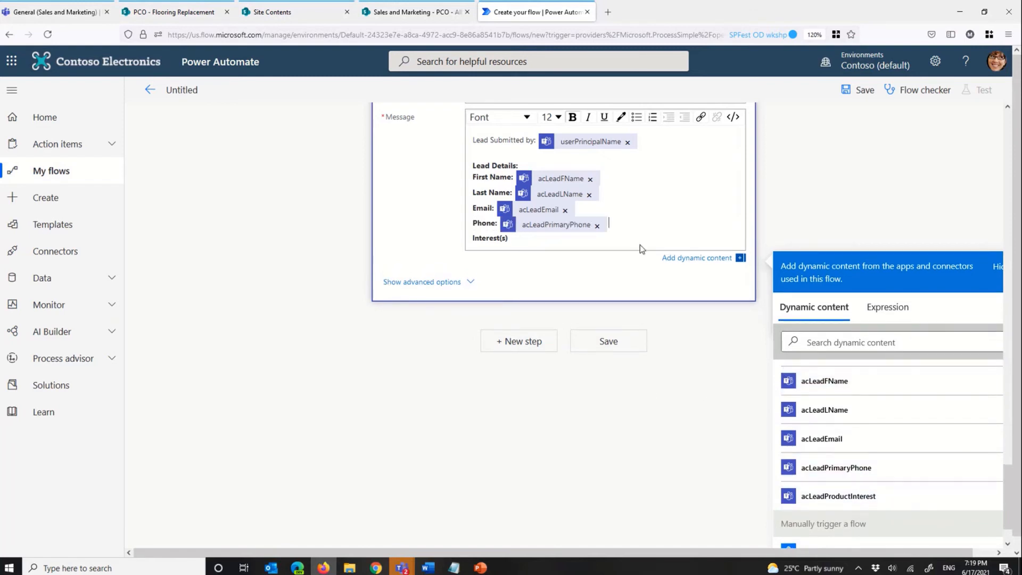
# Step: Insert a blank line after the phone and complete the "Interest(s):" line with the acLeadProductInterest dynamic content
pyautogui.press('Return')
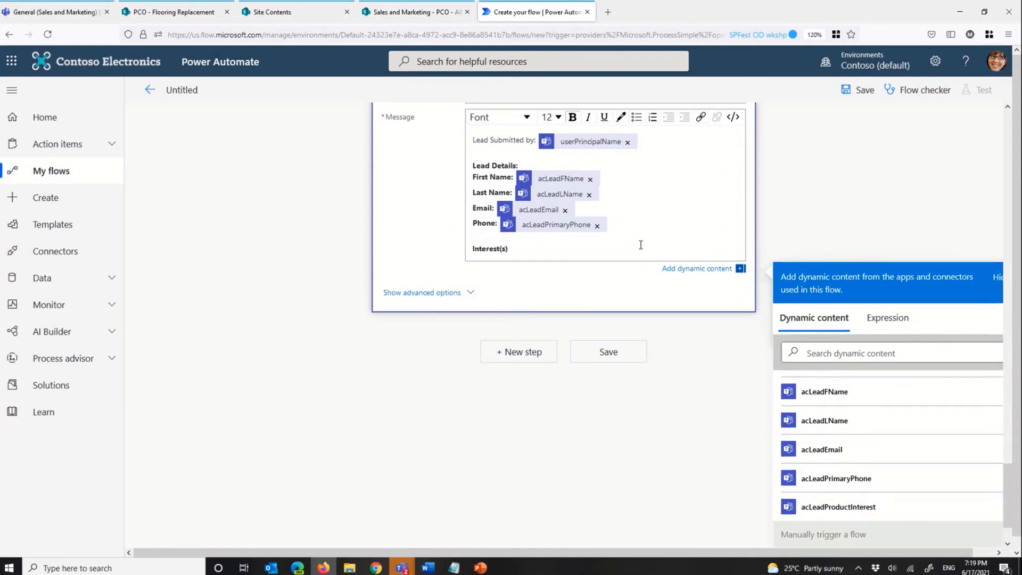
pyautogui.click(562, 249)
pyautogui.write(':')
pyautogui.click(856, 510)
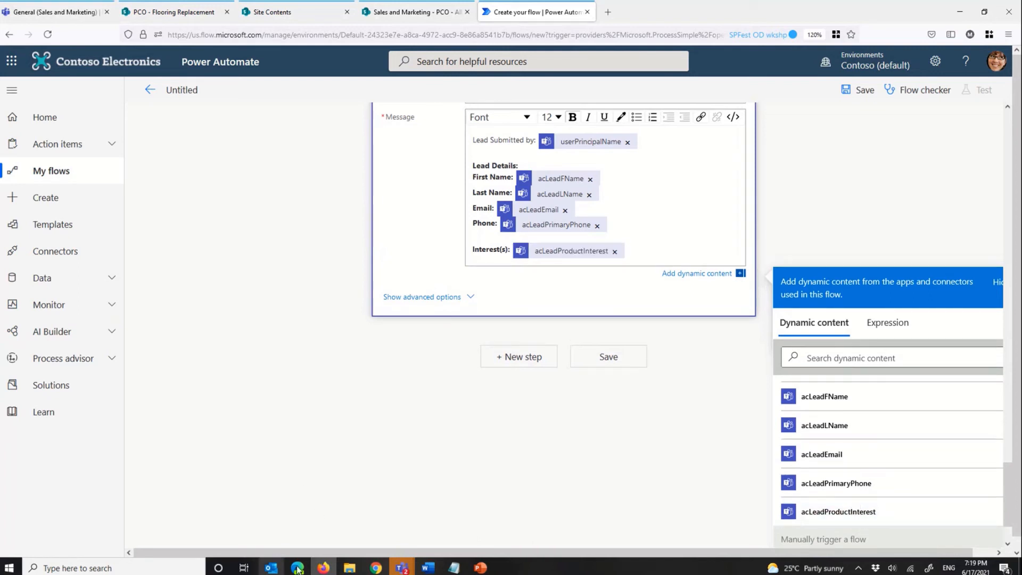
# Step: Switch to the Adaptive Cards designer in Edge, examine the Input.ChoiceSet's choices, and return to Power Automate in Firefox
pyautogui.moveTo(302, 571)
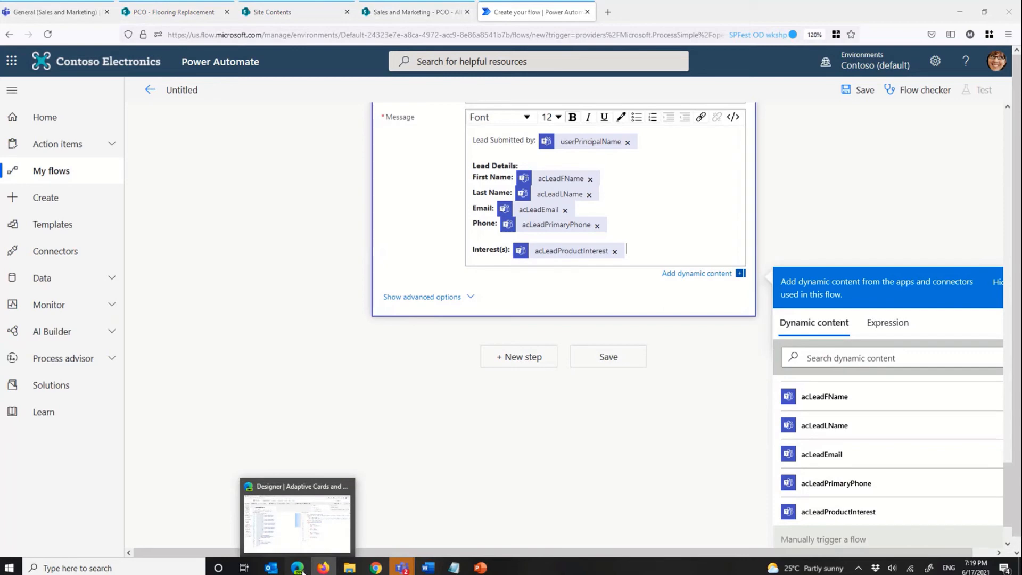
pyautogui.click(301, 572)
pyautogui.moveTo(729, 156); pyautogui.dragTo(740, 394)
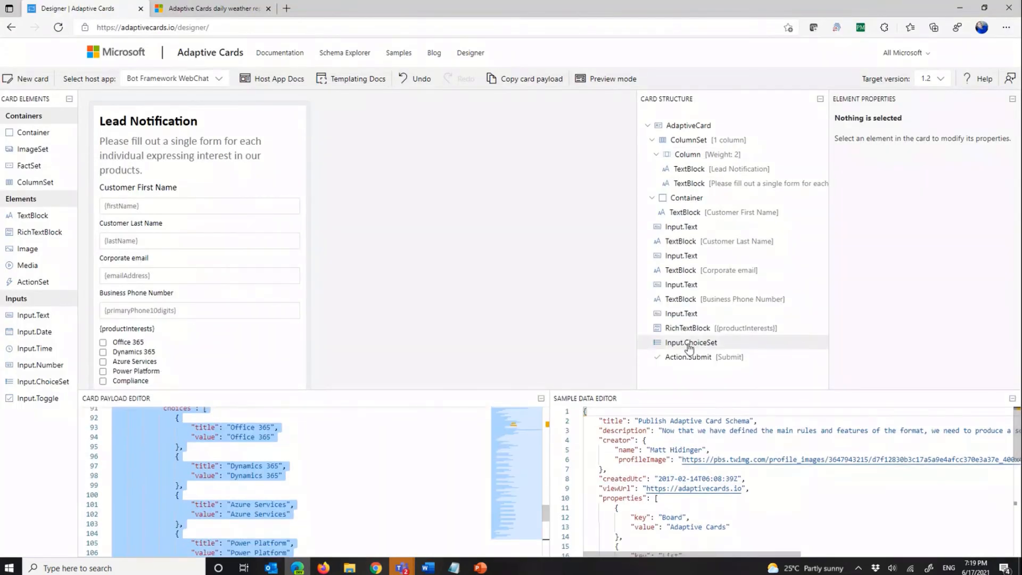
pyautogui.click(690, 356)
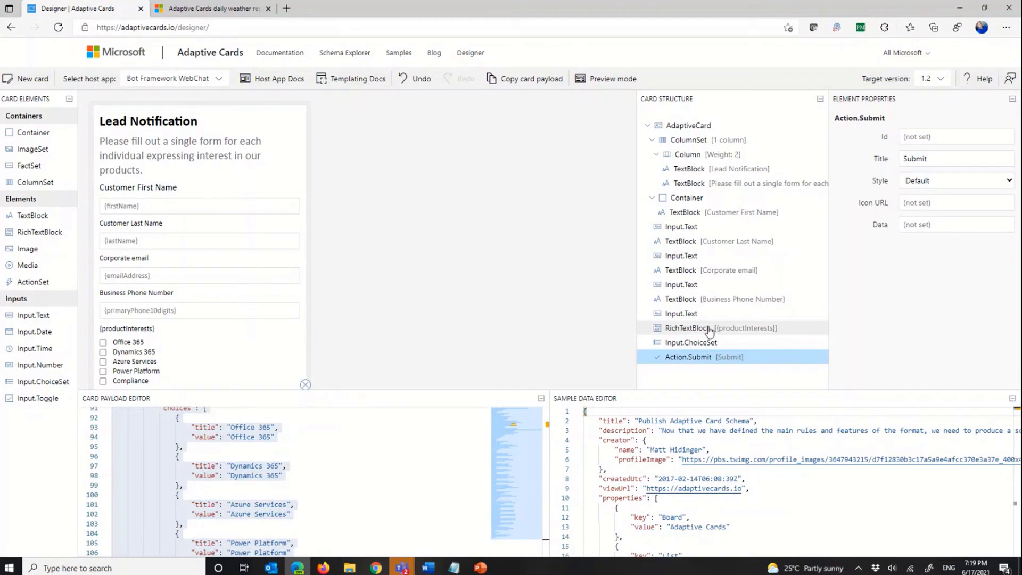
pyautogui.click(662, 344)
pyautogui.scroll(-3, 899, 299)
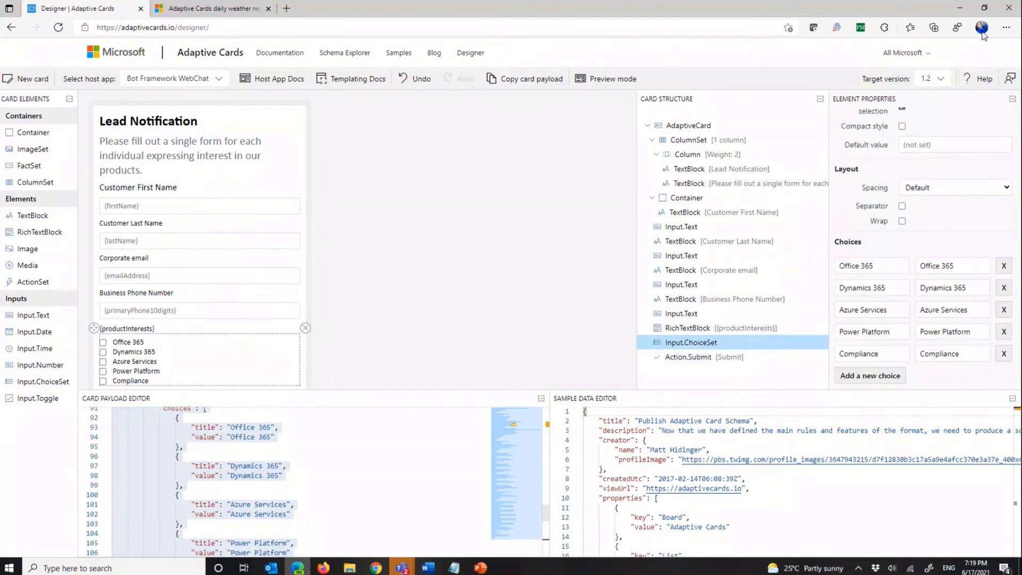
pyautogui.click(962, 9)
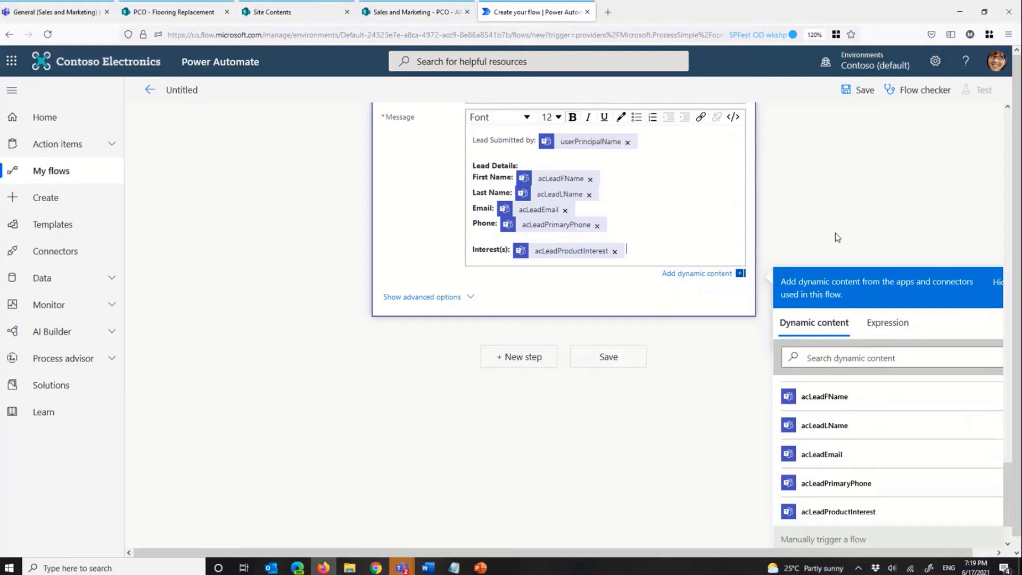
# Step: Name the flow "Lead Generation in Teams" and save it
pyautogui.scroll(10, 836, 232)
pyautogui.click(220, 89)
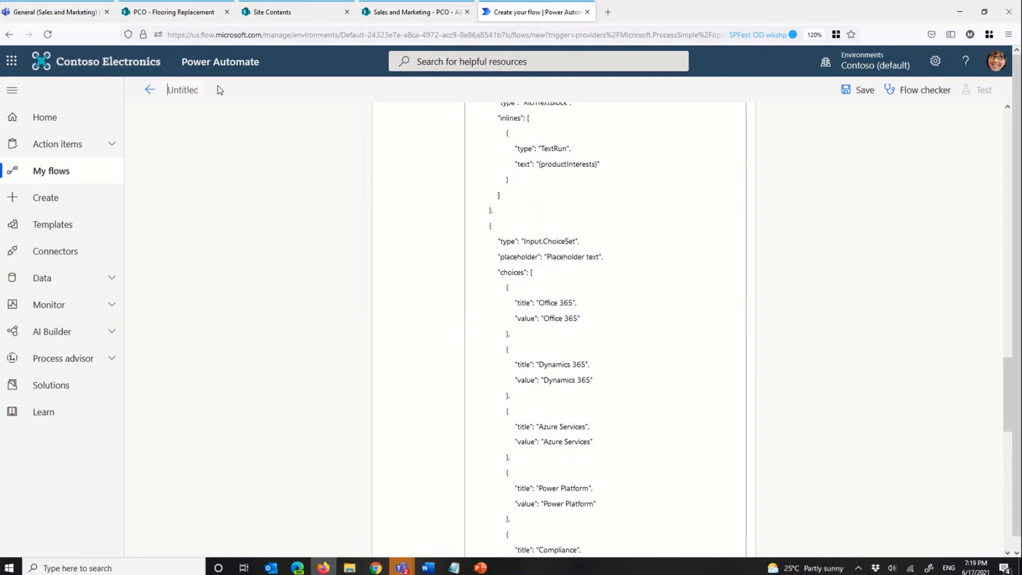
pyautogui.write('Lead Generation in Teams')
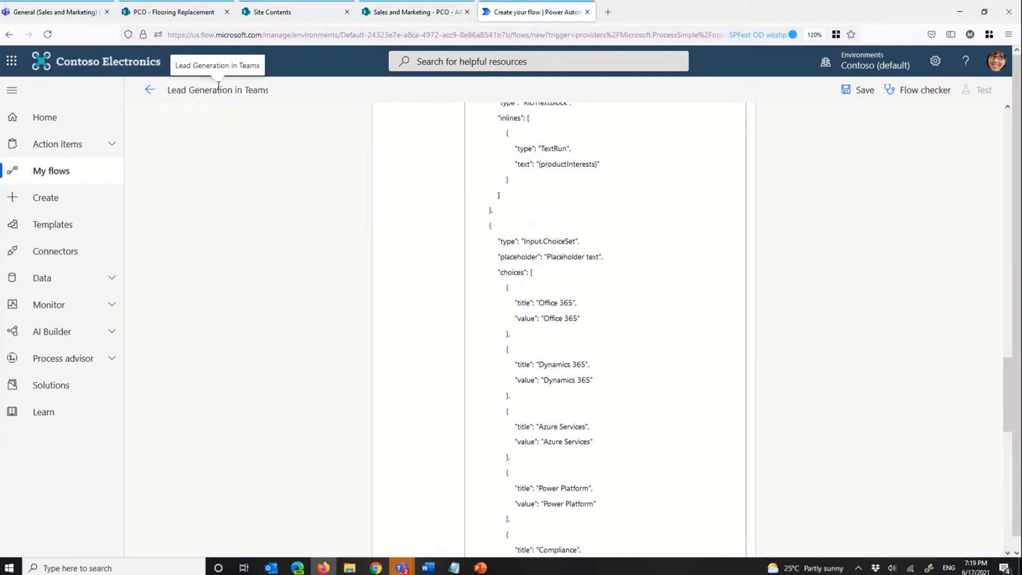
pyautogui.click(863, 90)
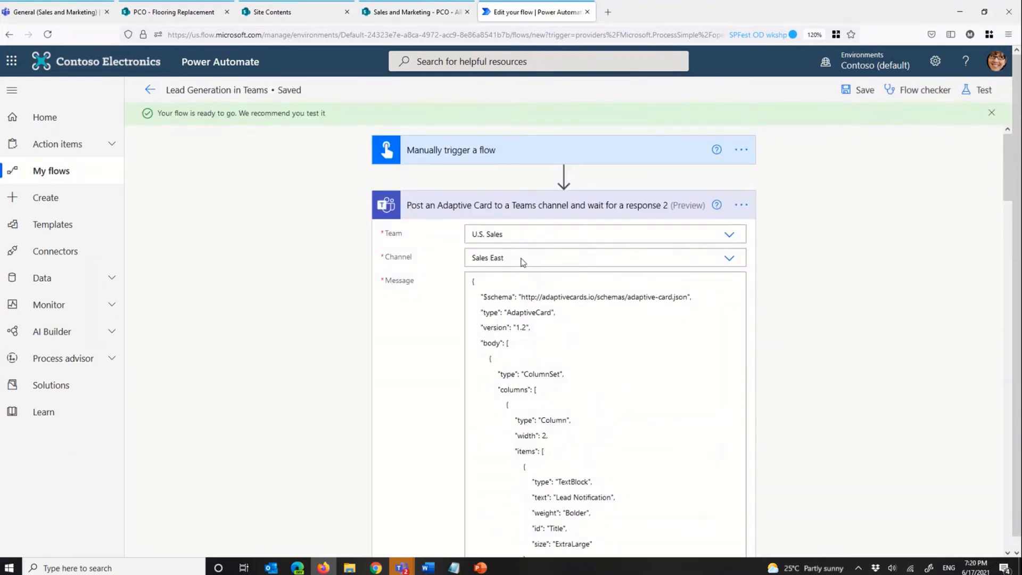
# Step: Highlight the schema, type and version lines at the start of the adaptive card action's Message JSON
pyautogui.tripleClick(483, 310)
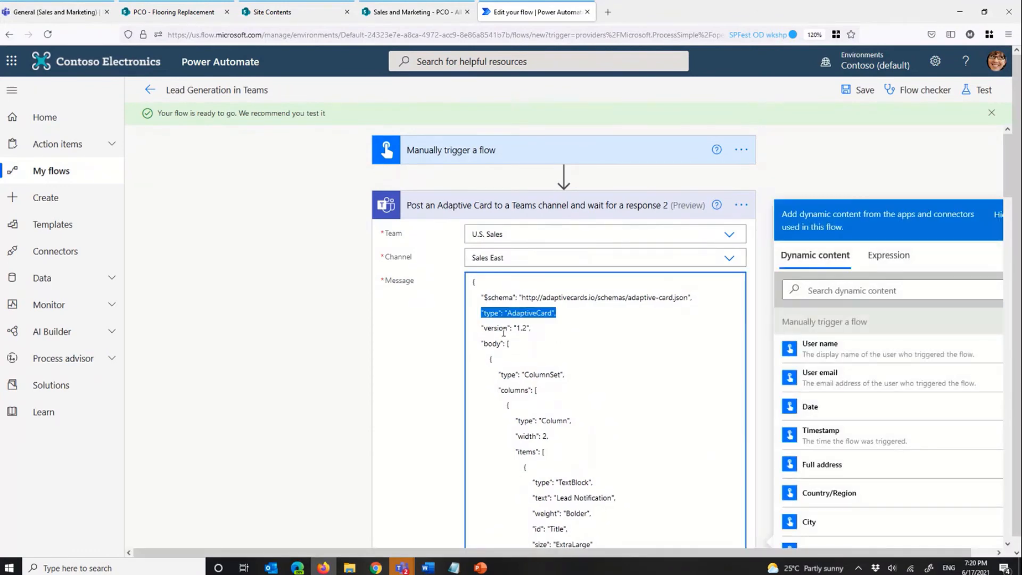
pyautogui.moveTo(480, 328); pyautogui.dragTo(483, 296)
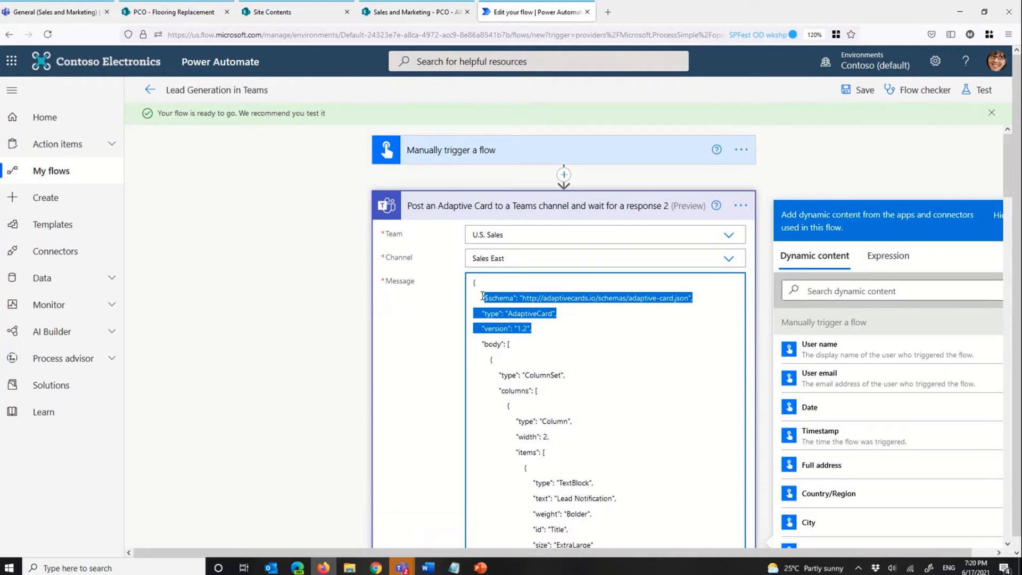
# Step: Leave the flow editor, run the "Lead Generation in Teams" flow, and open its new run from the run history
pyautogui.click(150, 90)
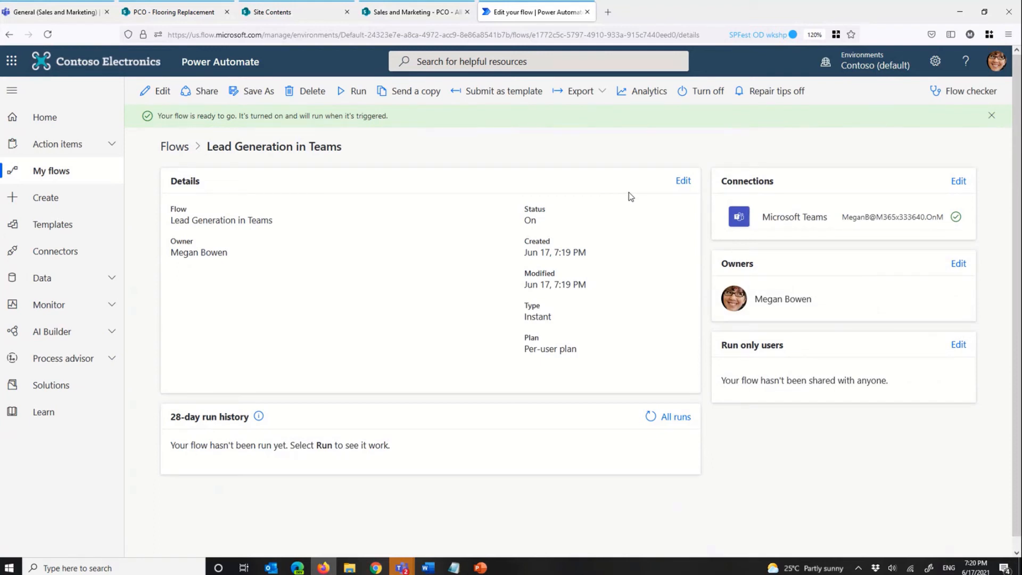
pyautogui.click(340, 99)
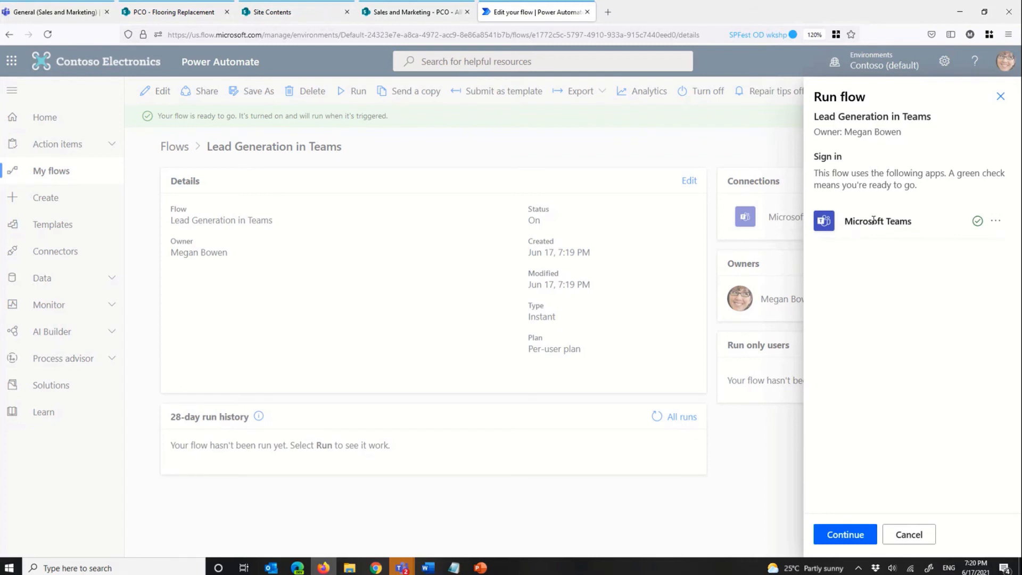
pyautogui.click(852, 541)
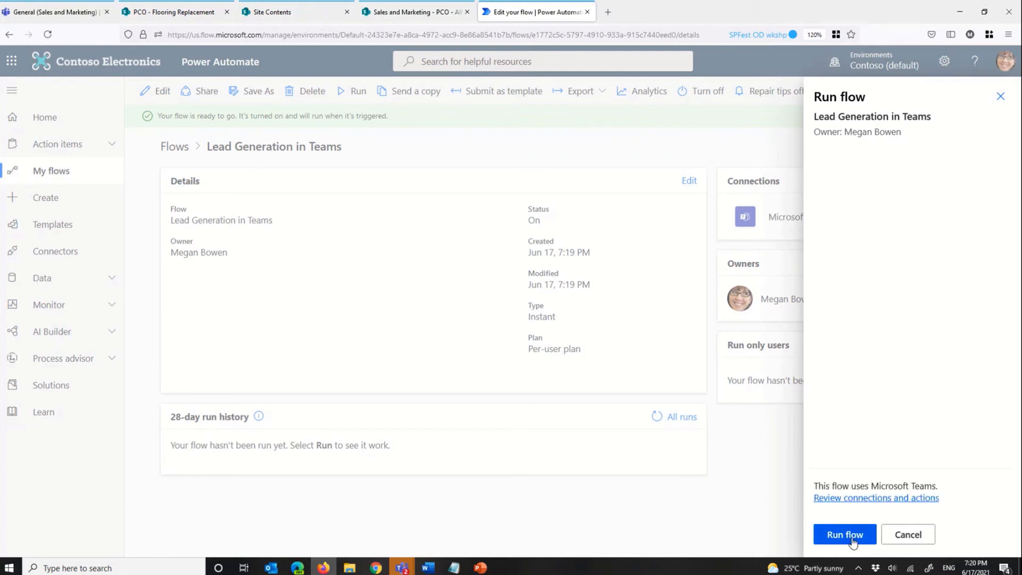
pyautogui.click(853, 535)
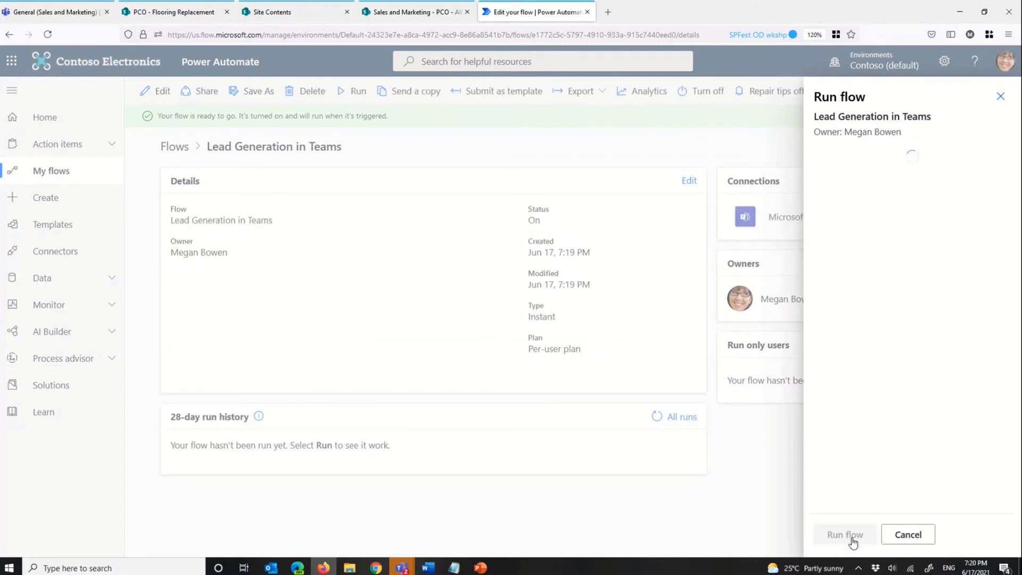
pyautogui.click(839, 535)
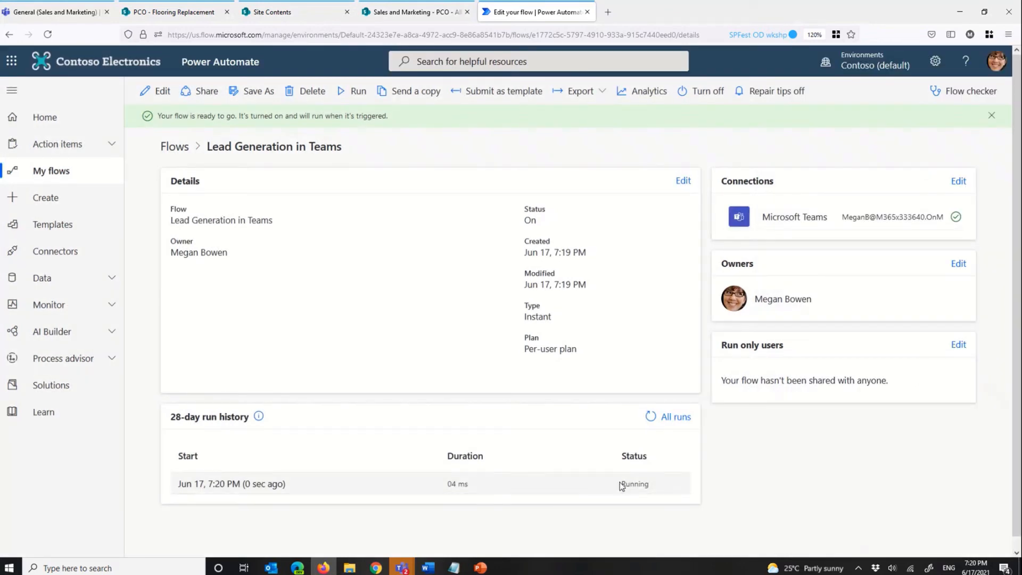
pyautogui.click(651, 420)
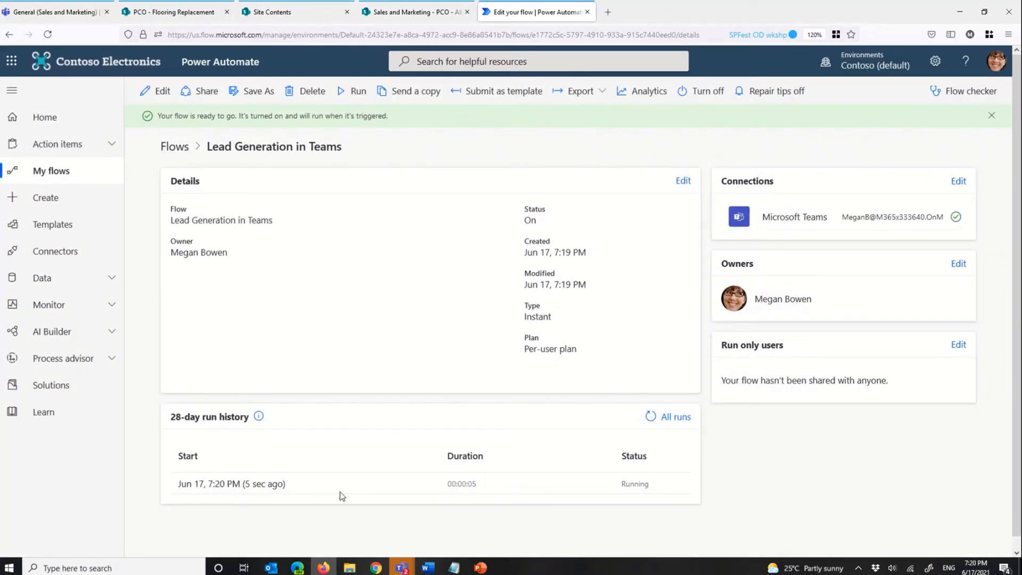
pyautogui.click(246, 484)
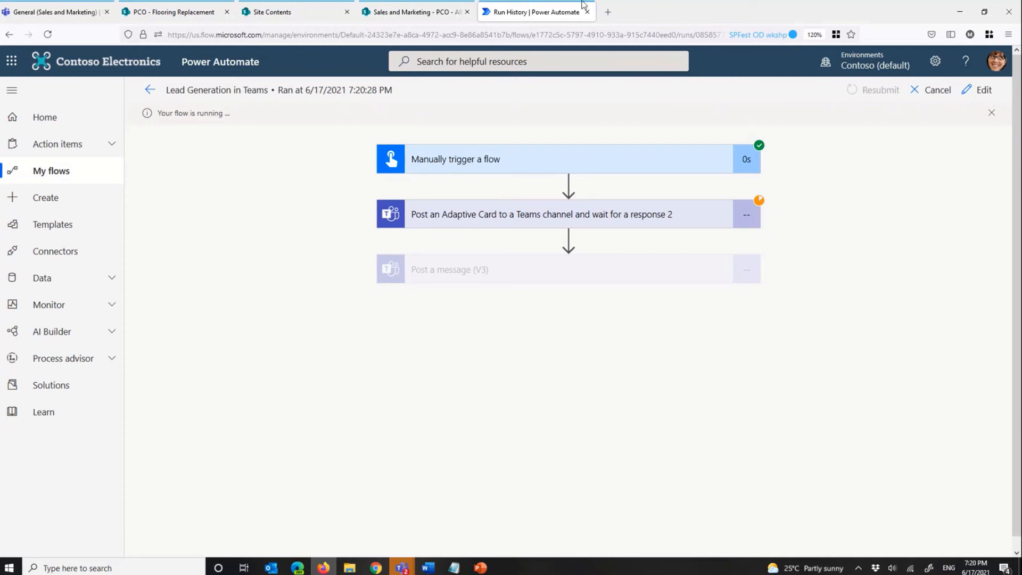
# Step: Switch to Microsoft Teams and look over the Lead Notification card in the Sales East channel of U.S. Sales
pyautogui.click(43, 14)
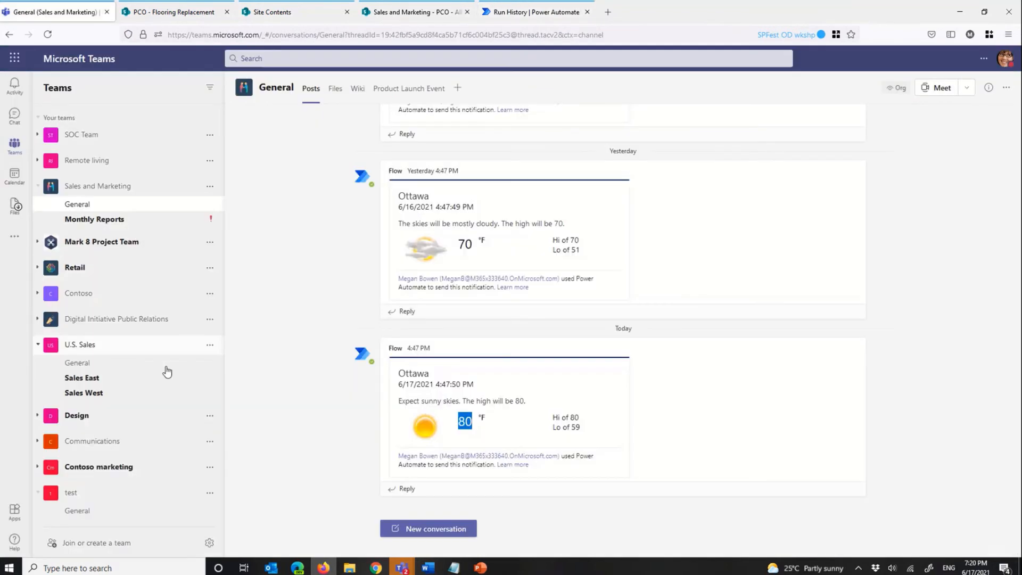
pyautogui.click(114, 380)
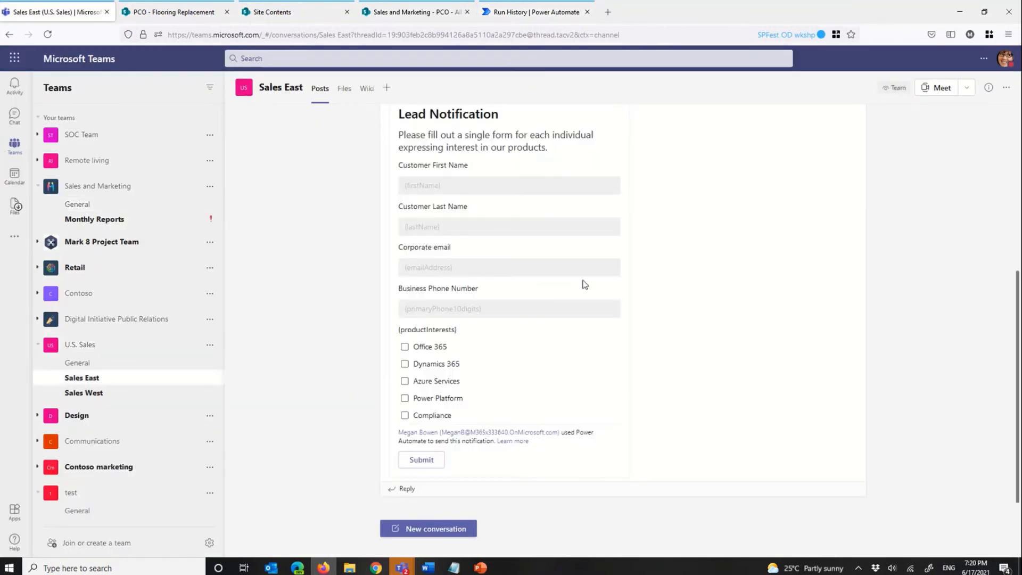
pyautogui.scroll(3, 590, 271)
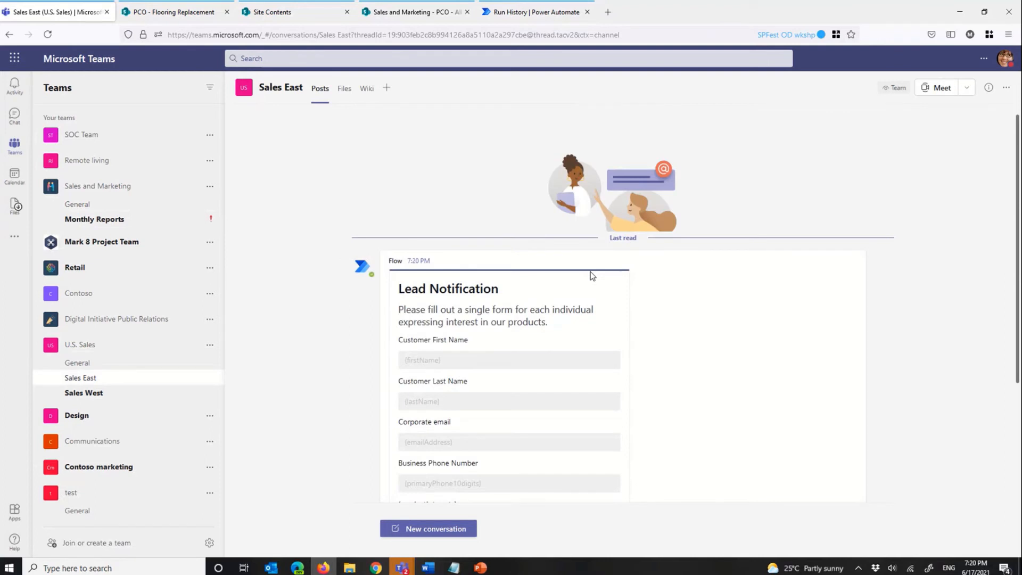
pyautogui.scroll(-3, 474, 184)
# Step: Fill in the Lead Notification card with the customer's first name, last name, corporate email and business phone number
pyautogui.click(474, 184)
pyautogui.press('Tab')
pyautogui.press('Tab')
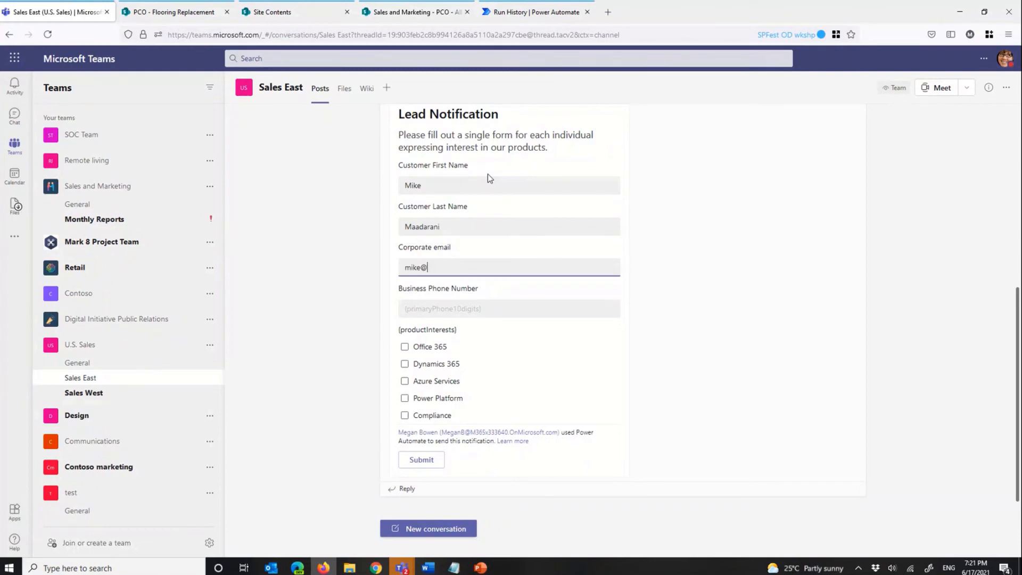
pyautogui.press('Tab')
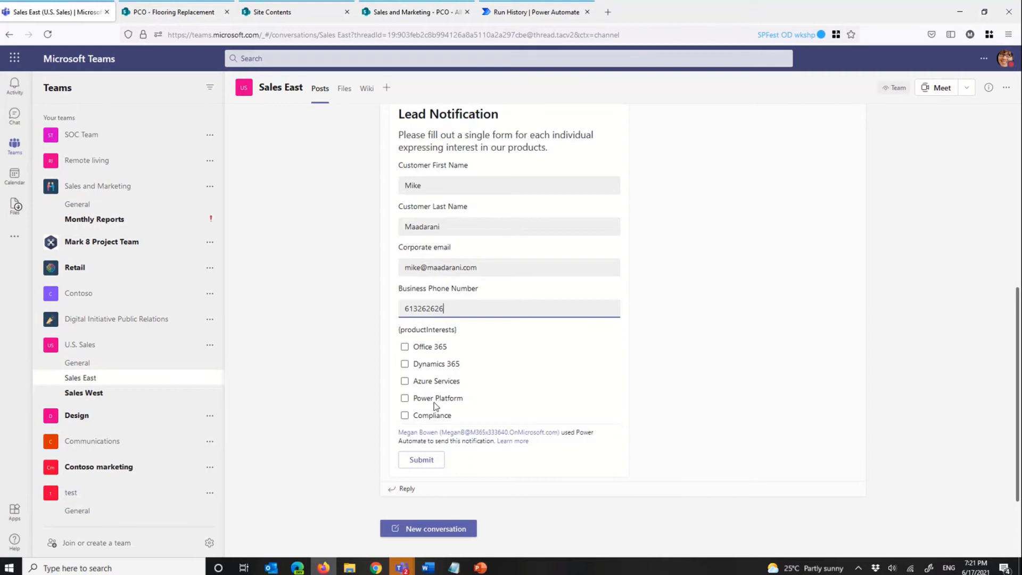
# Step: Choose Compliance and Dynamics 365 as the product interests and submit the Lead Notification card
pyautogui.click(405, 417)
pyautogui.click(405, 365)
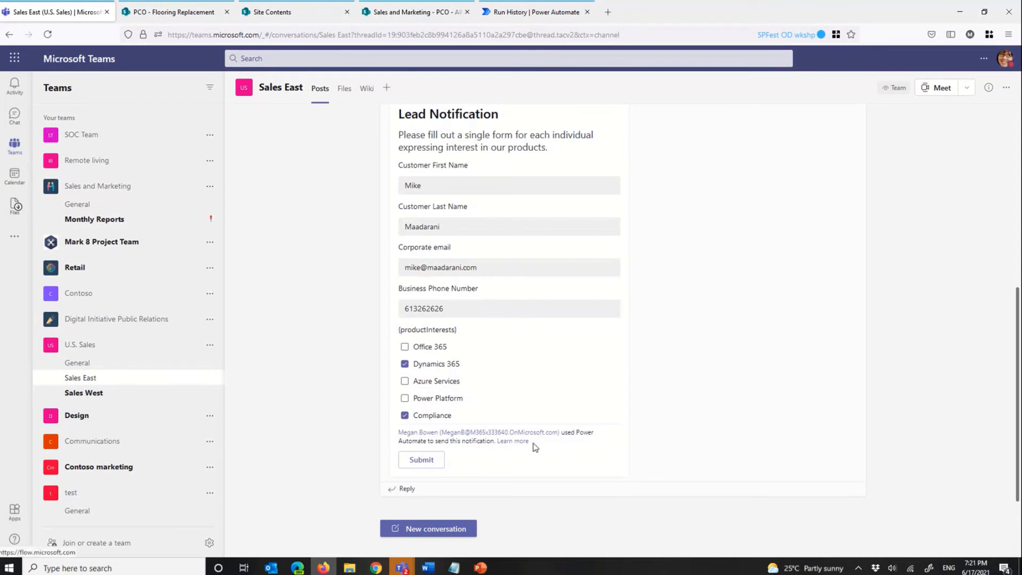
pyautogui.click(423, 461)
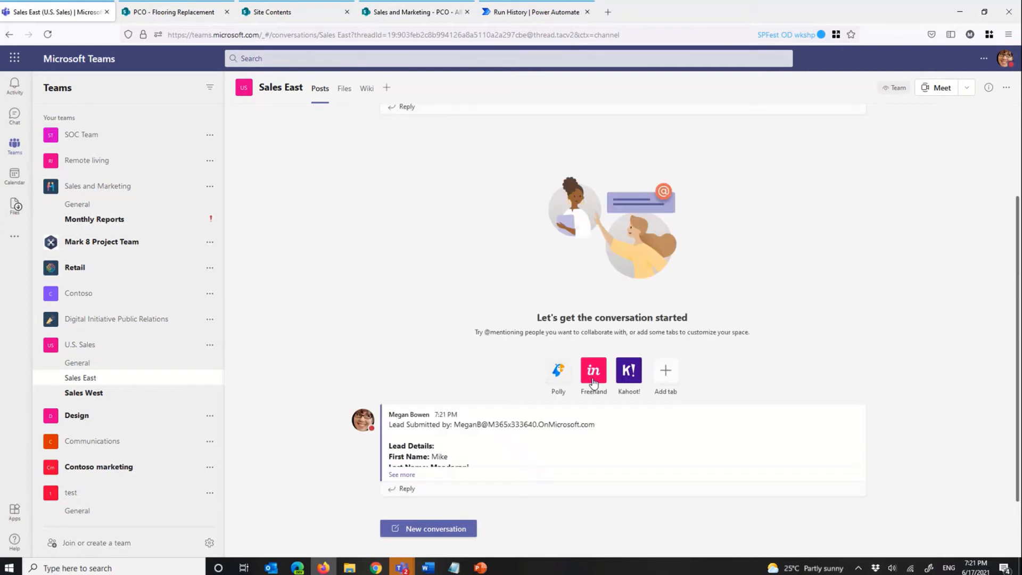
# Step: Expand the submitted lead's message to review its details, and return to the flow run in Power Automate
pyautogui.click(401, 474)
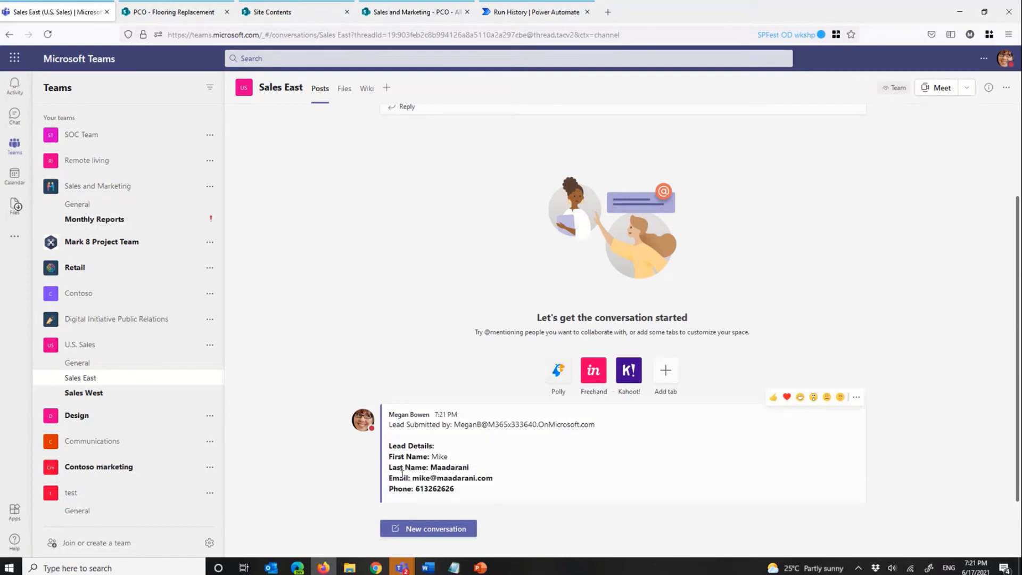
pyautogui.moveTo(396, 370); pyautogui.dragTo(525, 463)
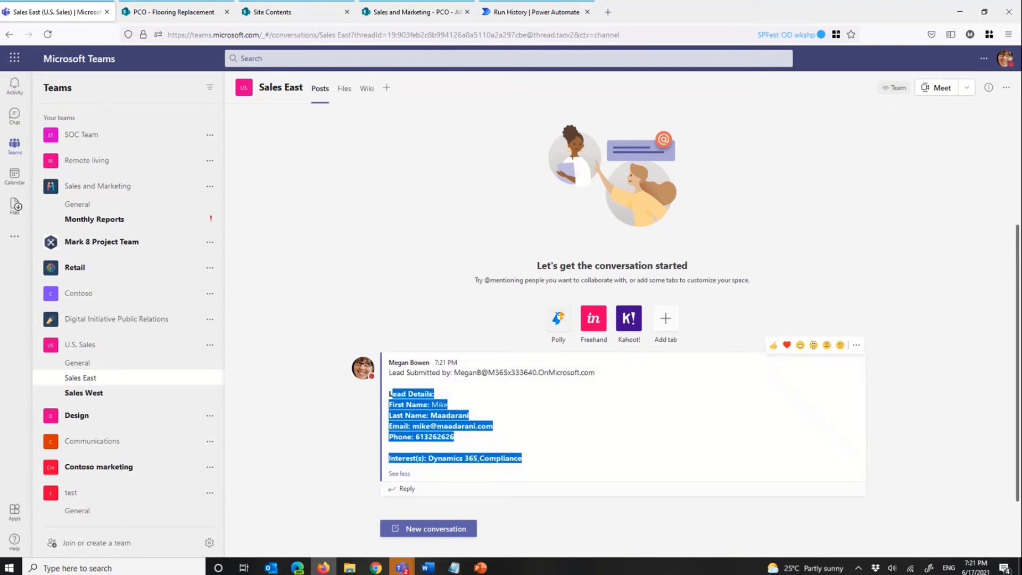
pyautogui.click(532, 13)
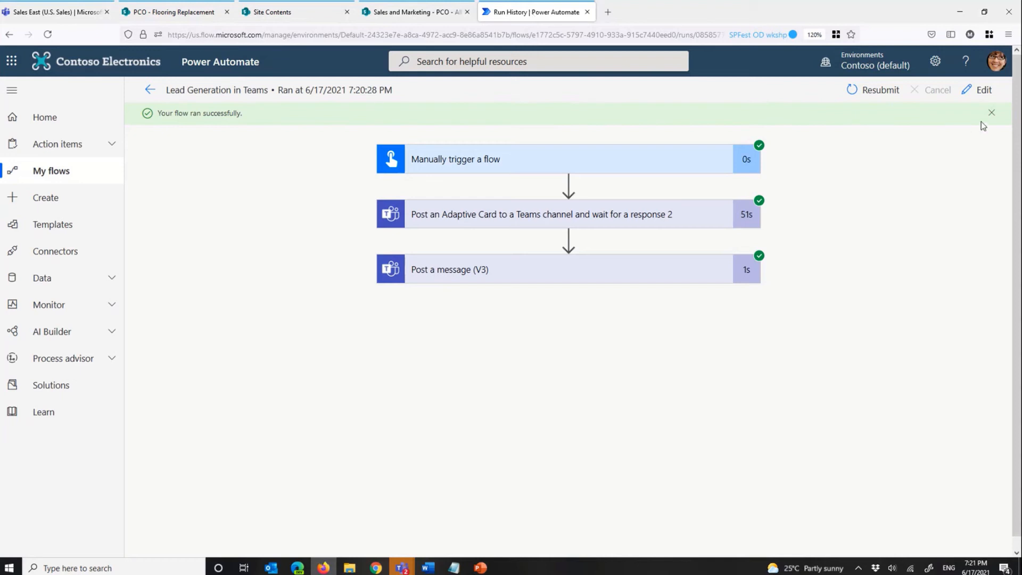
# Step: Edit the flow's adaptive card action, setting Should update card to No and clearing the Update message
pyautogui.click(985, 90)
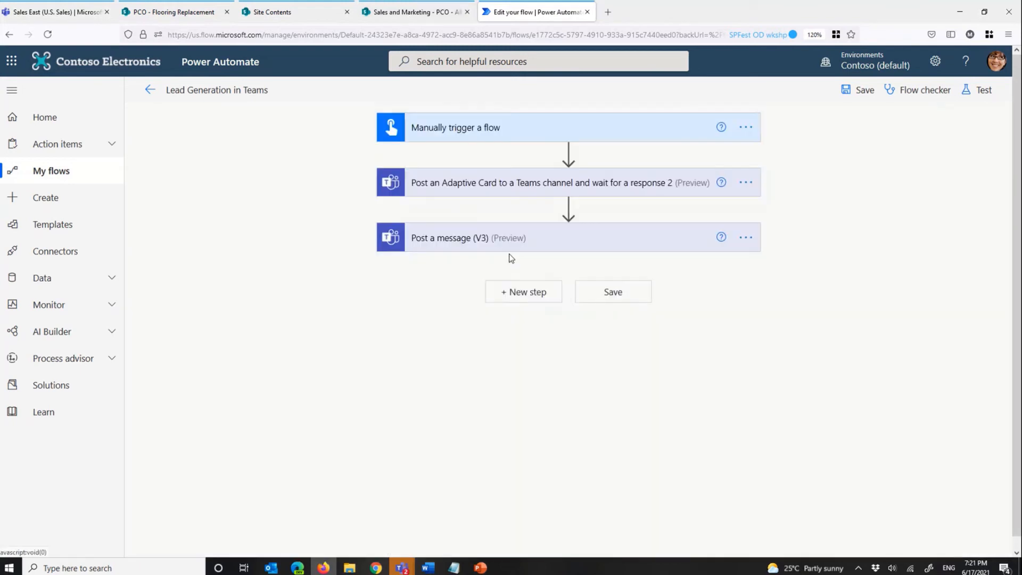
pyautogui.click(564, 188)
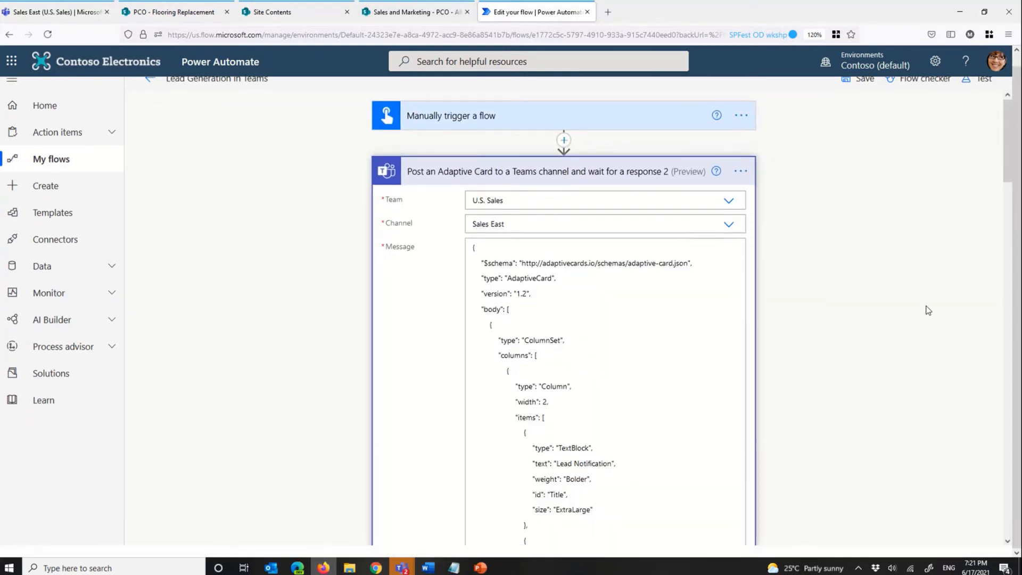
pyautogui.scroll(-10, 928, 311)
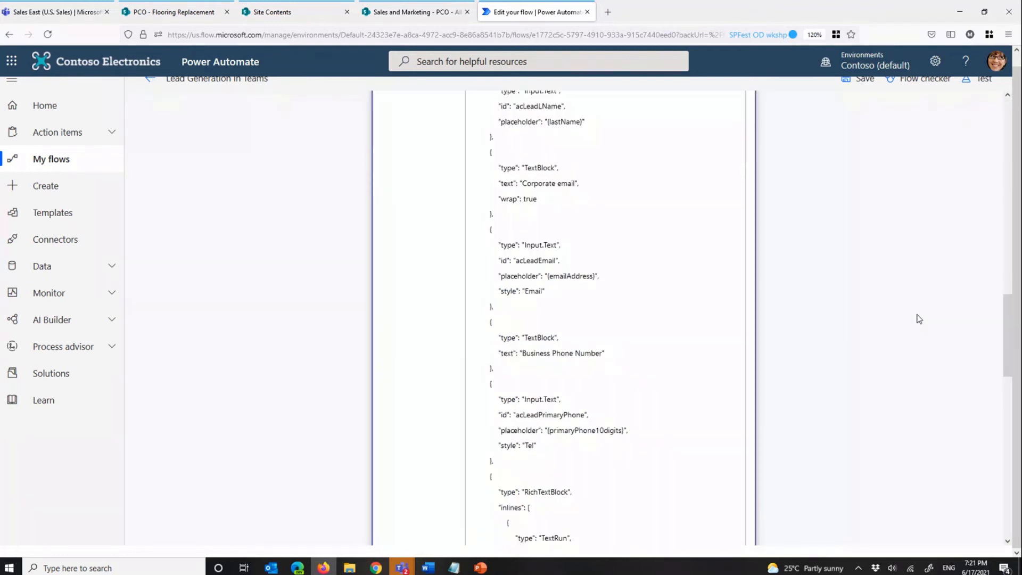
pyautogui.scroll(-10, 919, 319)
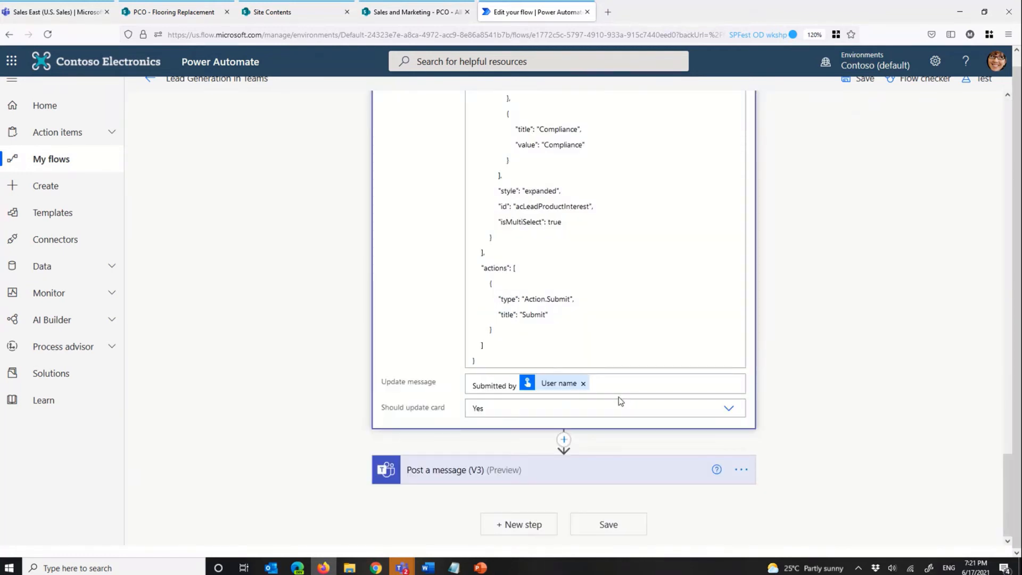
pyautogui.click(623, 409)
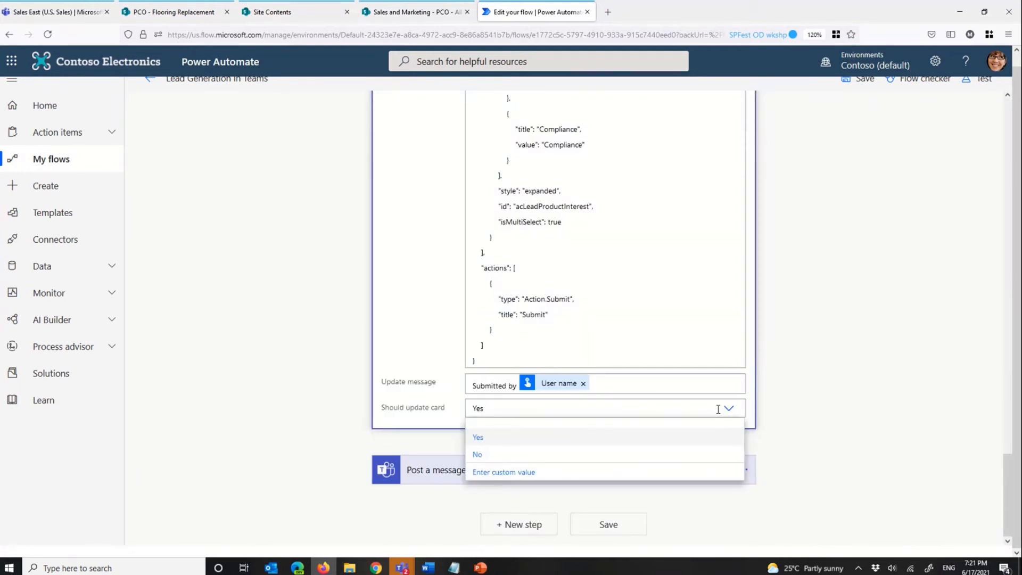
pyautogui.click(558, 455)
pyautogui.click(583, 383)
pyautogui.moveTo(570, 386); pyautogui.dragTo(432, 381)
pyautogui.press('Delete')
pyautogui.scroll(-2, 286, 474)
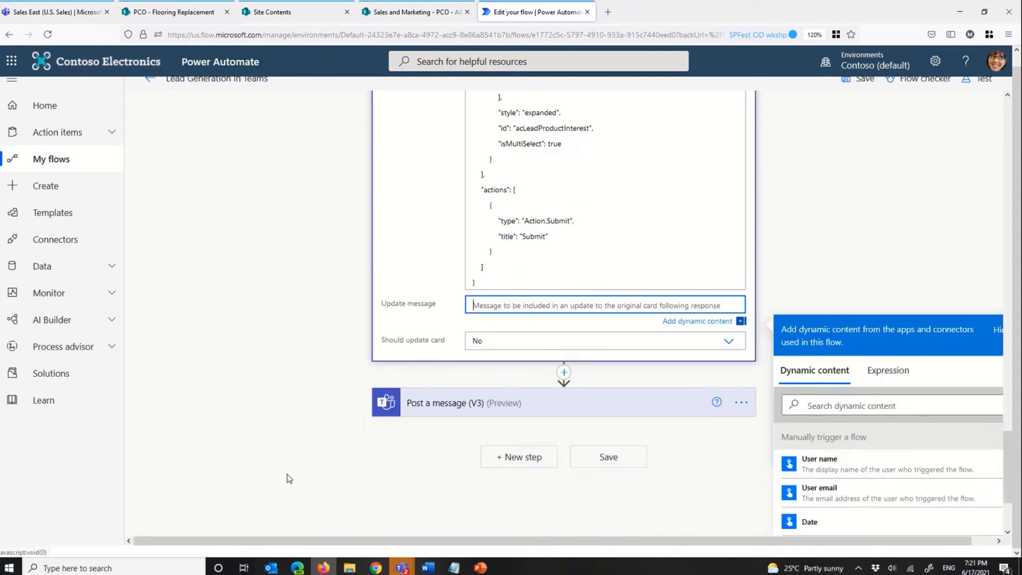
# Step: Delete the Post a message (V3) action from the flow
pyautogui.scroll(-3, 286, 474)
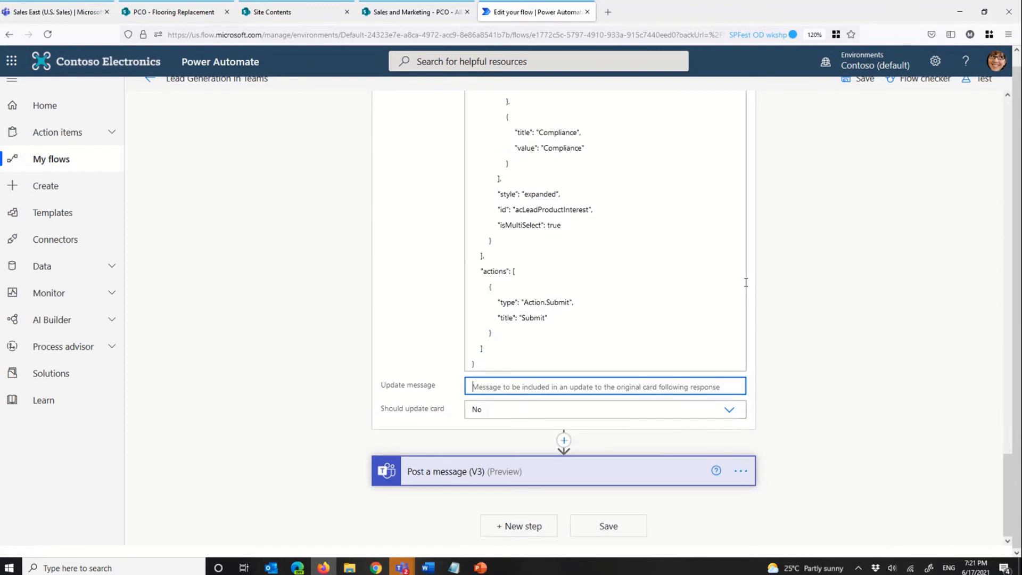
pyautogui.click(741, 471)
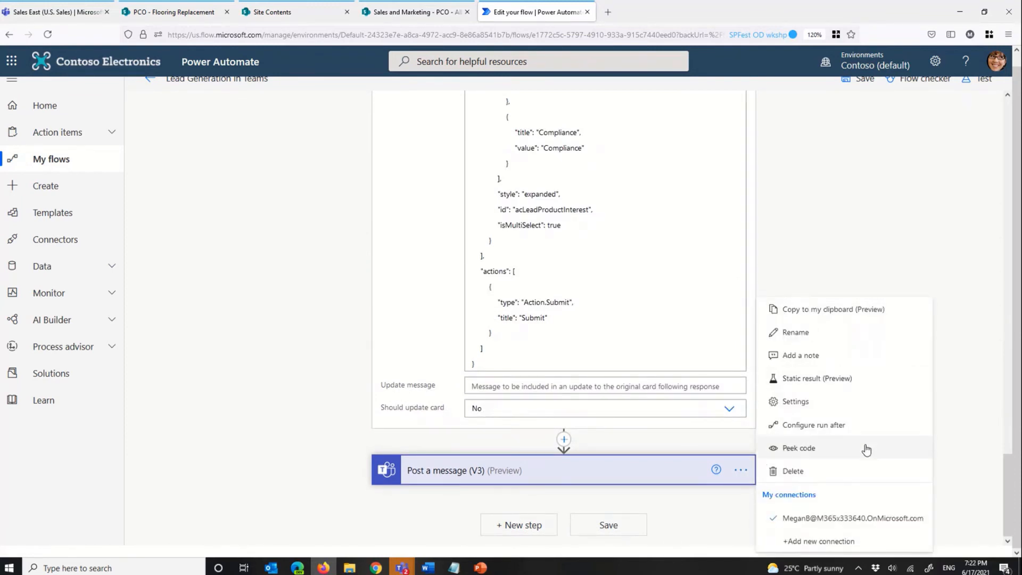
pyautogui.click(830, 470)
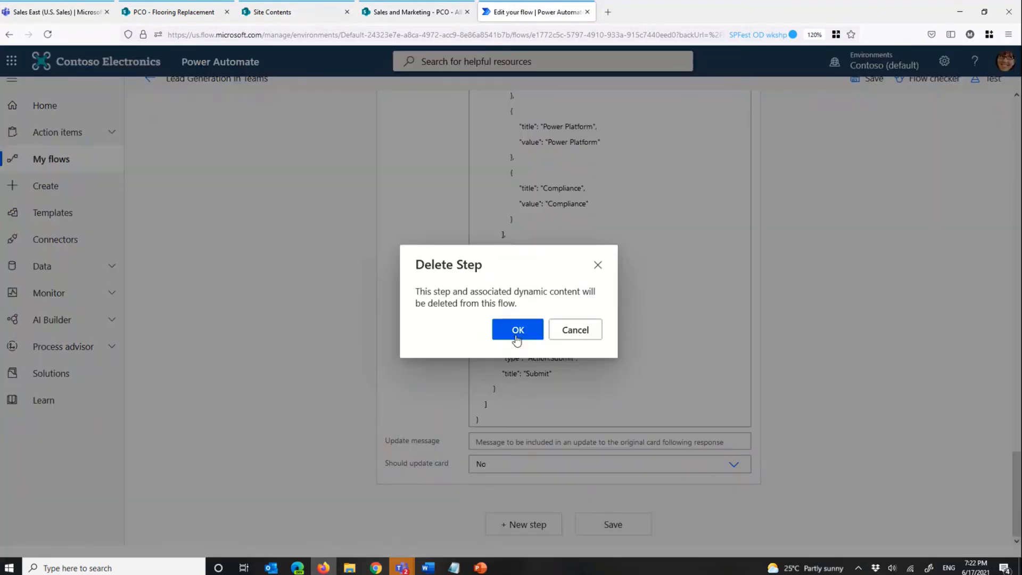
pyautogui.click(516, 337)
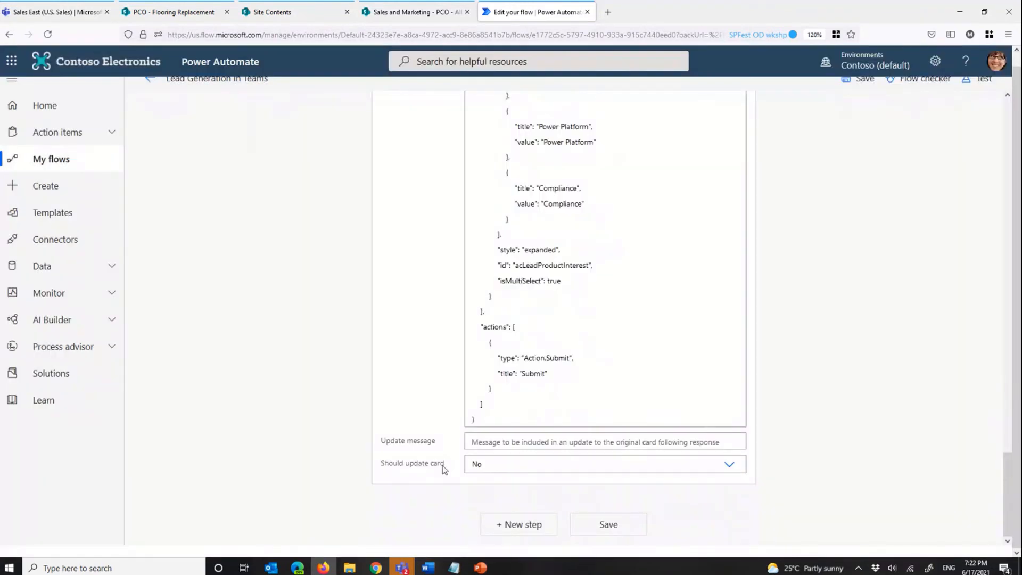
# Step: Save the flow and return to its details page
pyautogui.scroll(10, 865, 204)
pyautogui.click(861, 79)
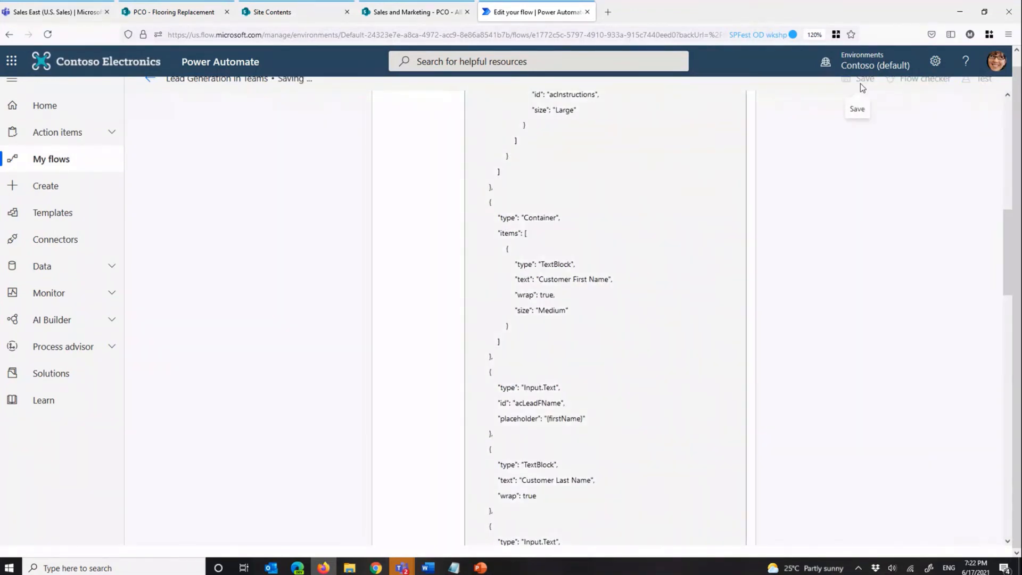
pyautogui.click(1008, 139)
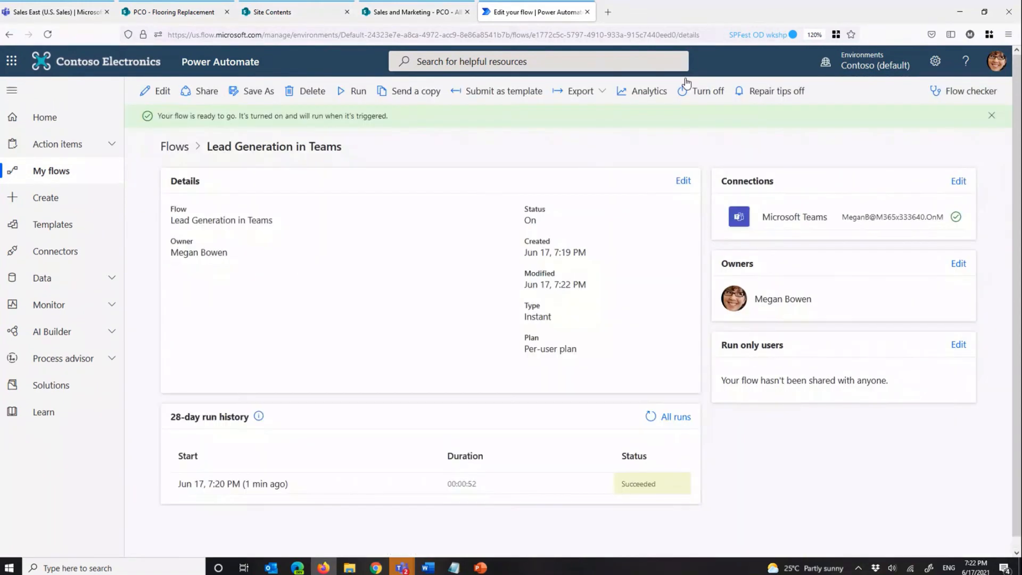
# Step: Run the edited flow again and open the newest run from the run history
pyautogui.click(350, 93)
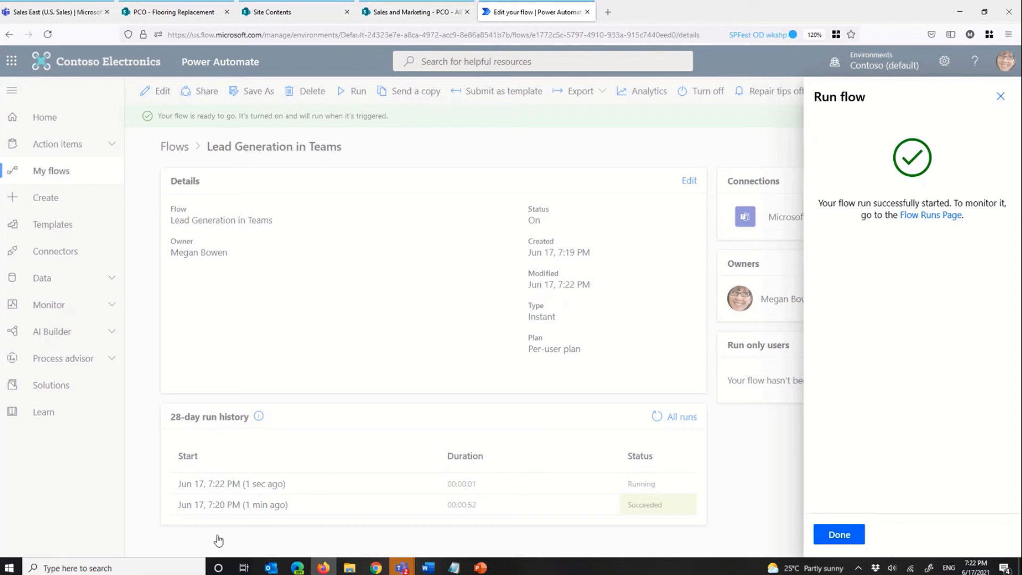
pyautogui.click(834, 537)
pyautogui.click(833, 537)
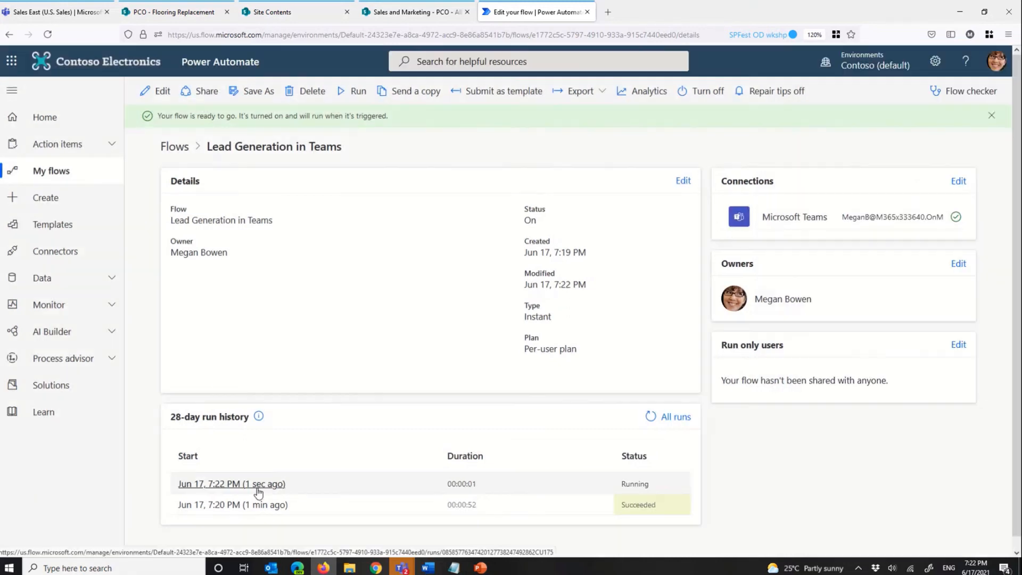
pyautogui.click(258, 485)
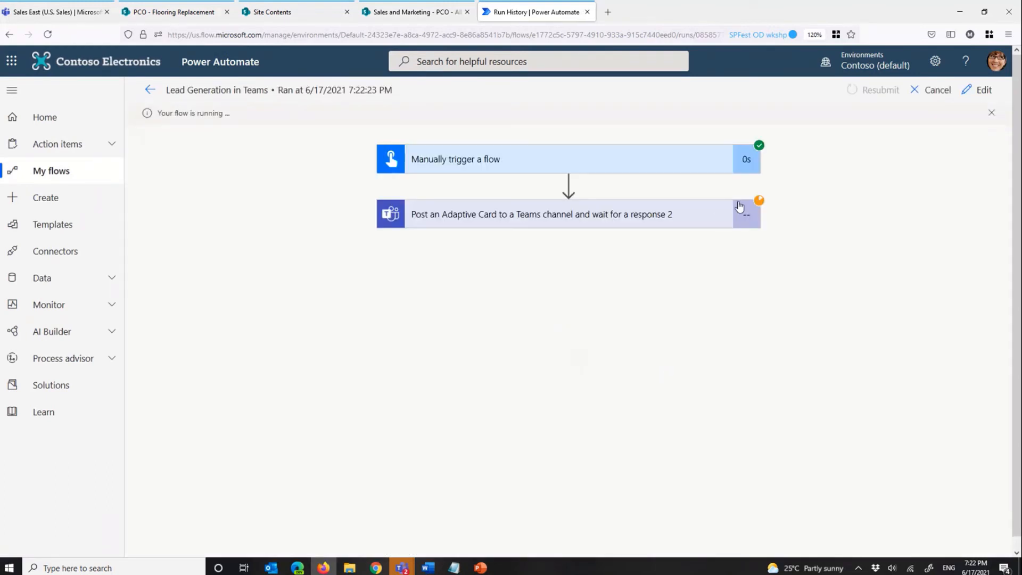
# Step: Switch to Teams and complete the new Lead Notification card with the customer's name, email and phone number, selecting Compliance as the interest
pyautogui.click(59, 13)
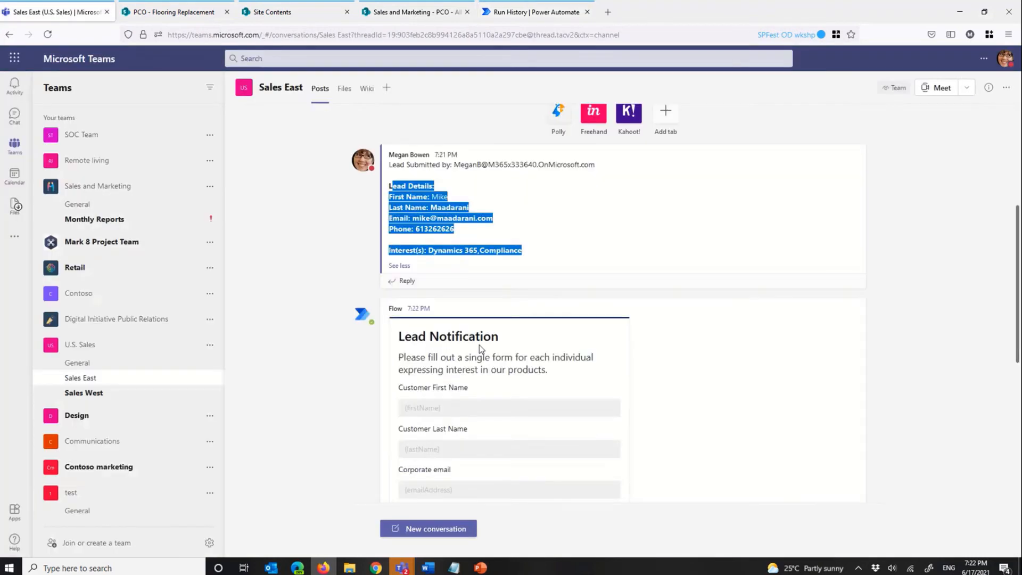
pyautogui.scroll(-4, 479, 330)
pyautogui.click(443, 186)
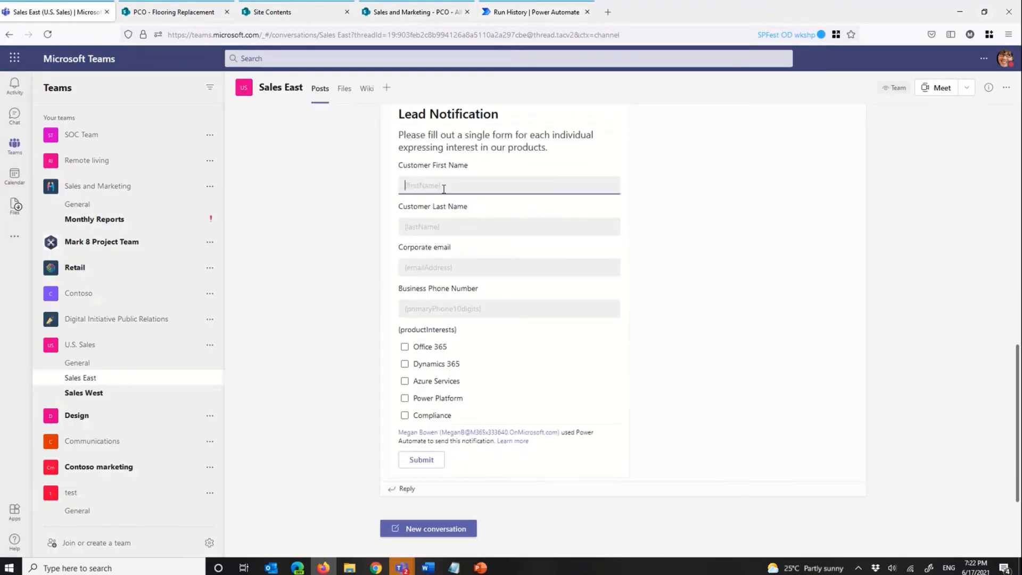
pyautogui.write('John')
pyautogui.press('Tab')
pyautogui.write('Smith')
pyautogui.press('Tab')
pyautogui.press('Tab')
pyautogui.write('121212121')
pyautogui.click(409, 418)
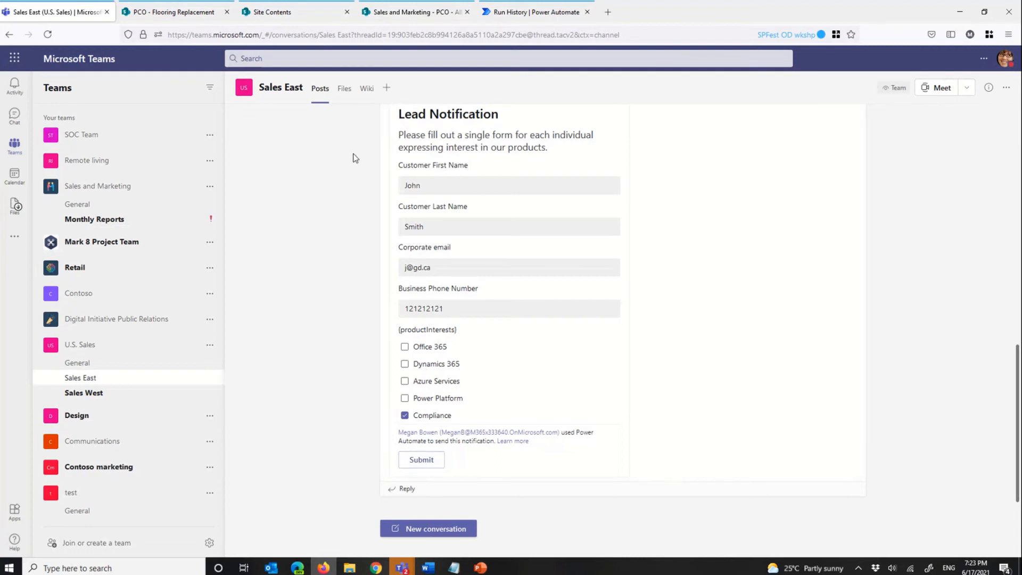
# Step: Switch to Power Automate, edit the flow, and set Should update card to Yes in the Adaptive Card action
pyautogui.click(503, 21)
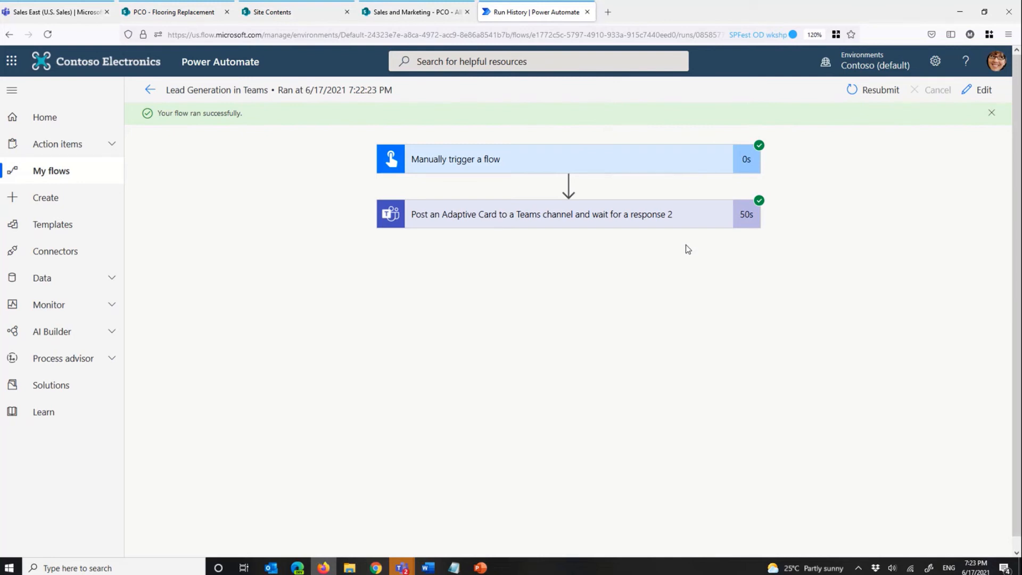
pyautogui.click(979, 89)
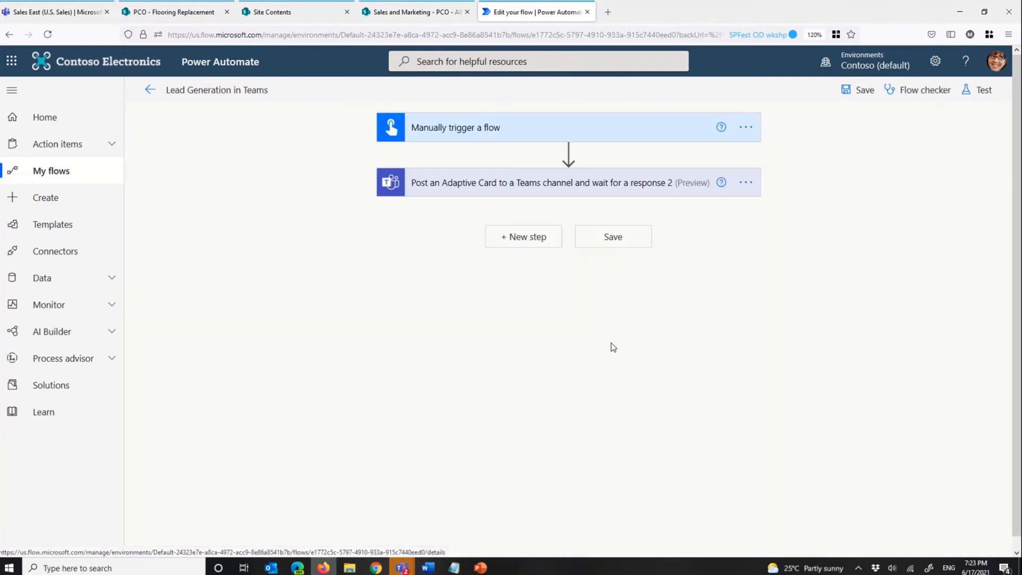
pyautogui.click(563, 190)
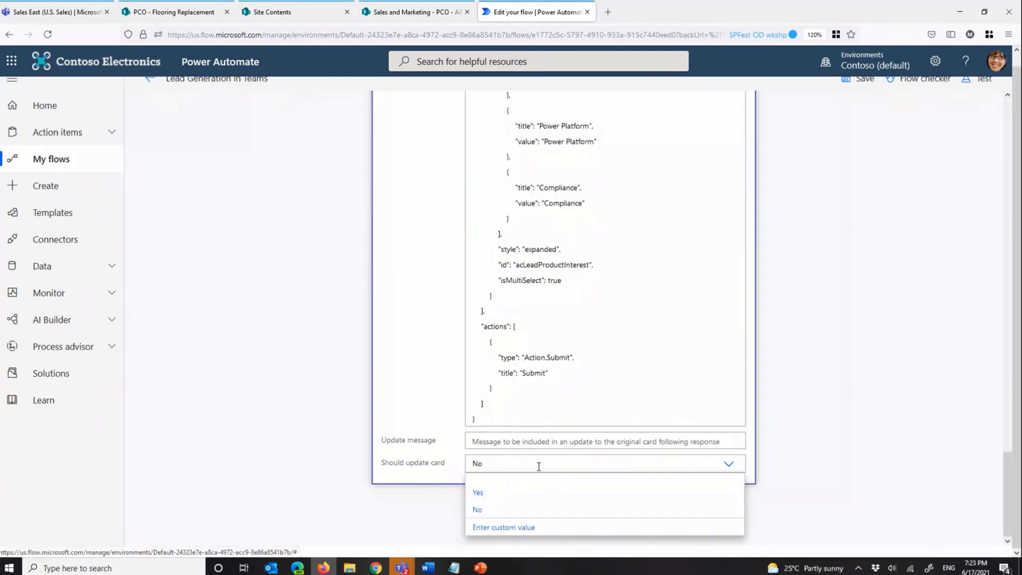
pyautogui.click(538, 467)
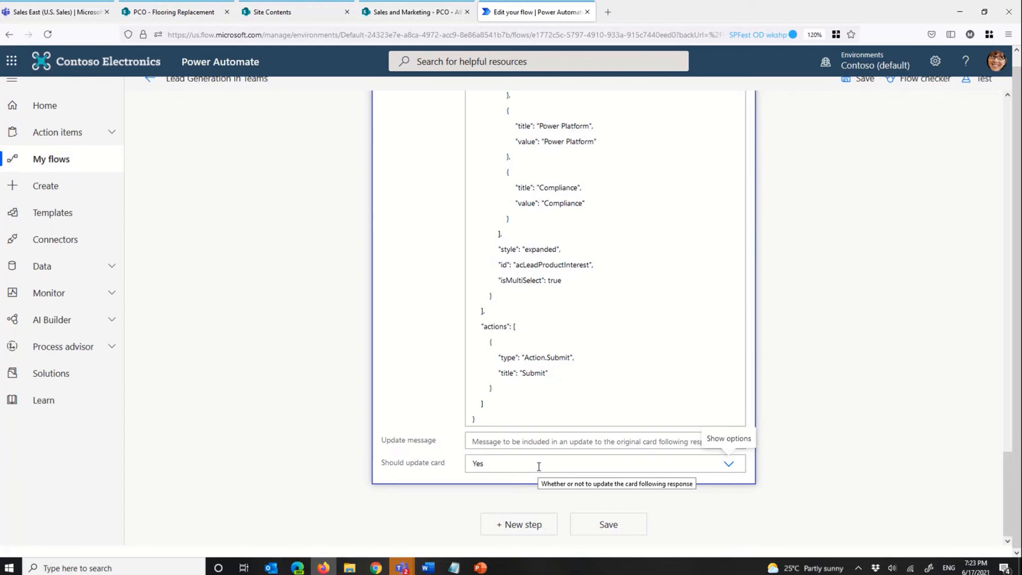
# Step: Switch to the Adaptive Cards presentation in PowerPoint and display slide 18, which covers the Embedded AC Designer
pyautogui.click(479, 567)
pyautogui.scroll(-5, 96, 319)
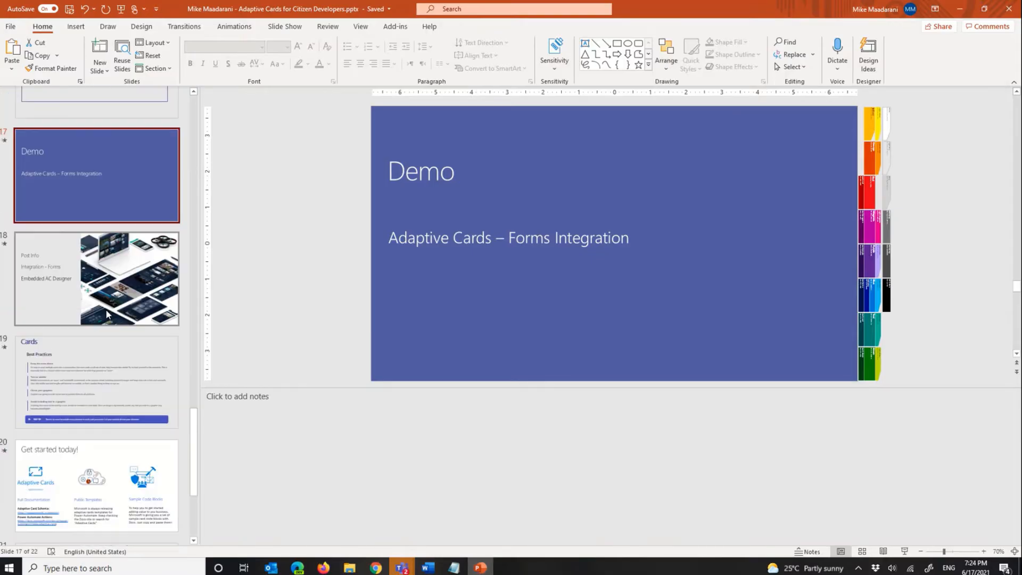
pyautogui.click(106, 314)
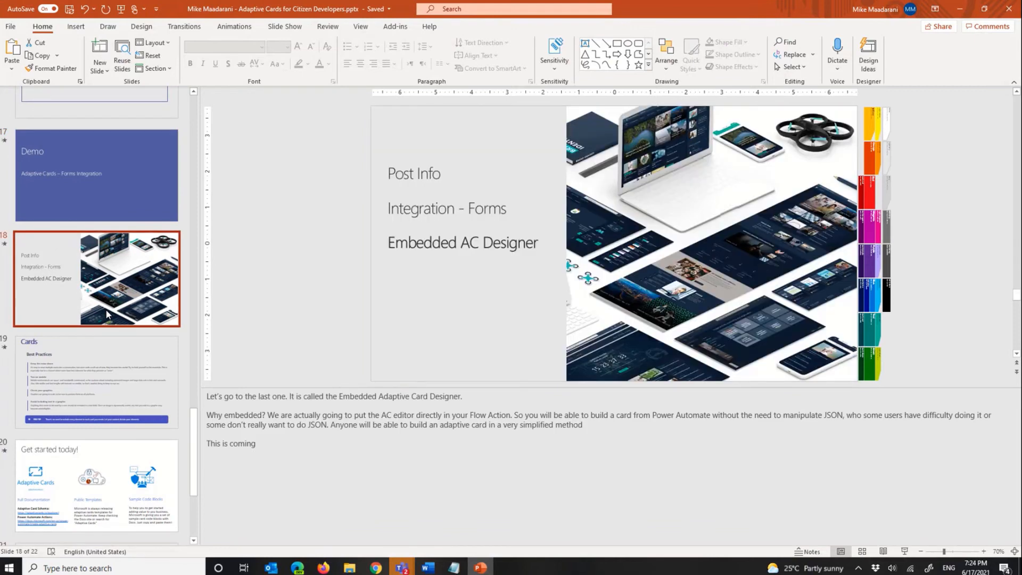